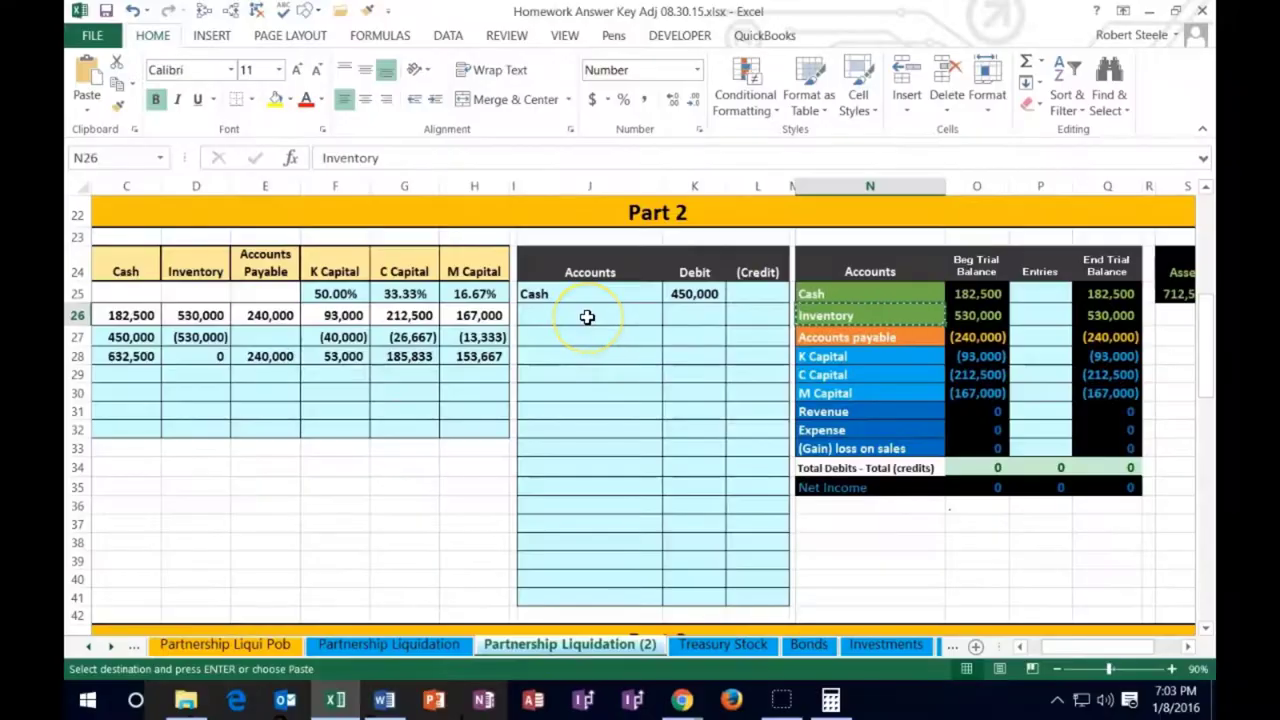
Step: Paste the copied Inventory account name as values into J26 under Cash and enter -530000 as its credit in L26
left_click(587, 317)
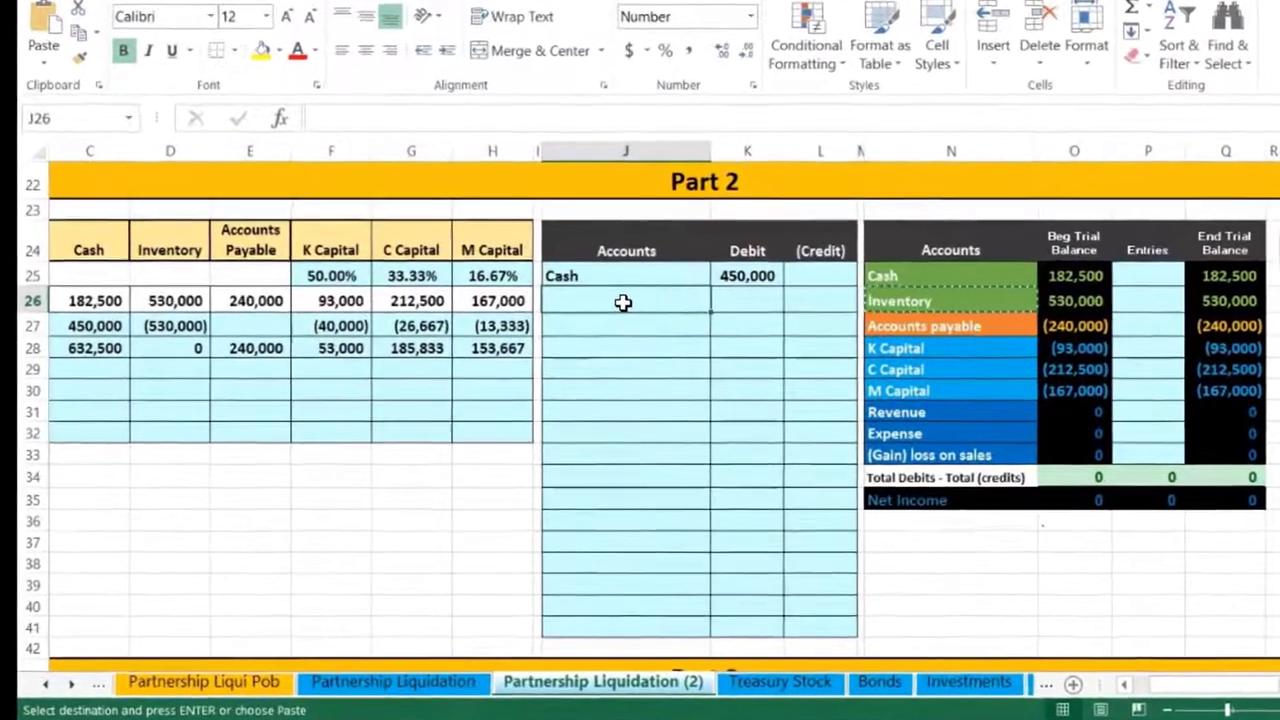
right_click(610, 308)
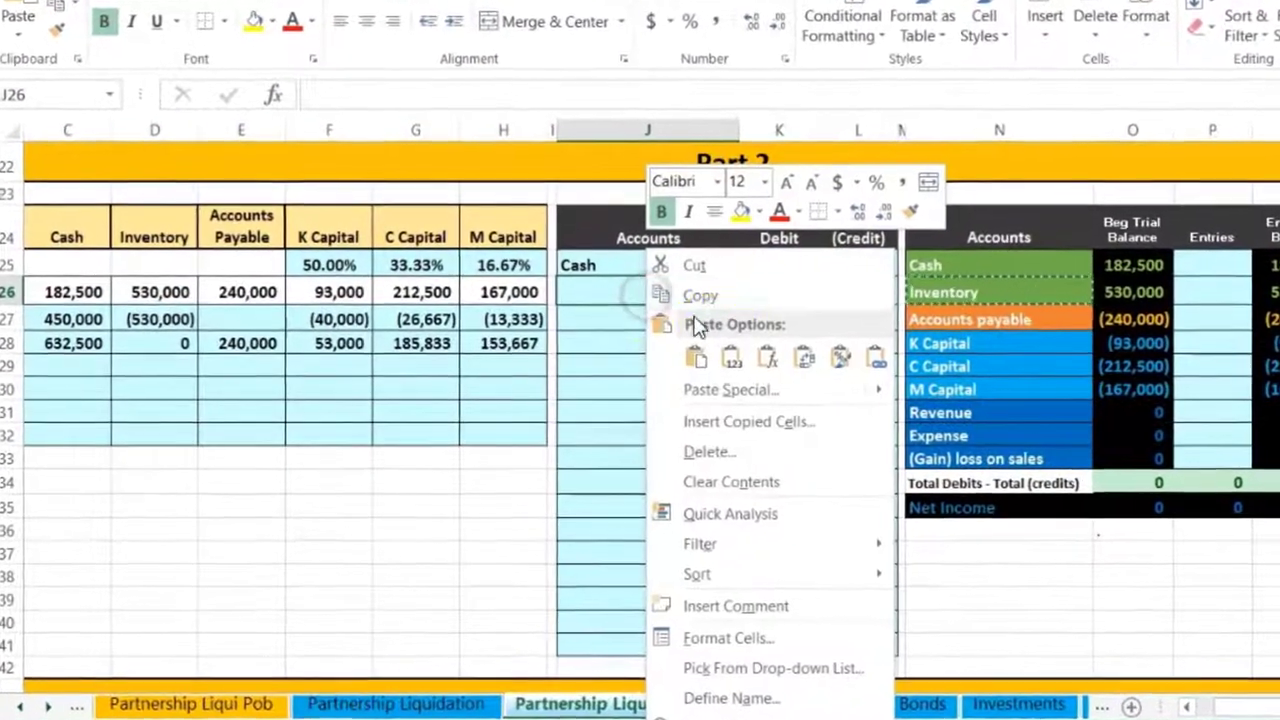
left_click(737, 356)
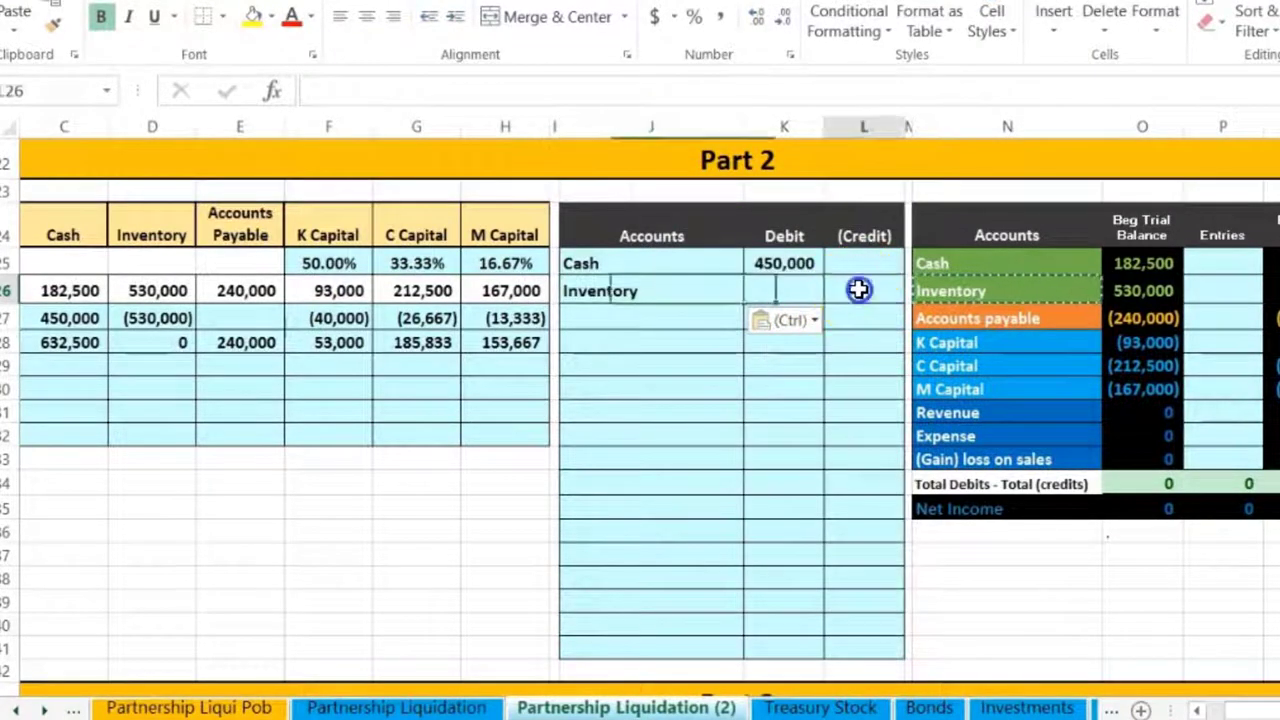
left_click(1036, 294)
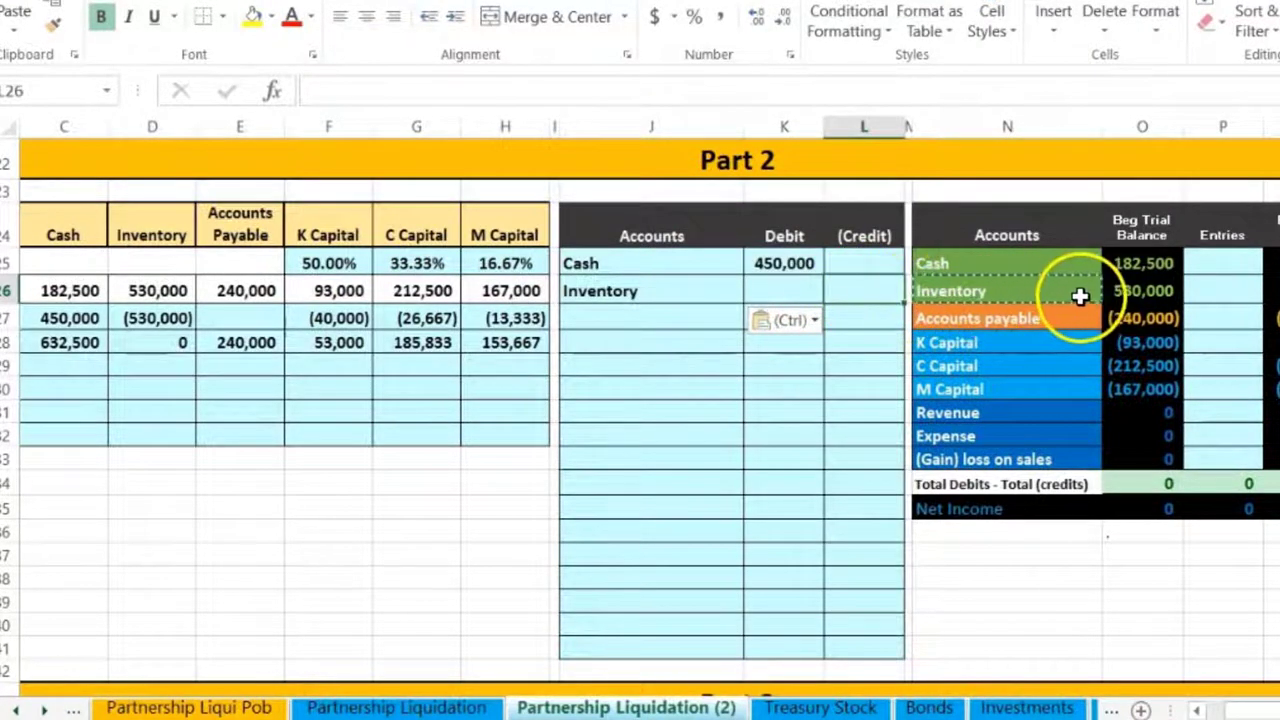
type("-530000")
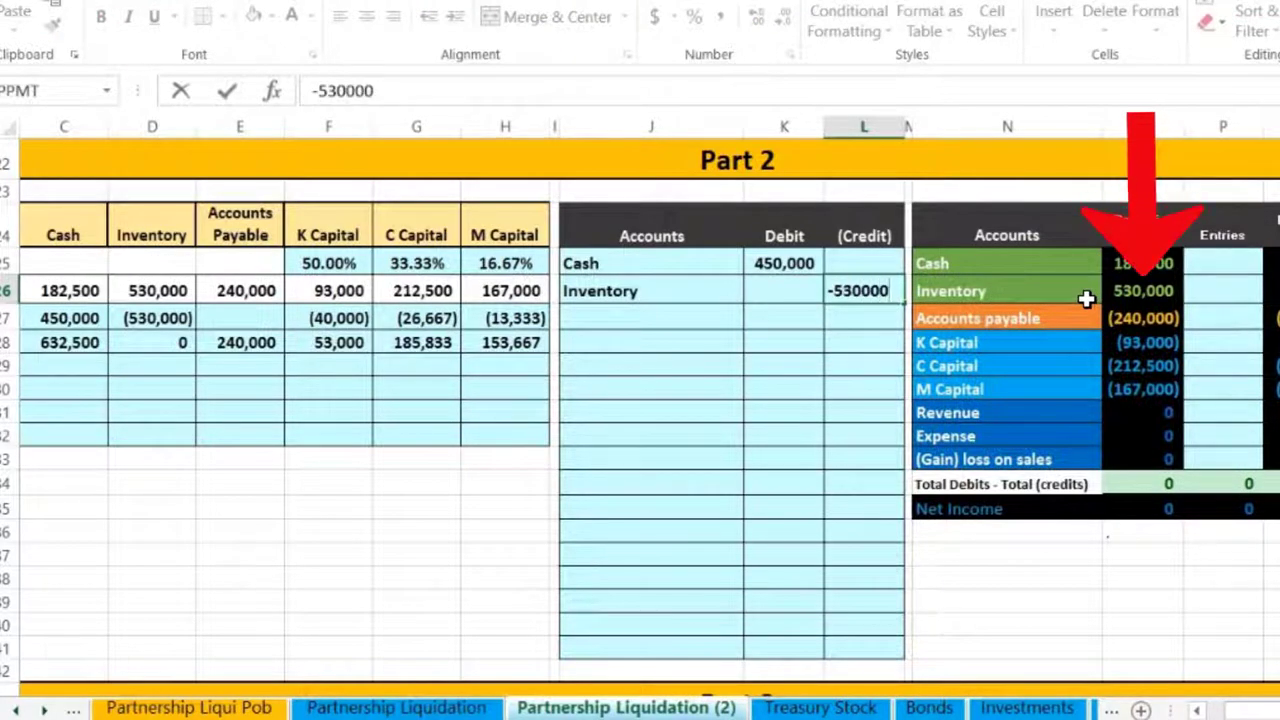
key("Return")
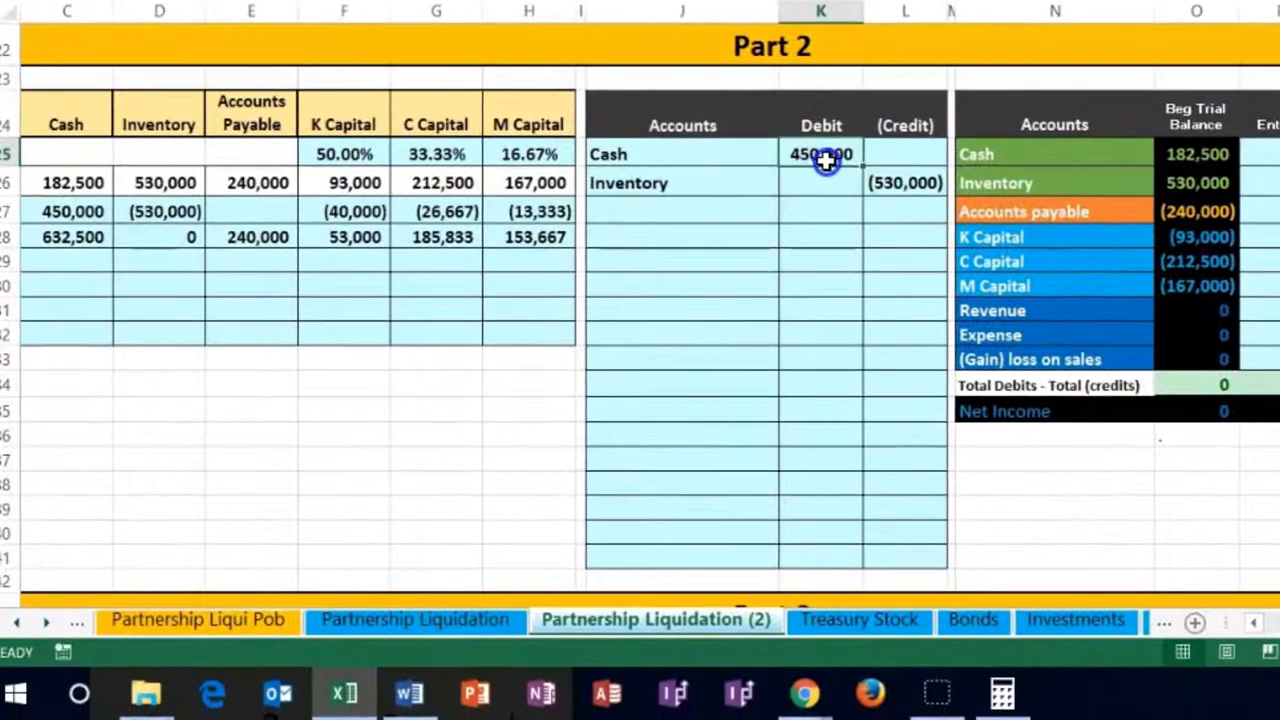
Step: Copy the "(Gain) loss on sales" account name from the trial balance and paste it as values into J27 below Inventory
left_click_drag(790, 257, 834, 276)
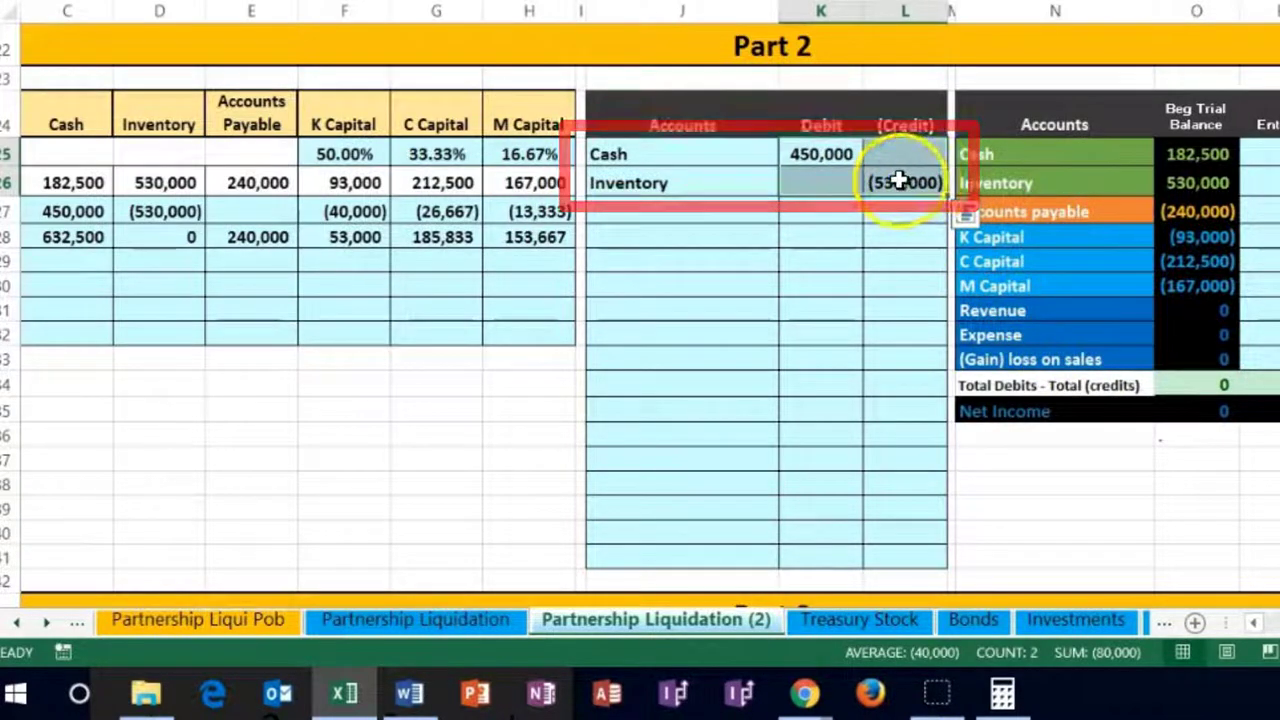
left_click(838, 211)
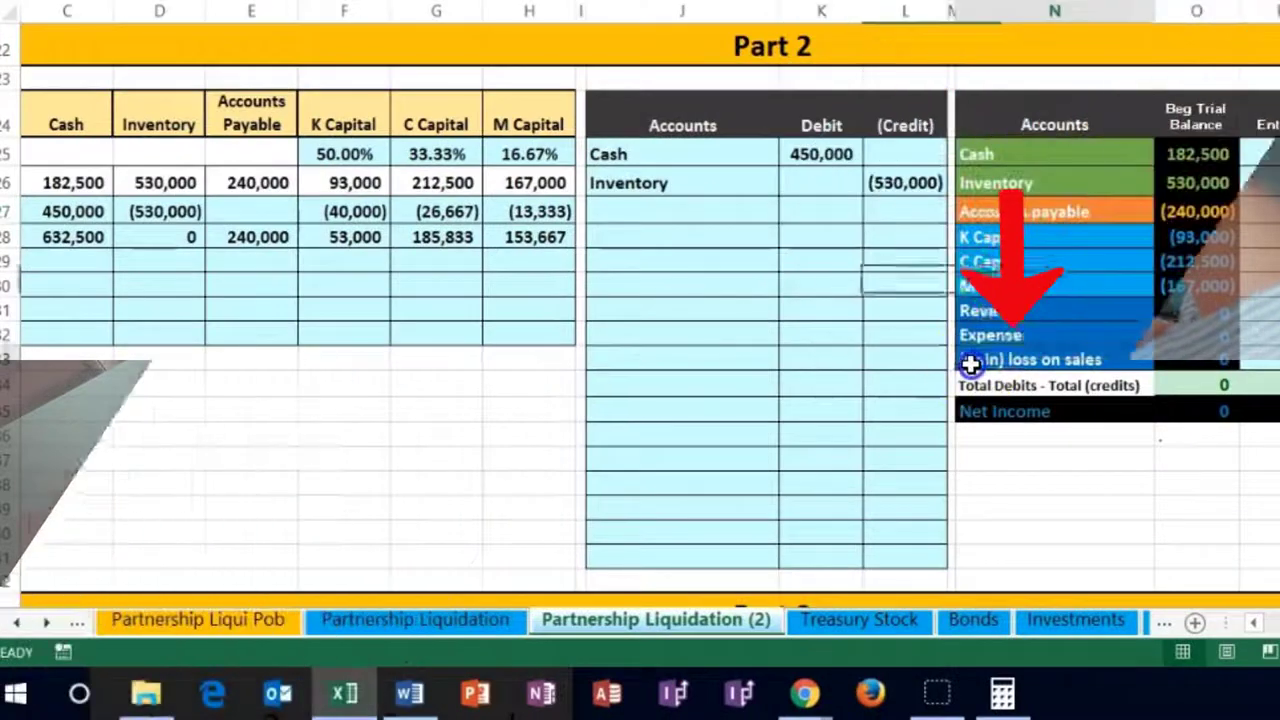
left_click(971, 364)
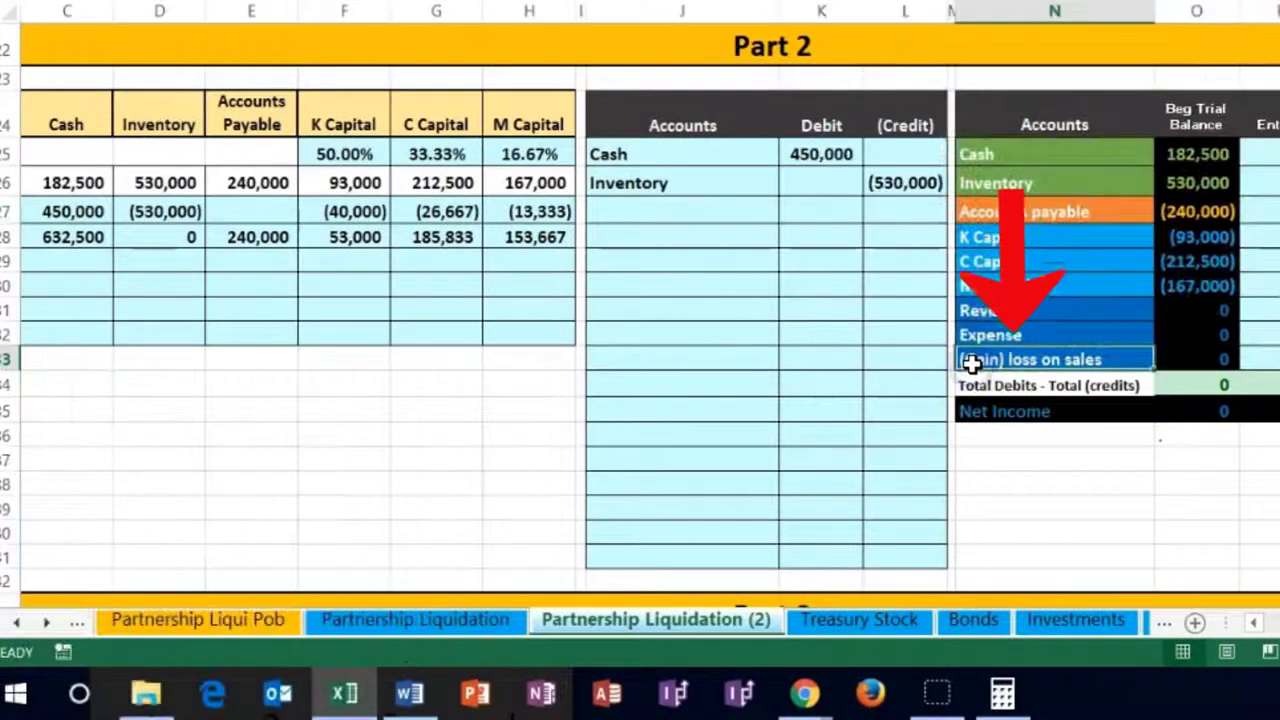
left_click(1188, 414)
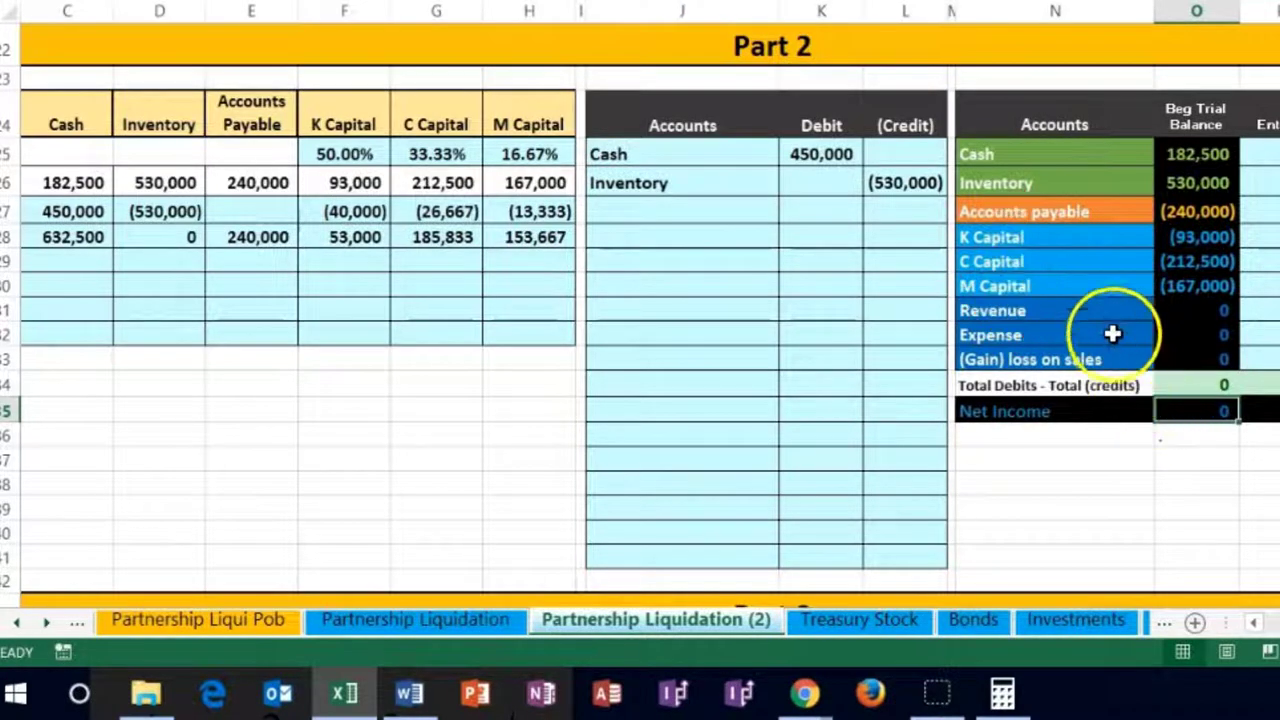
left_click_drag(1100, 286, 1098, 245)
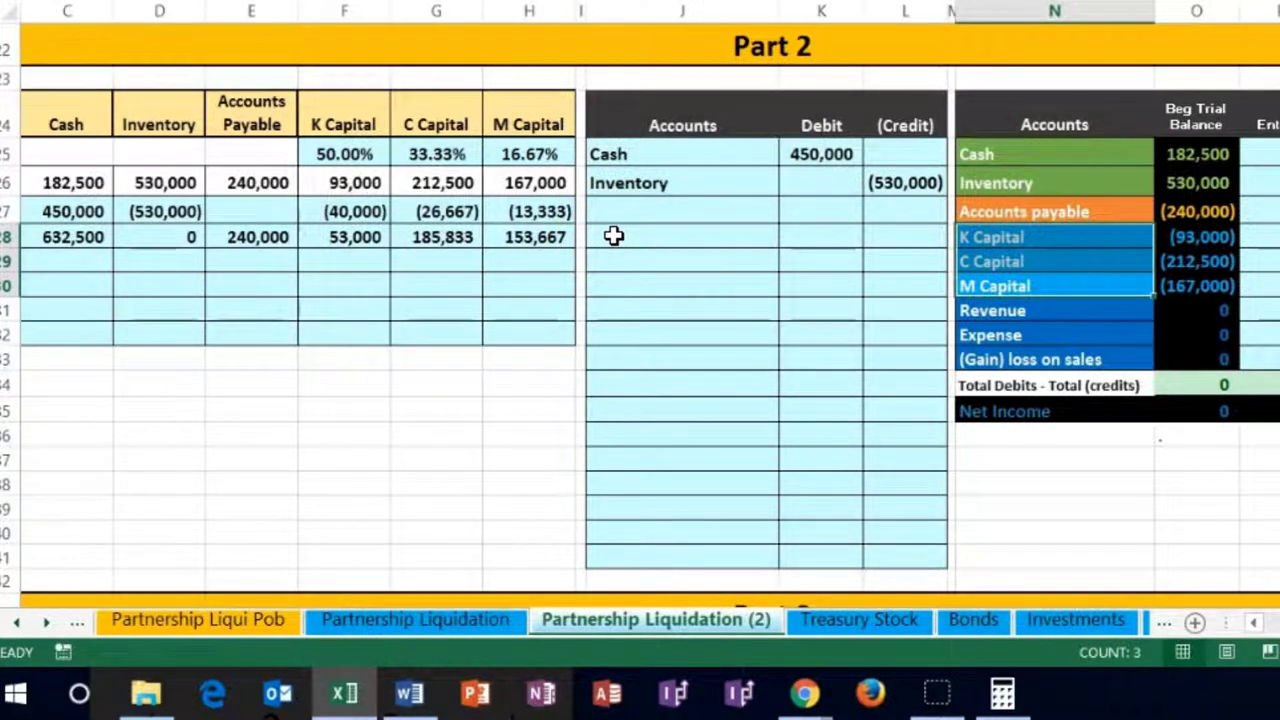
left_click(987, 352)
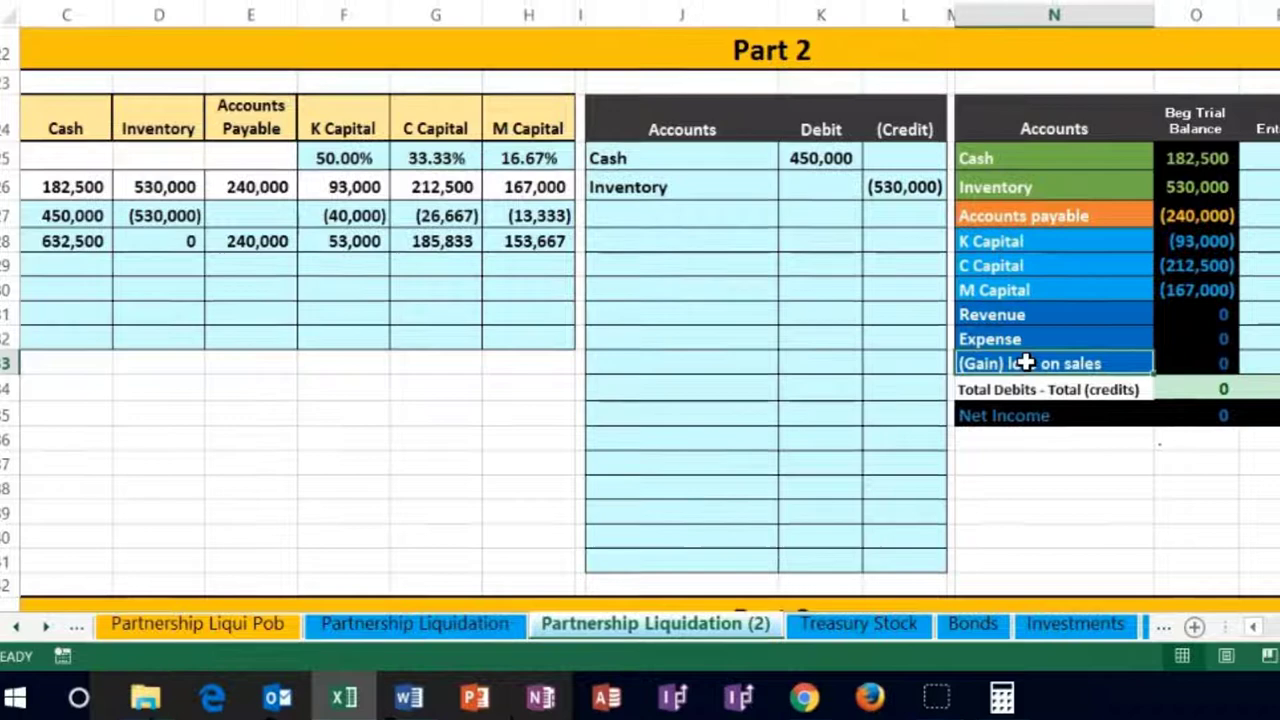
right_click(1027, 360)
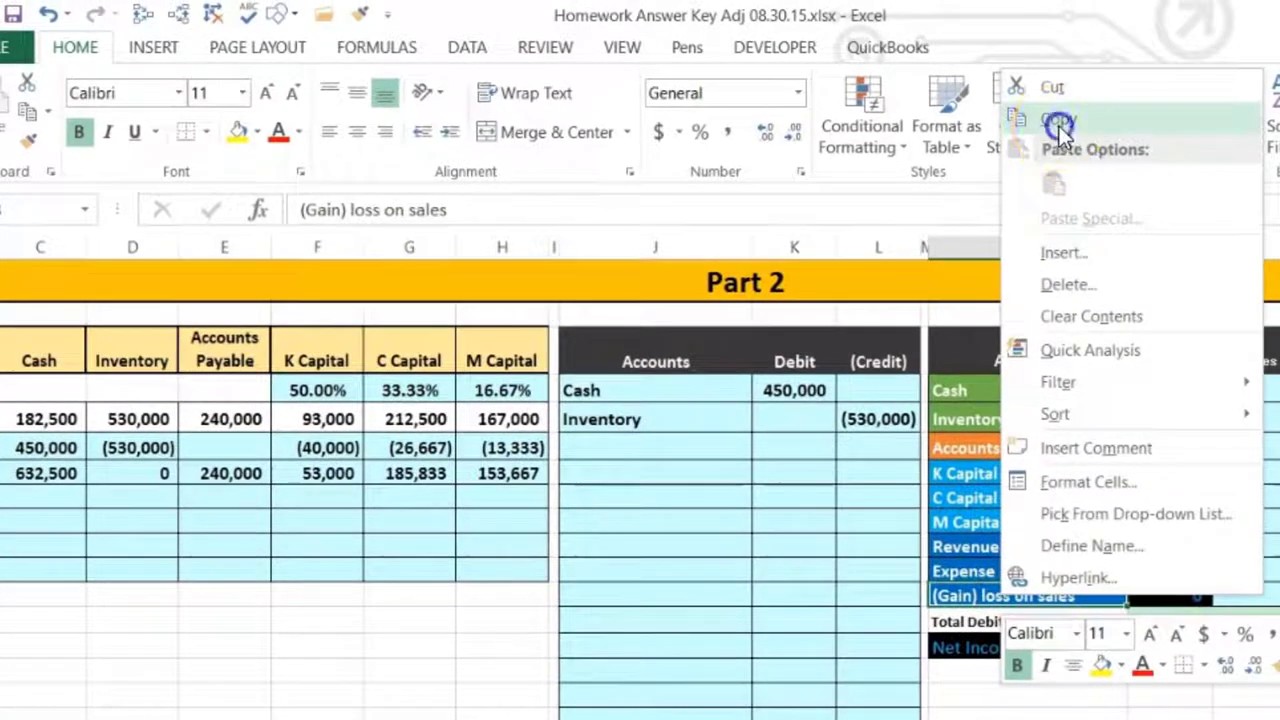
left_click(1058, 100)
left_click(692, 424)
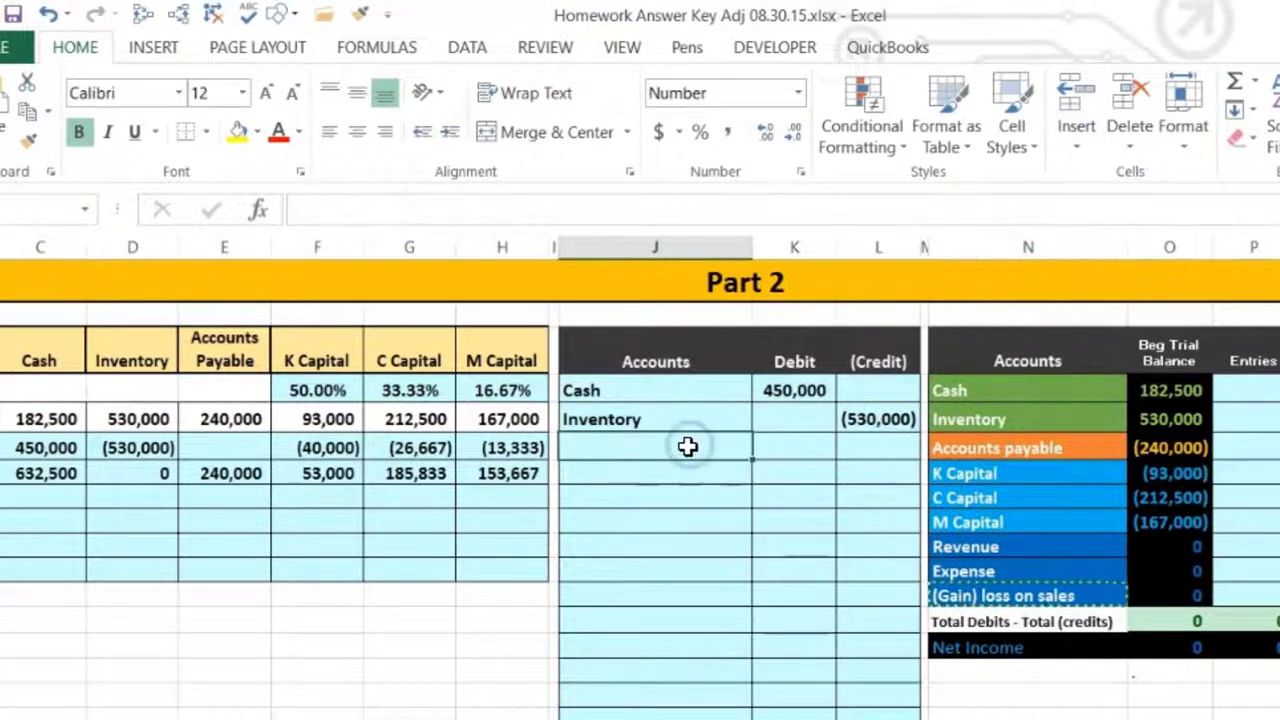
right_click(688, 448)
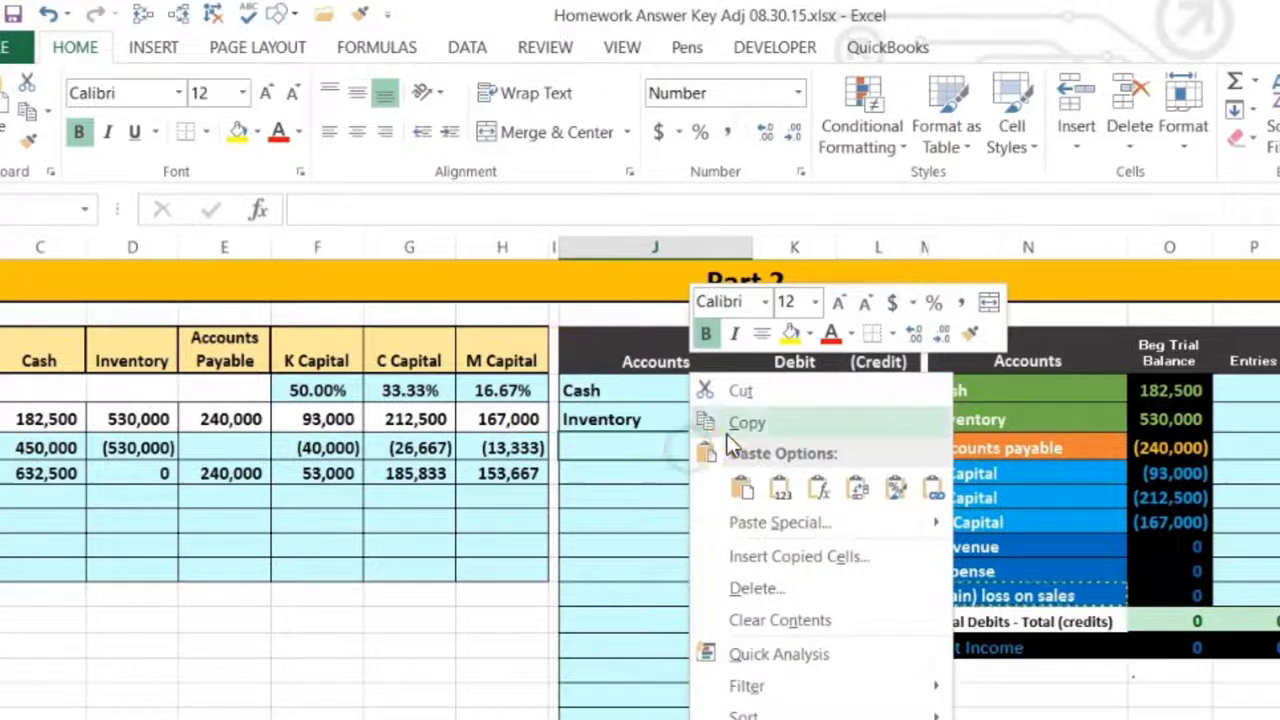
left_click(781, 487)
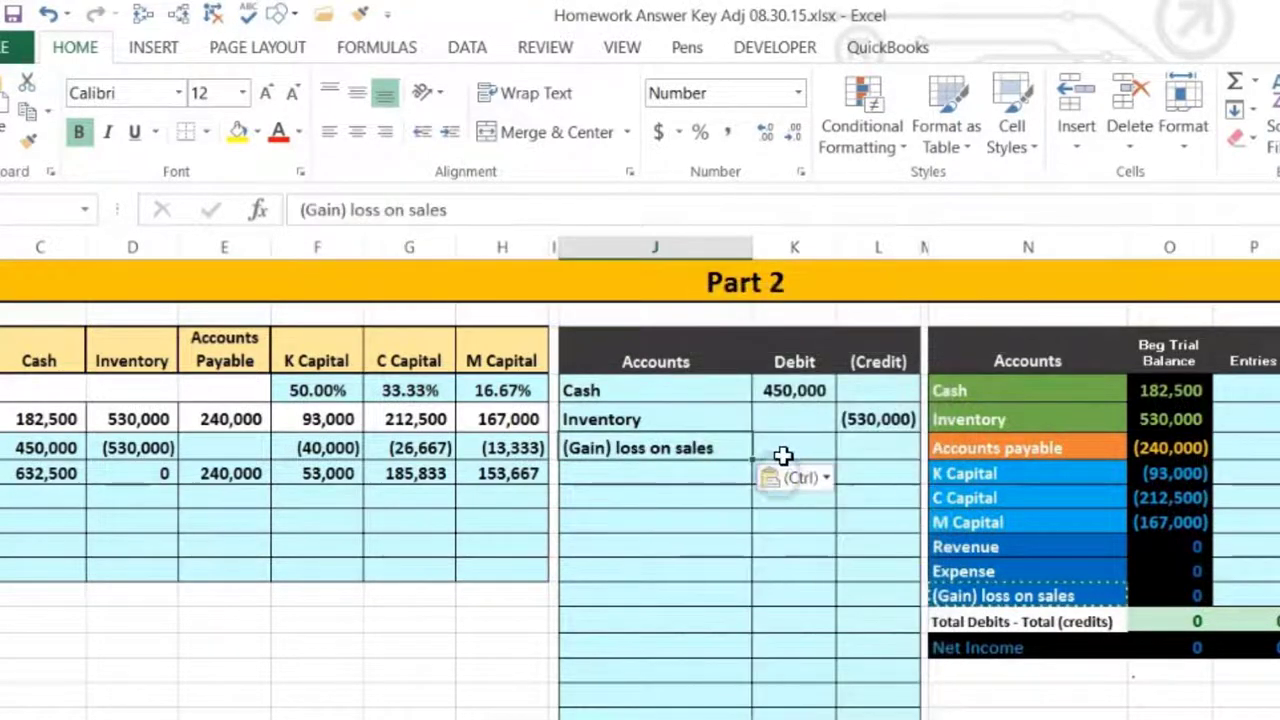
Step: Enter the balancing debit for (Gain) loss on sales in K27 with the formula -SUM(K25:L26)
left_click(786, 446)
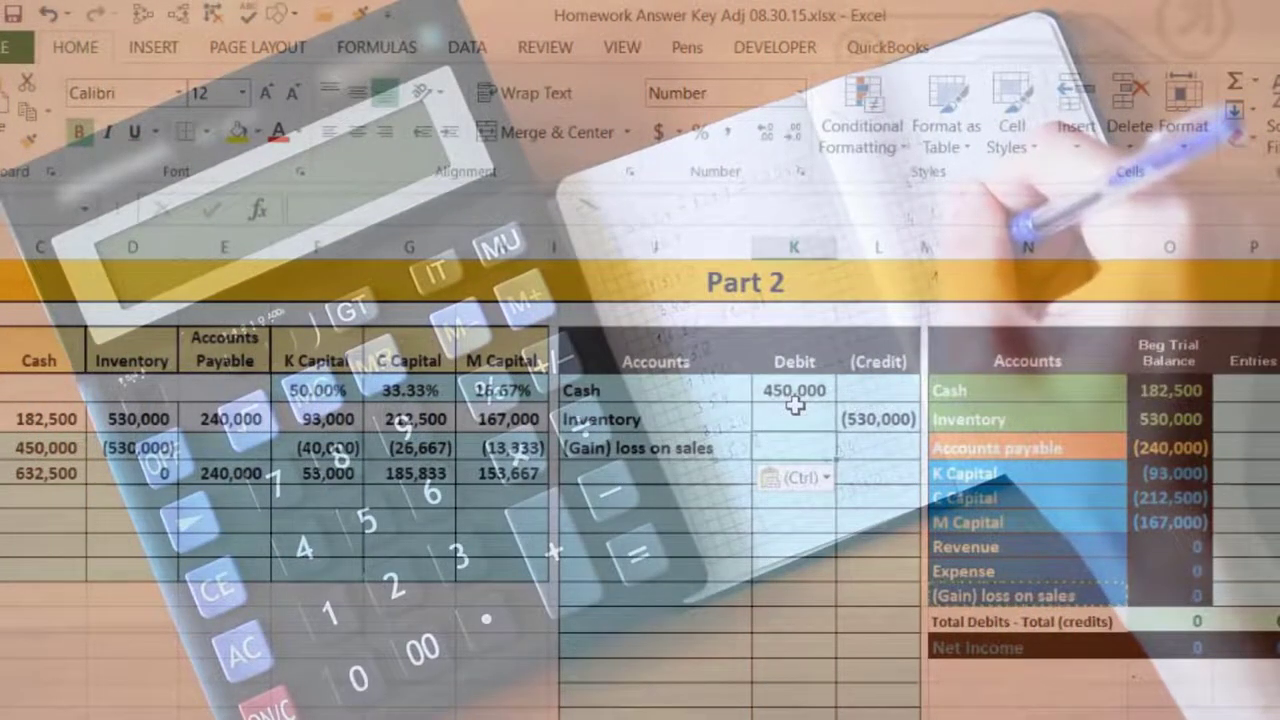
type("-su")
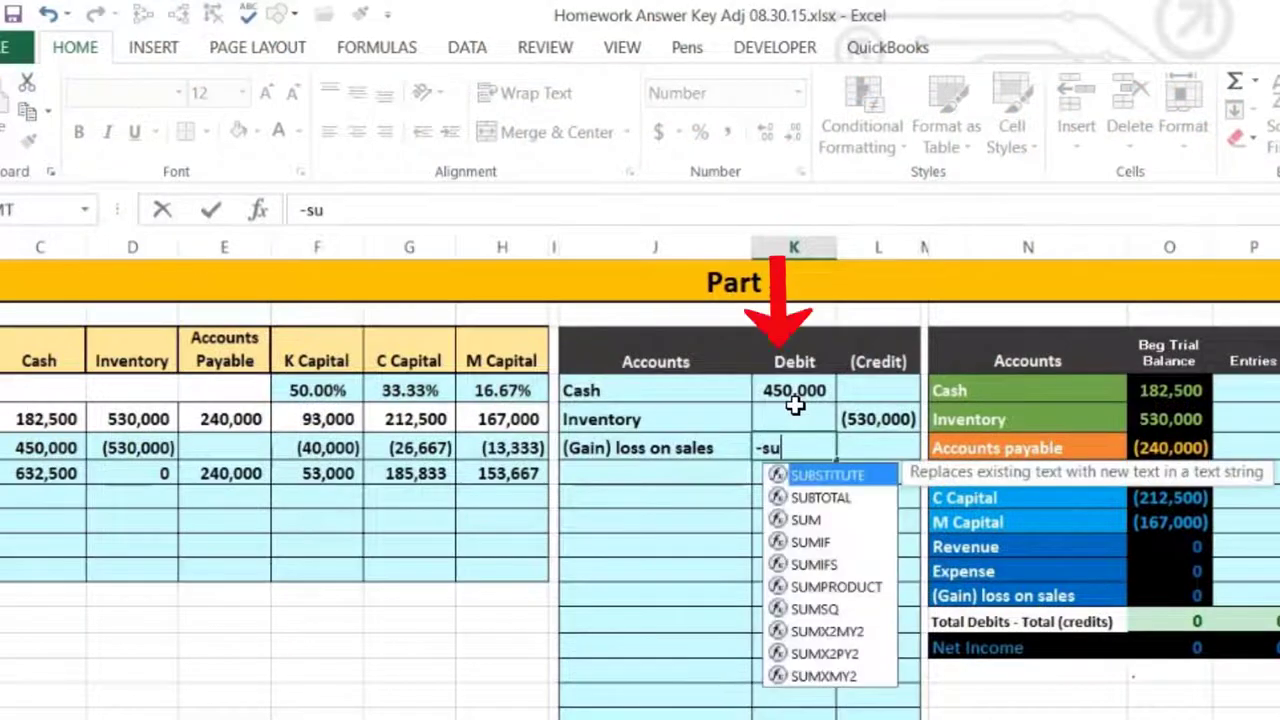
type("m(K25:L26")
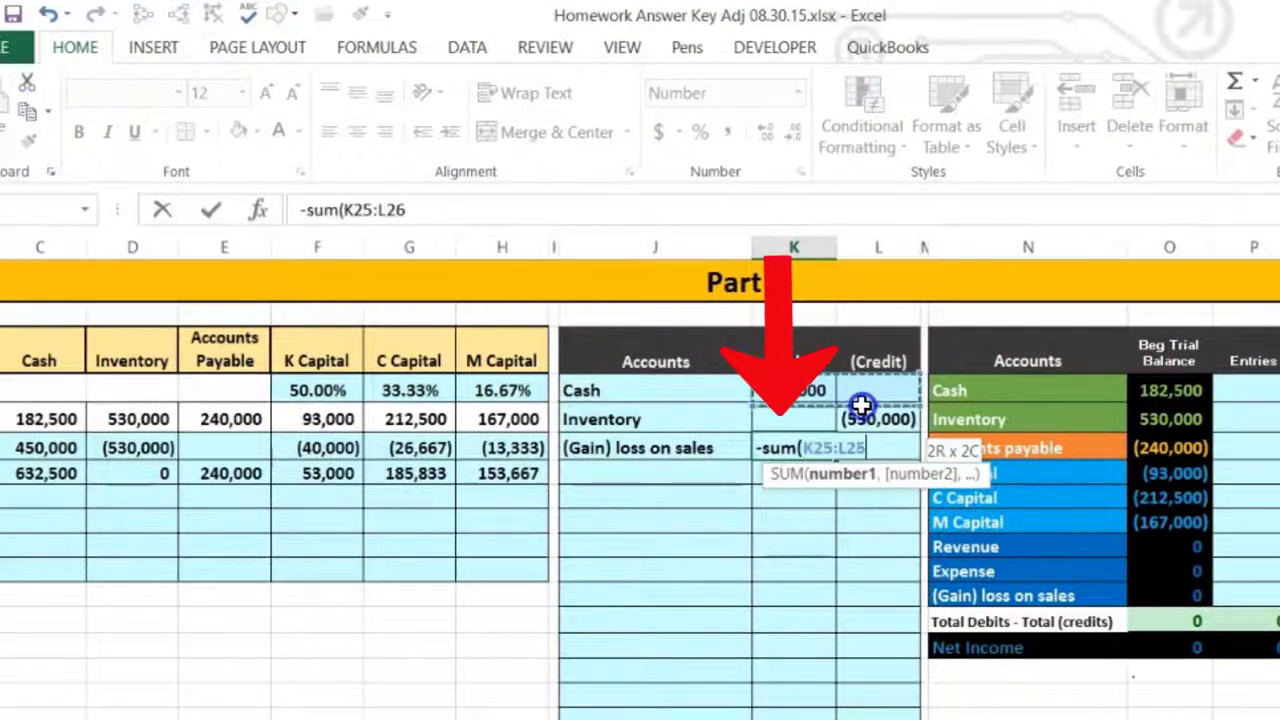
left_click_drag(861, 405, 857, 414)
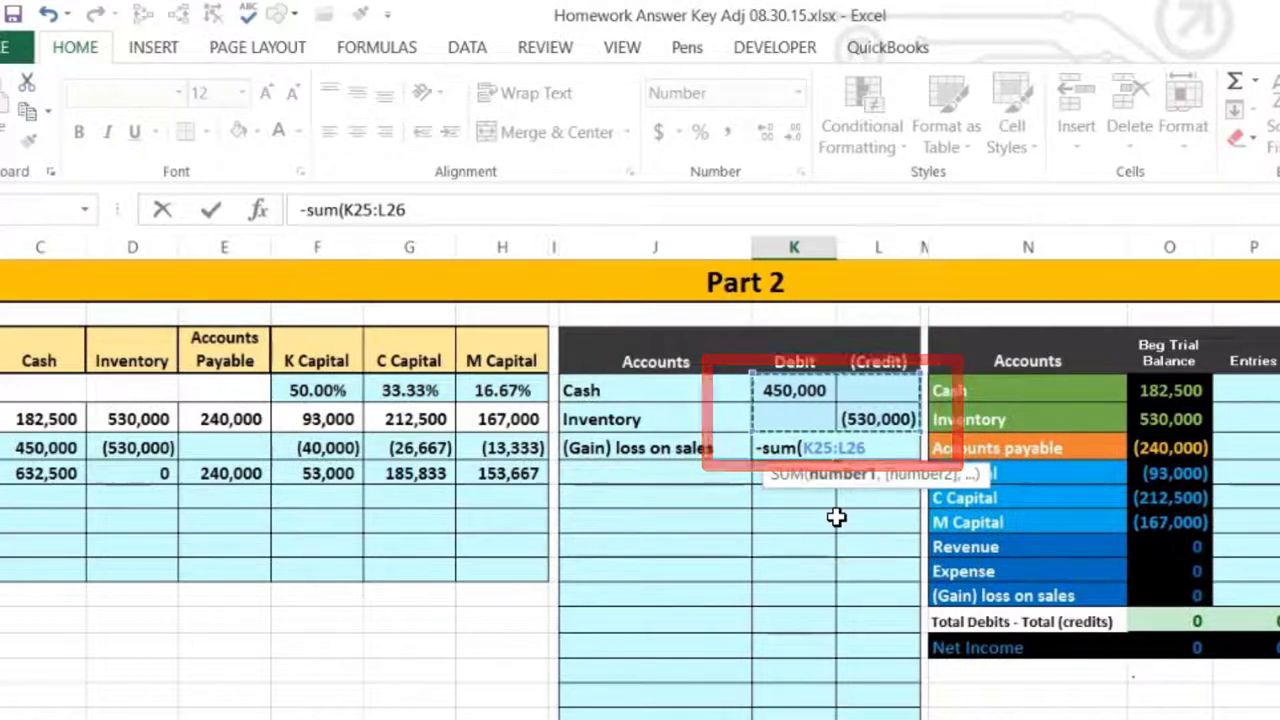
key("Return")
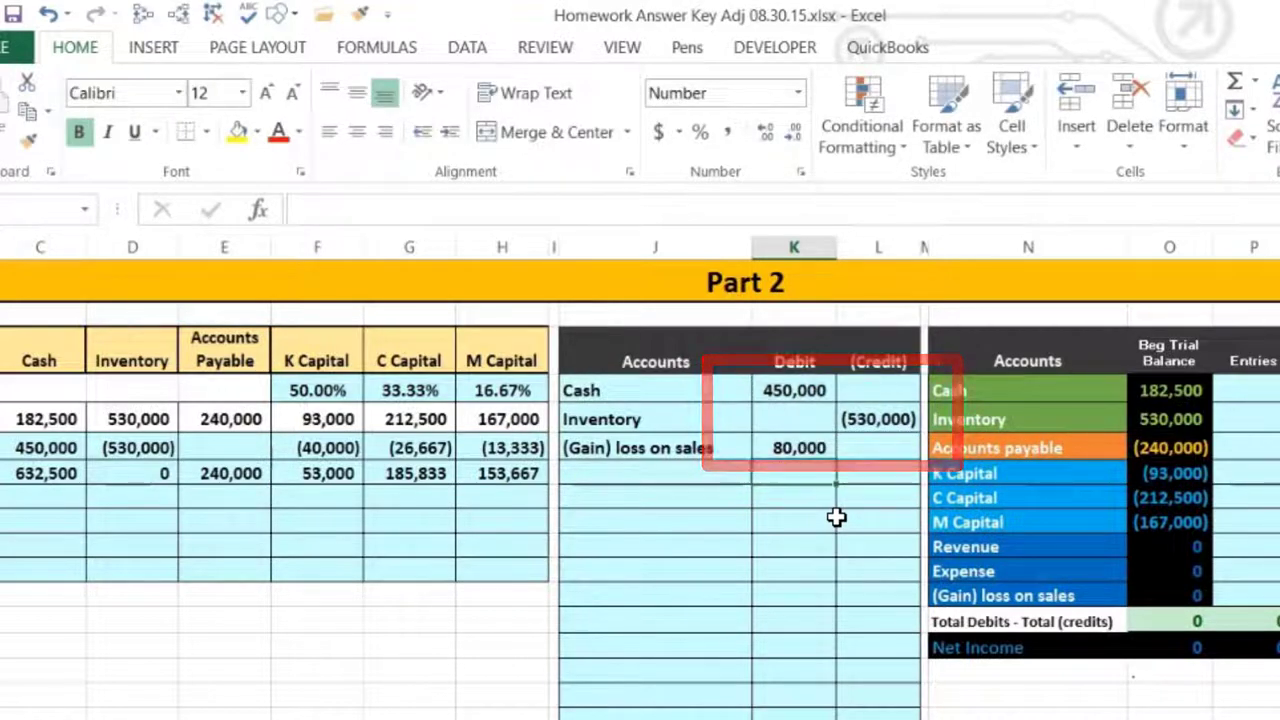
Step: Check that the journal entry balances by comparing the sums of its debit column, its credit and the whole range K25:L27
left_click(800, 447)
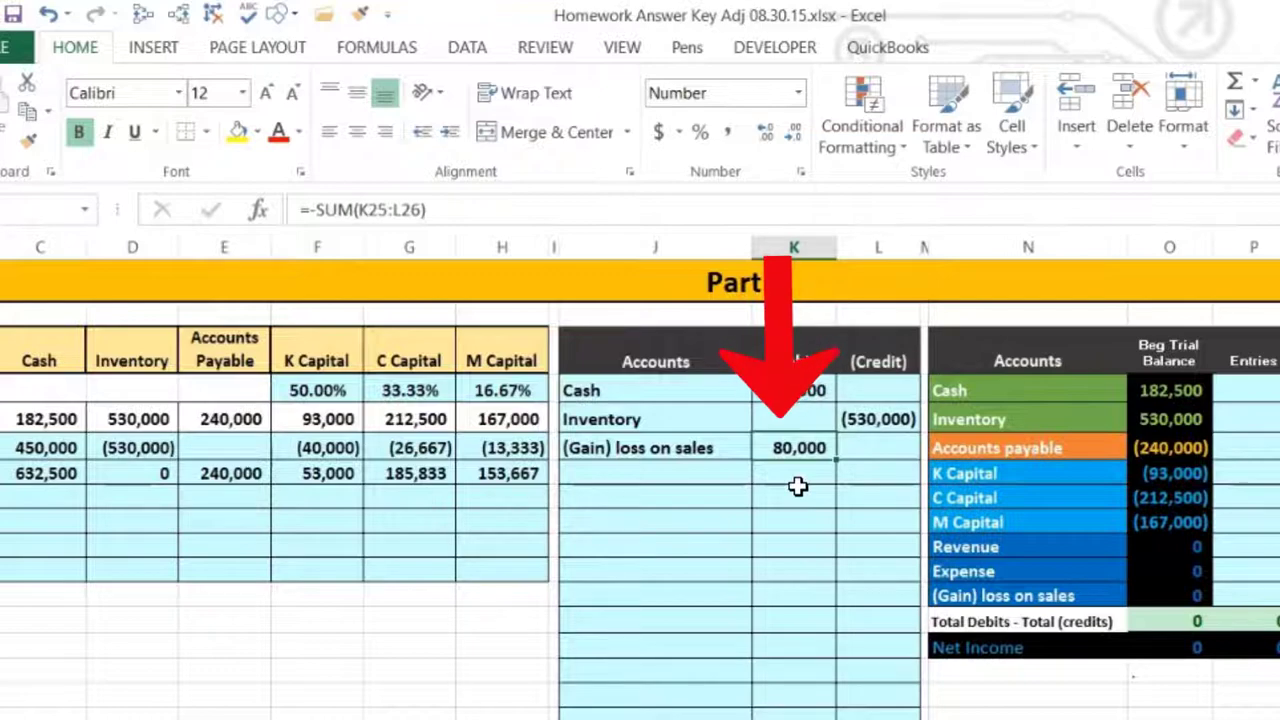
left_click_drag(805, 390, 803, 448)
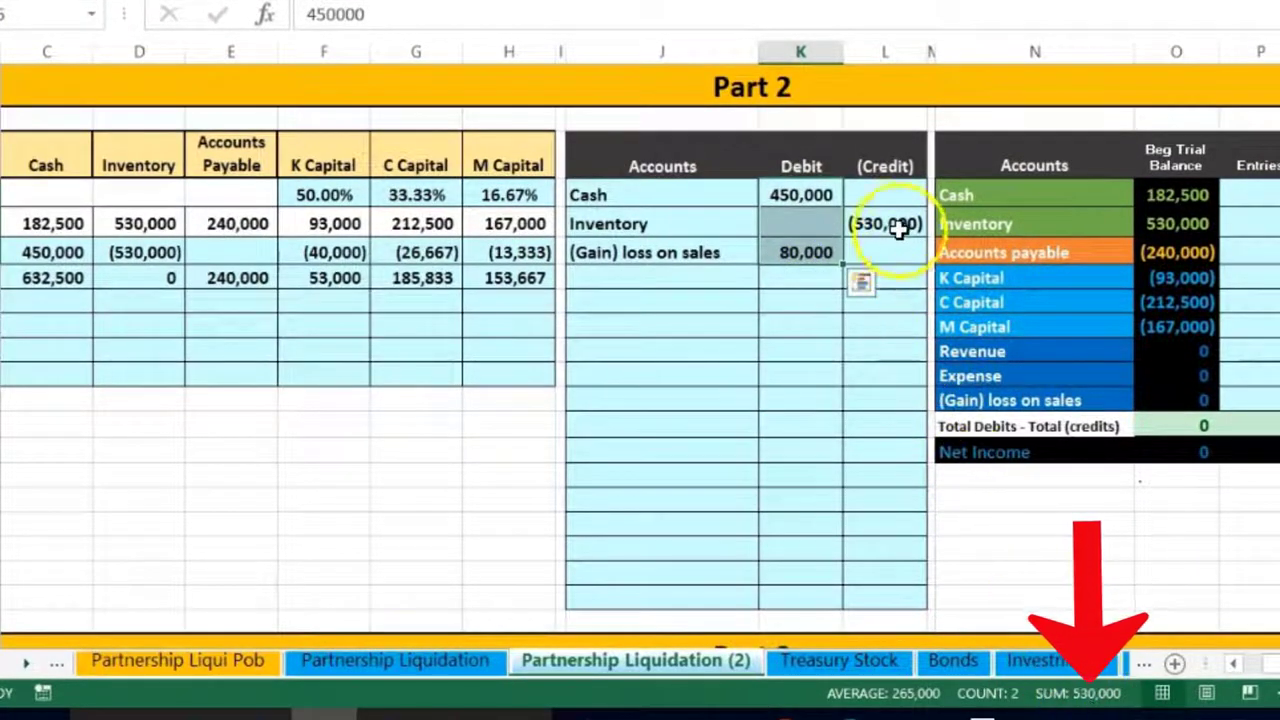
left_click(882, 224)
left_click_drag(794, 194, 851, 250)
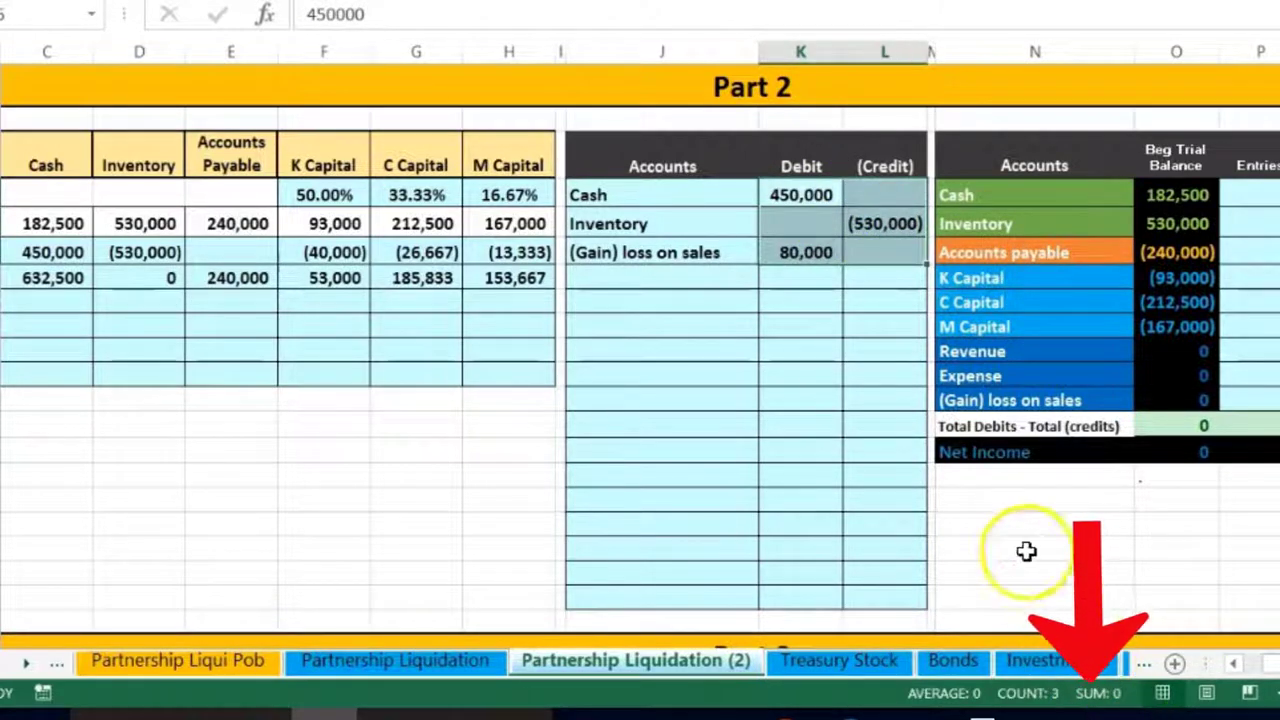
left_click(846, 311)
left_click(801, 252)
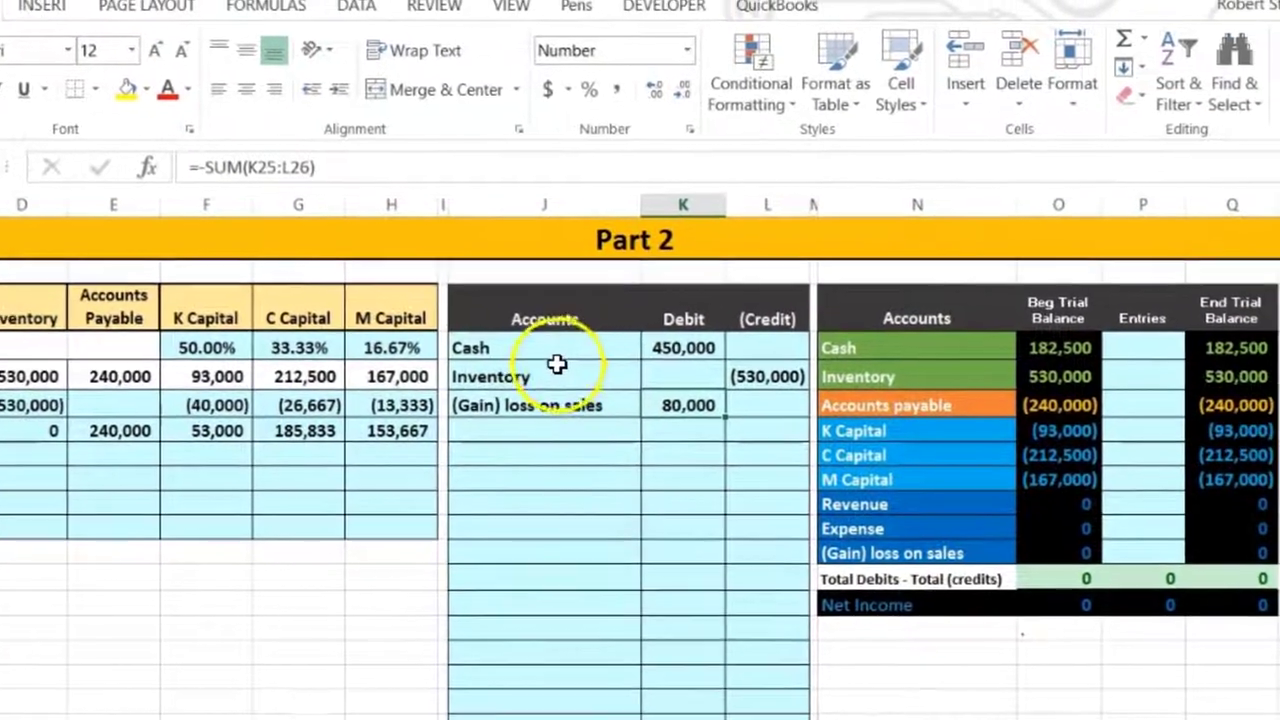
Step: Post the Cash debit to the trial balance by linking the Cash row's Entries cell to K25
mouse_move(712, 328)
left_mouse_down()
mouse_move(798, 327)
mouse_move(935, 363)
left_mouse_up()
left_click(1079, 361)
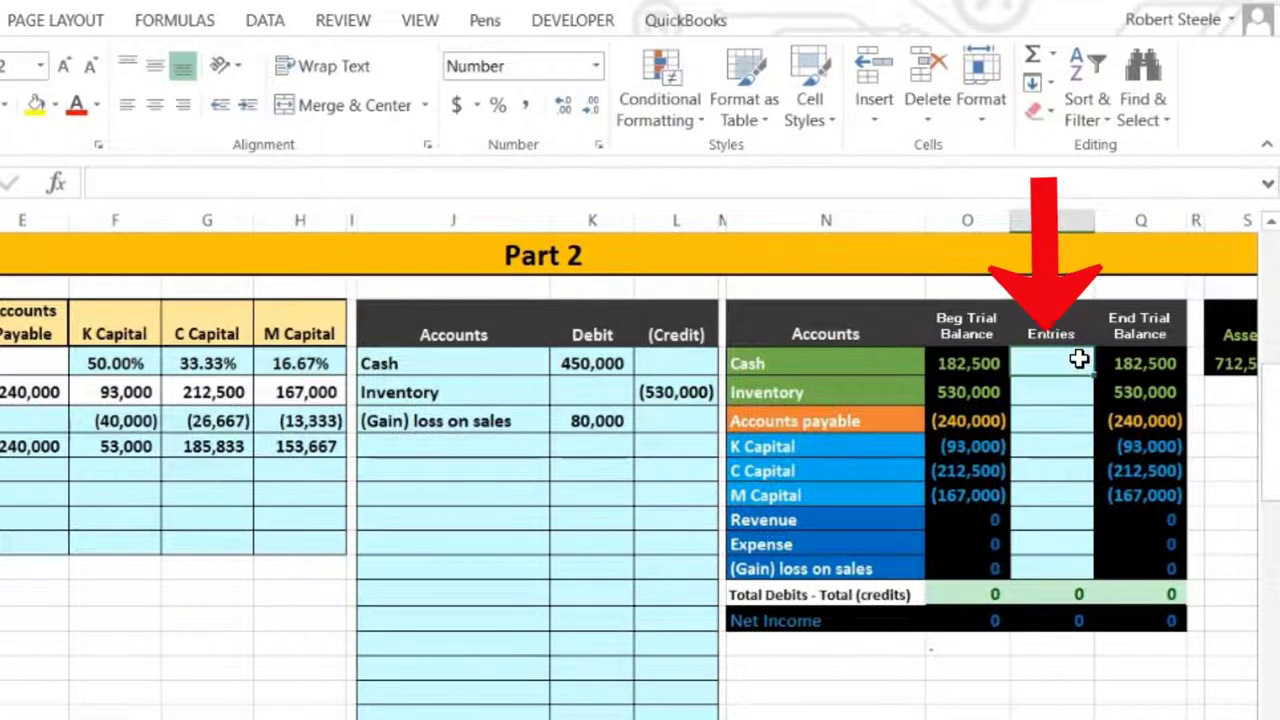
type("=")
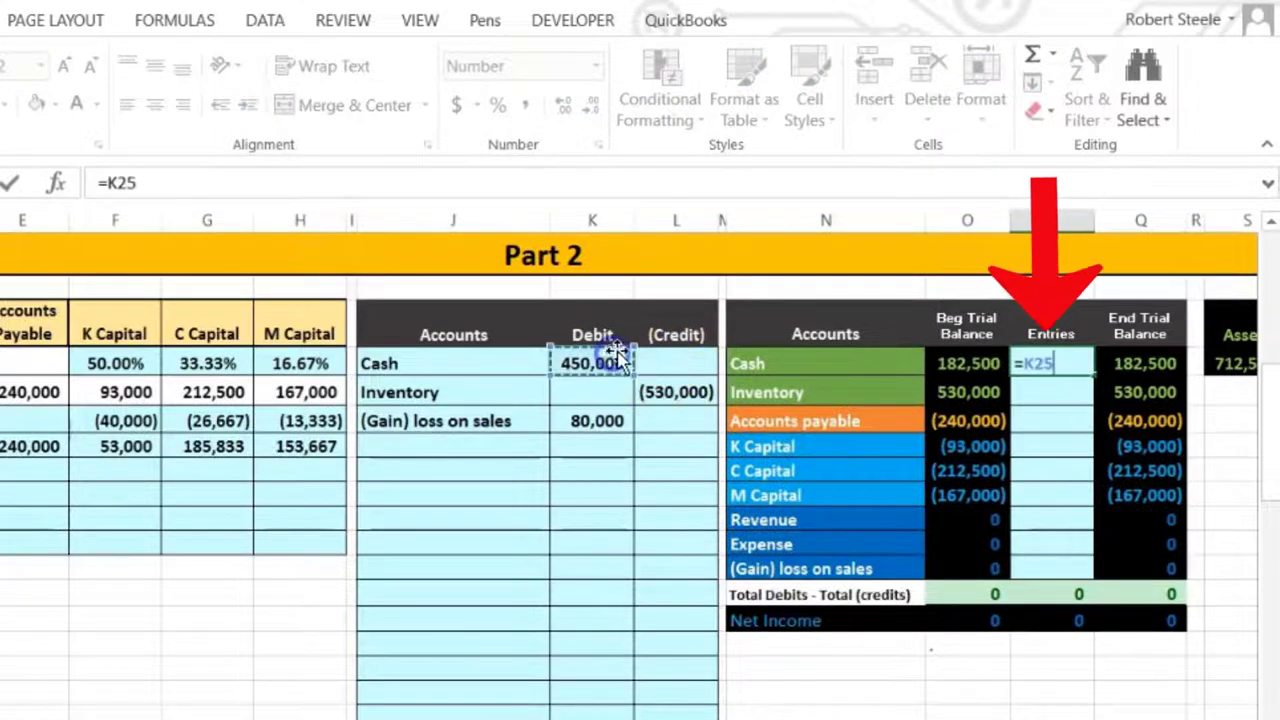
mouse_move(846, 379)
left_mouse_down()
mouse_move(909, 366)
mouse_move(1229, 366)
mouse_move(1188, 366)
left_mouse_up()
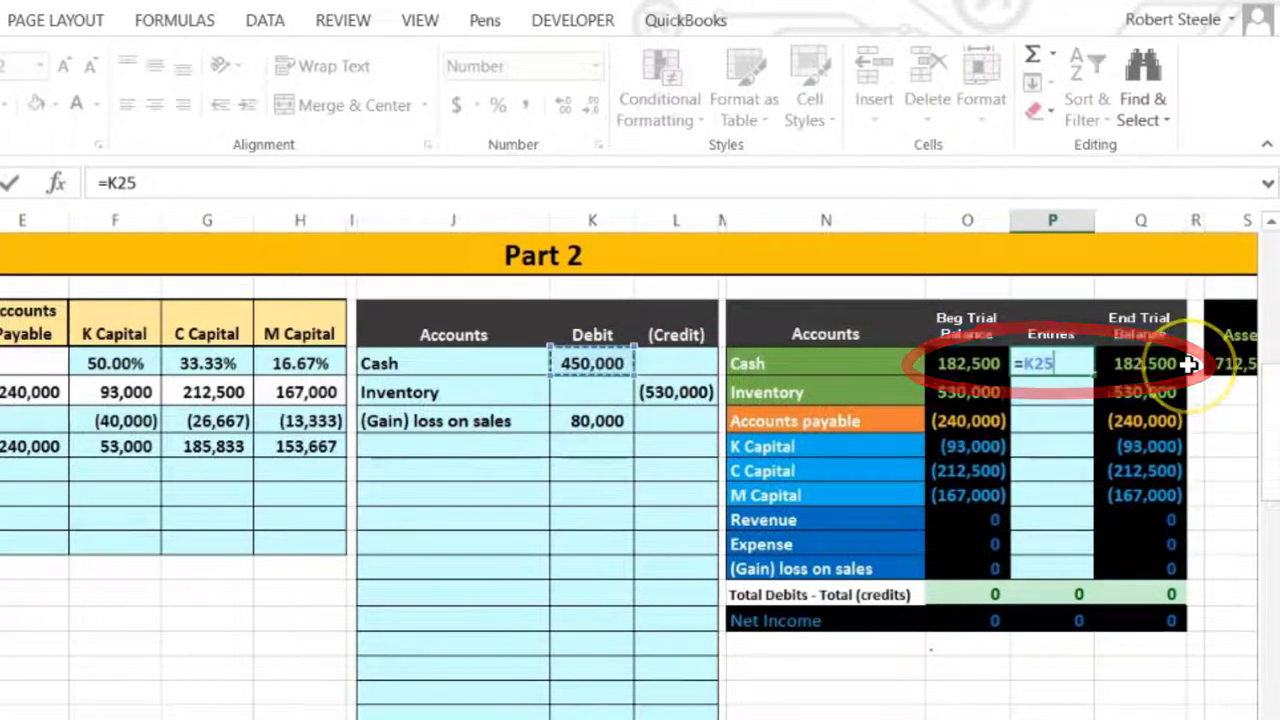
key("Return")
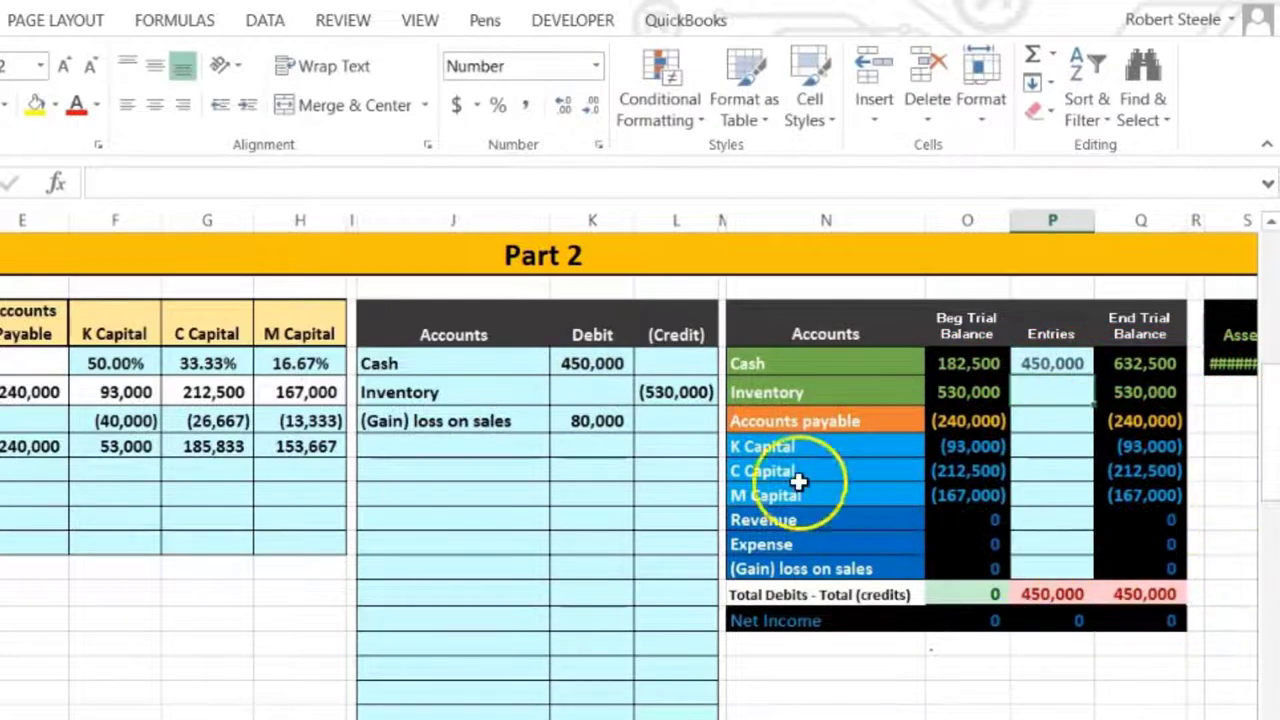
Step: Post the Inventory credit to the trial balance by linking the Inventory row's Entries cell to L26
left_click_drag(469, 387, 659, 395)
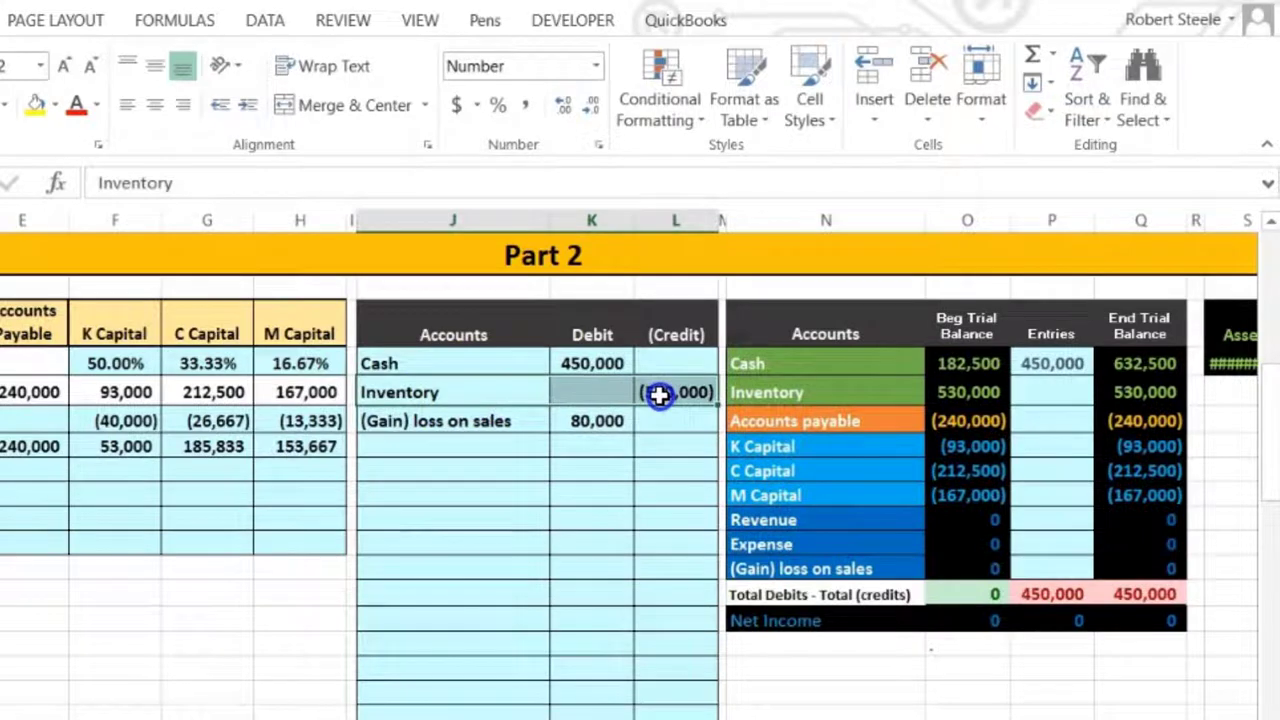
left_click(765, 393)
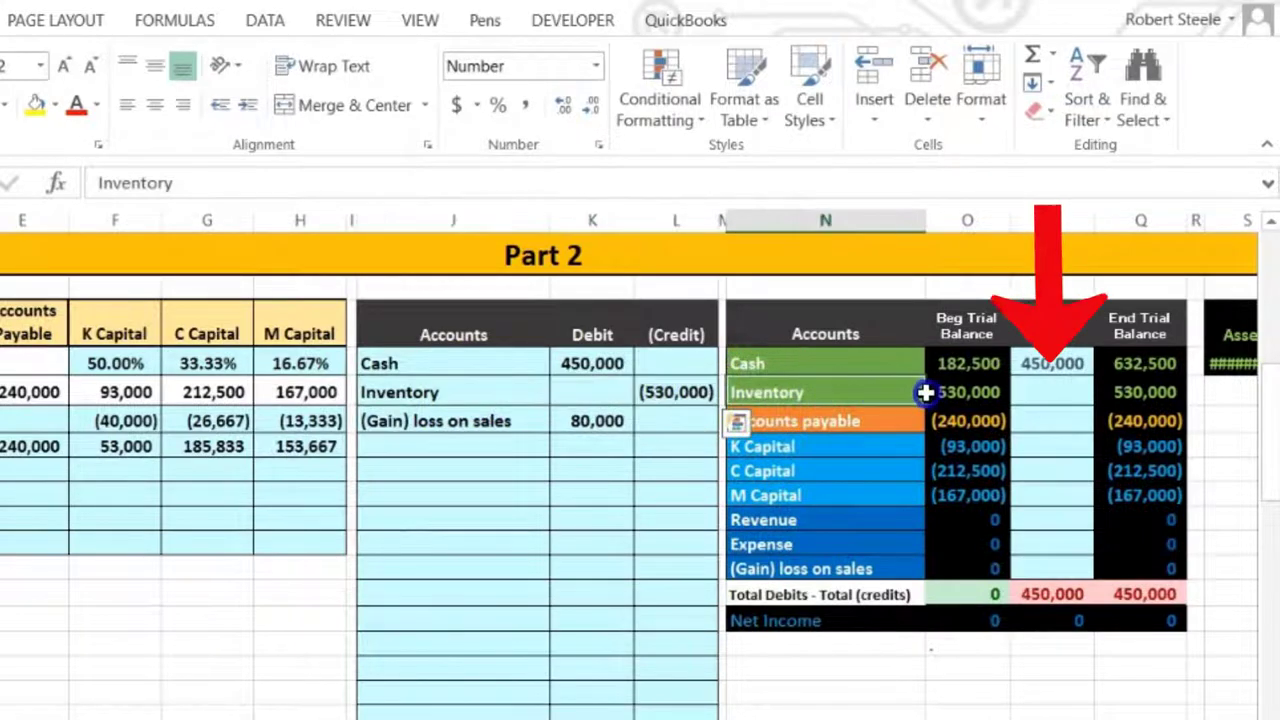
left_click(1063, 395)
left_click(1063, 426)
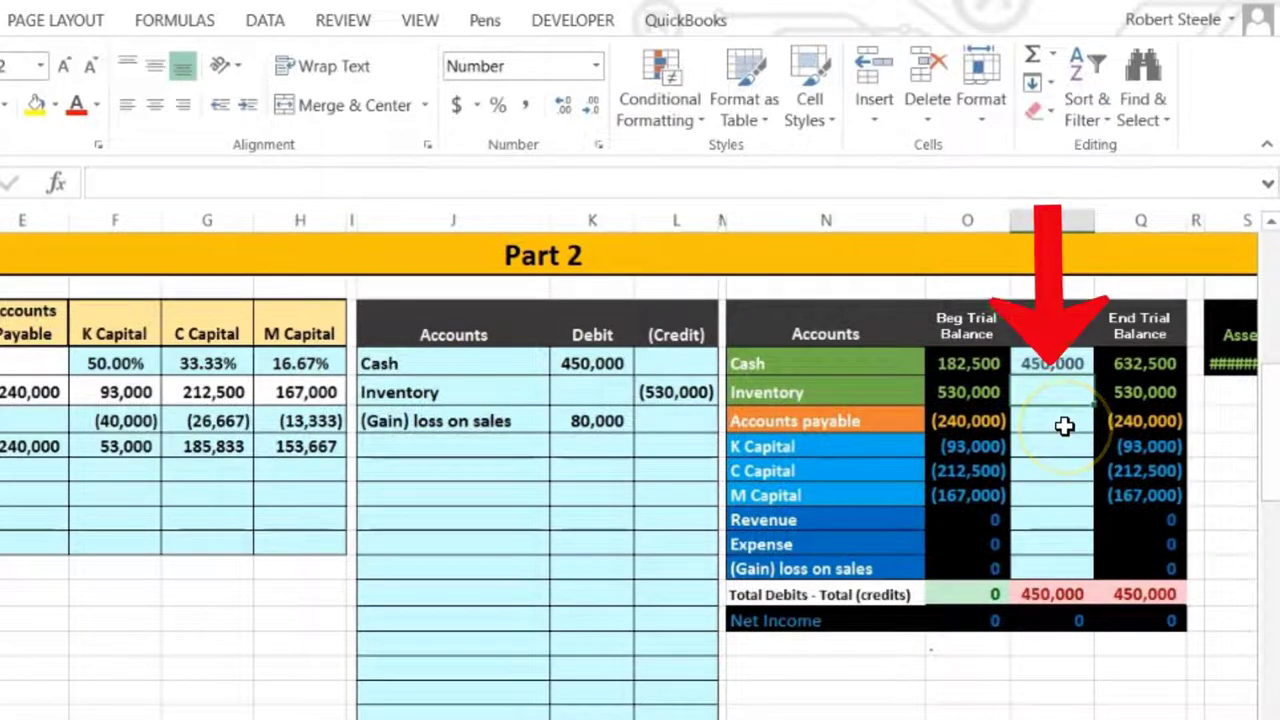
type("=")
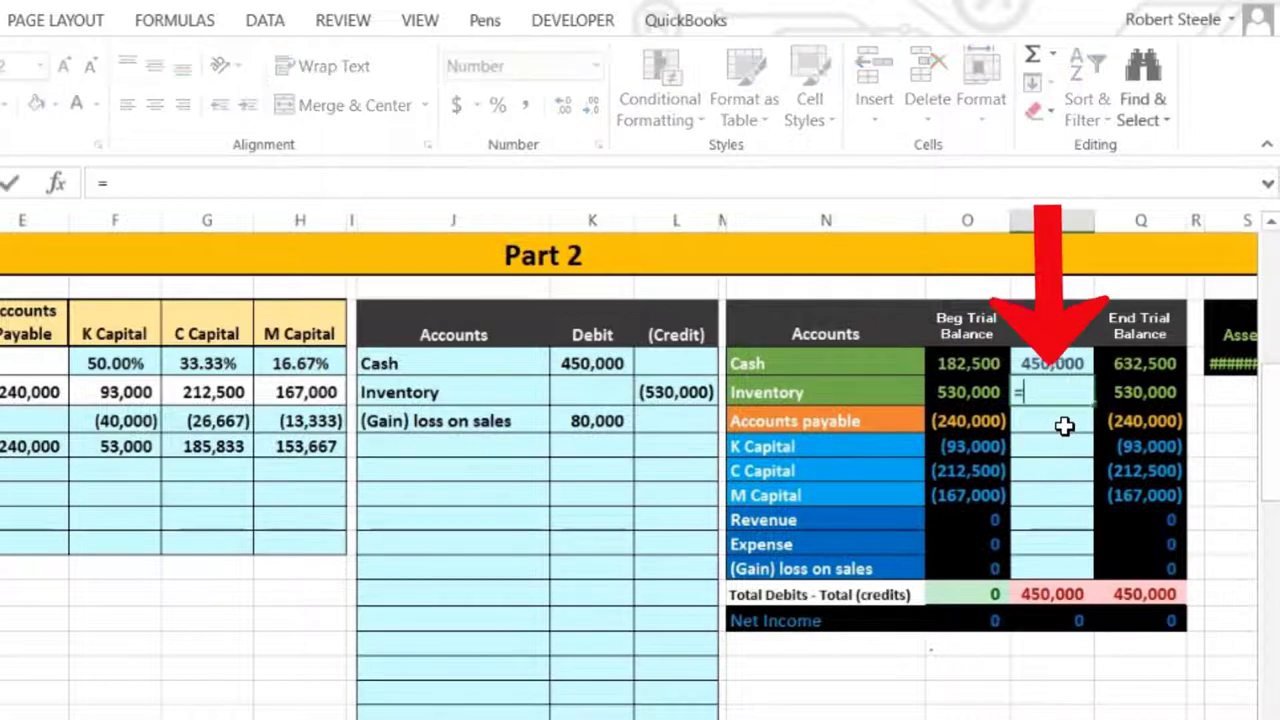
left_click(686, 391)
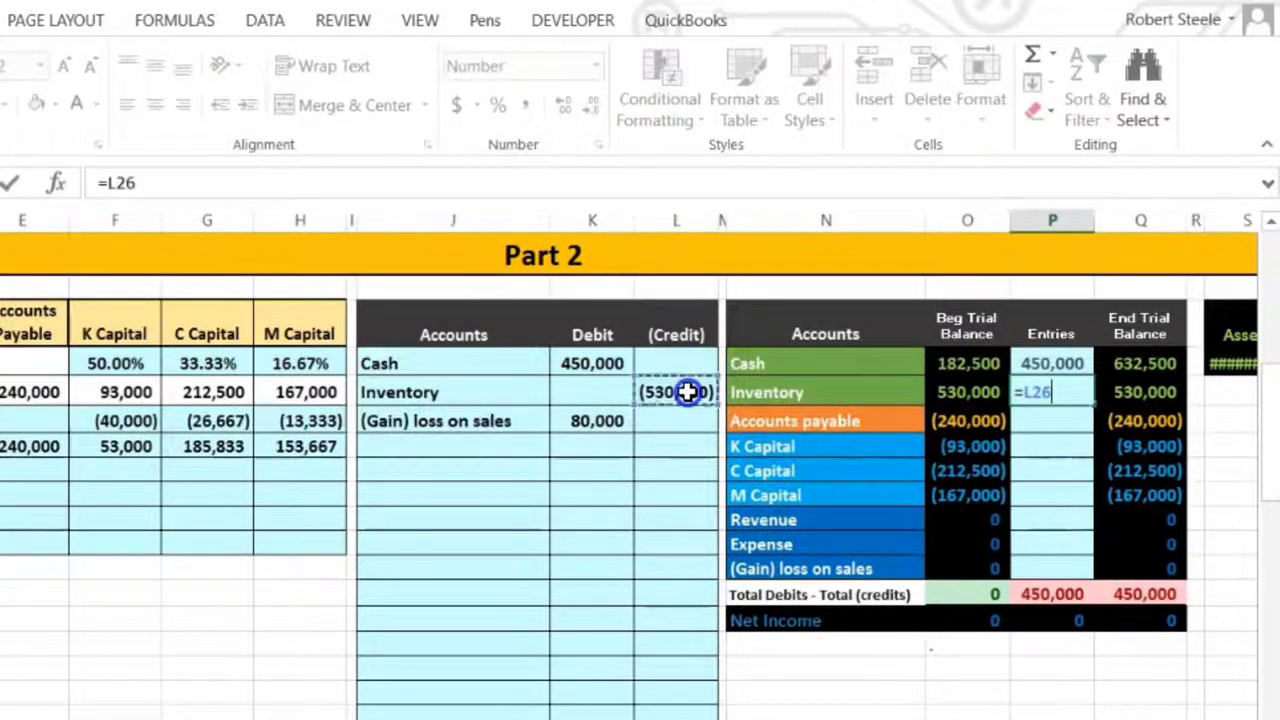
left_click_drag(1071, 386, 1196, 397)
key("Return")
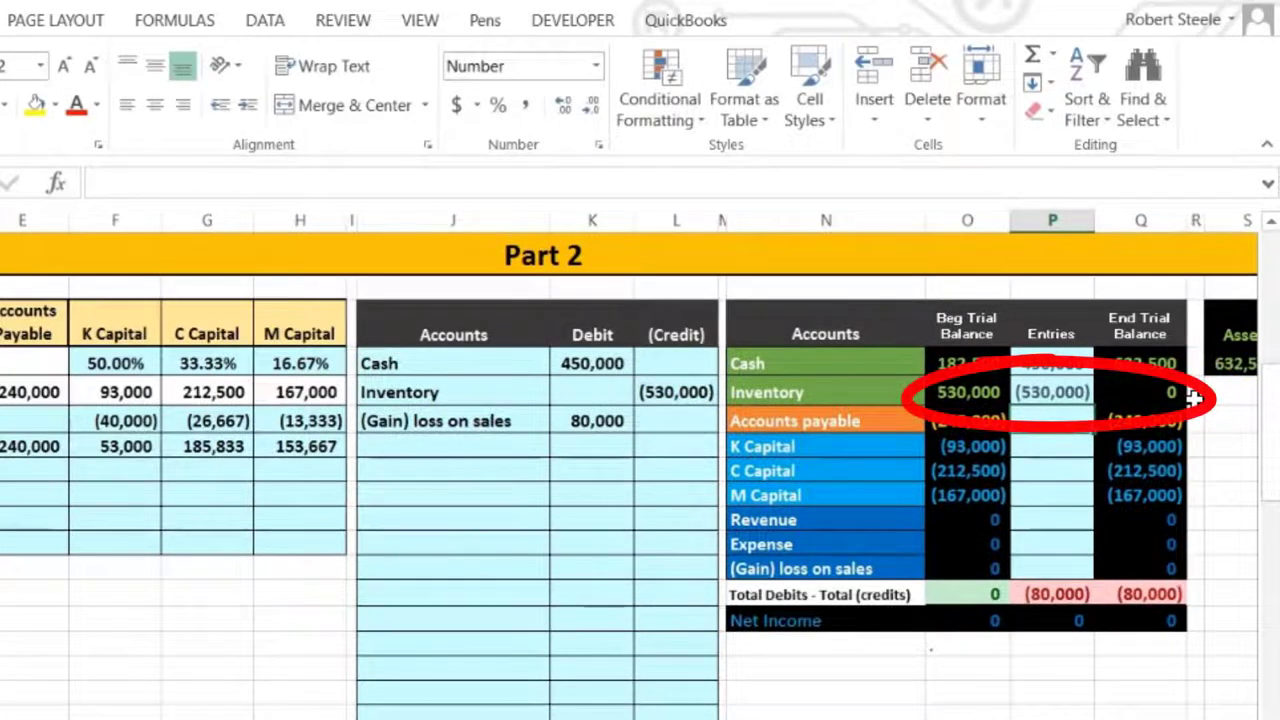
Step: Post the loss debit to the trial balance by linking the (Gain) loss on sales row's Entries cell to K27
key("Escape")
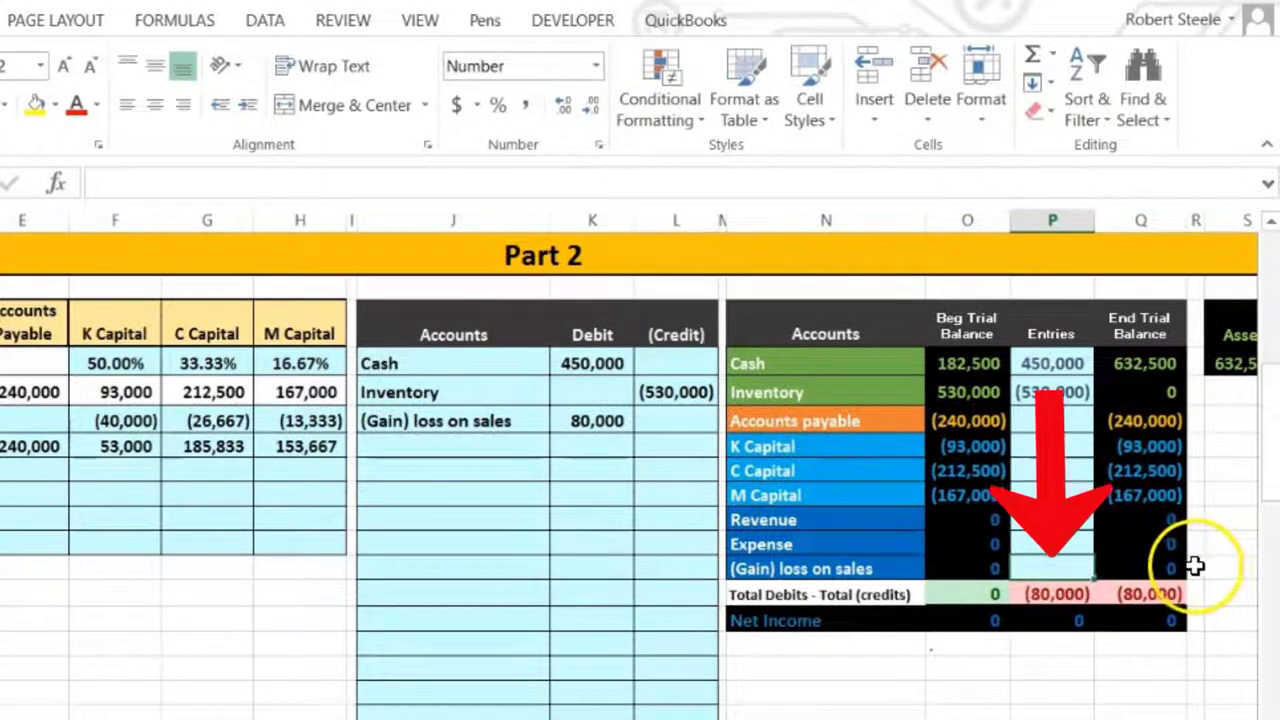
type("=")
left_click(609, 418)
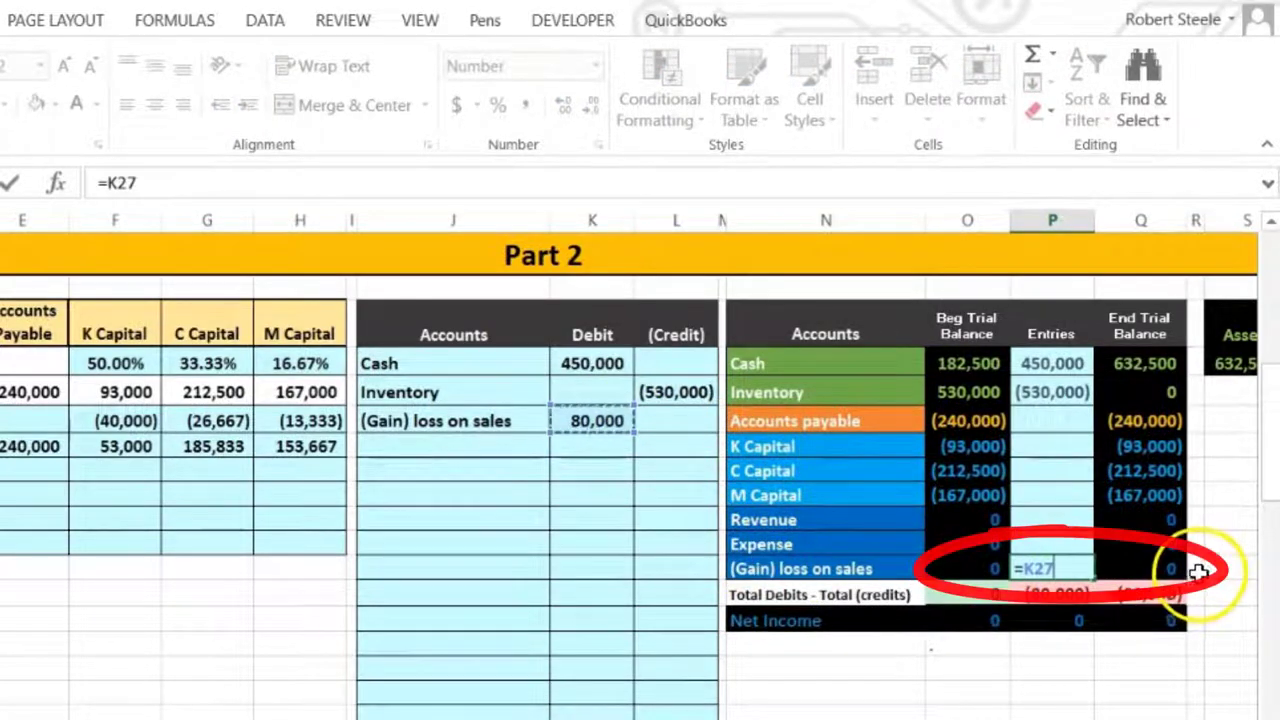
key("Return")
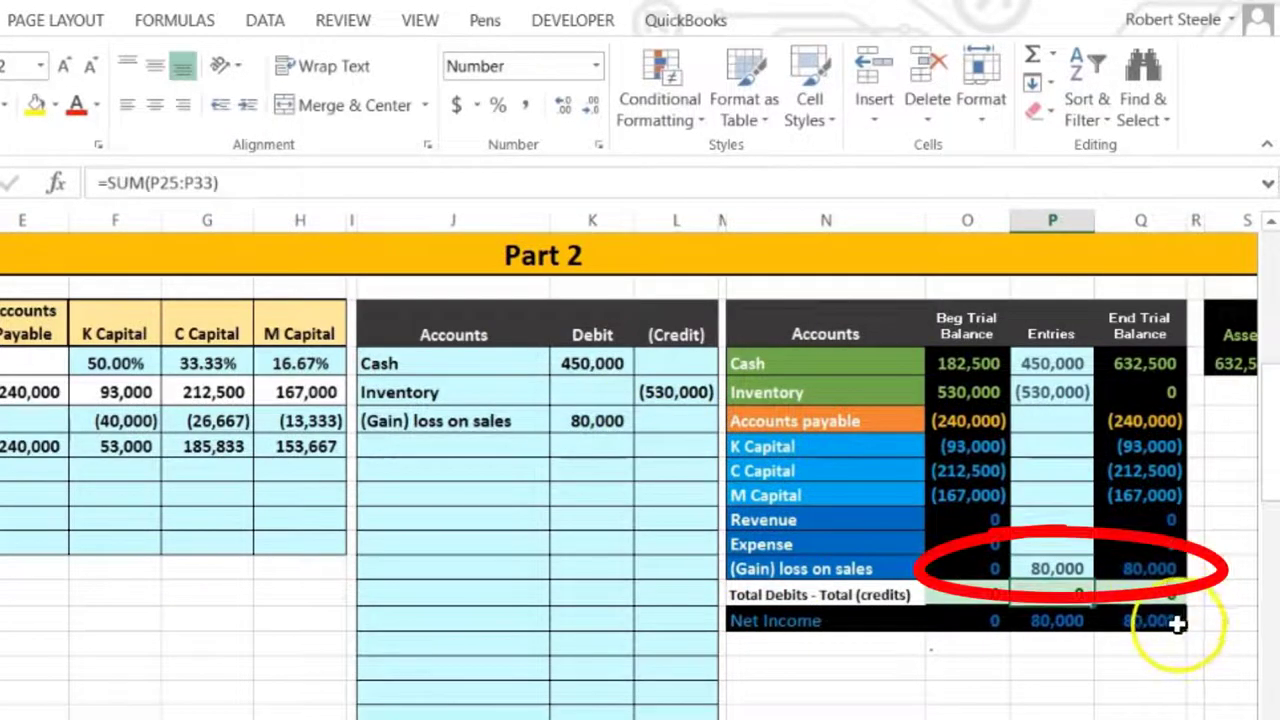
Step: Examine the ending net income, the partner capital accounts, the loss allocations in F27:H27 and the (Gain) loss on sales row
left_click(1162, 619)
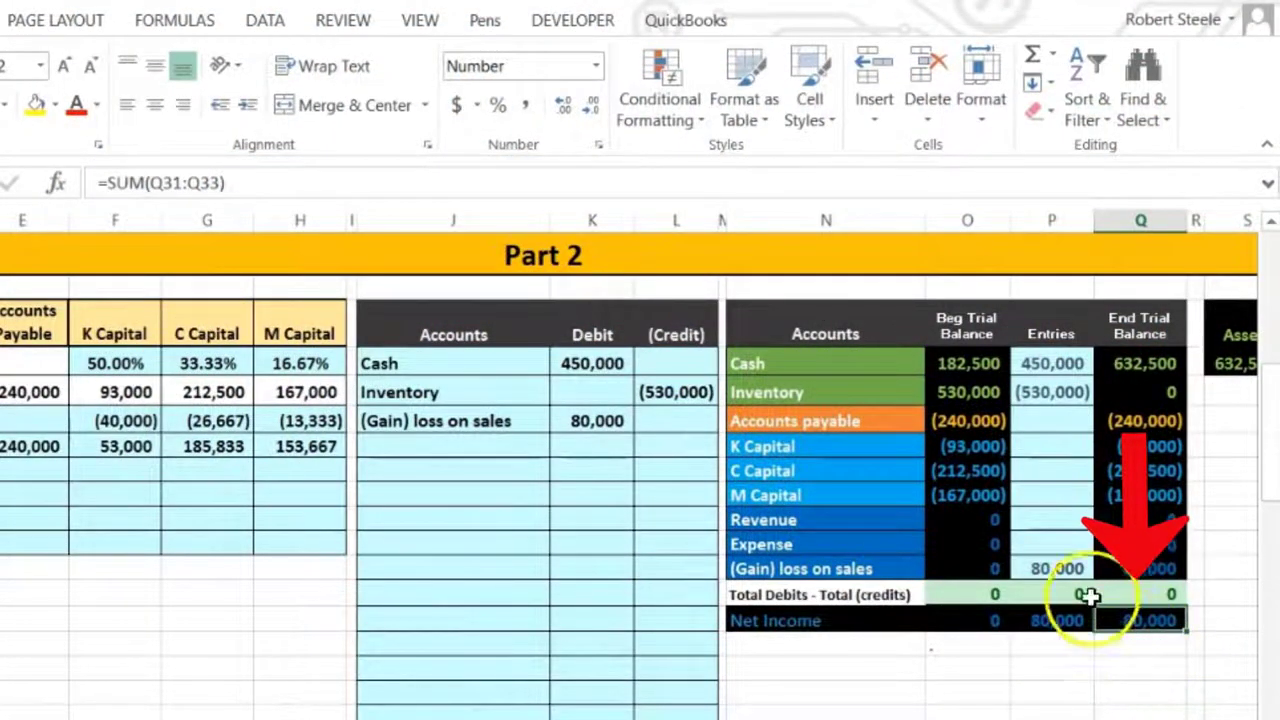
left_click_drag(857, 451, 851, 483)
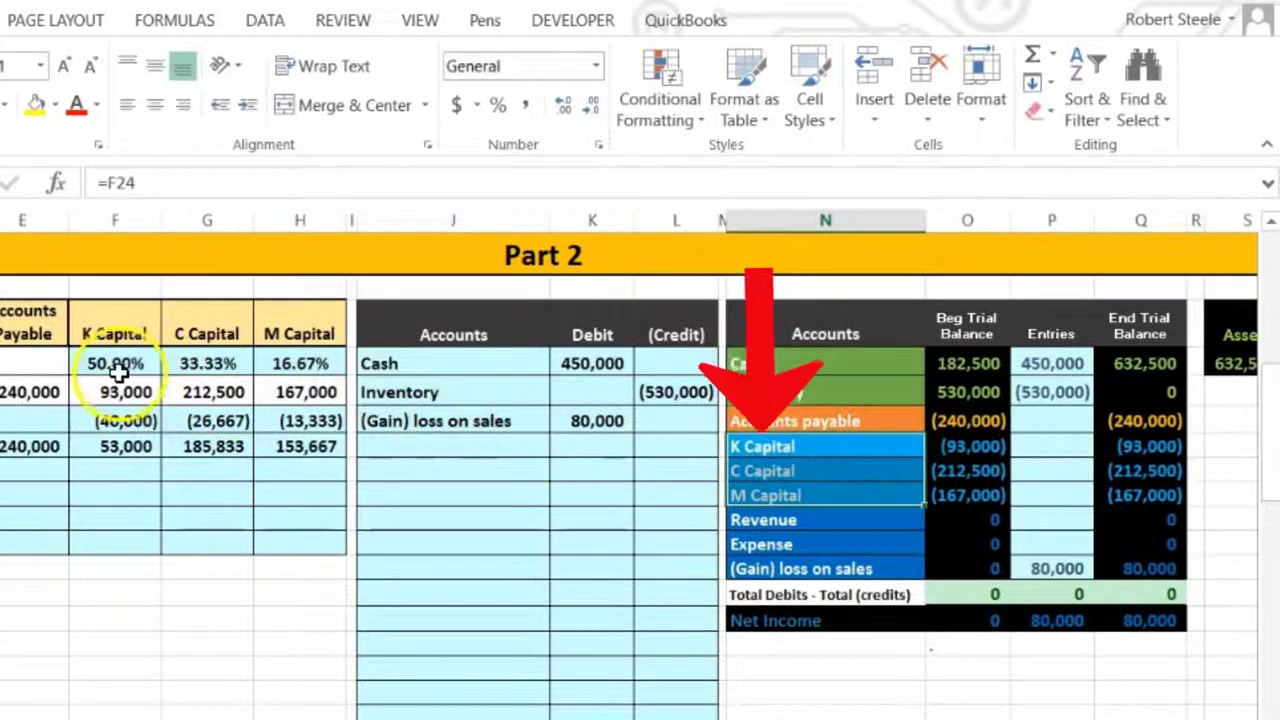
left_click(207, 412)
left_click_drag(207, 412, 266, 418)
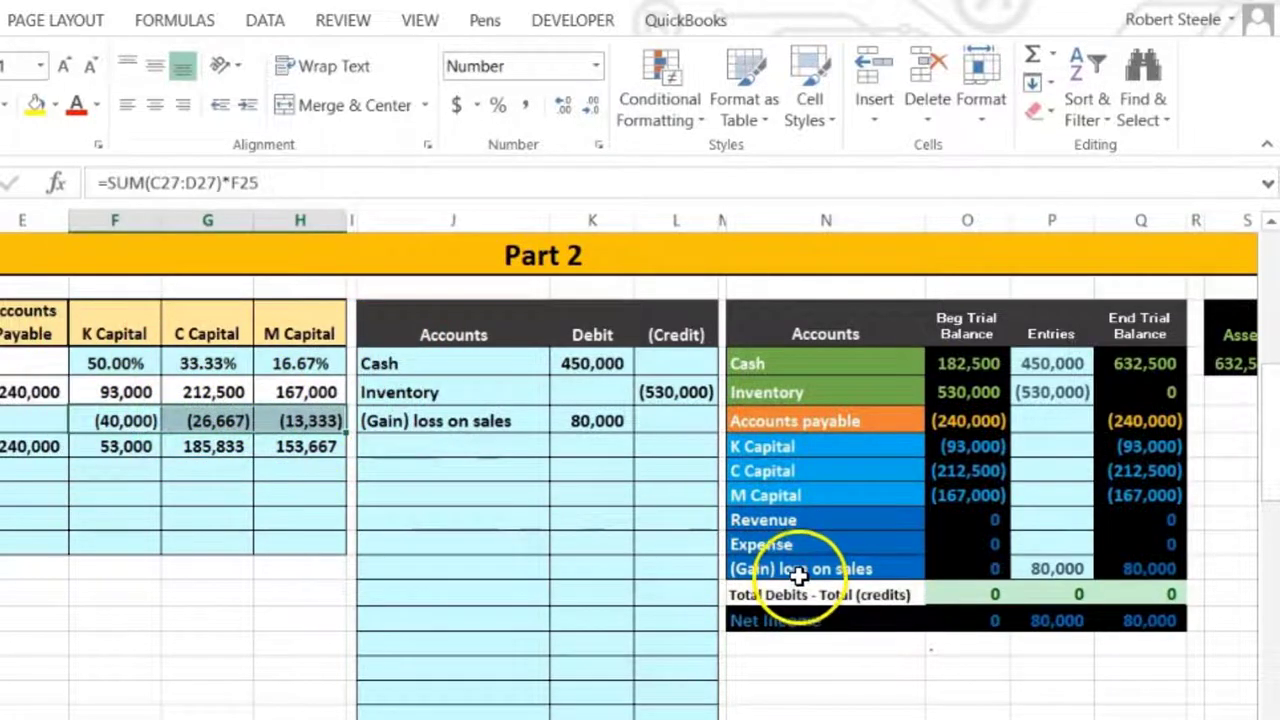
left_click_drag(797, 574, 1138, 572)
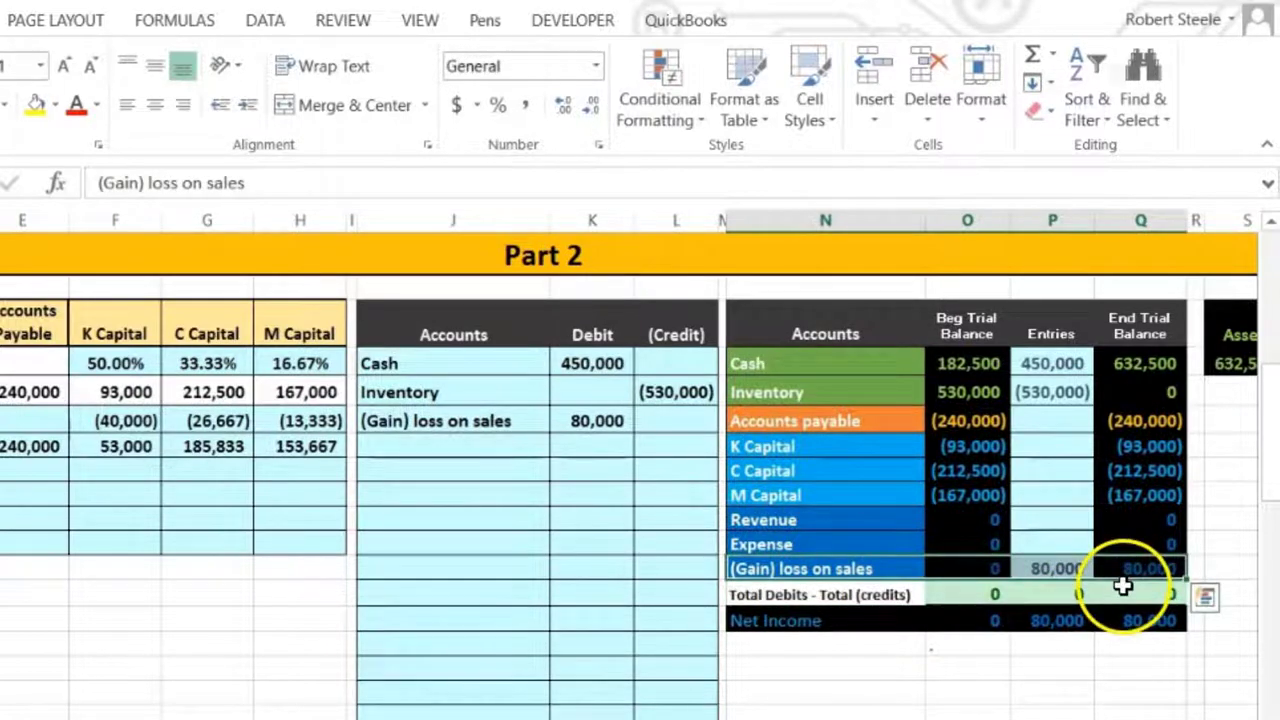
left_click(1136, 566)
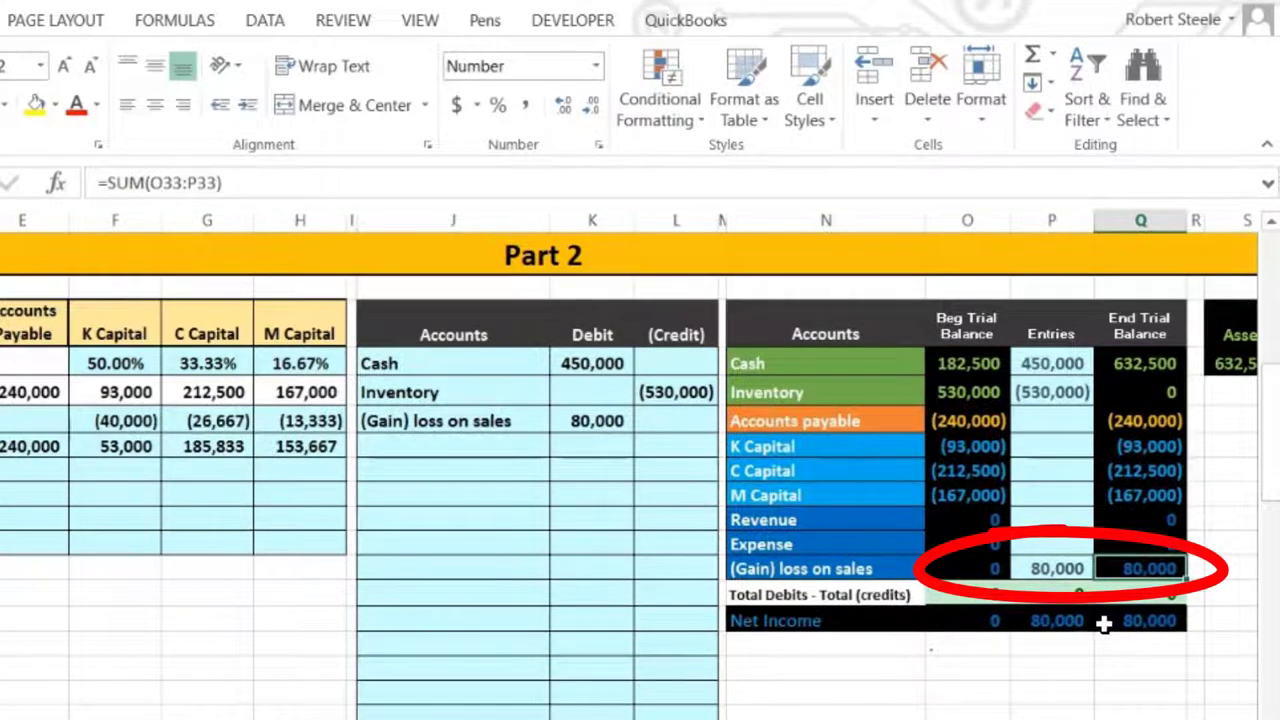
Step: Copy the (Gain) loss on sales account name from the trial balance and paste it as a value into journal cell J32
left_click(814, 568)
right_click(815, 568)
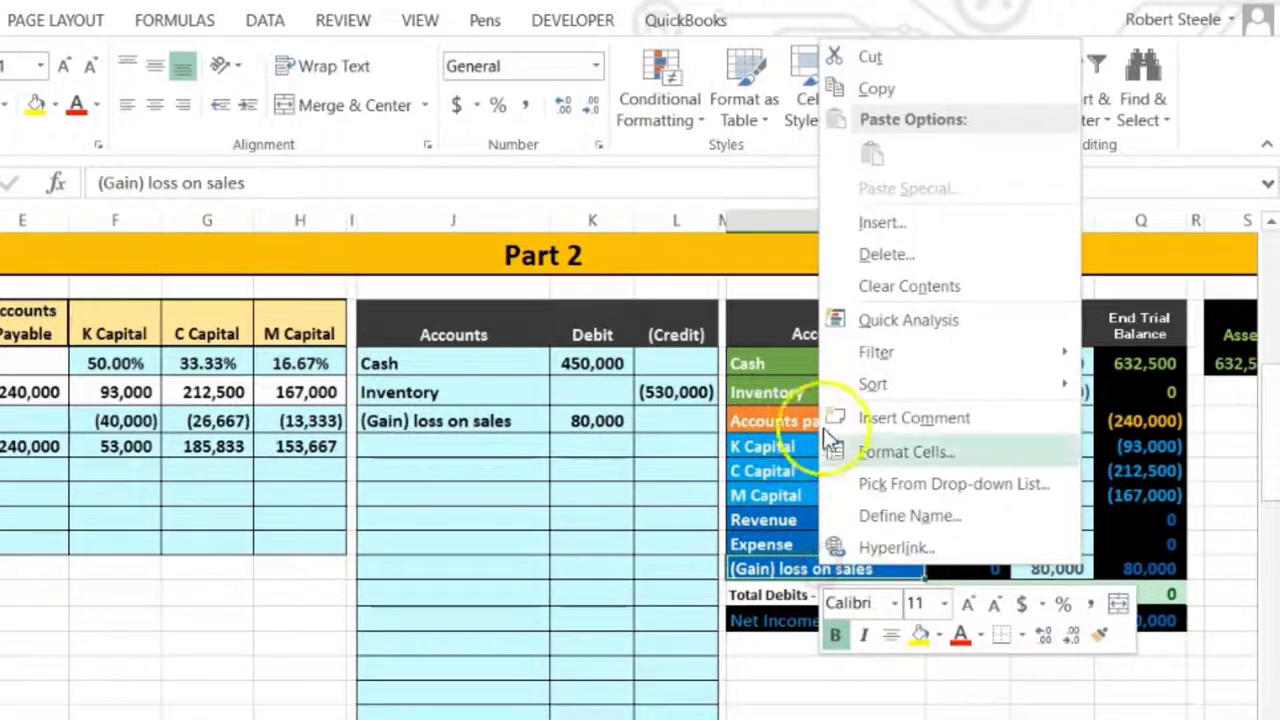
left_click(868, 90)
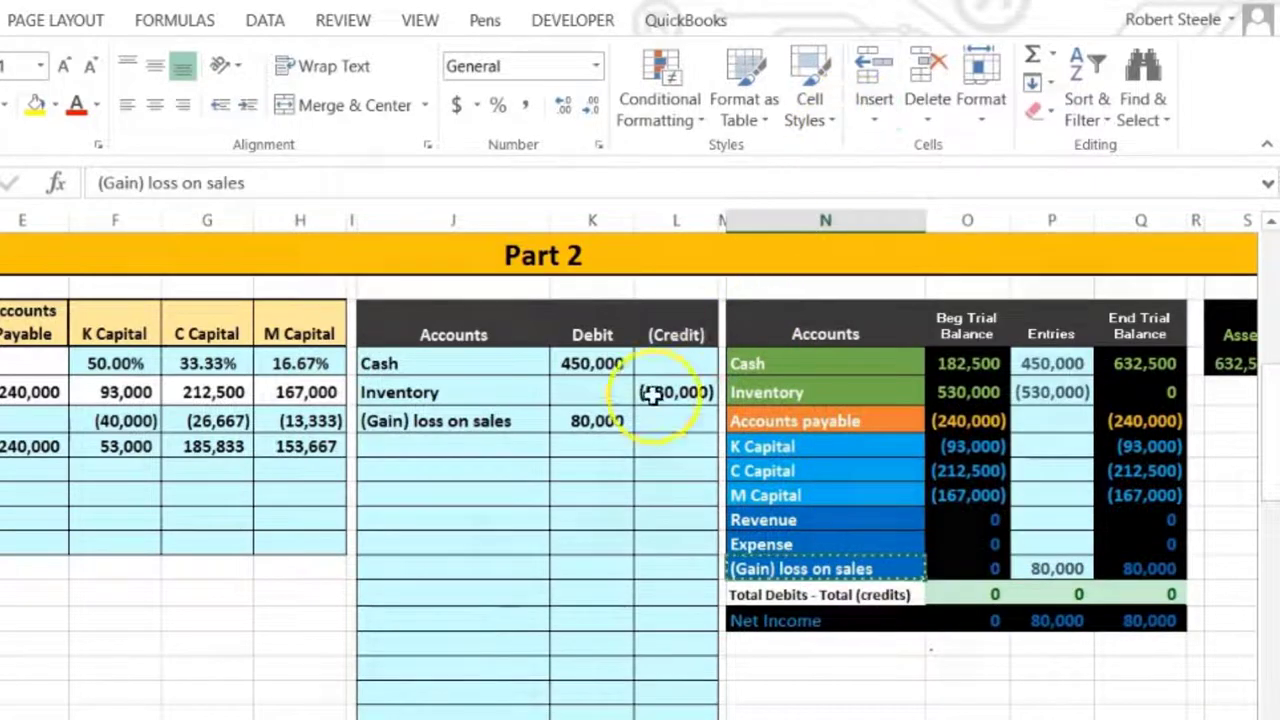
left_click(495, 470)
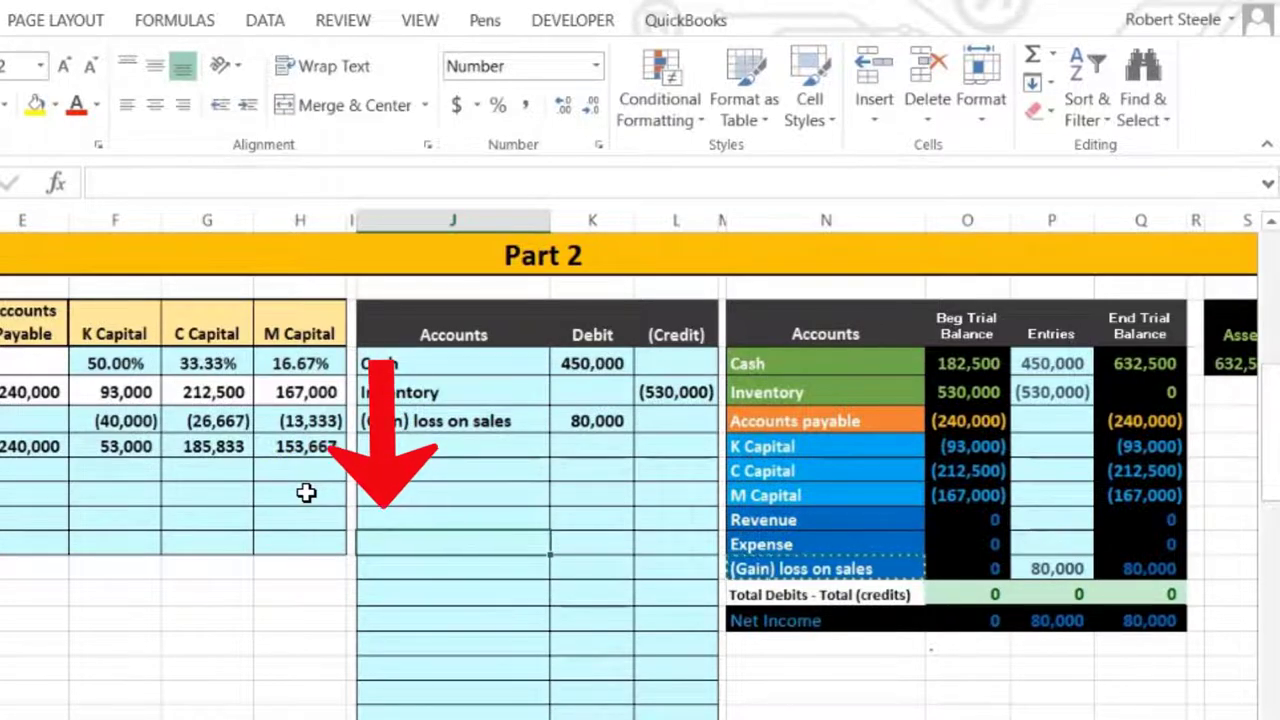
right_click(392, 546)
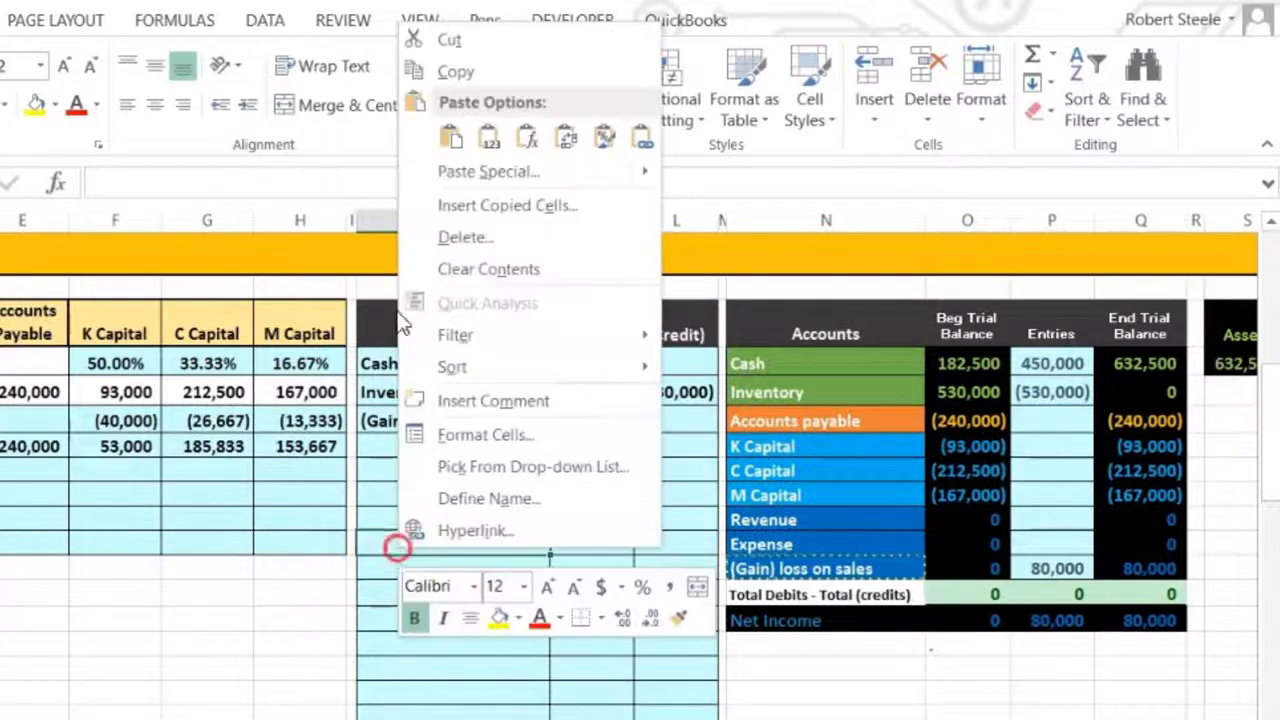
left_click(488, 137)
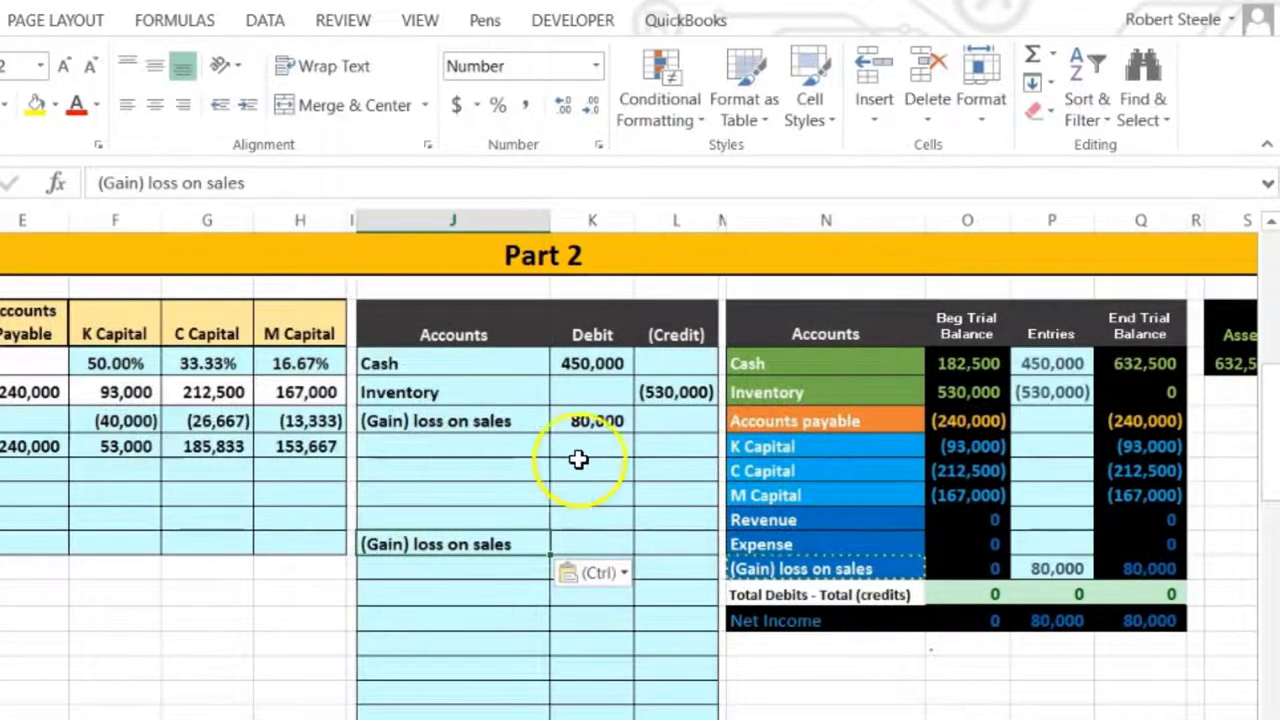
Step: Enter a credit of -80000 for (Gain) loss on sales in L32
left_click(666, 540)
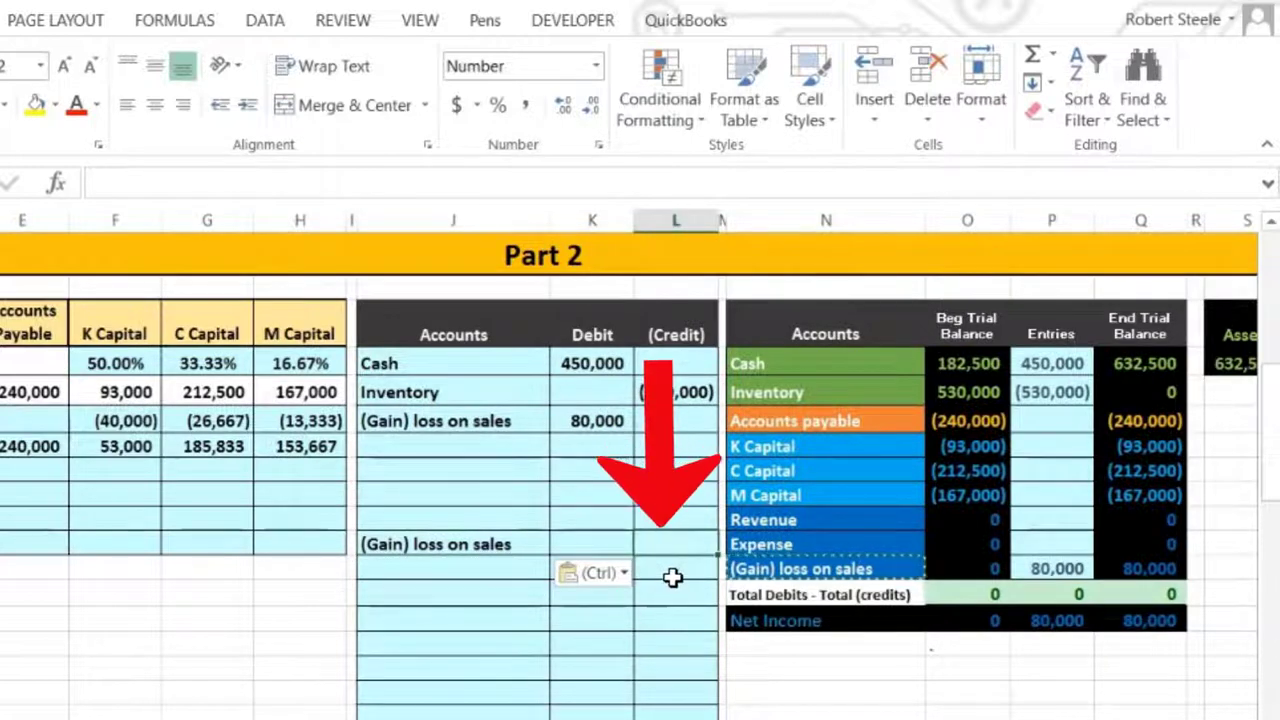
type("-80")
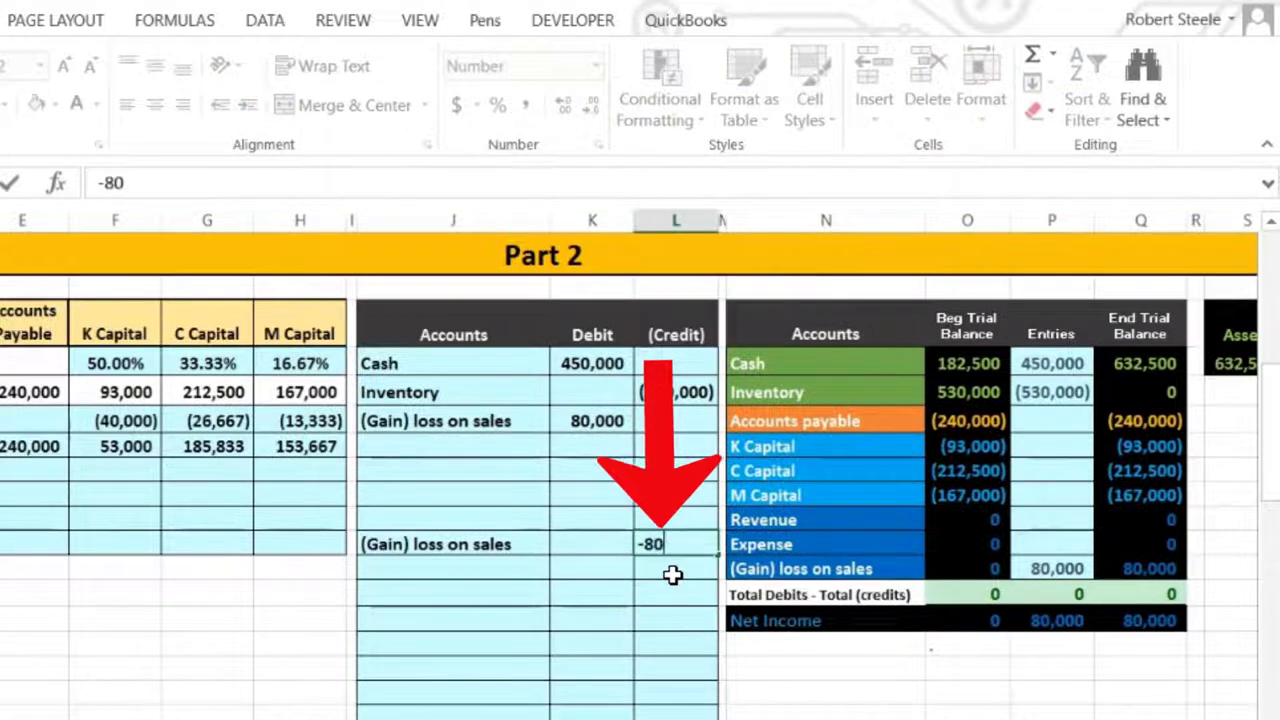
type("000")
key("Return")
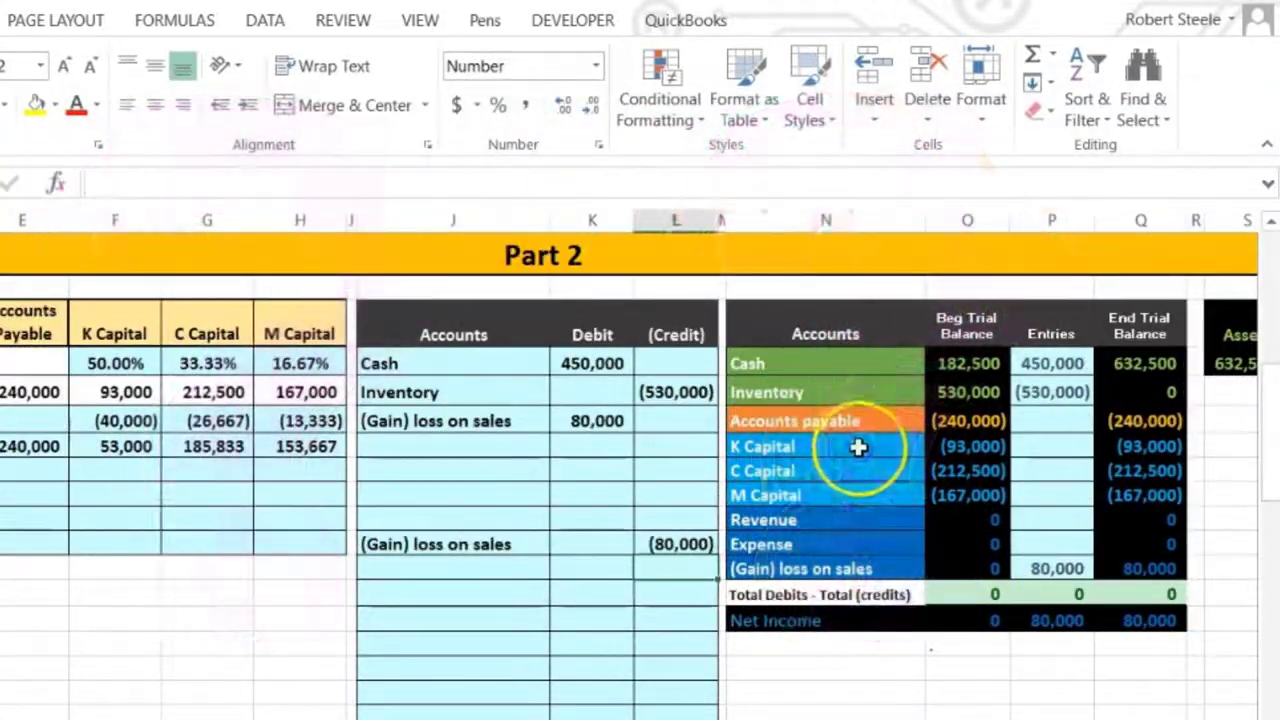
Step: Copy the K, C and M Capital account names from the trial balance and paste them as values into journal cells J29:J31
left_click_drag(852, 449, 855, 486)
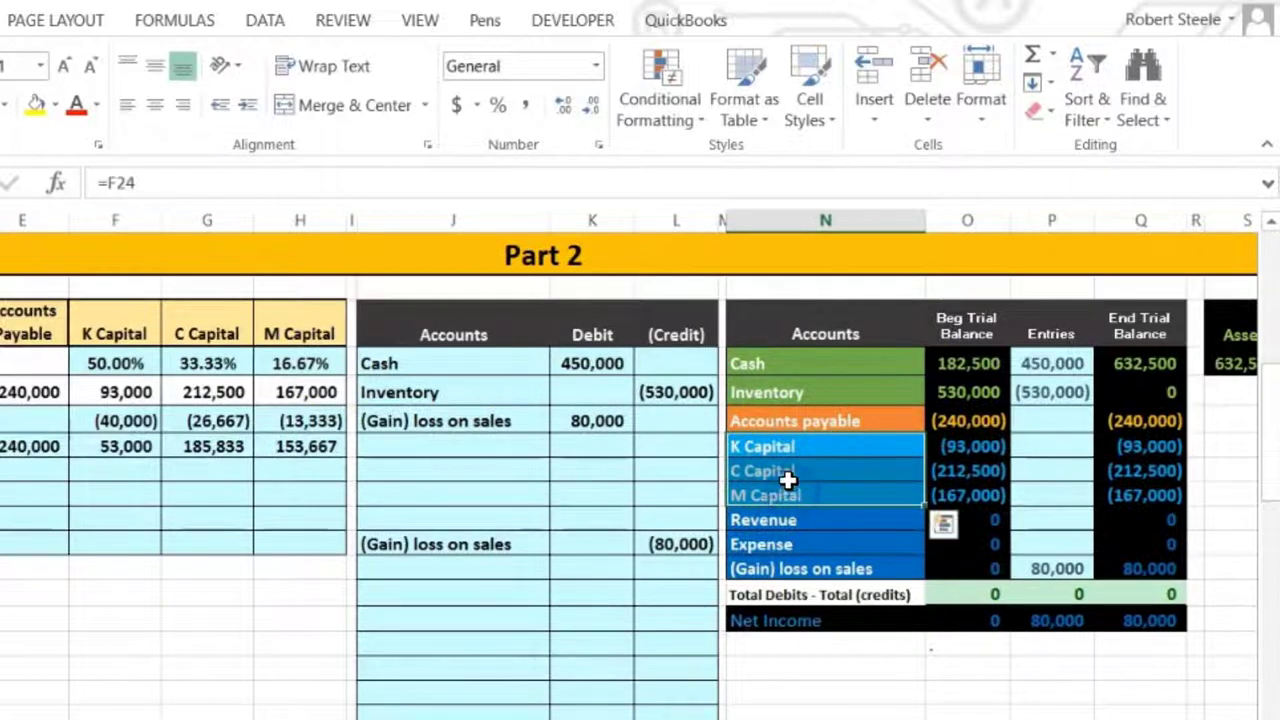
right_click(800, 477)
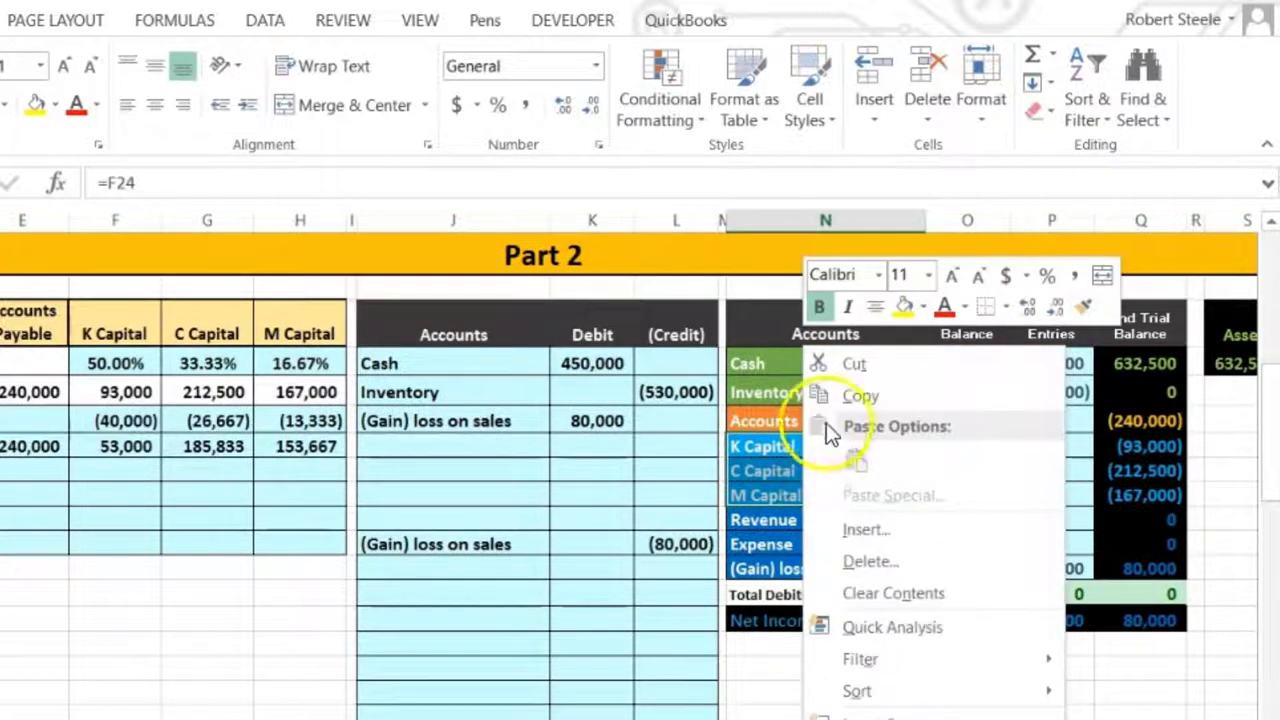
left_click(858, 395)
left_click(456, 473)
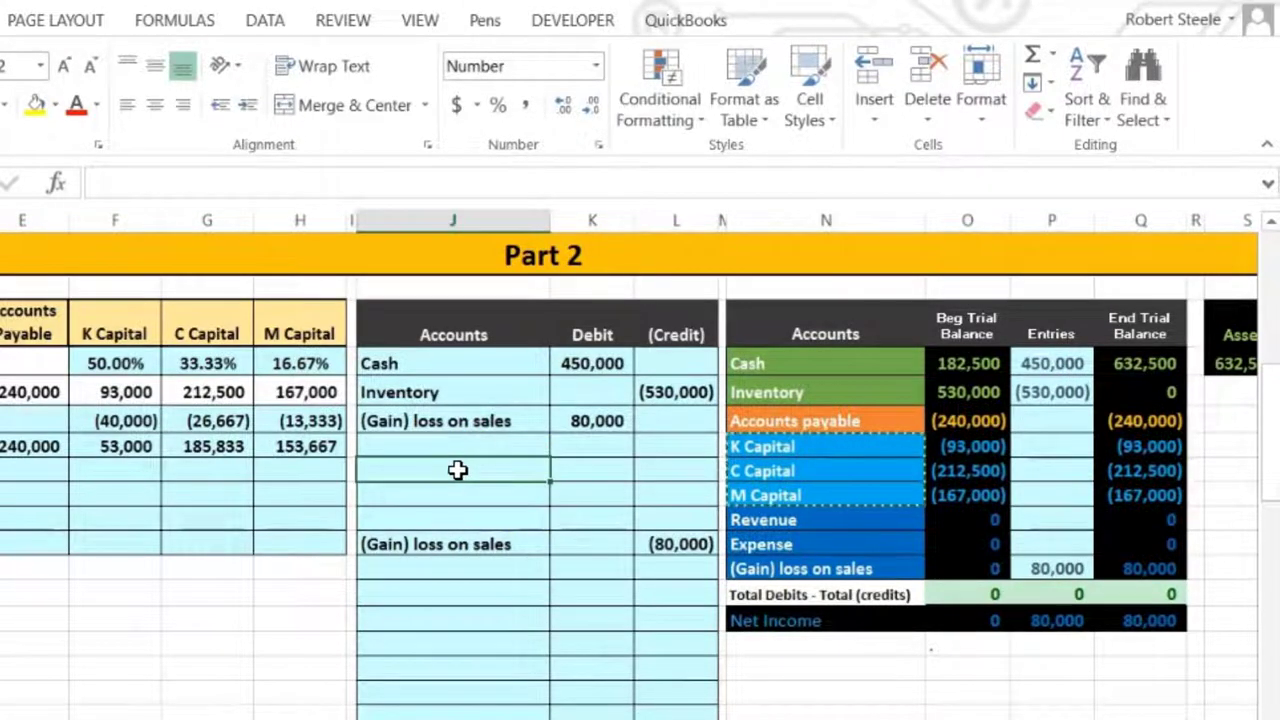
right_click(457, 470)
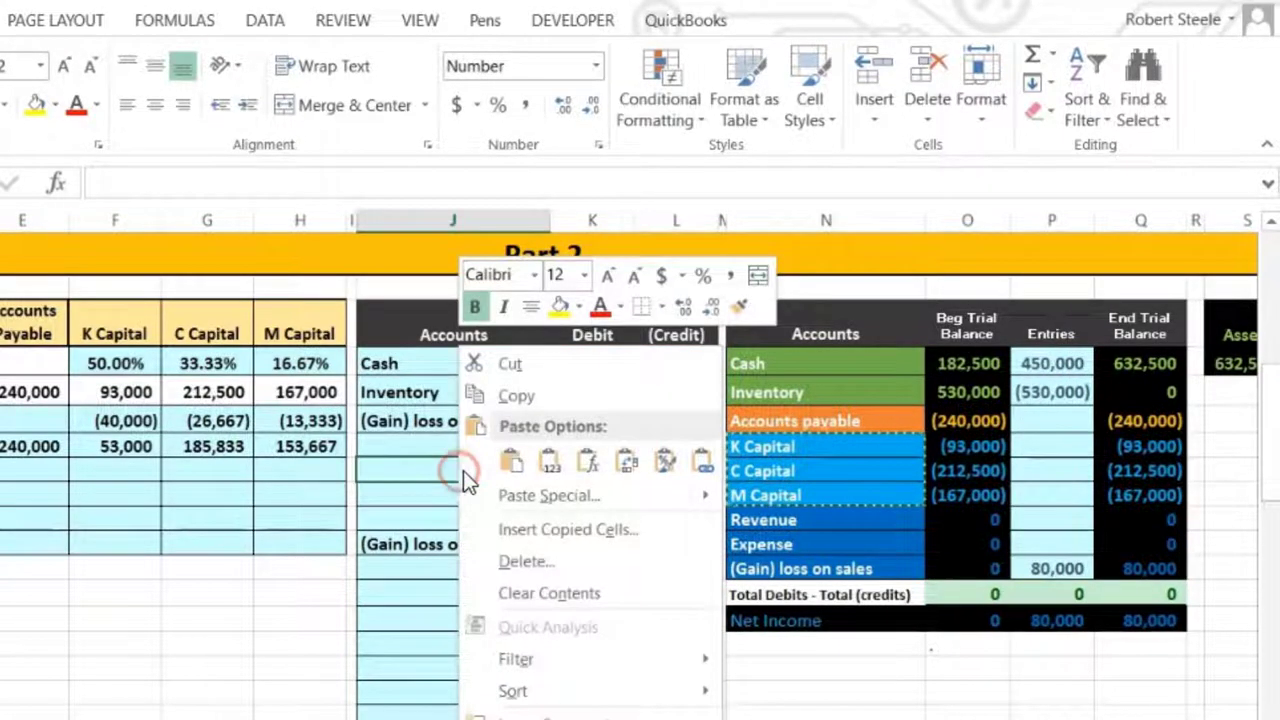
left_click(548, 462)
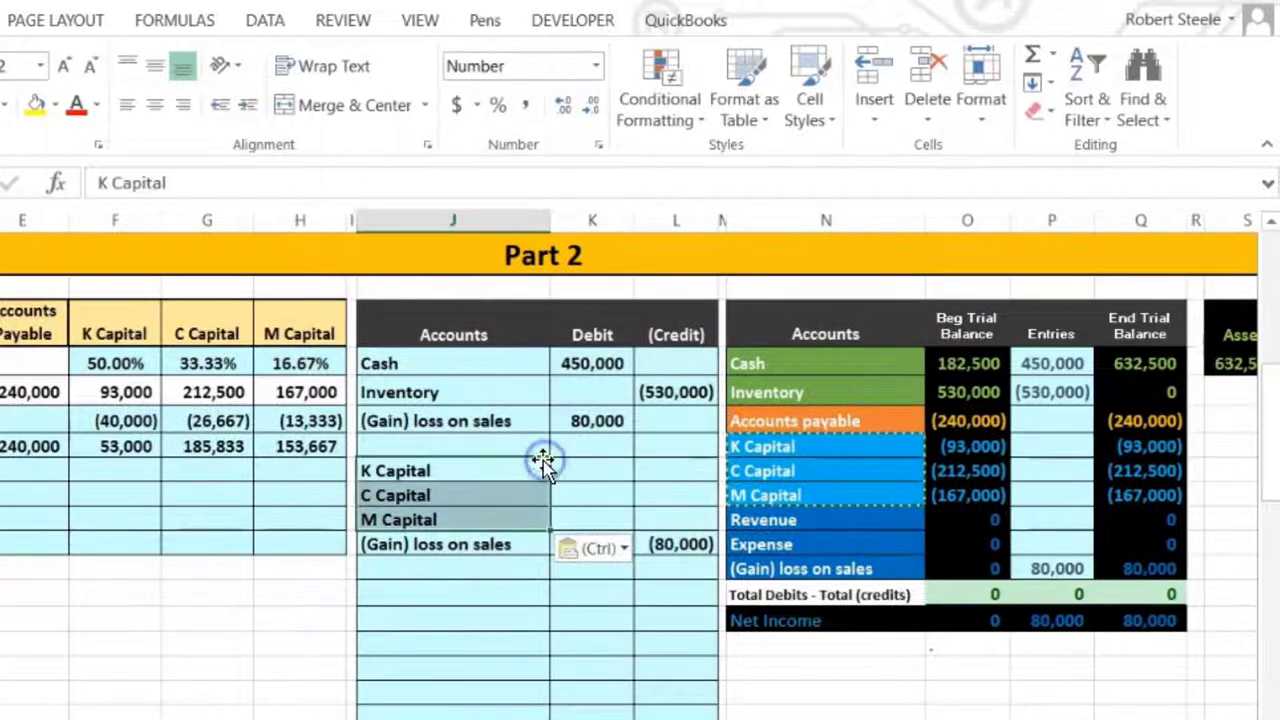
Step: Enter the K Capital debit in K29 with the formula -L32*F25, checking it against the partner loss allocations in row 27
left_click(566, 467)
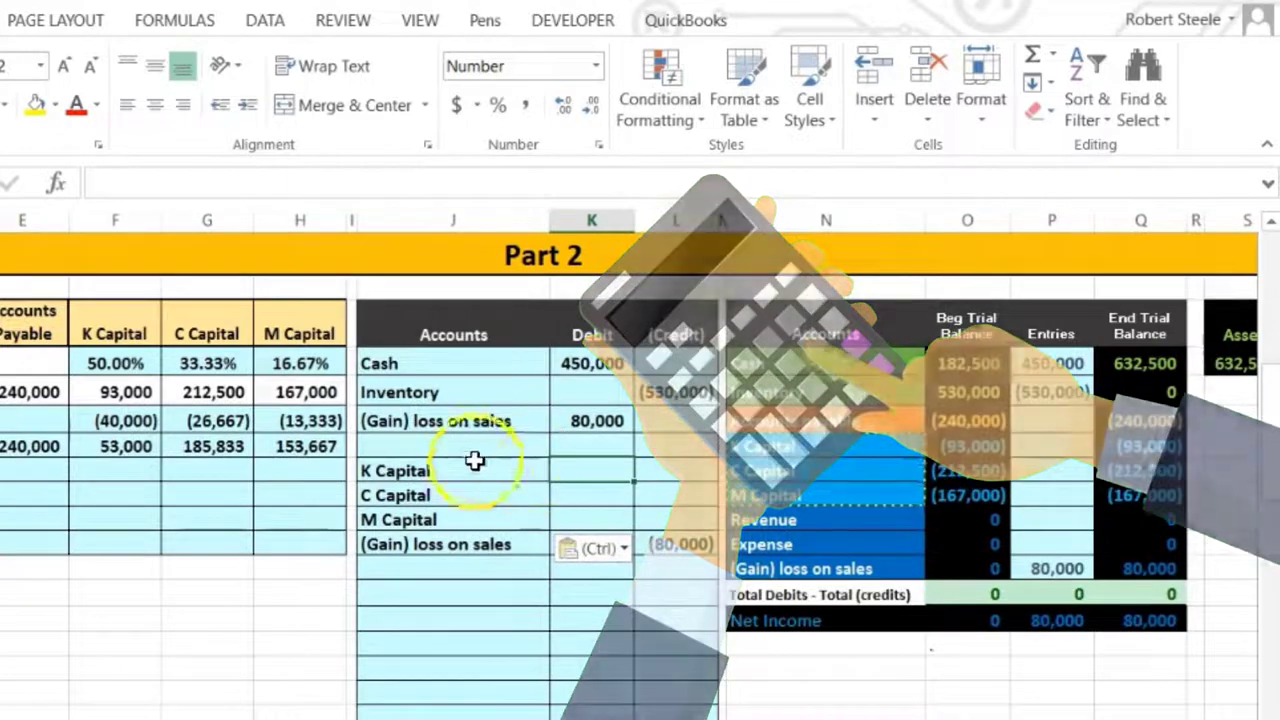
left_click(120, 421)
left_click(194, 423)
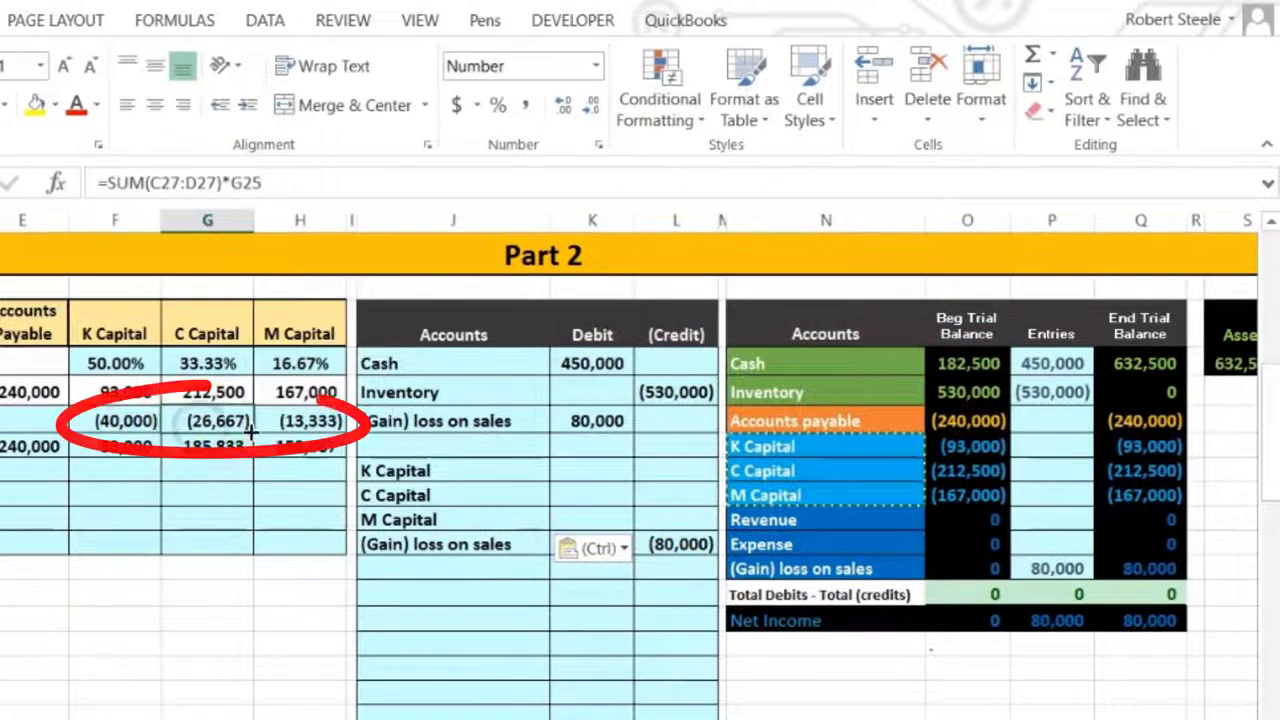
left_click(310, 422)
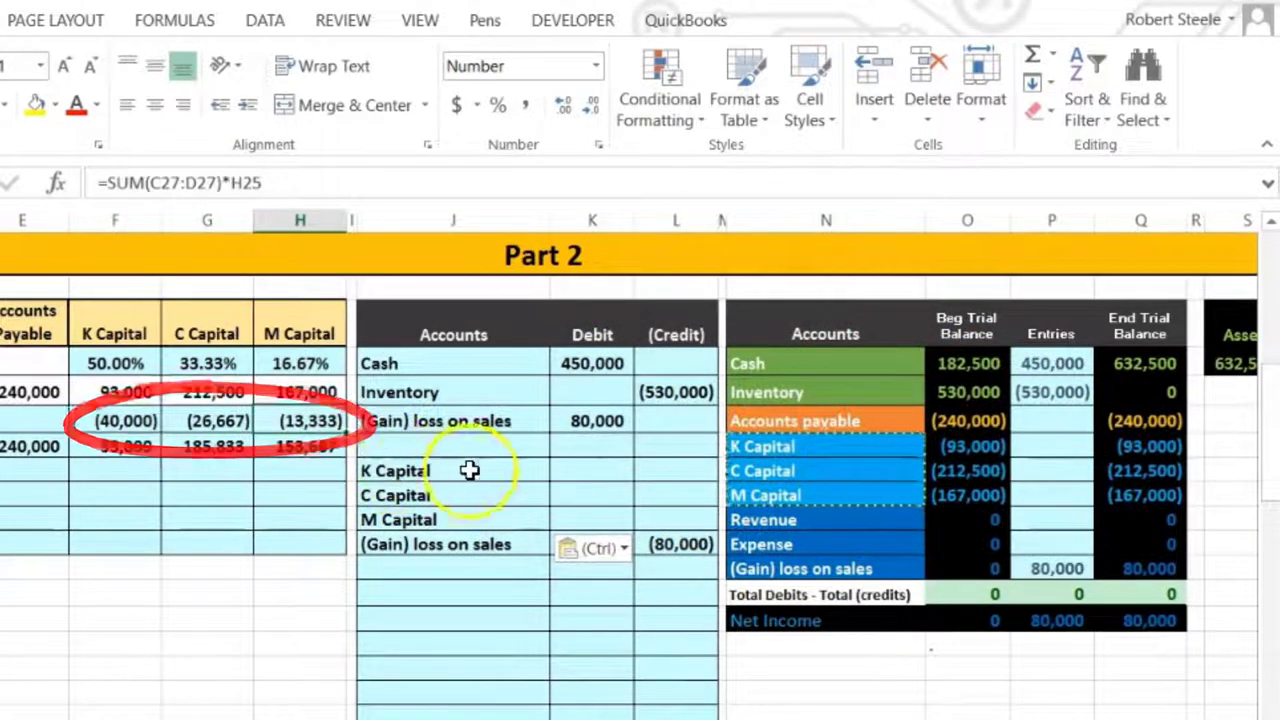
left_click(564, 473)
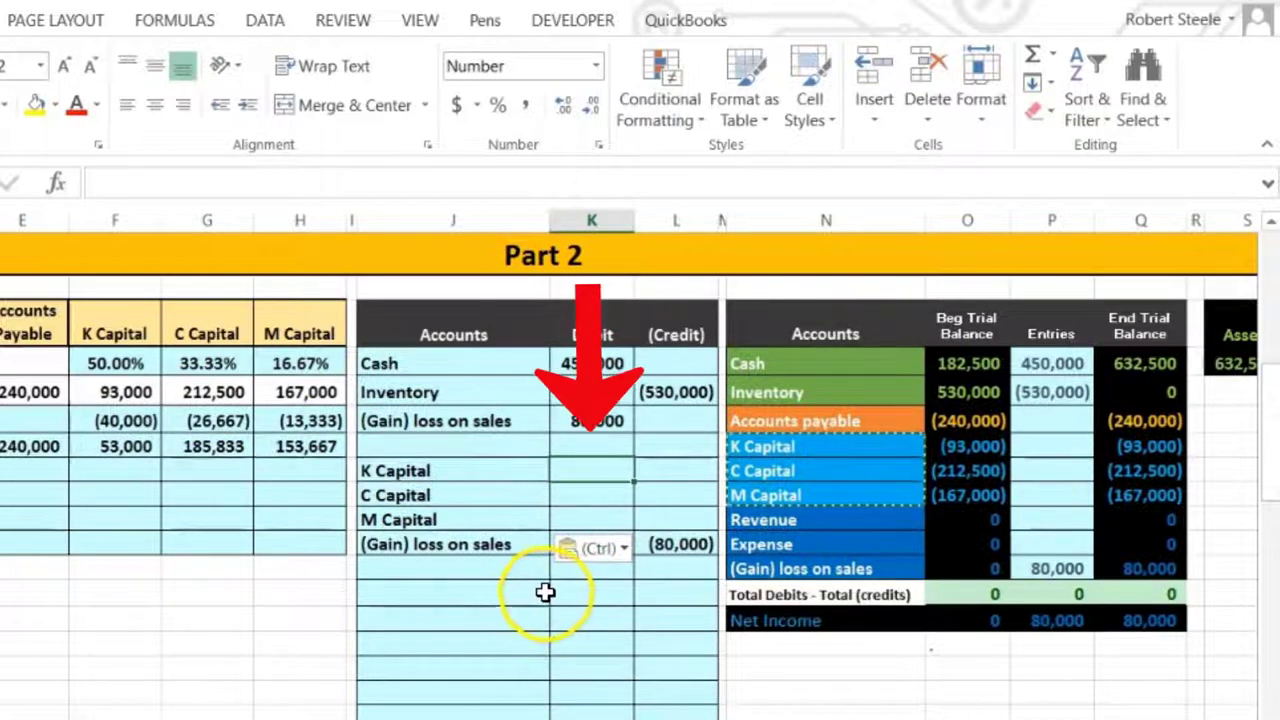
type("-")
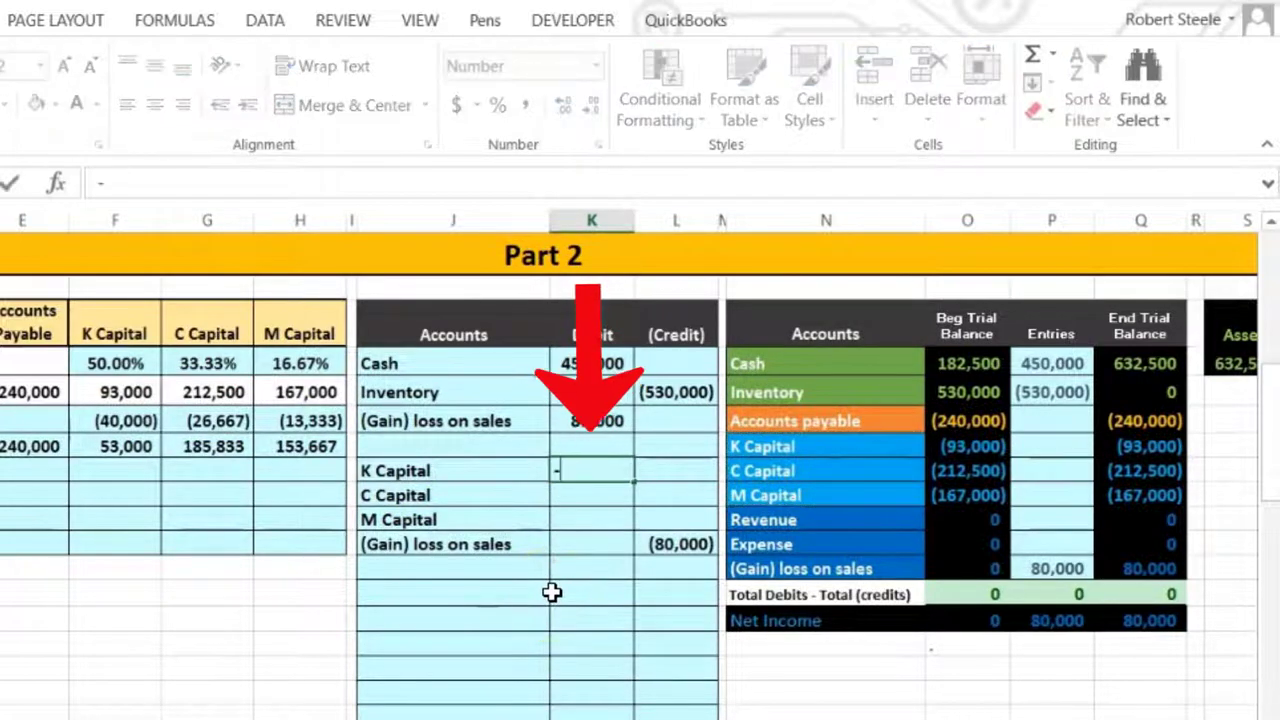
left_click(663, 546)
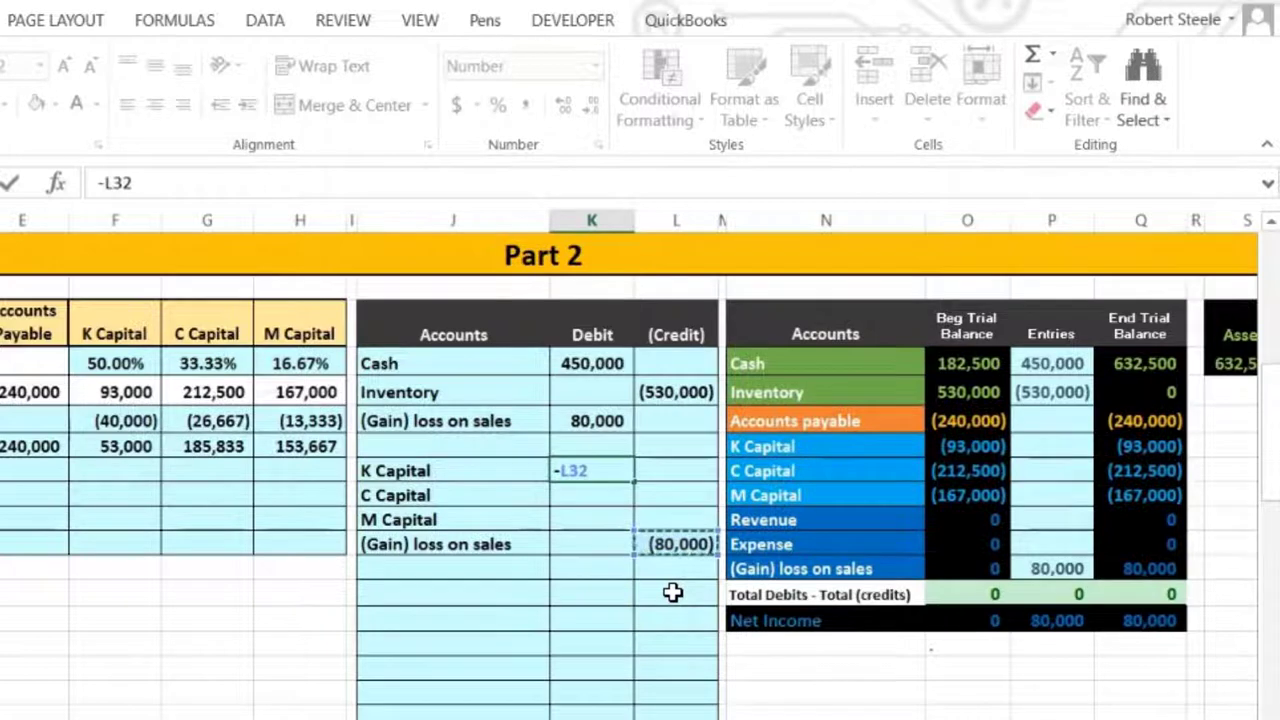
type("*")
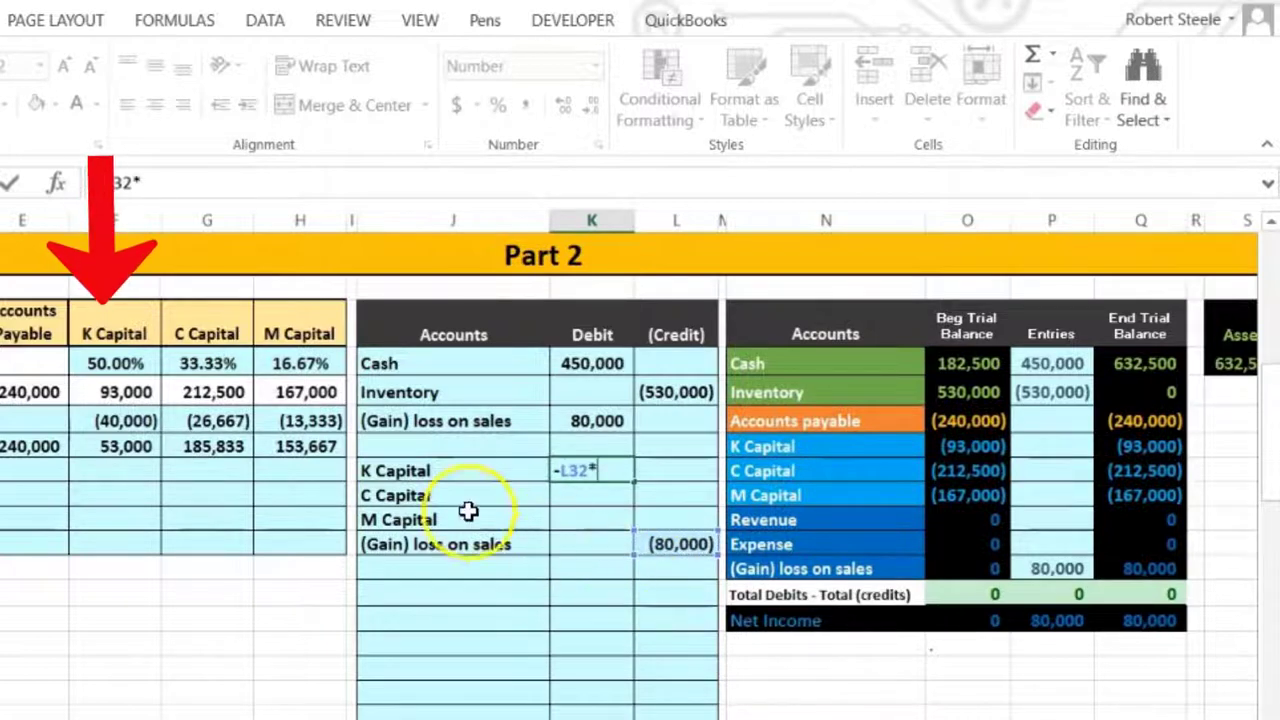
left_click(120, 360)
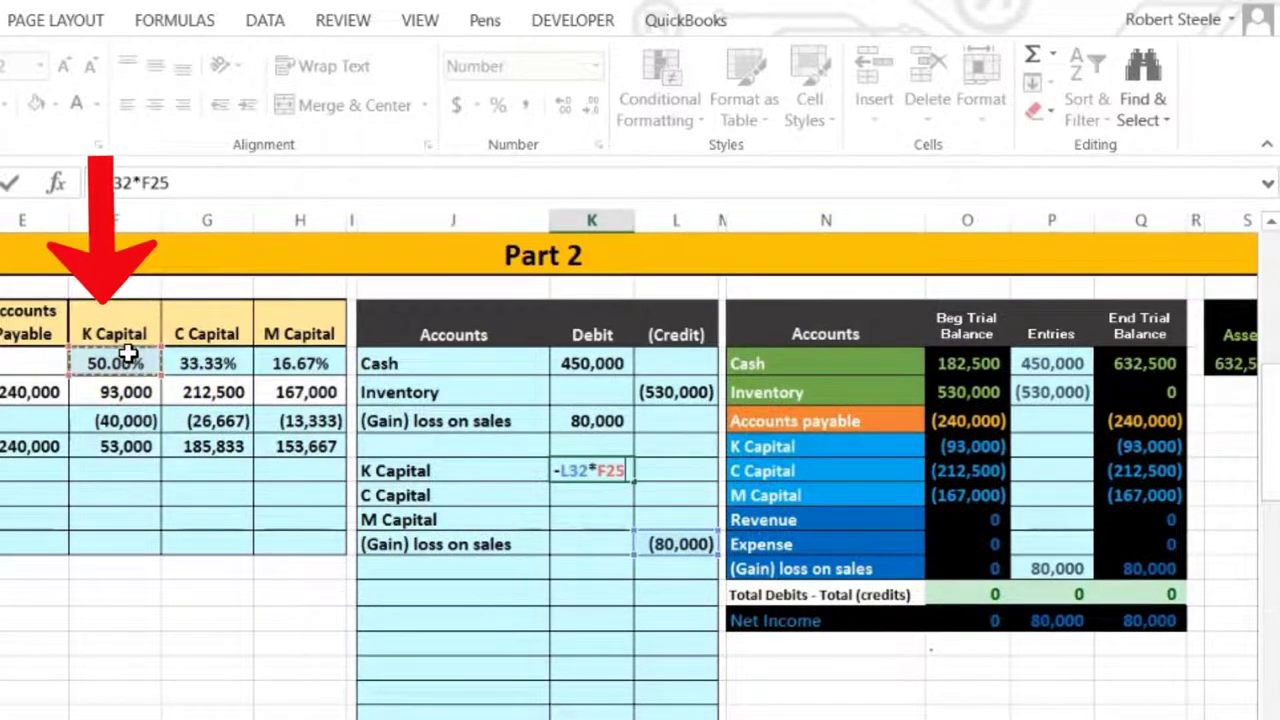
key("Return")
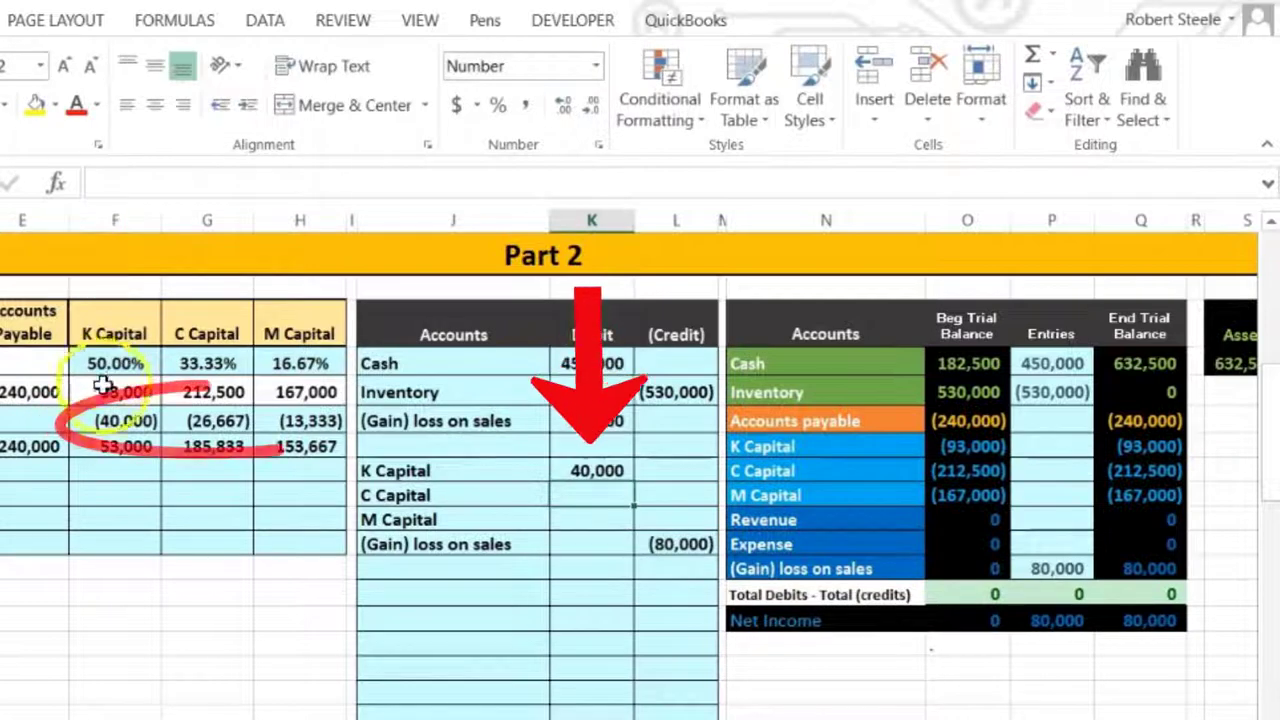
left_click(106, 414)
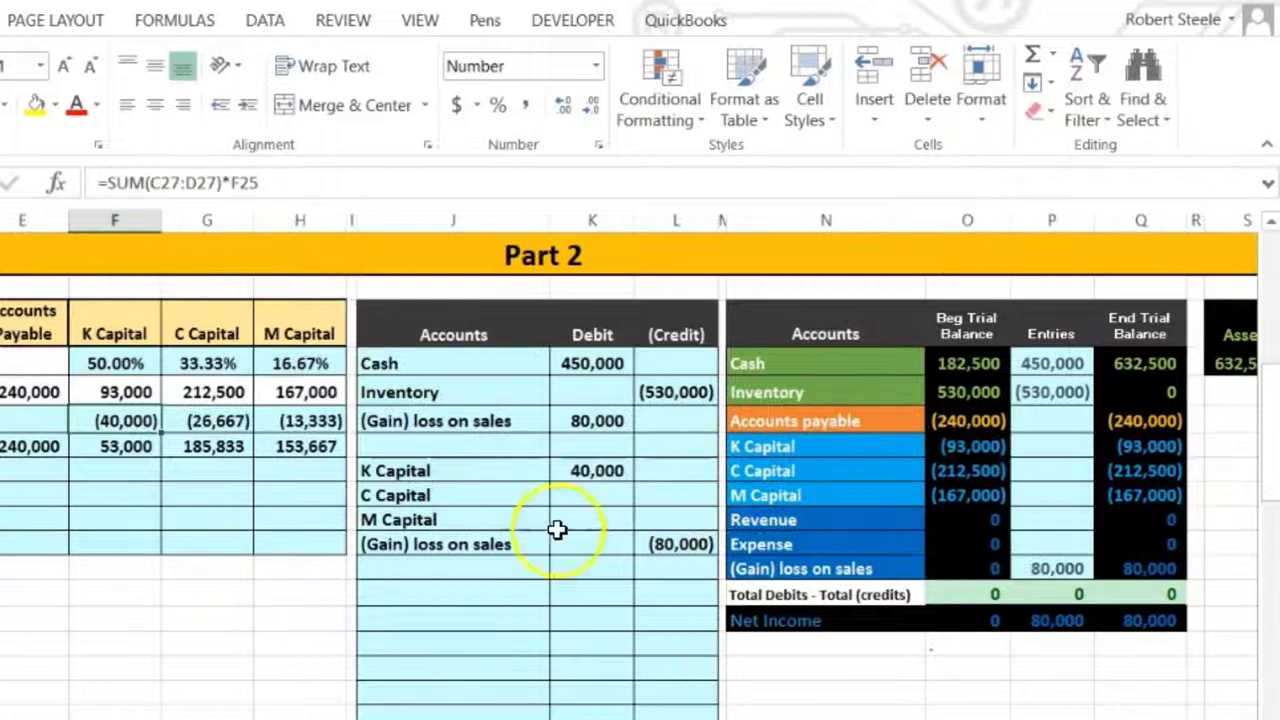
Step: Enter the C Capital debit in K30 with the formula -L32*G25, checking it against the loss allocation in G27
left_click(588, 495)
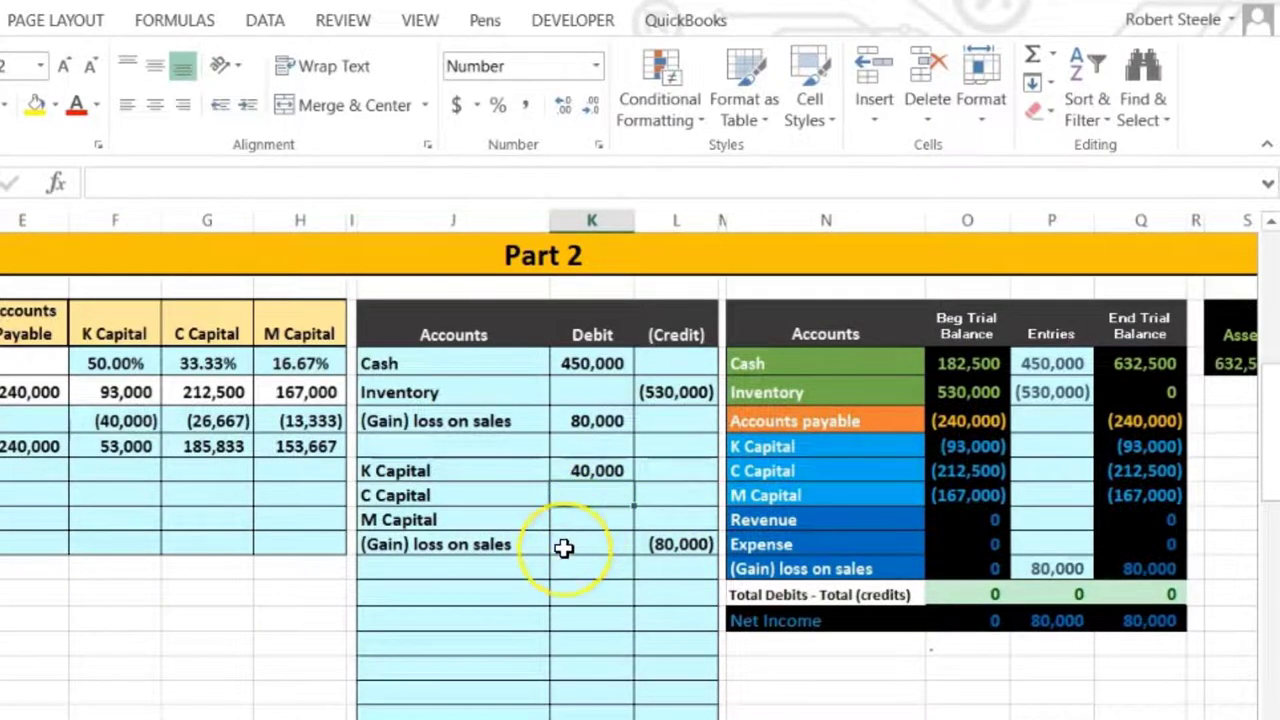
type("-")
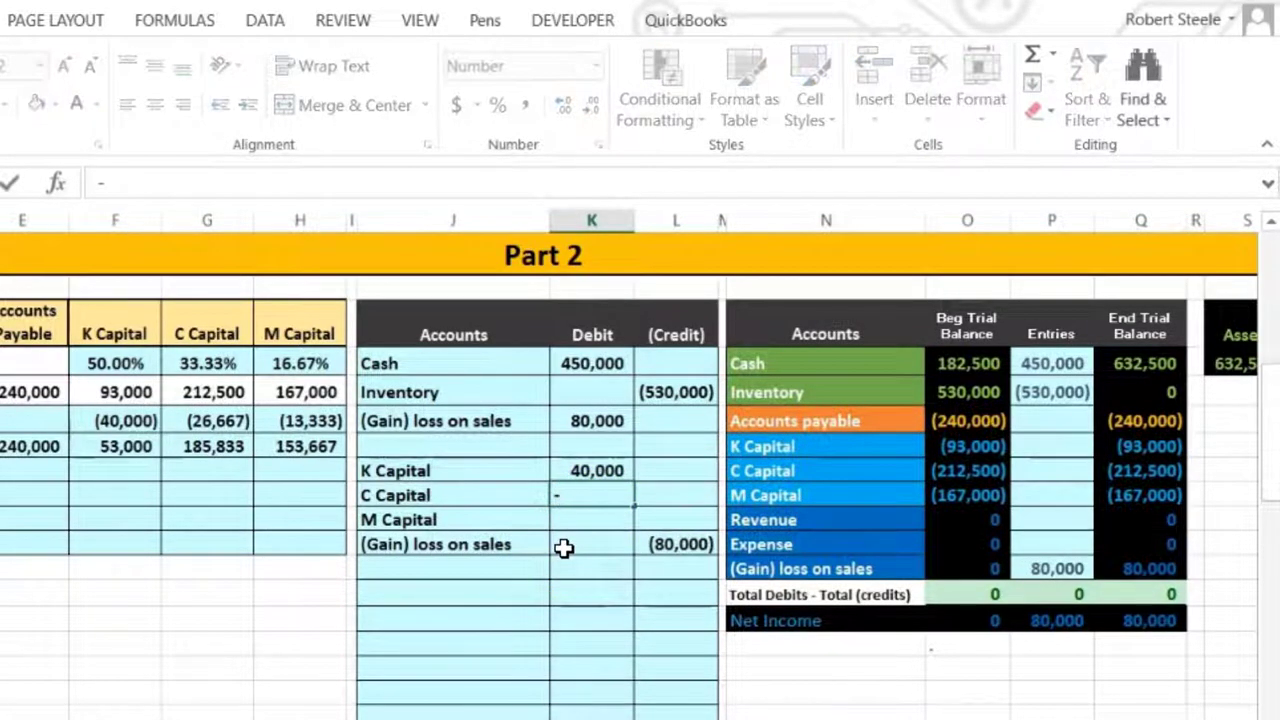
left_click(658, 544)
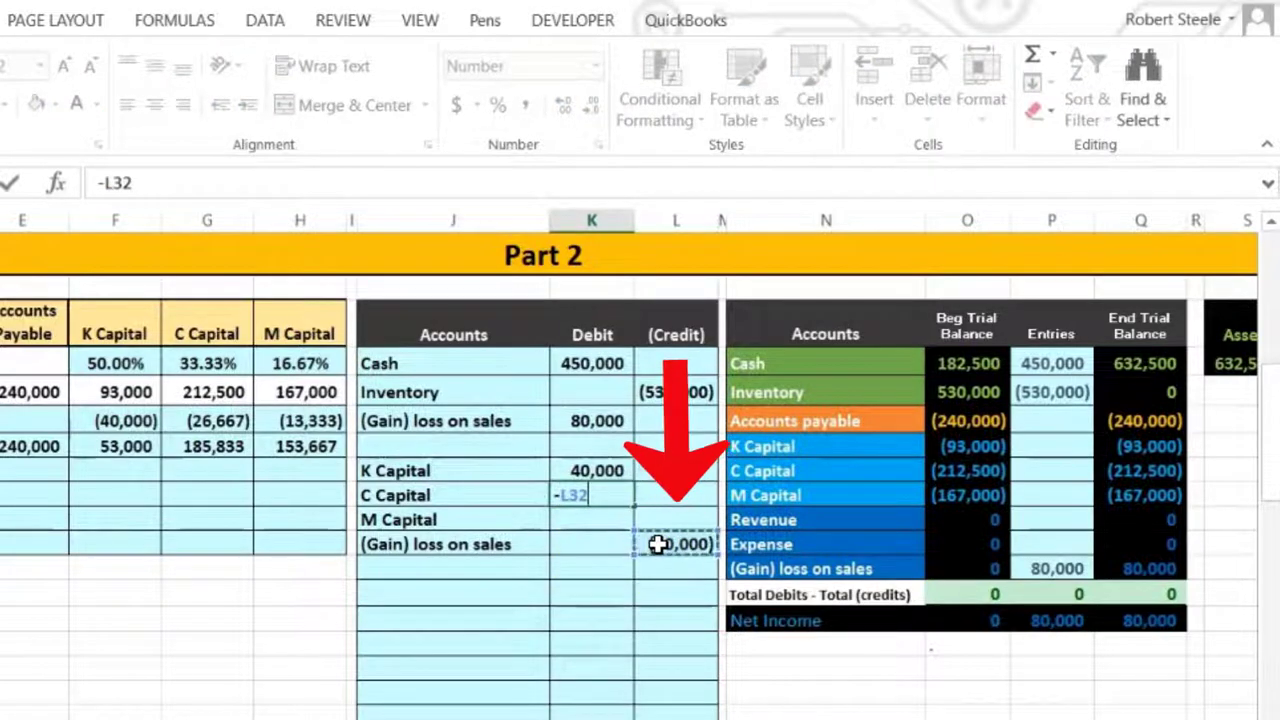
type("*")
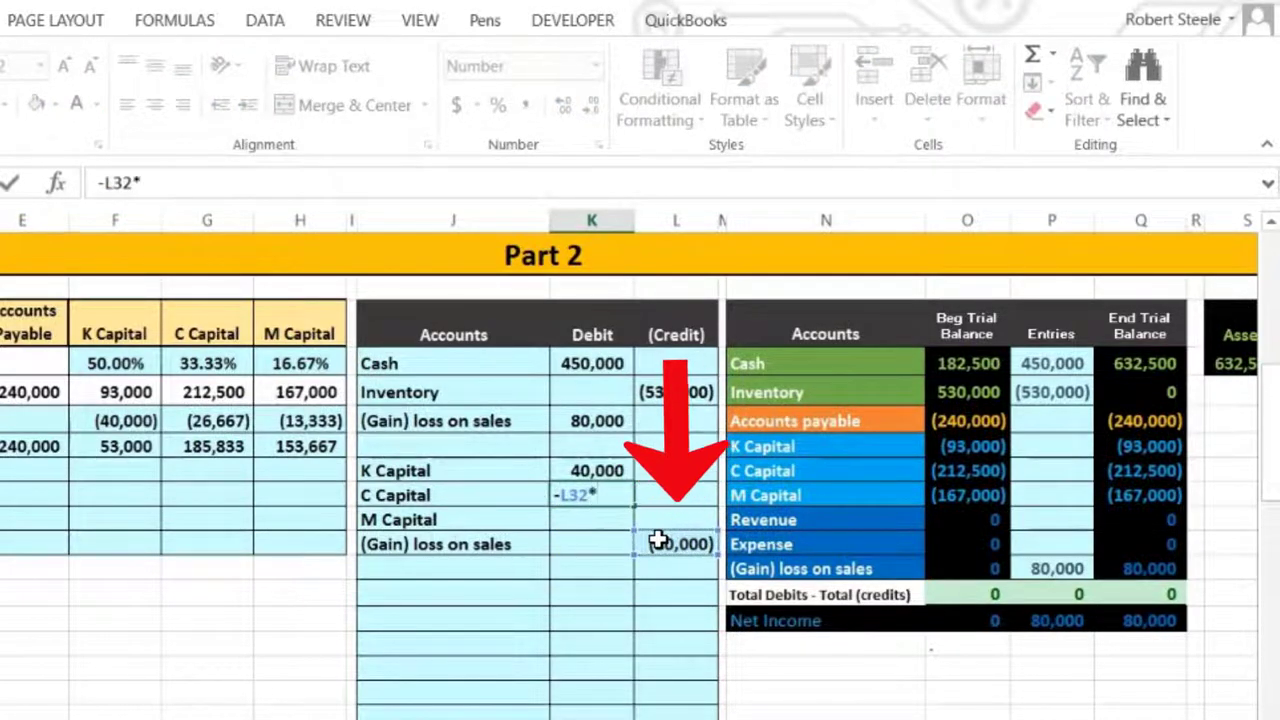
left_click(218, 362)
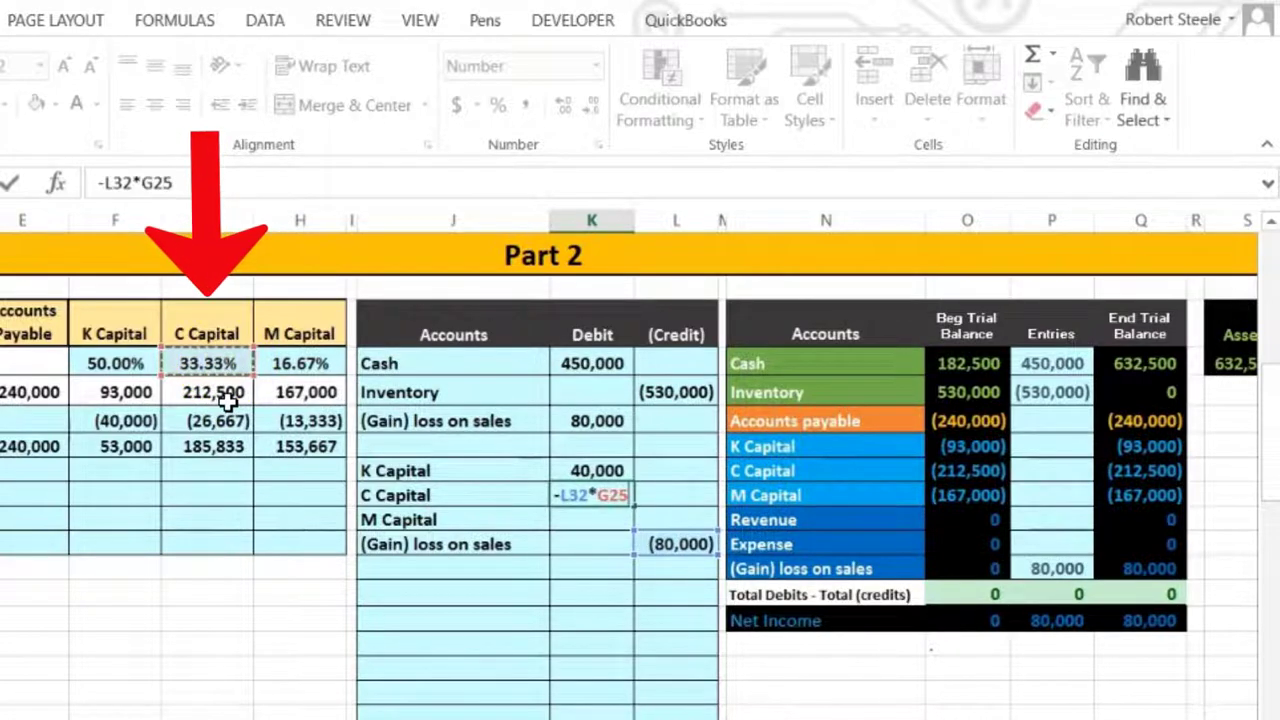
key("Return")
left_click(222, 418)
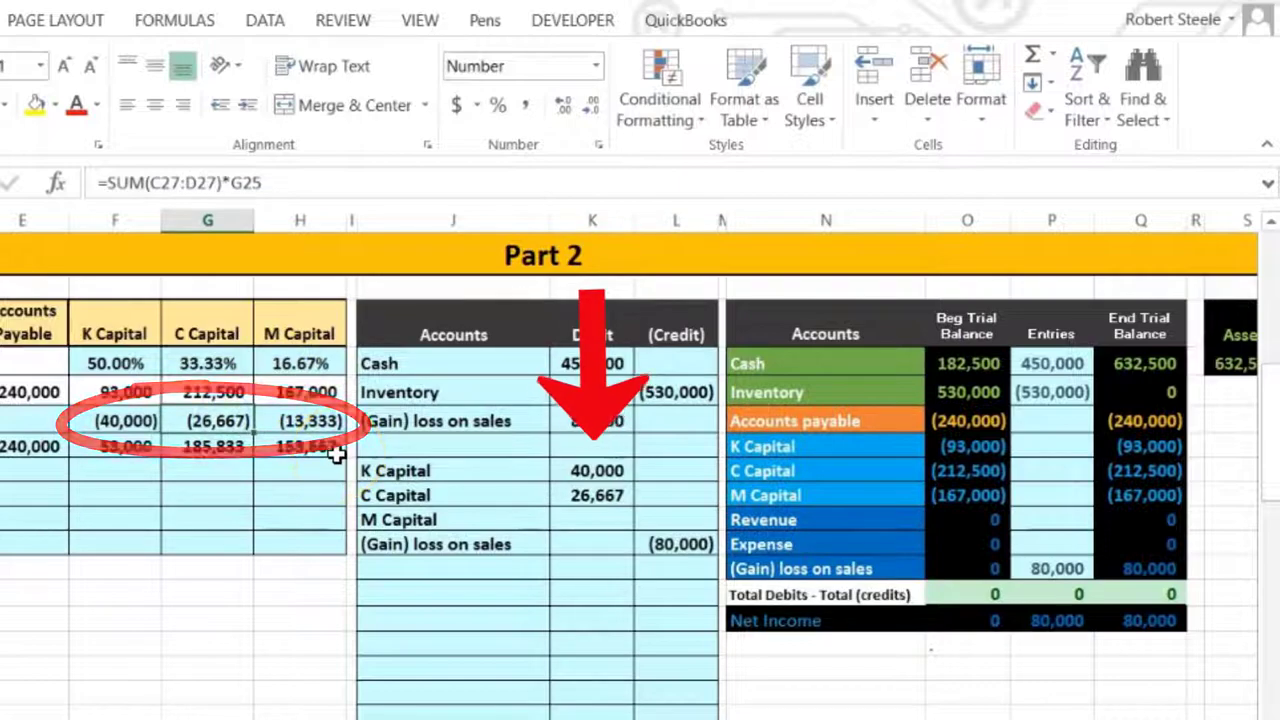
Step: Enter the M Capital debit in K31 with the formula -L32*H25, checking it against the loss allocation in H27
left_click(583, 495)
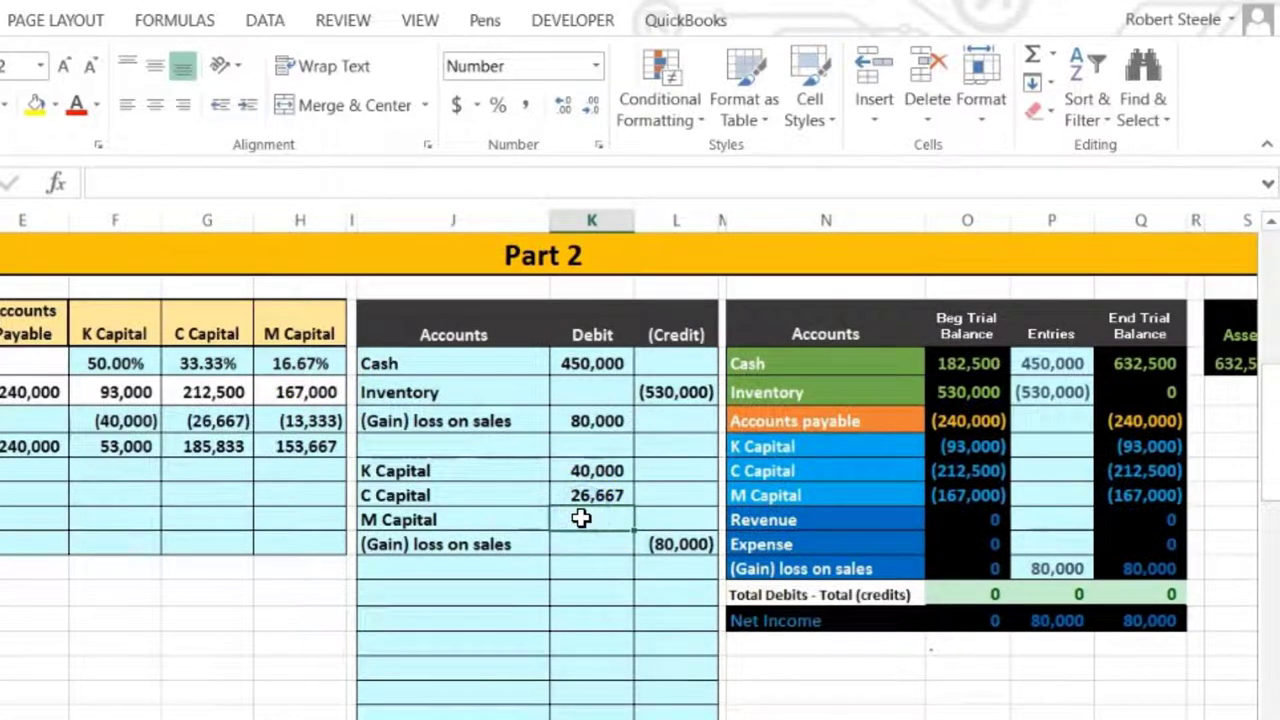
type("-")
left_click(675, 540)
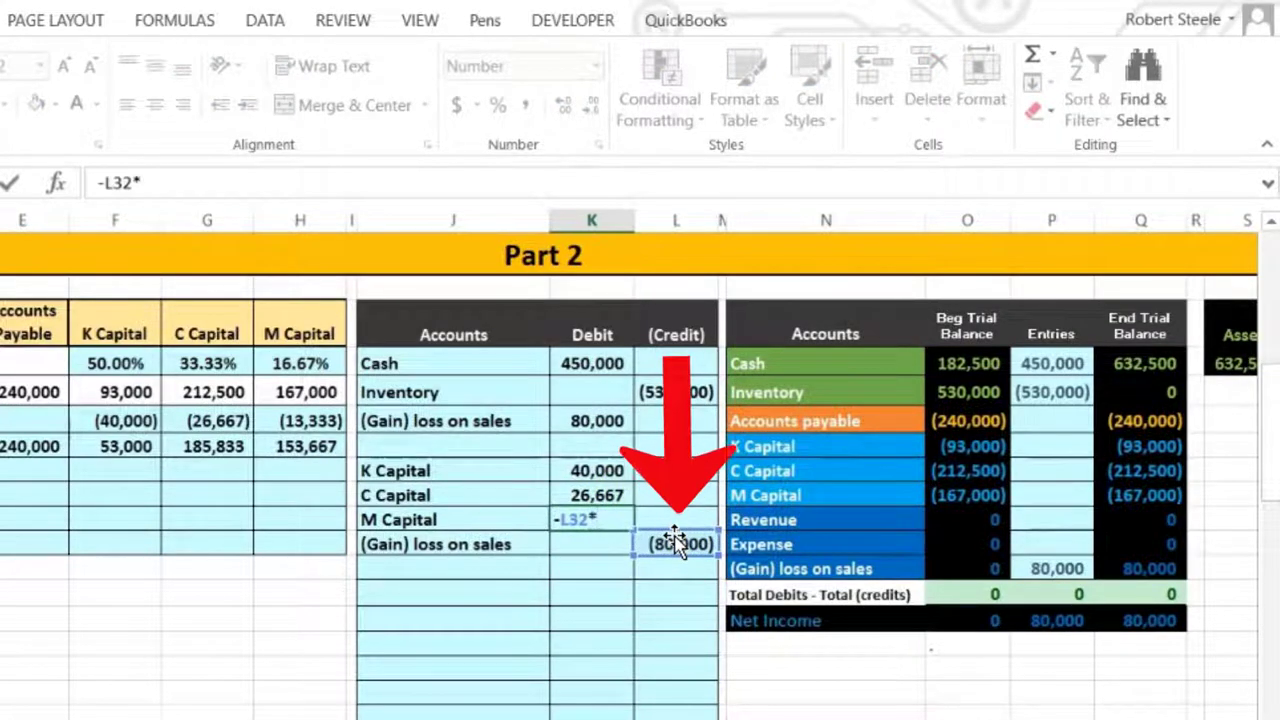
type("*")
left_click(315, 363)
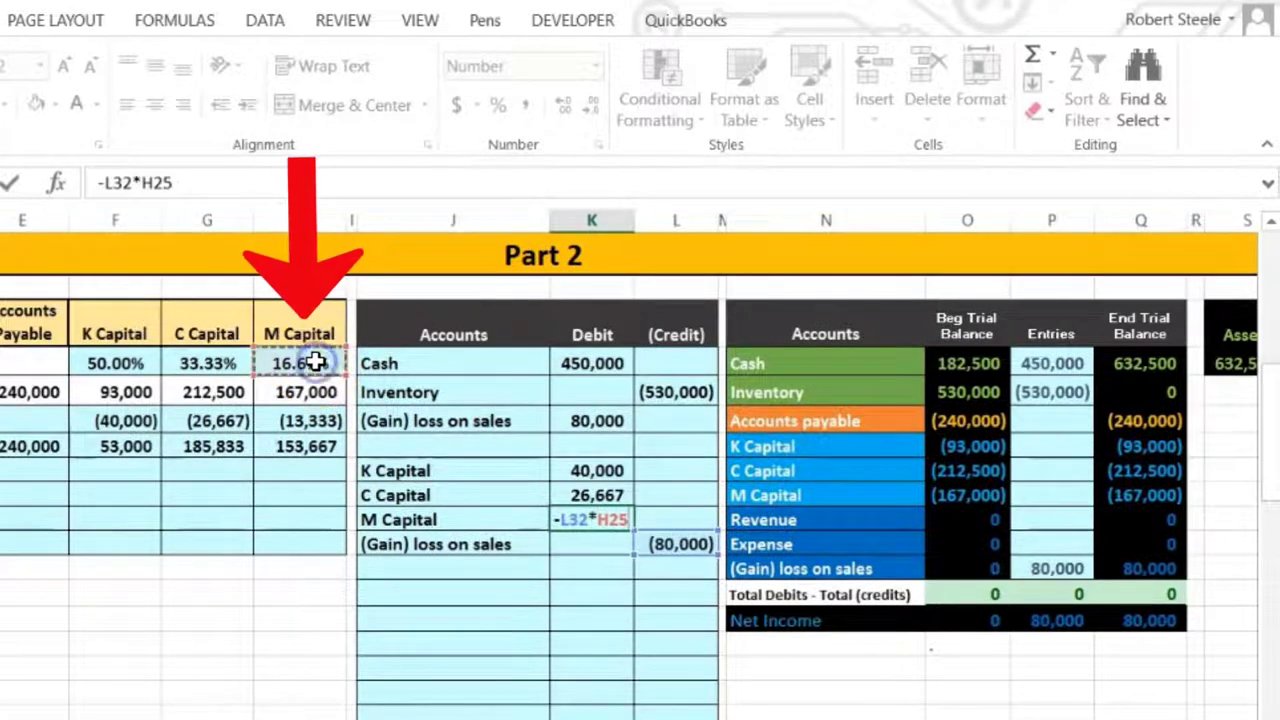
key("Return")
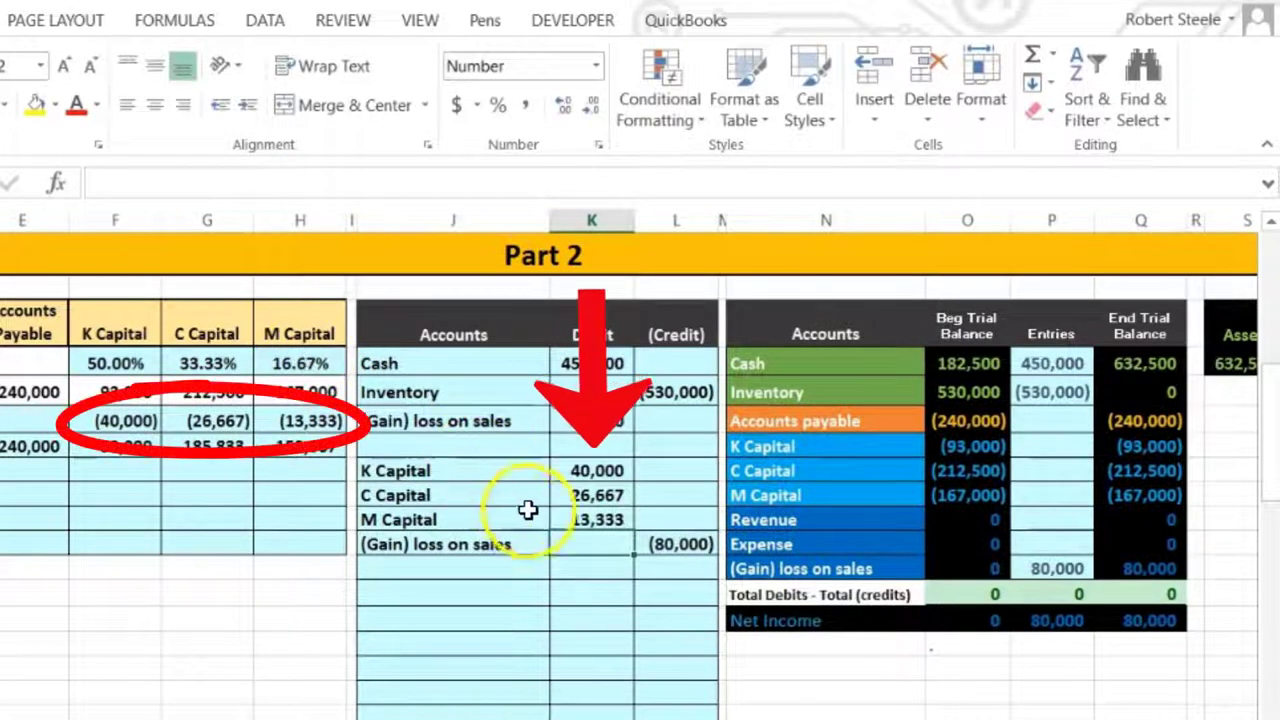
left_click(563, 519)
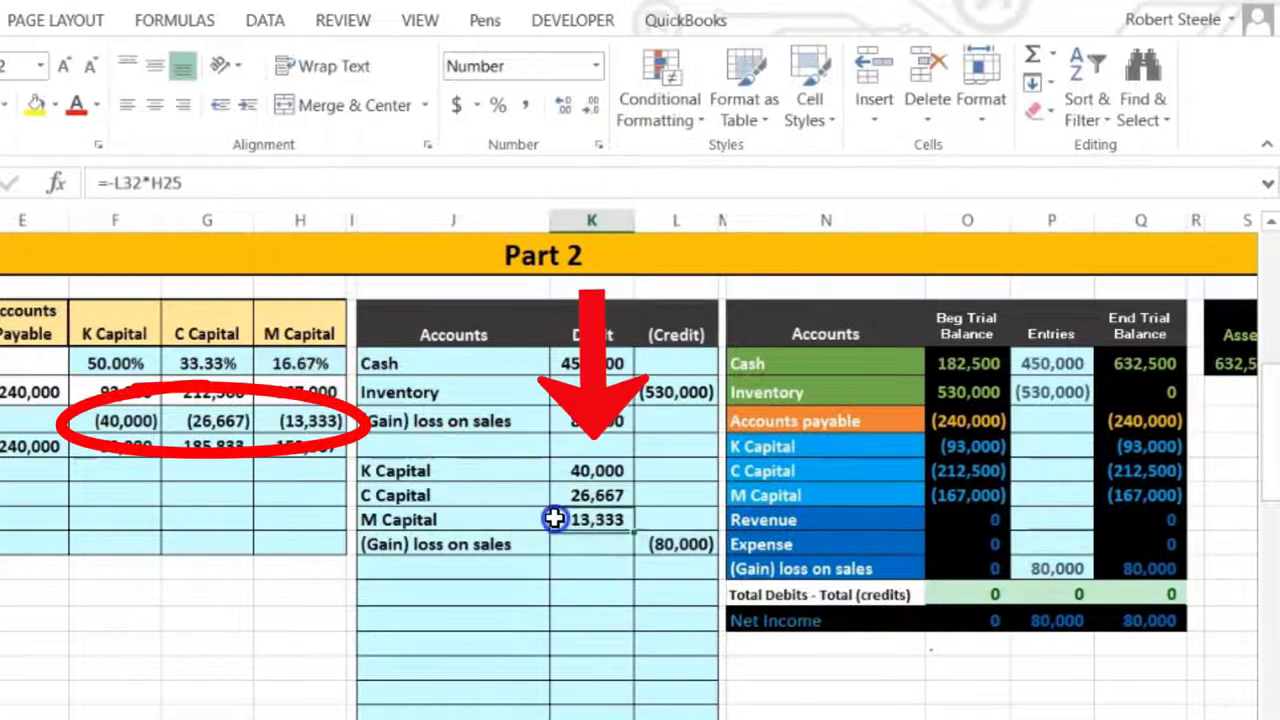
left_click(310, 421)
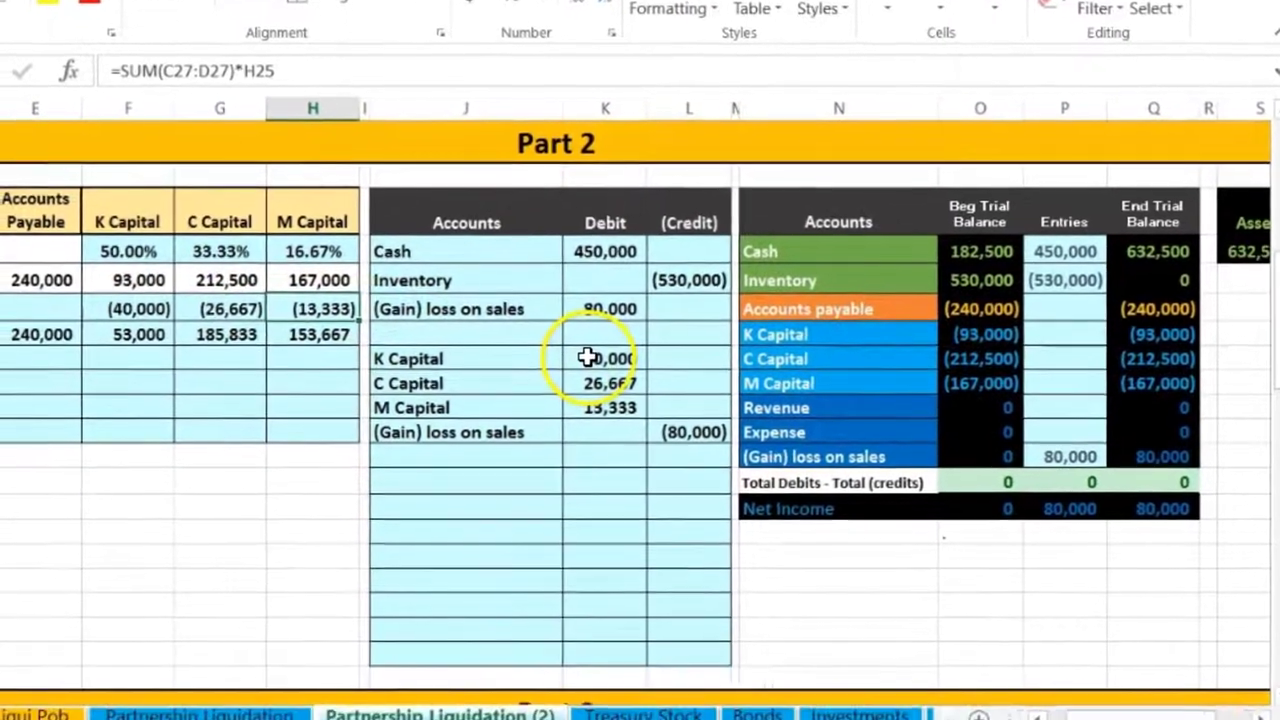
Step: Check the closing entry's debits against its credit, and compare the trial balance loss and capital accounts with the partner balances in F28:H28
left_click_drag(587, 358, 587, 406)
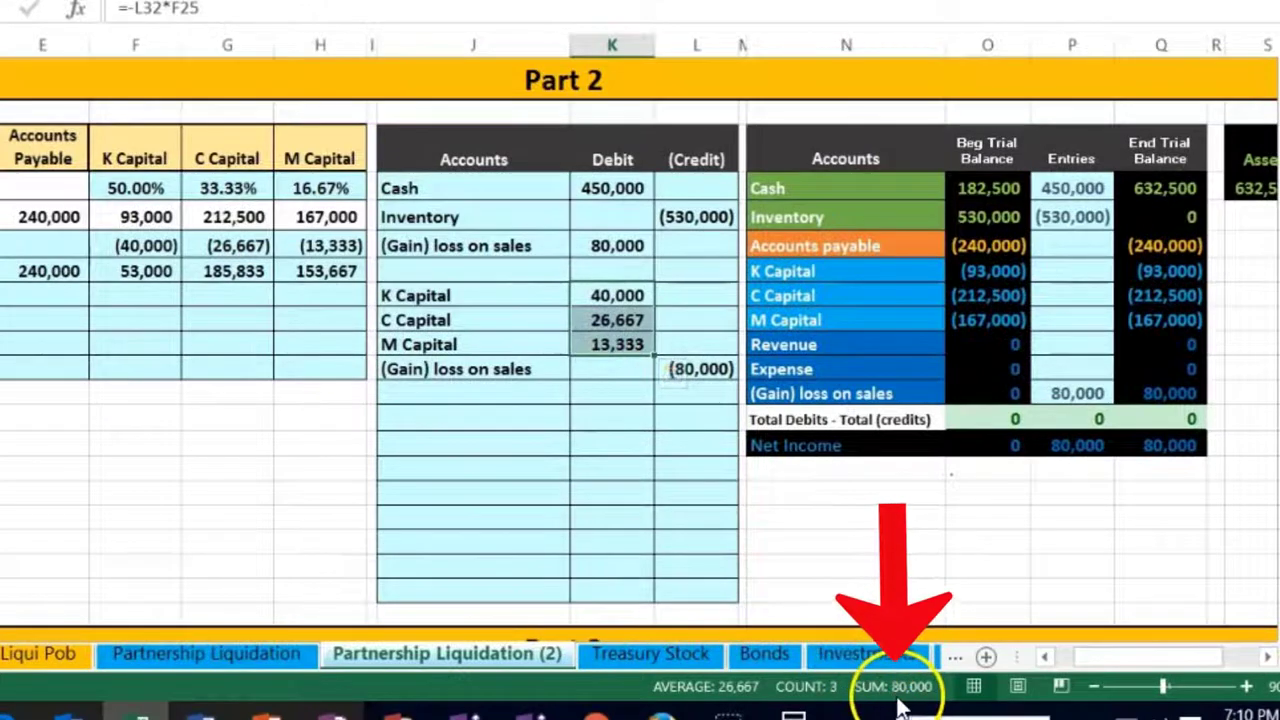
left_click(708, 369)
left_click_drag(614, 295, 674, 363)
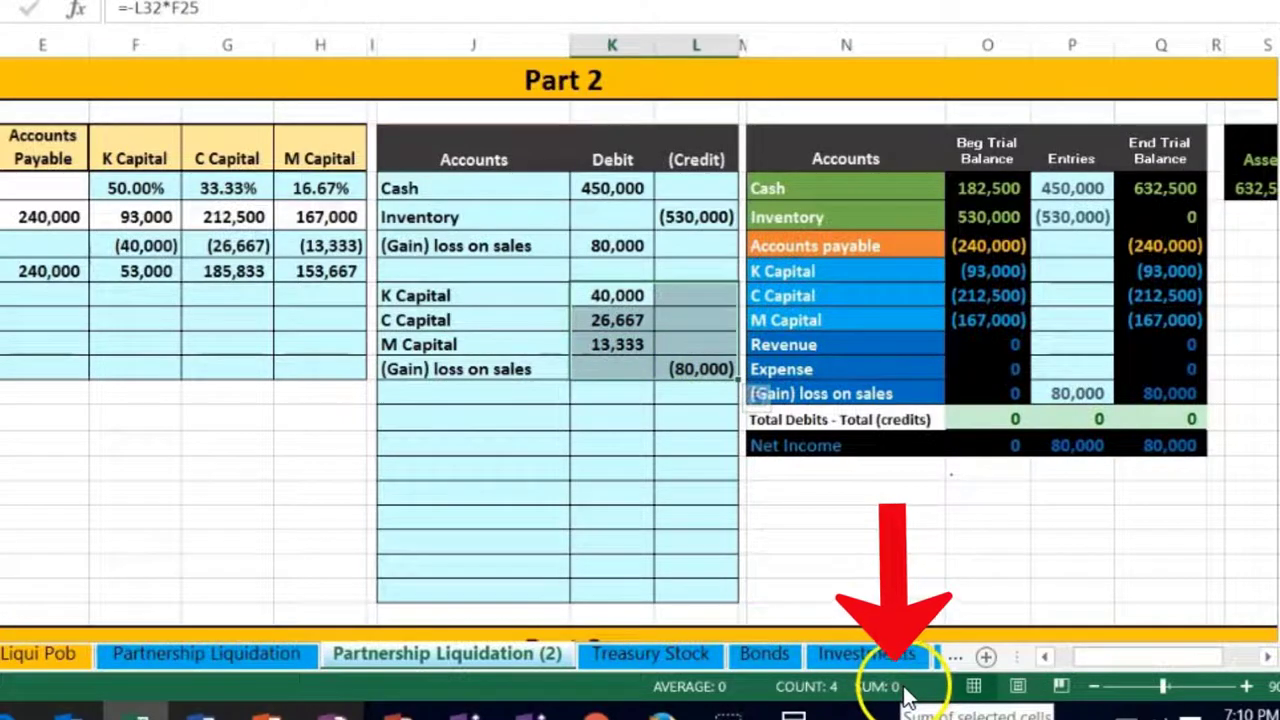
left_click(905, 570)
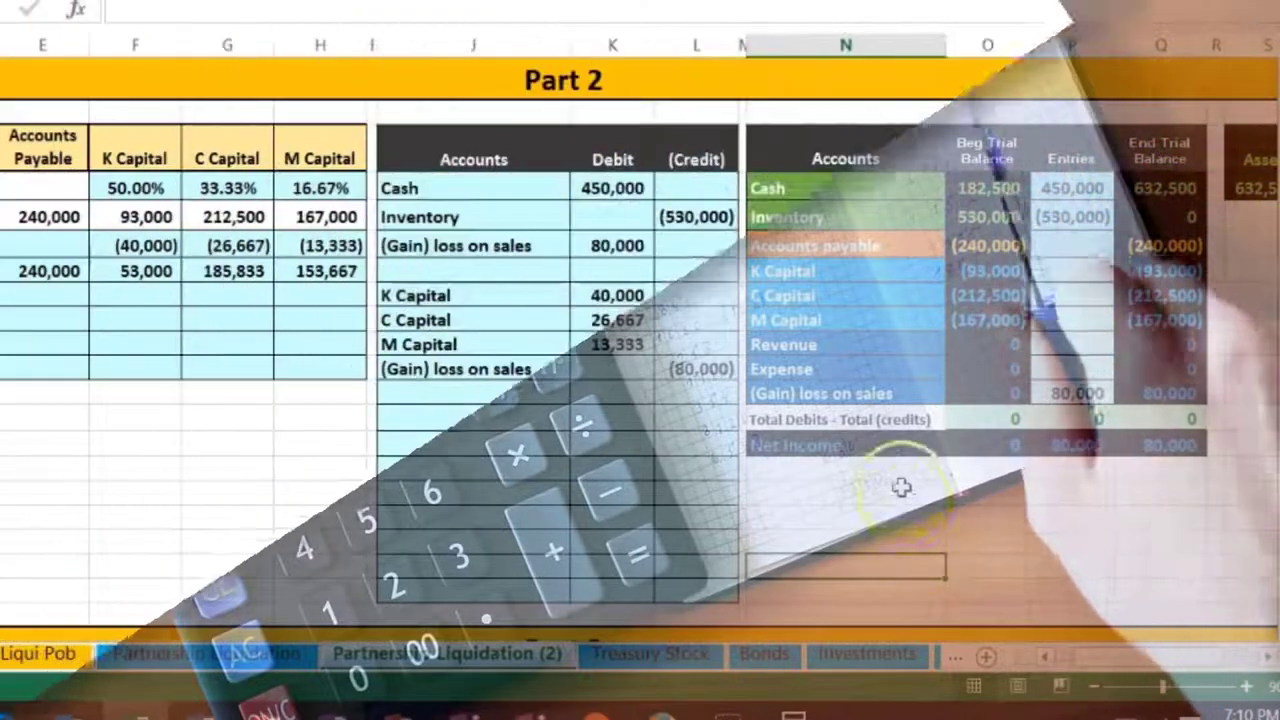
left_click(857, 394)
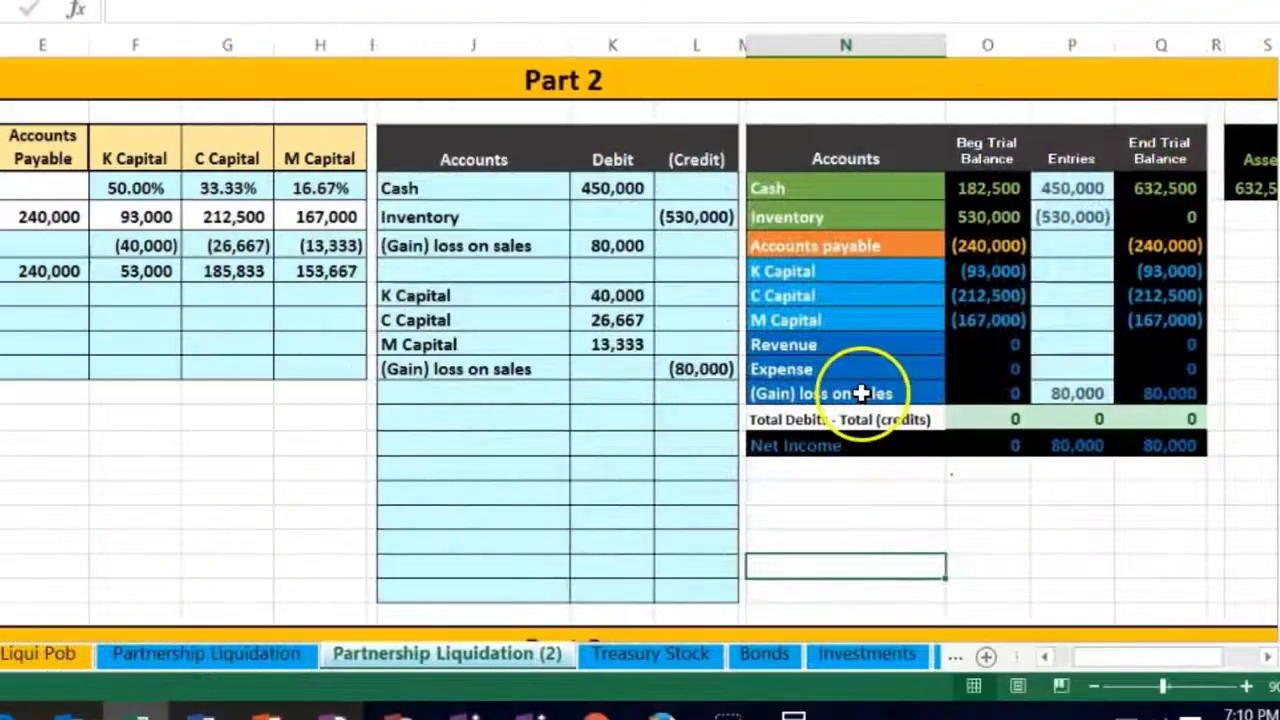
left_click(1136, 396)
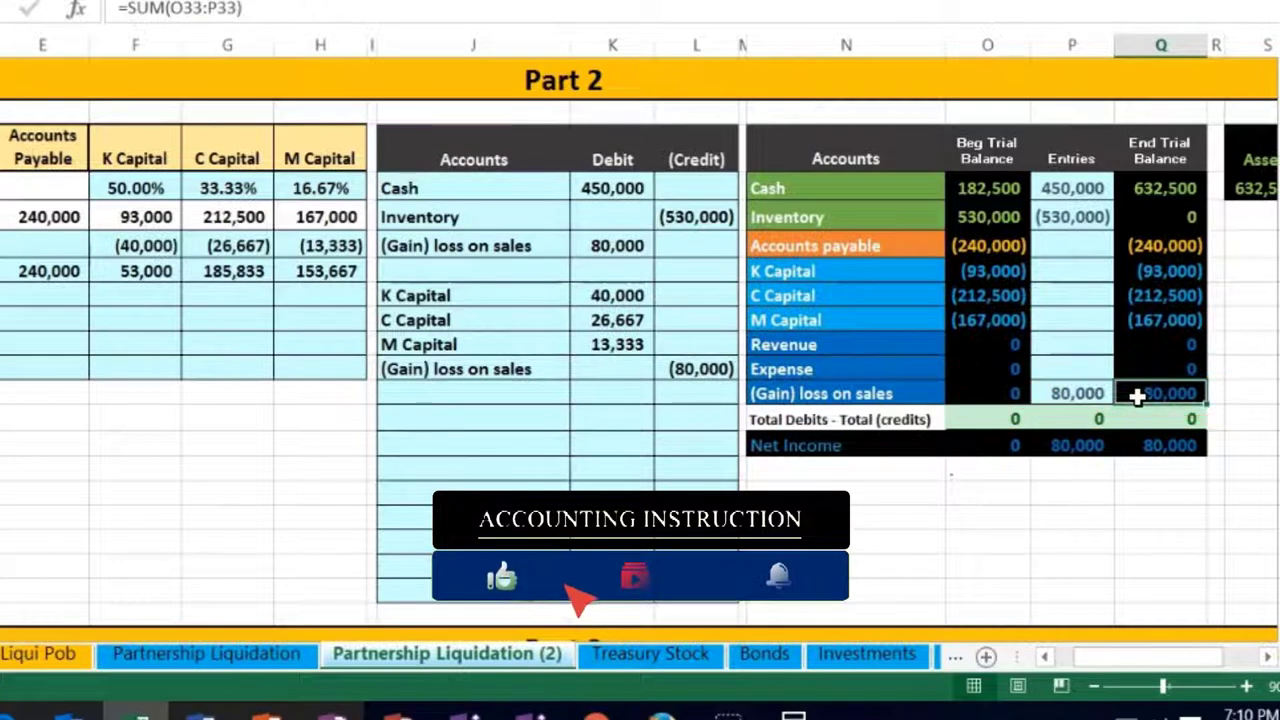
left_click_drag(1079, 274, 1068, 320)
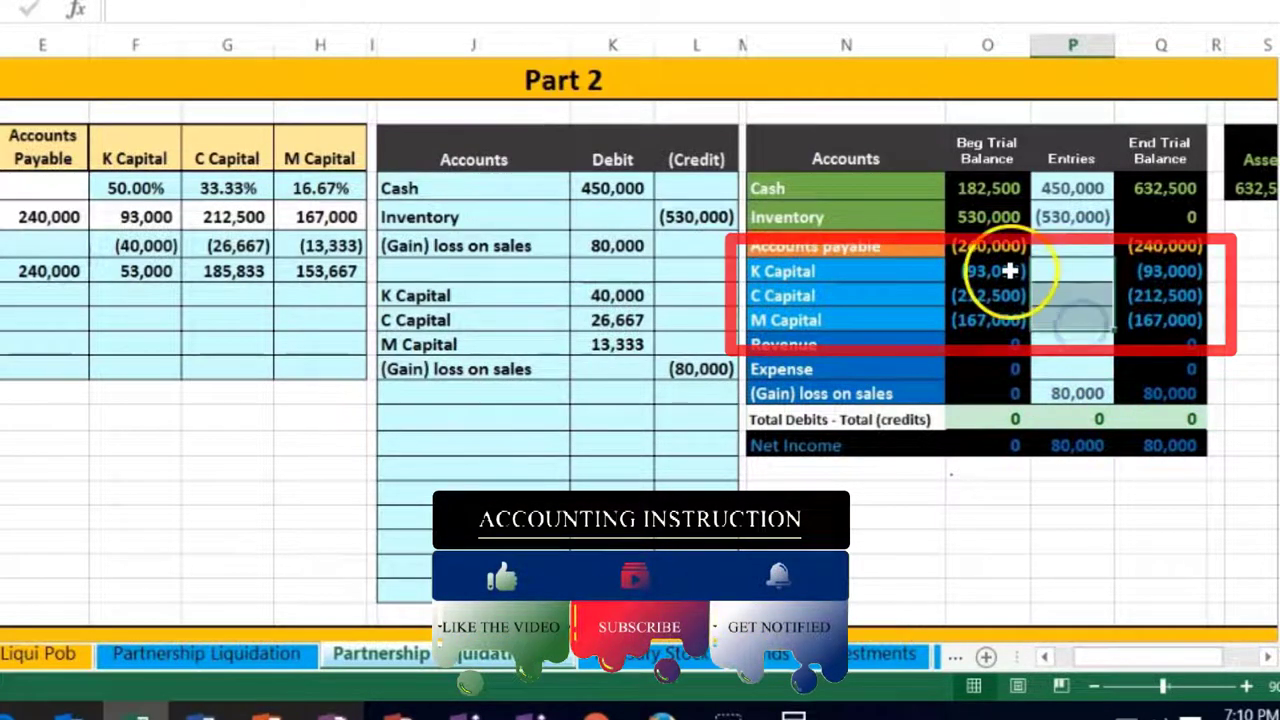
left_click_drag(1006, 277, 1006, 320)
mouse_move(150, 270)
left_mouse_down()
mouse_move(314, 271)
mouse_move(316, 285)
left_mouse_up()
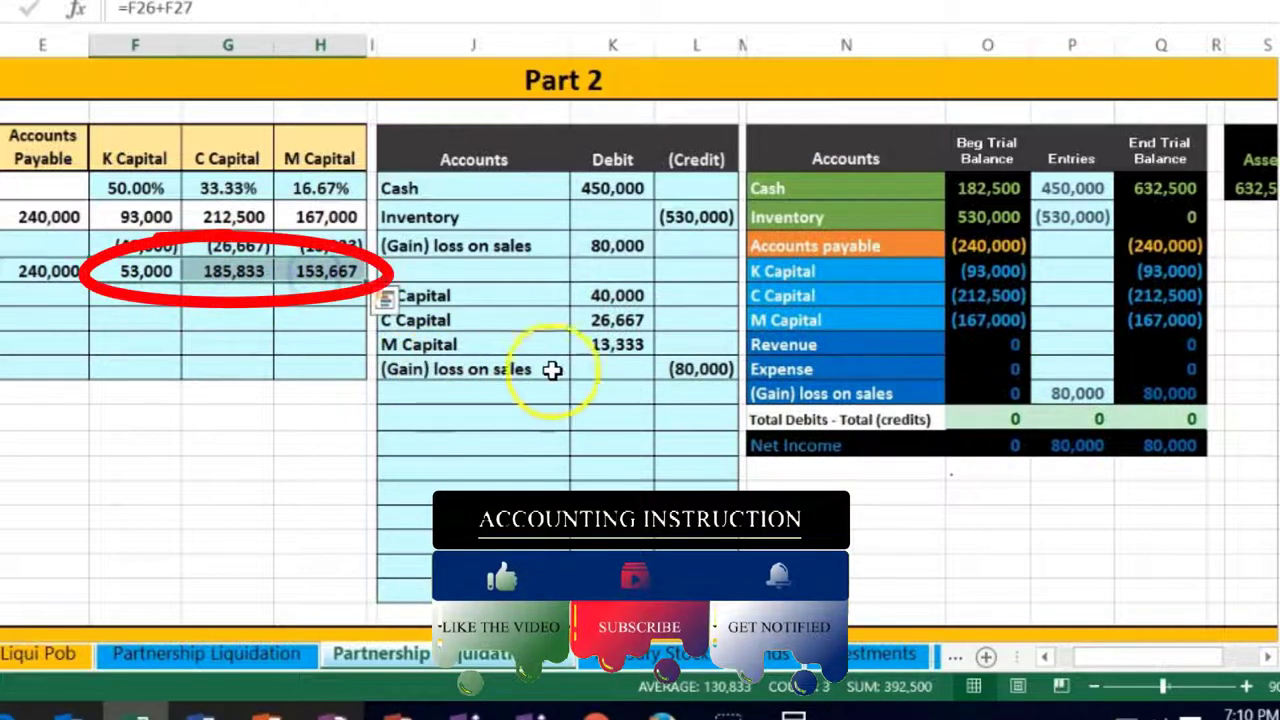
Step: Post the K Capital debit to trial balance cell P28 with =K29, comparing the ending balance with F28
left_click_drag(543, 300, 625, 293)
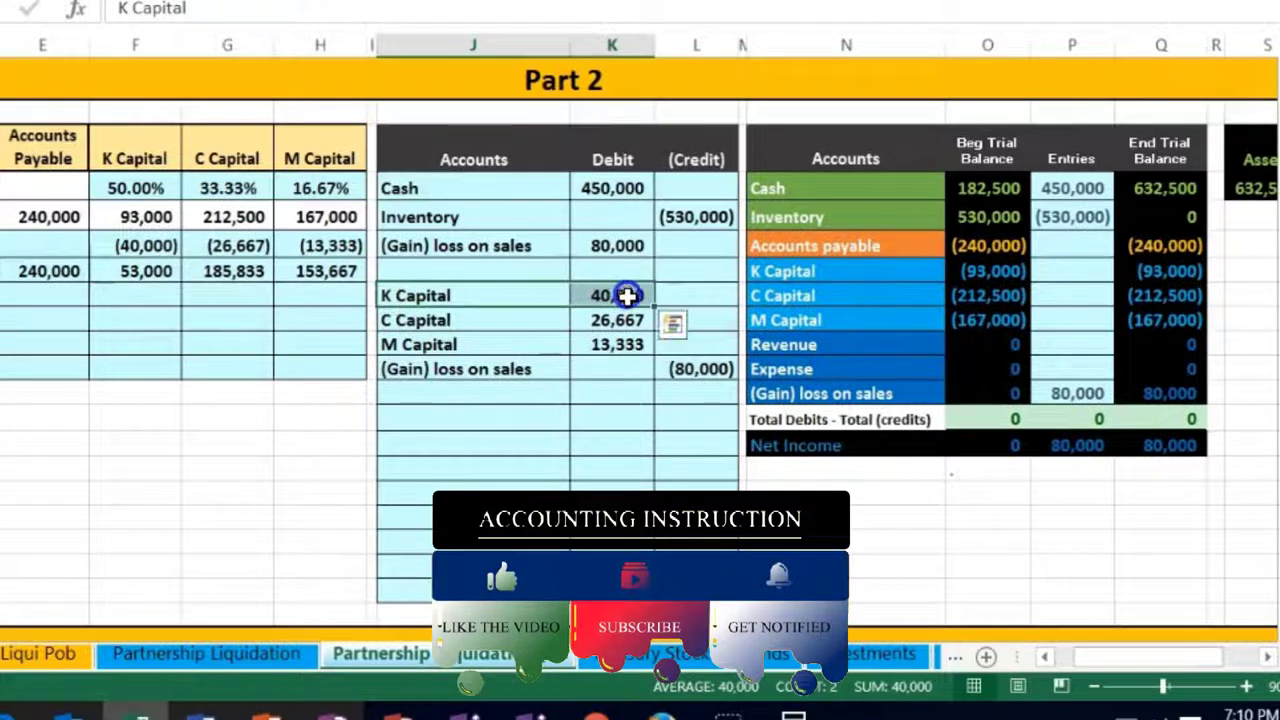
left_click_drag(809, 271, 988, 268)
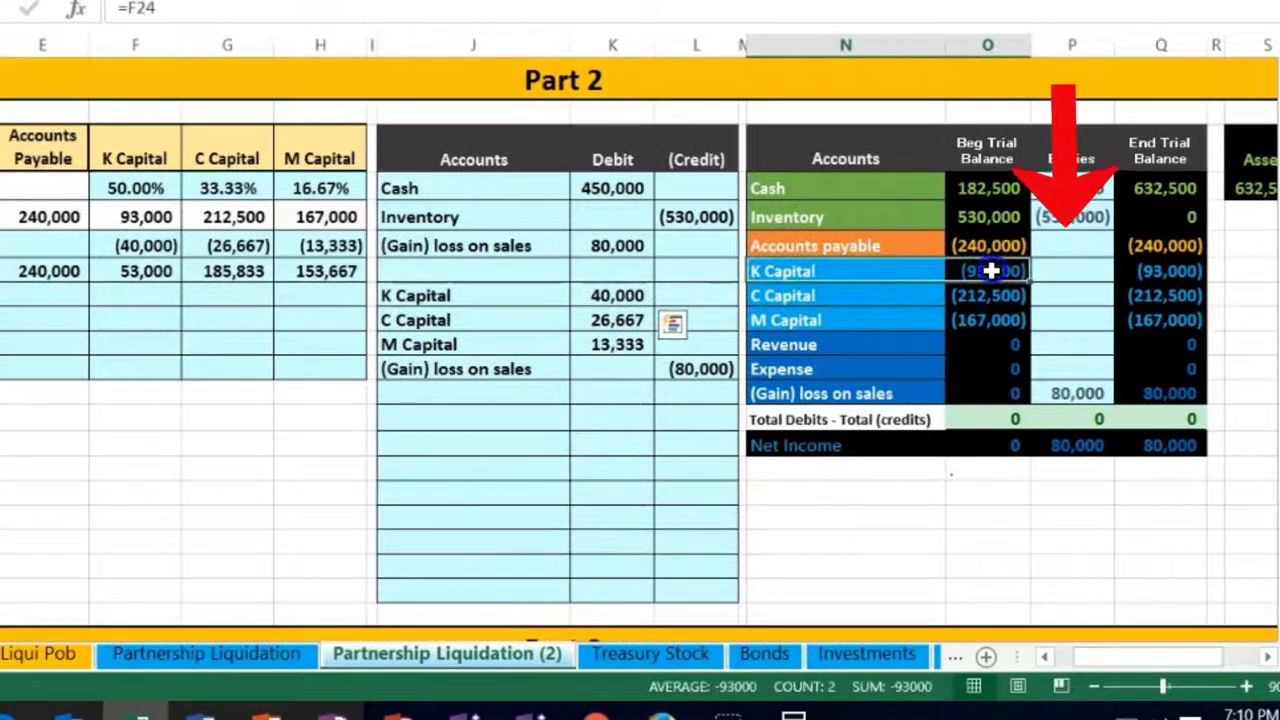
left_click(1066, 269)
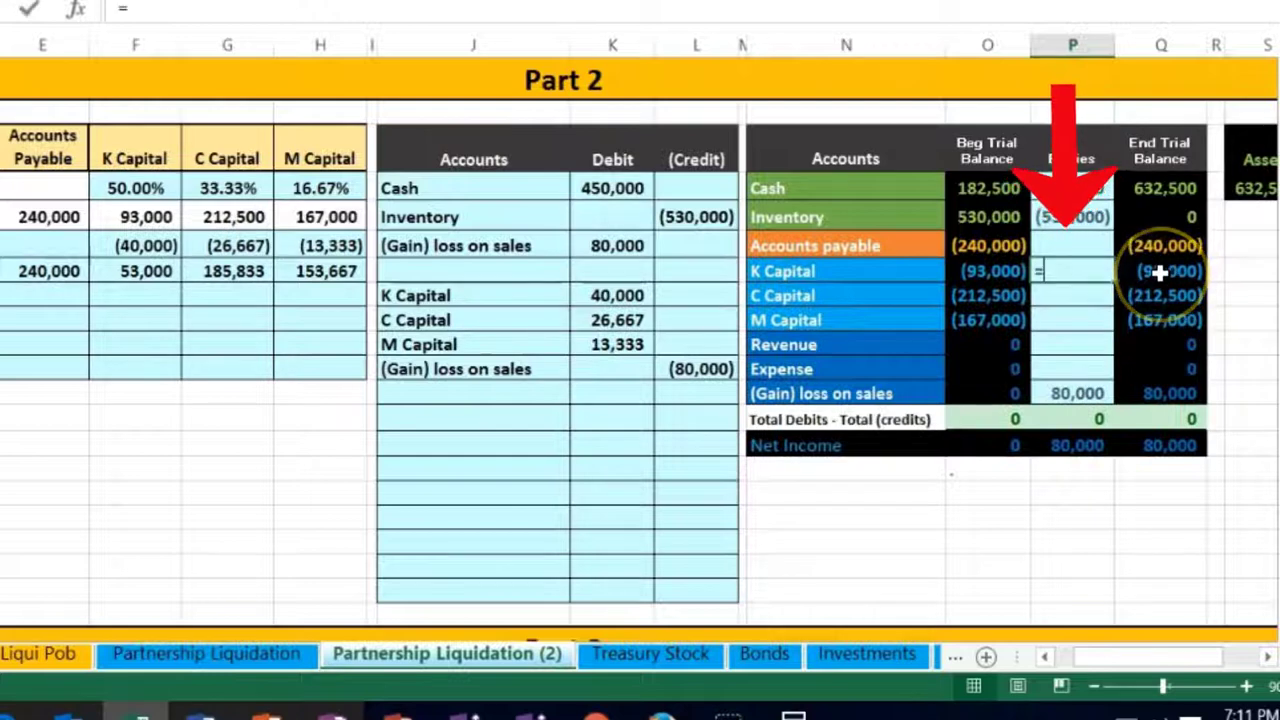
type("=")
left_click(597, 292)
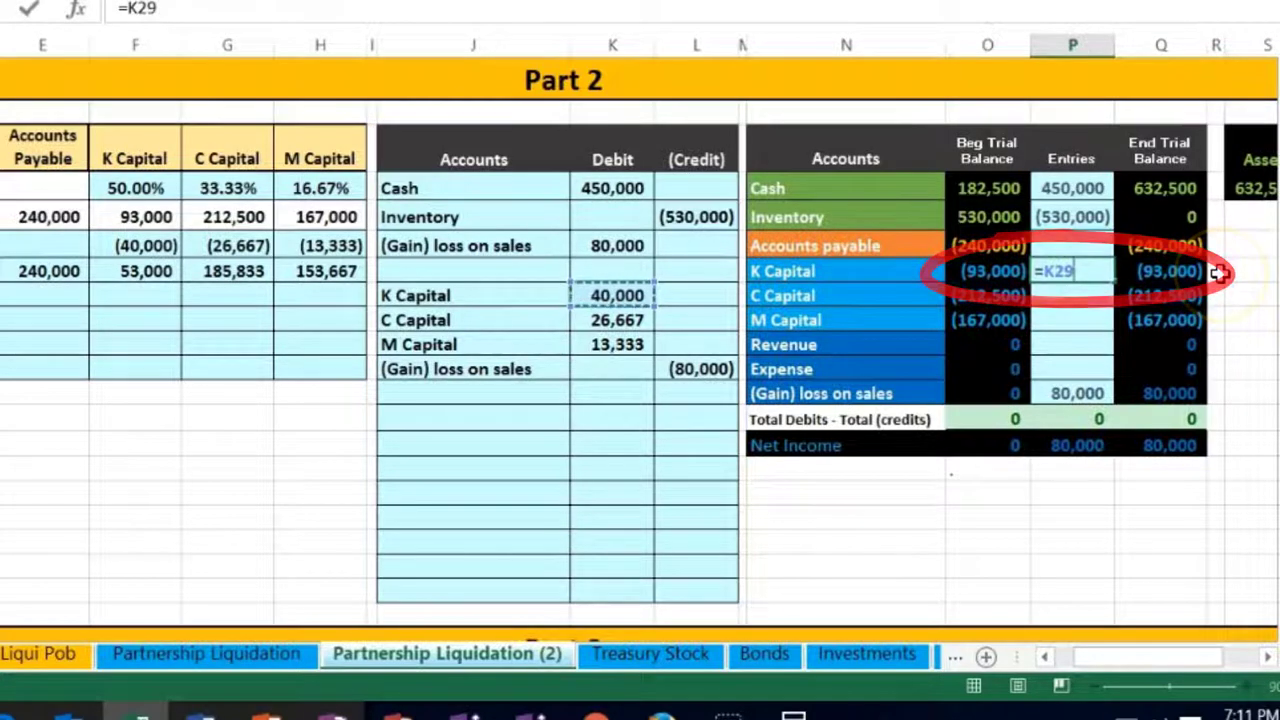
key("Return")
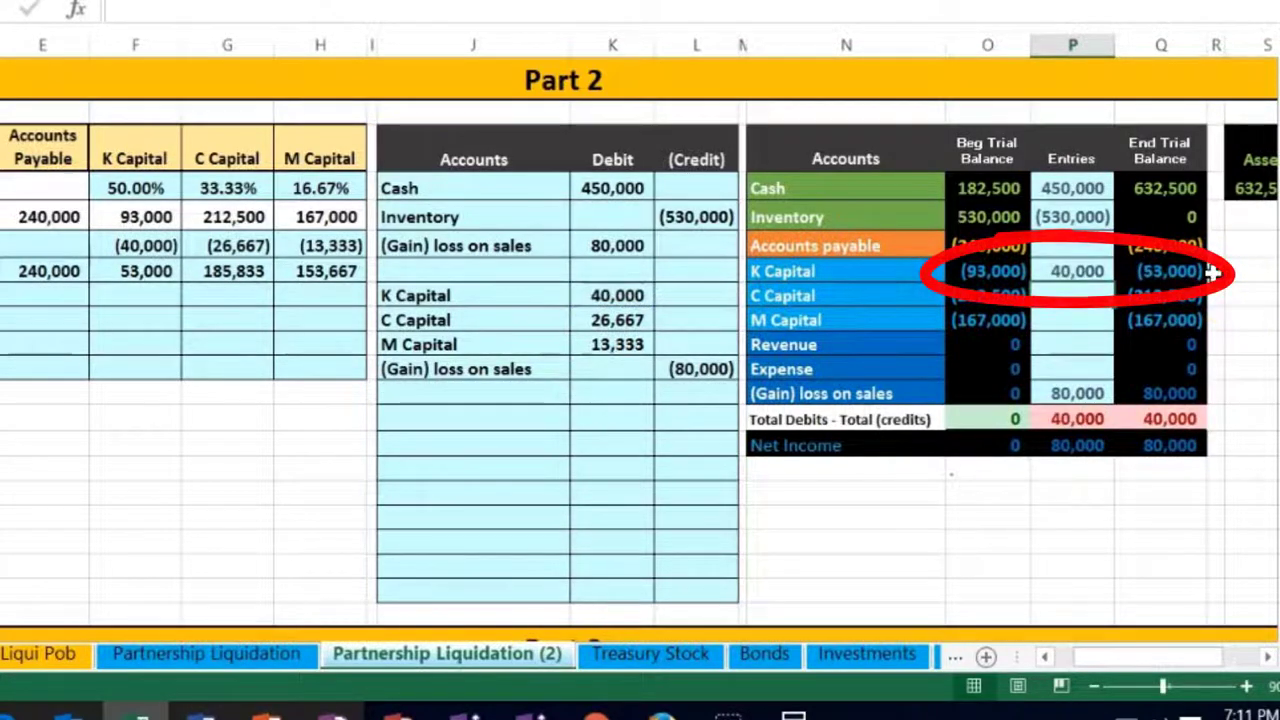
left_click(1158, 272)
left_click(140, 272)
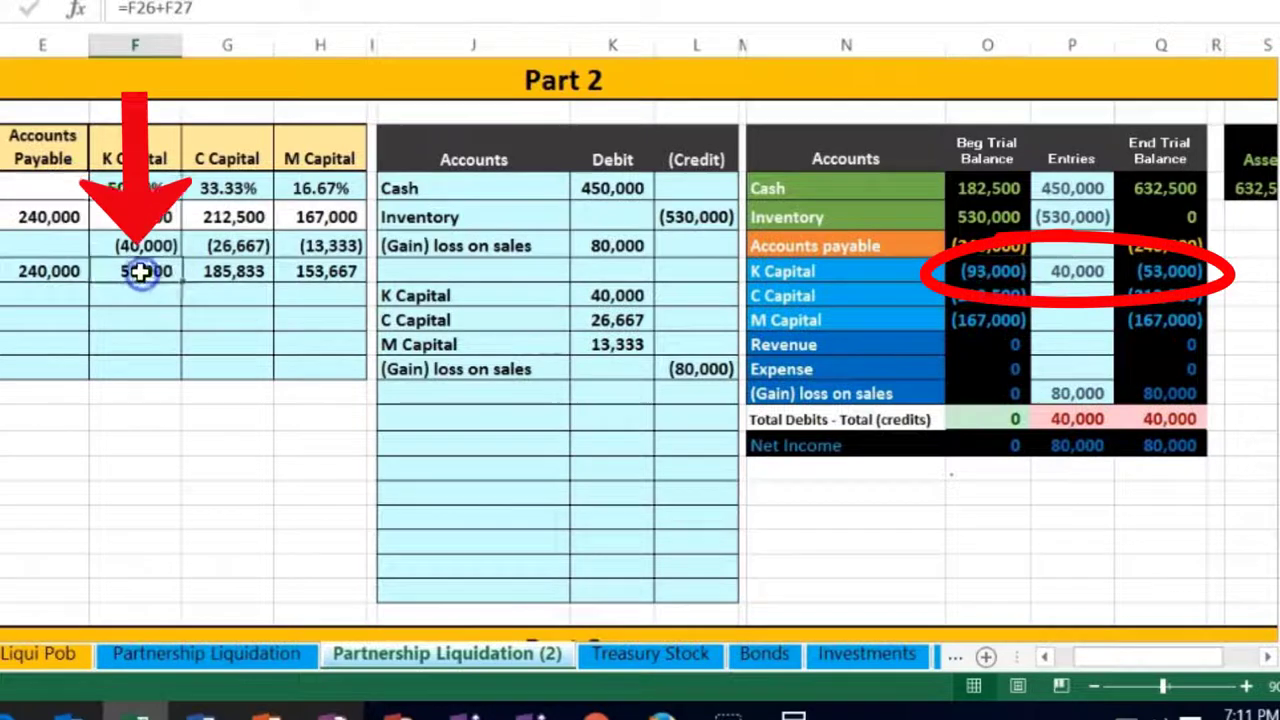
Step: Post the C Capital debit to trial balance cell P29 with =K30, comparing the ending balance with G28
left_click(410, 319)
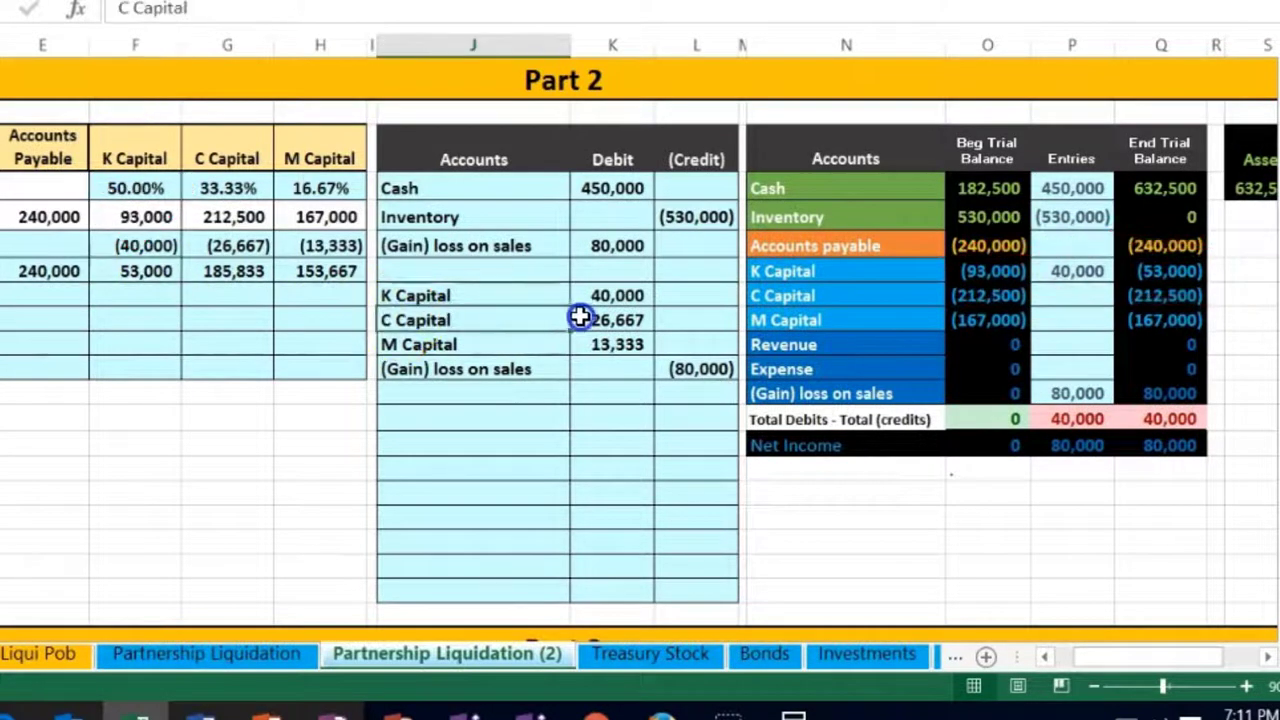
left_click_drag(580, 317, 601, 318)
left_click_drag(765, 300, 984, 293)
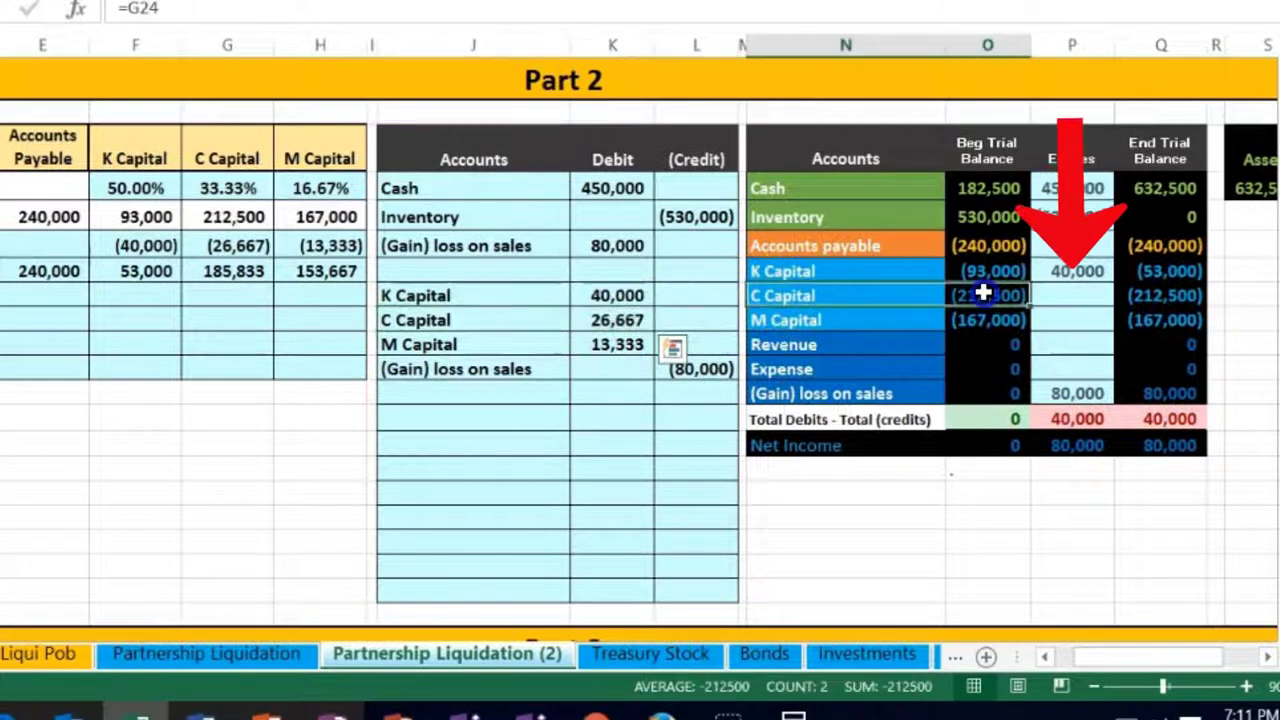
left_click(1079, 295)
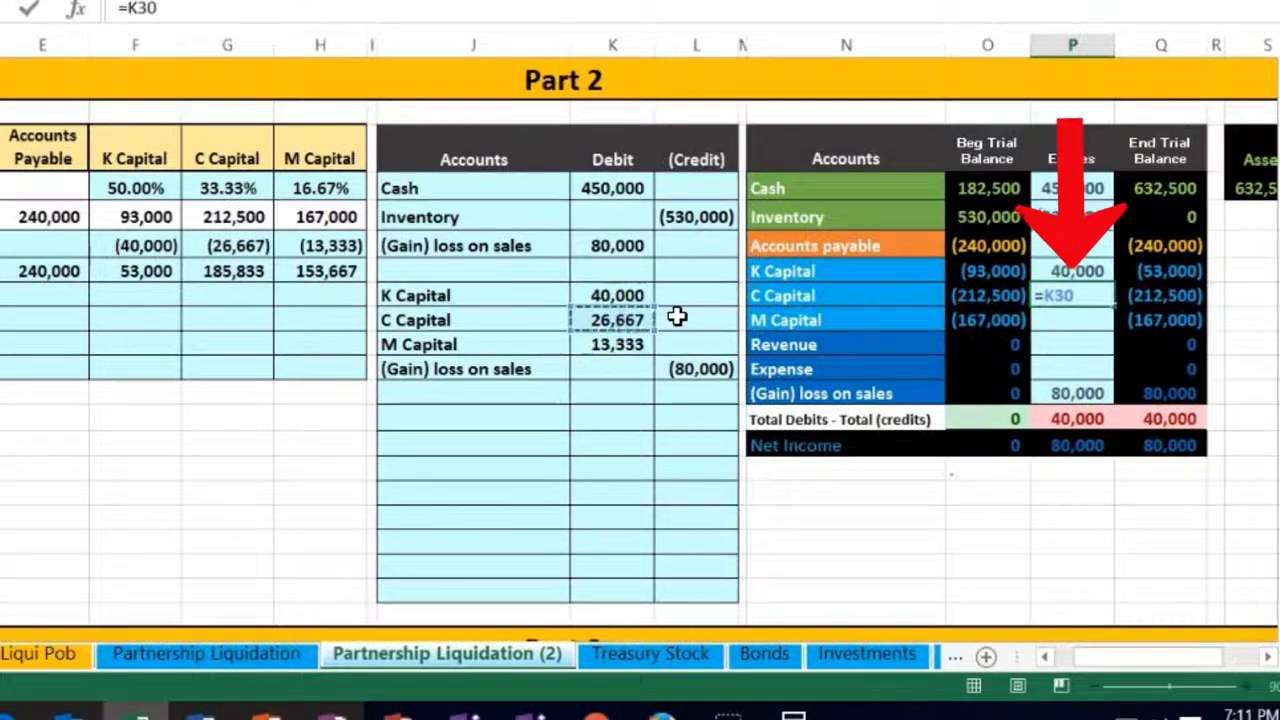
mouse_move(812, 303)
left_mouse_down()
mouse_move(1006, 289)
mouse_move(1222, 297)
left_mouse_up()
key("Return")
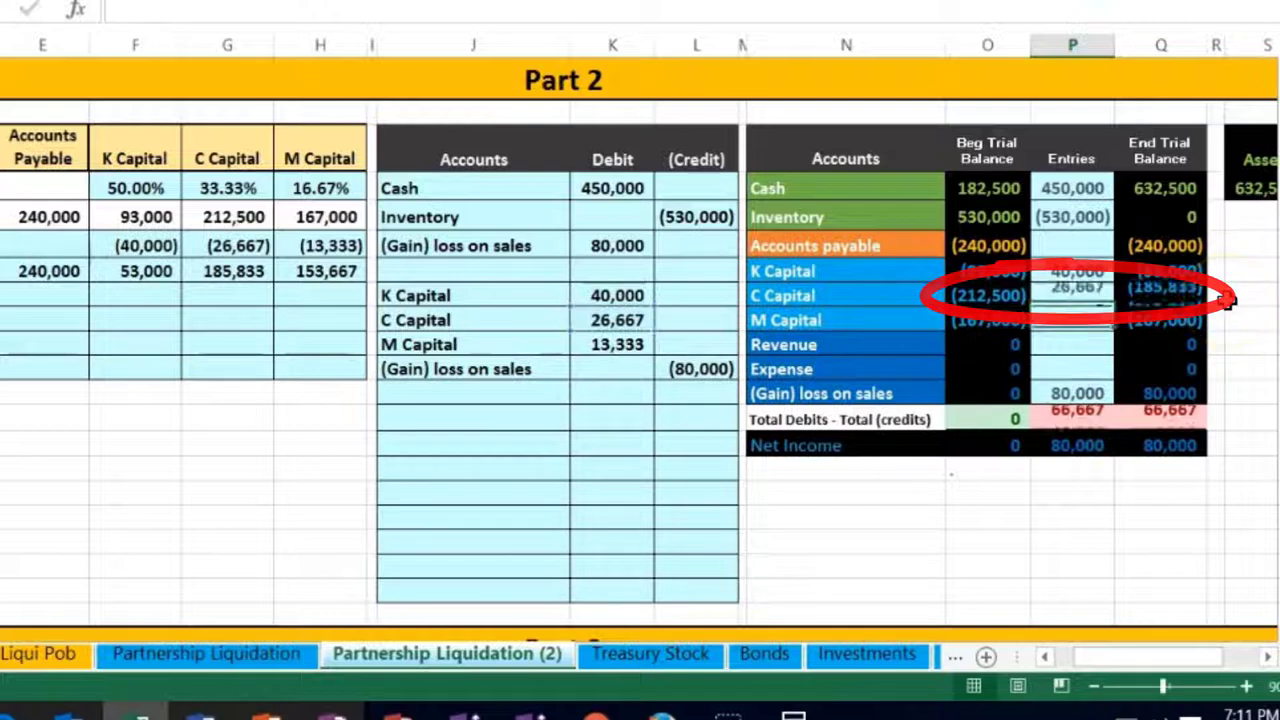
left_click(1143, 300)
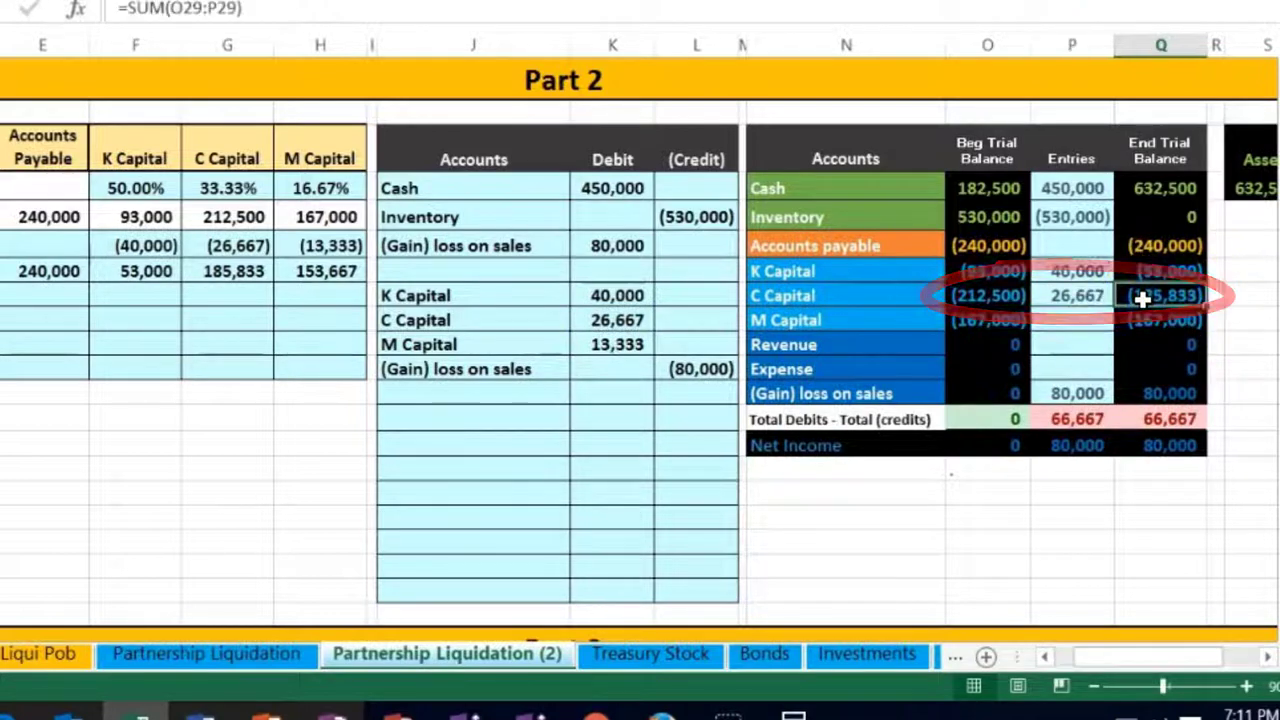
left_click(244, 277)
Step: Post the M Capital debit to trial balance cell P30 with =K31, comparing the ending balance with H28
left_click_drag(430, 347, 614, 343)
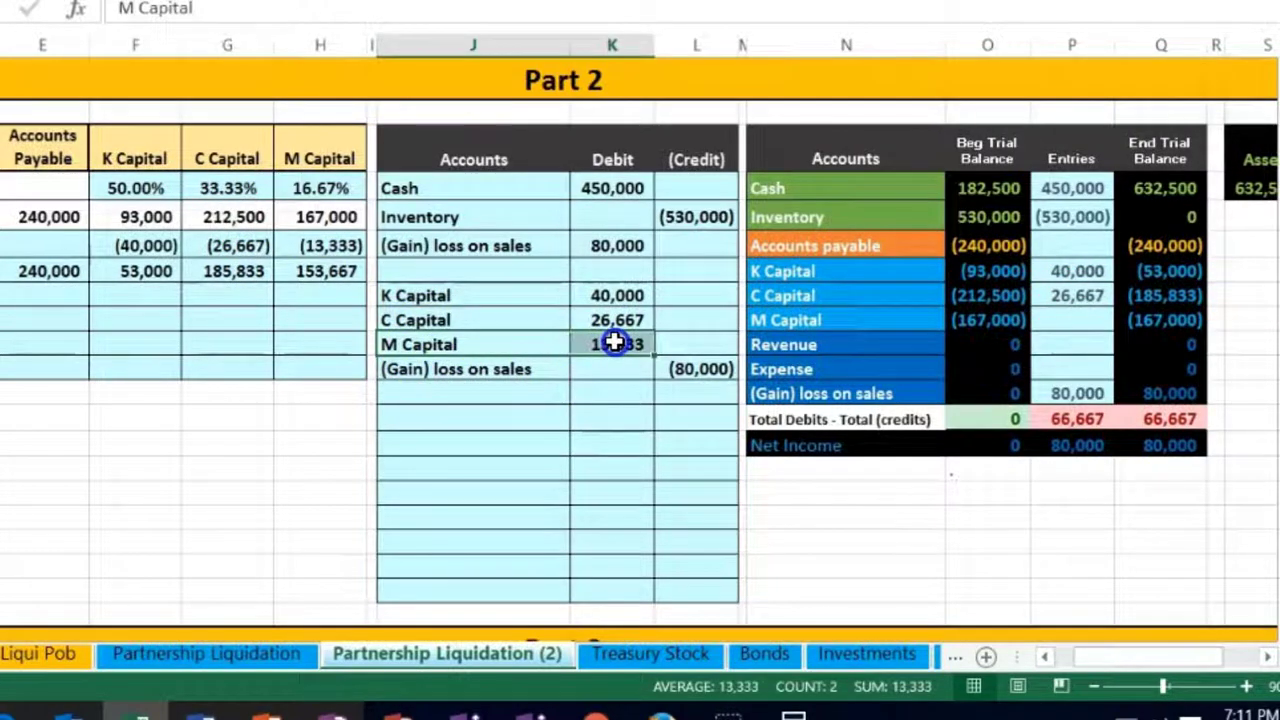
left_click_drag(765, 320, 985, 322)
left_click(1085, 323)
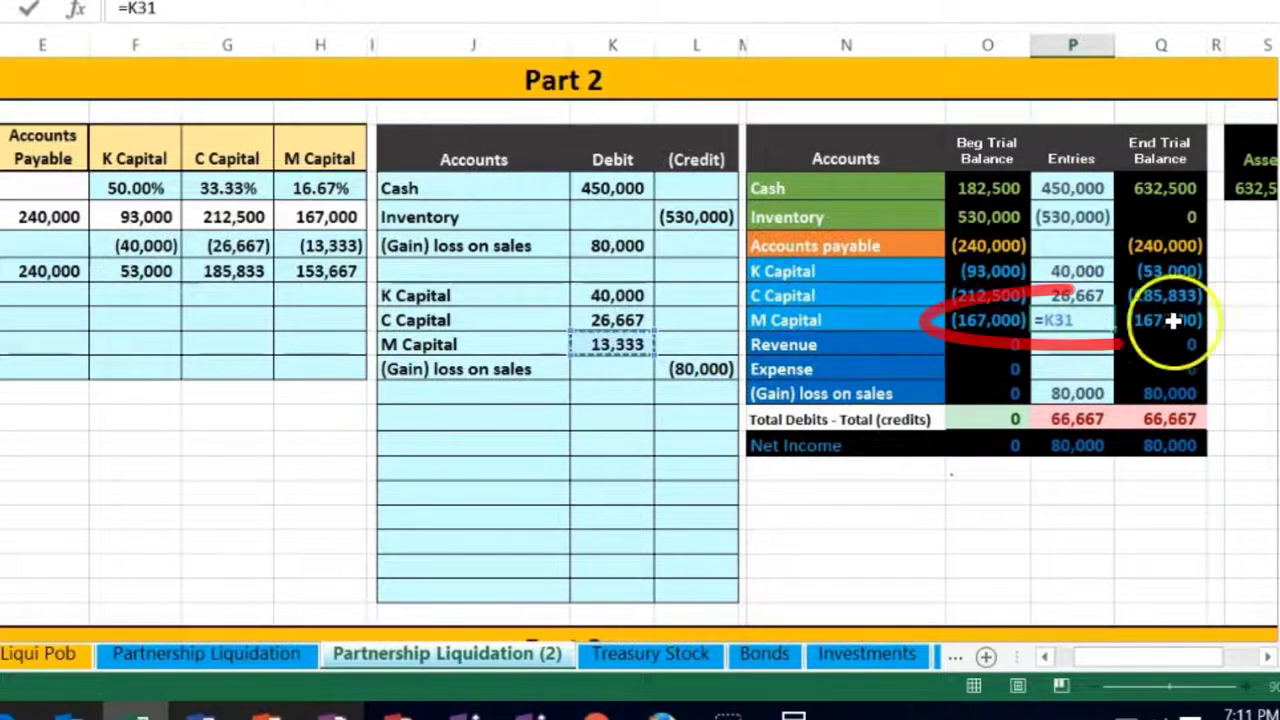
key("Return")
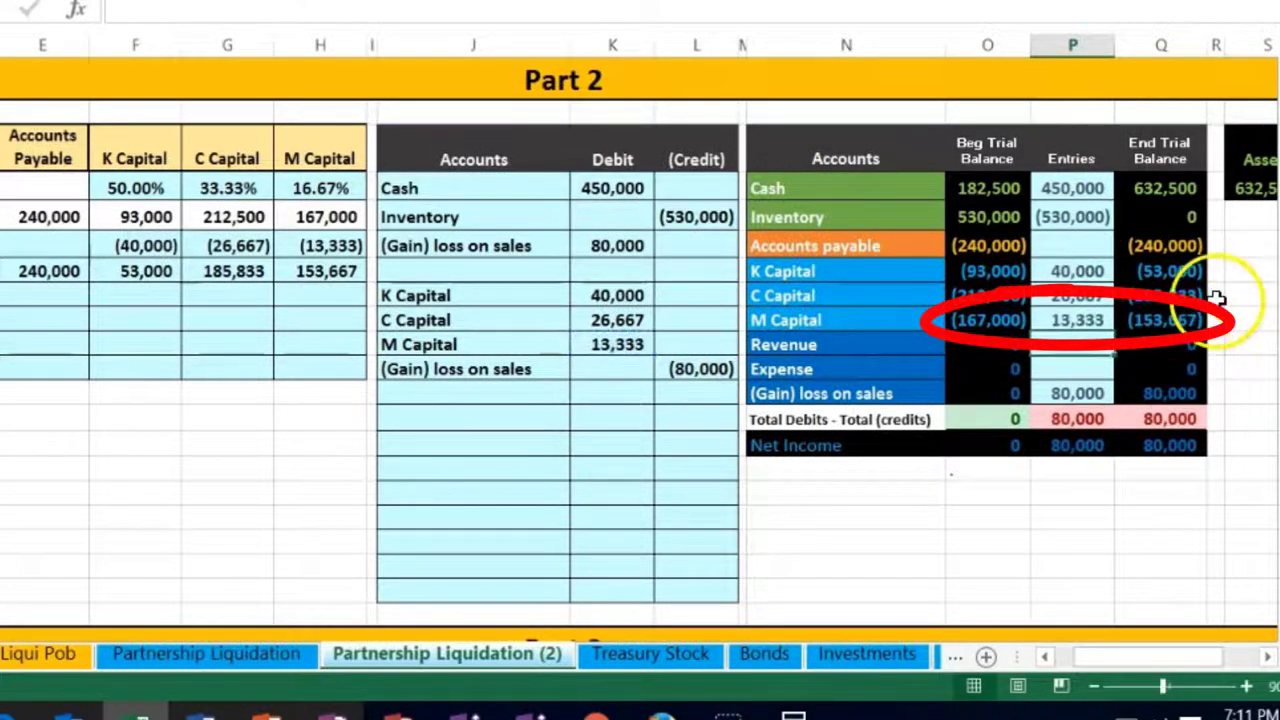
left_click(1163, 317)
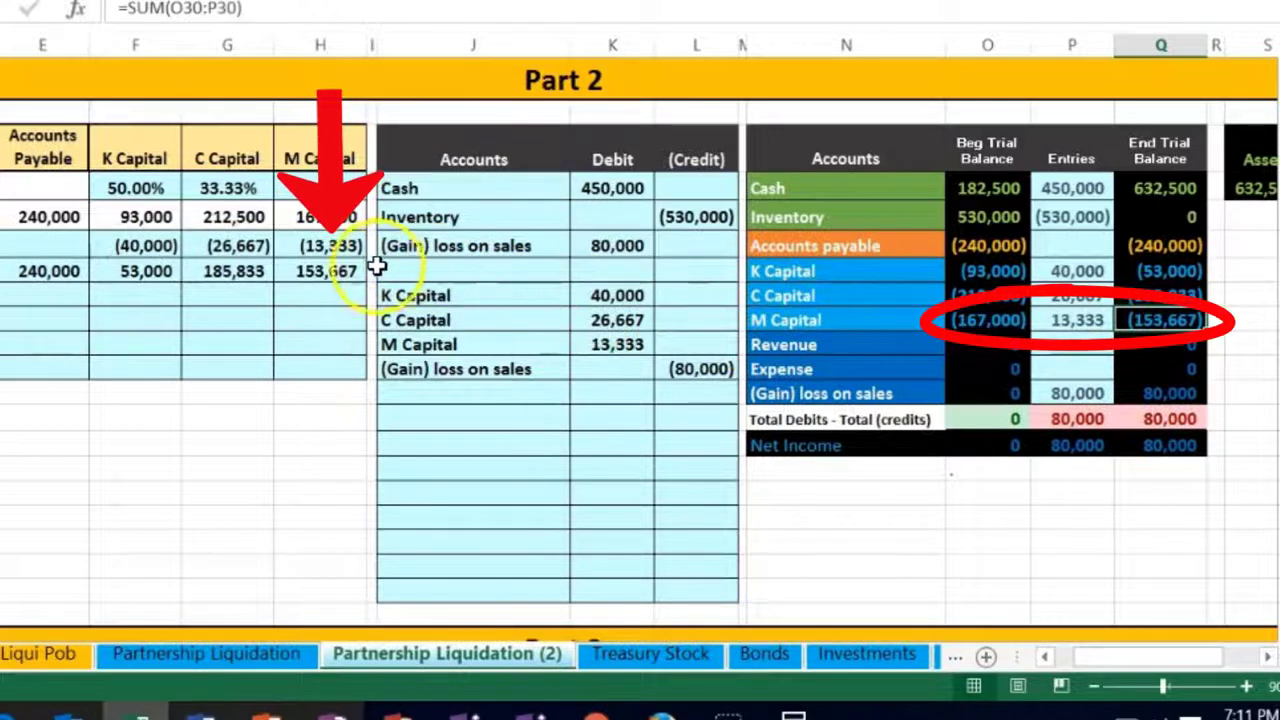
left_click(340, 270)
Step: Add the closing credit to the trial balance (Gain) loss on sales in P33 with =K27+L32, comparing ending capital balances with F28:H28
left_click(556, 365)
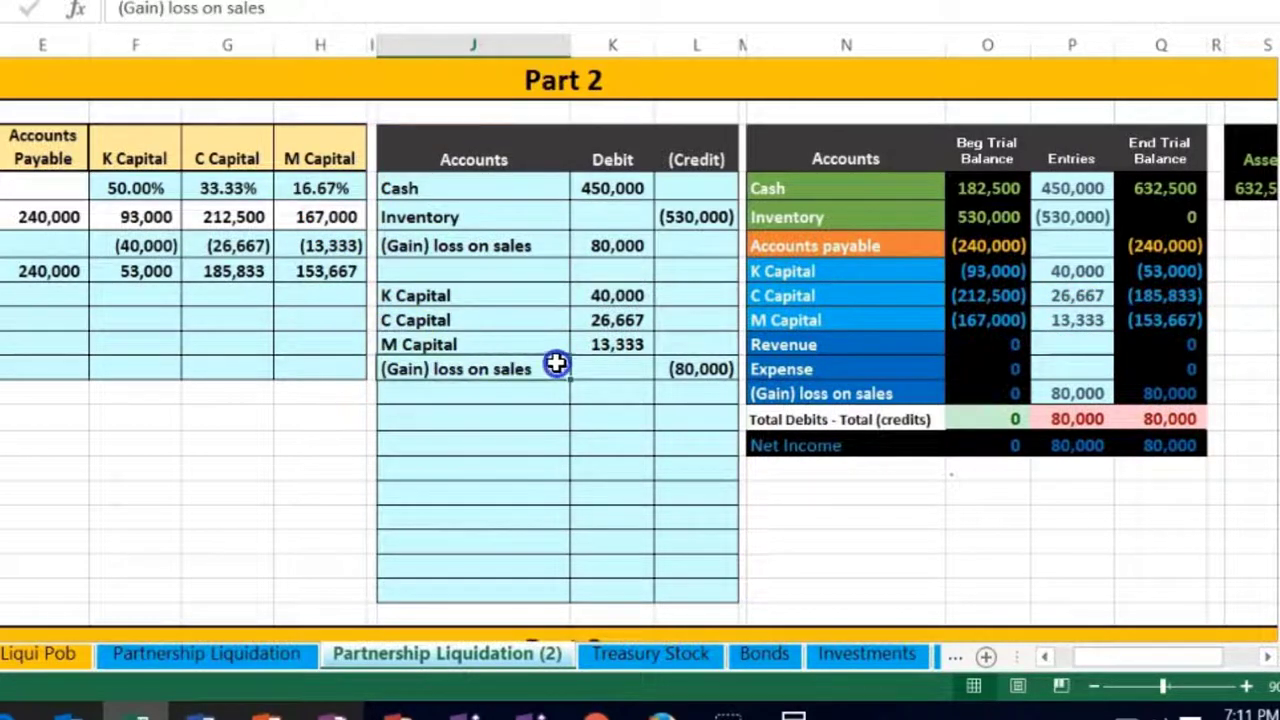
left_click_drag(610, 367, 670, 357)
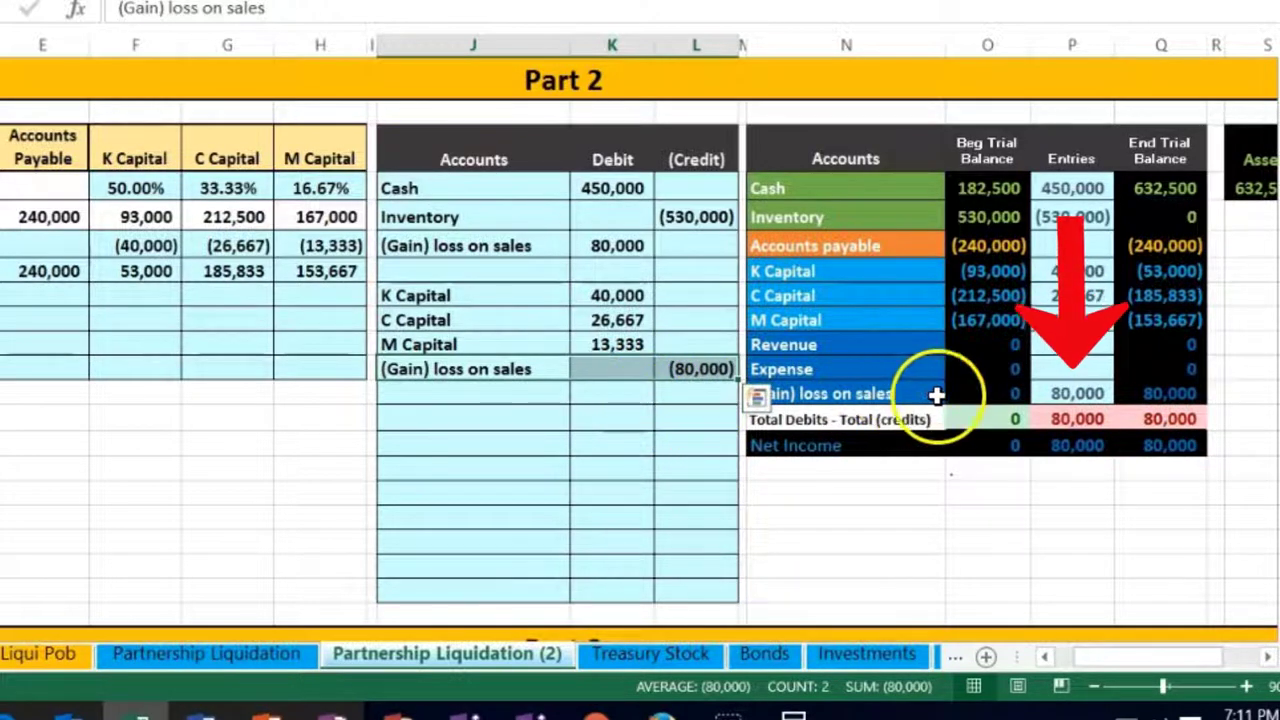
left_click(1084, 396)
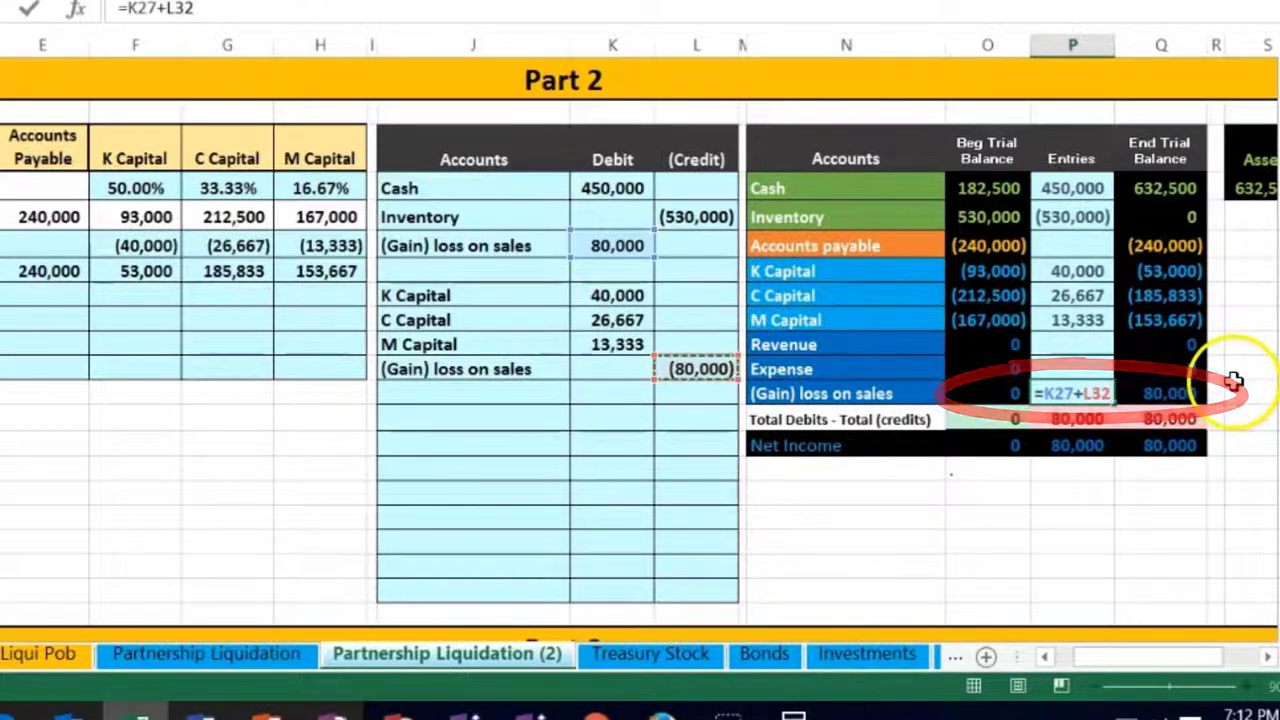
key("Return")
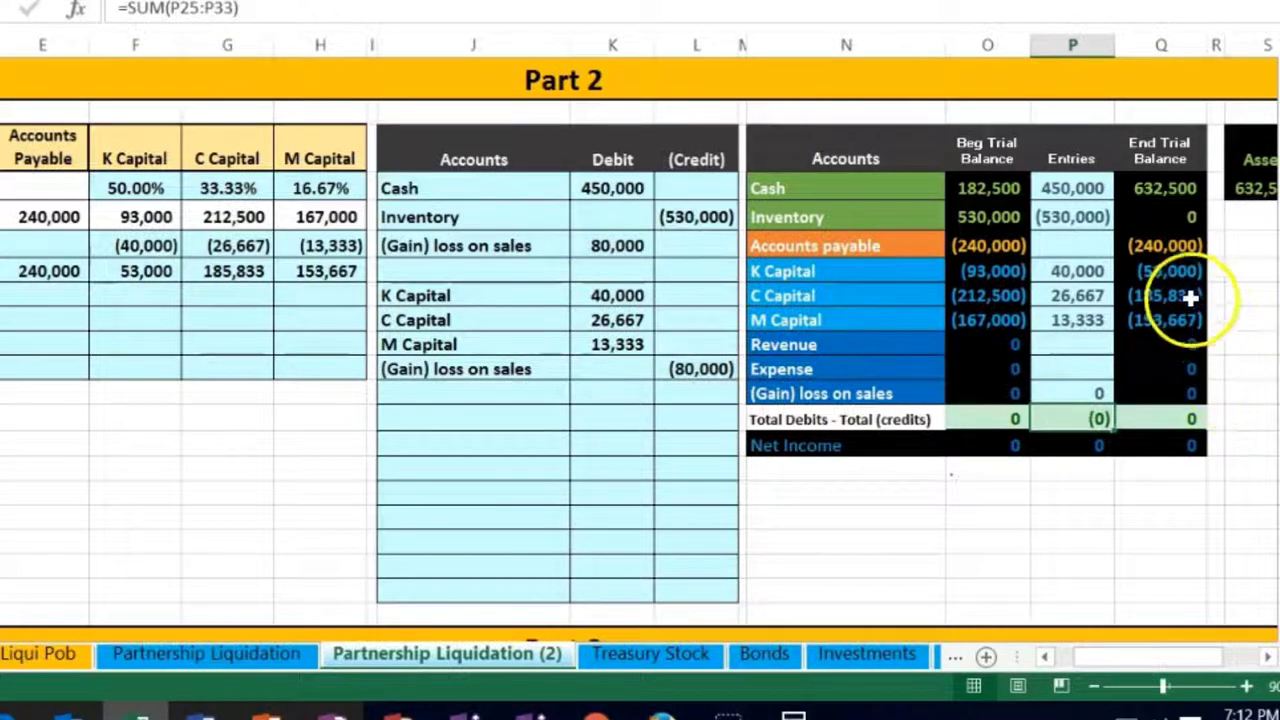
left_click_drag(1172, 277, 1171, 311)
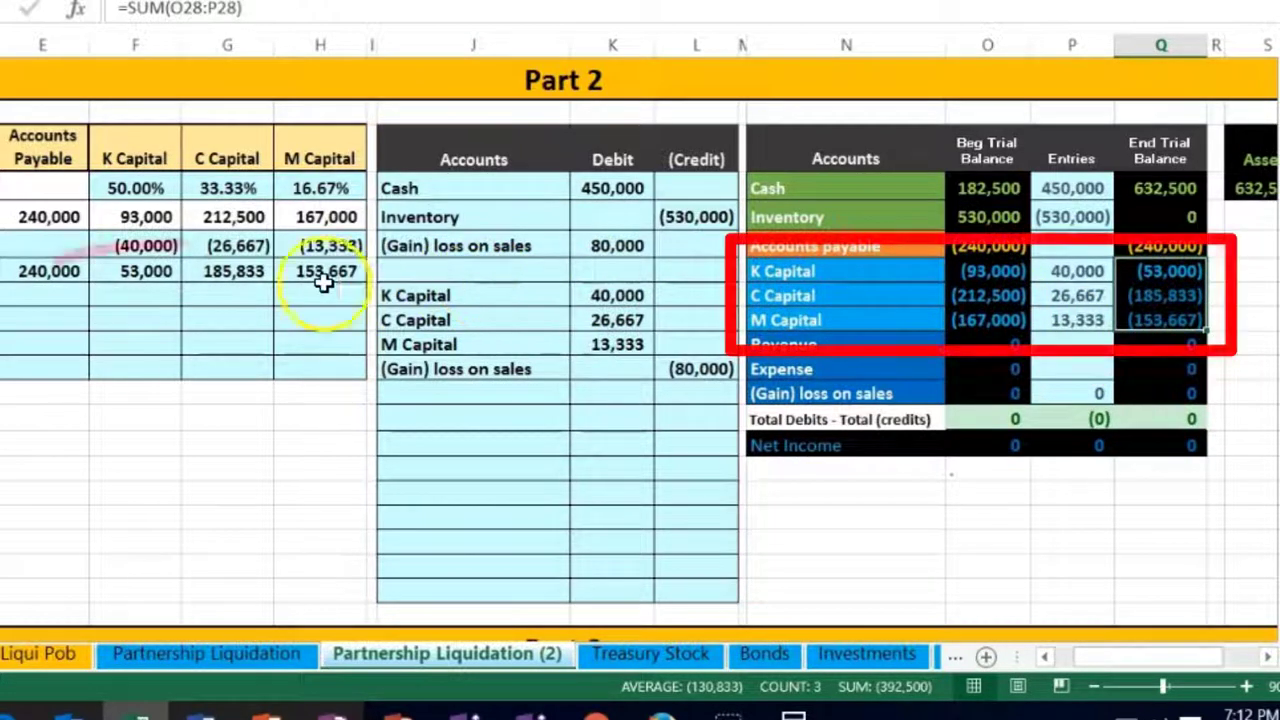
mouse_move(145, 271)
left_mouse_down()
mouse_move(329, 271)
mouse_move(306, 271)
left_mouse_up()
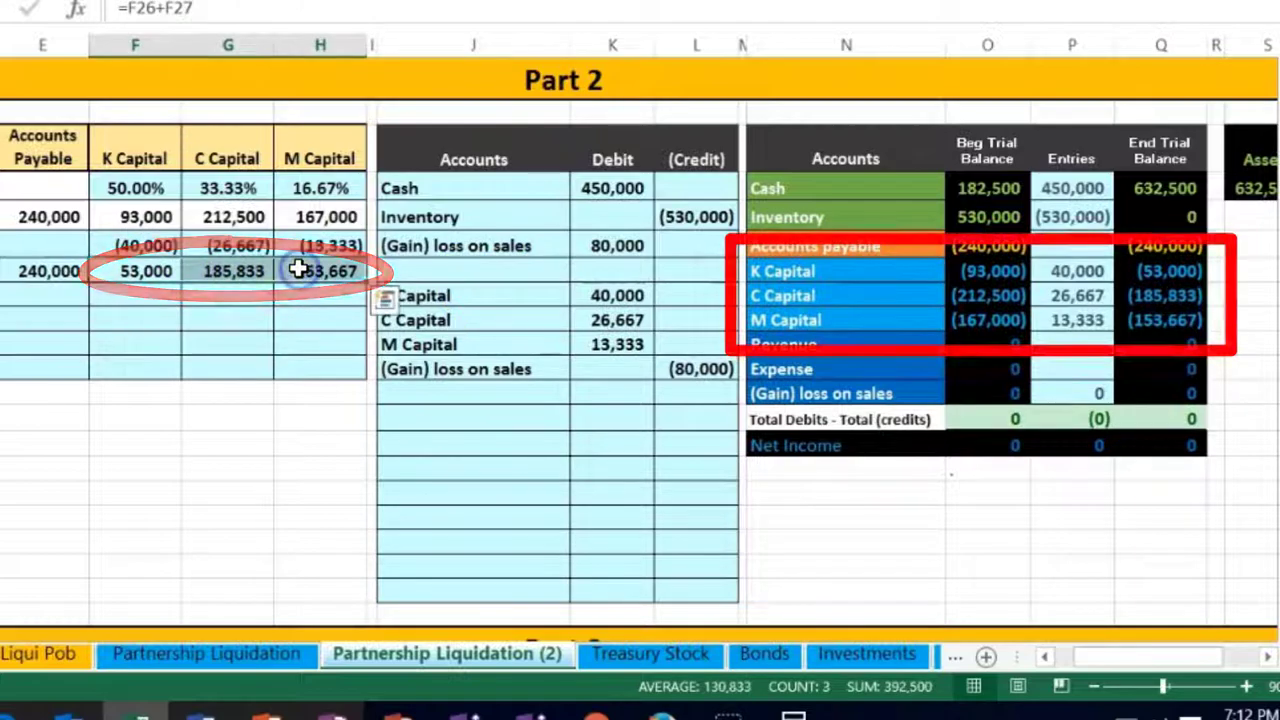
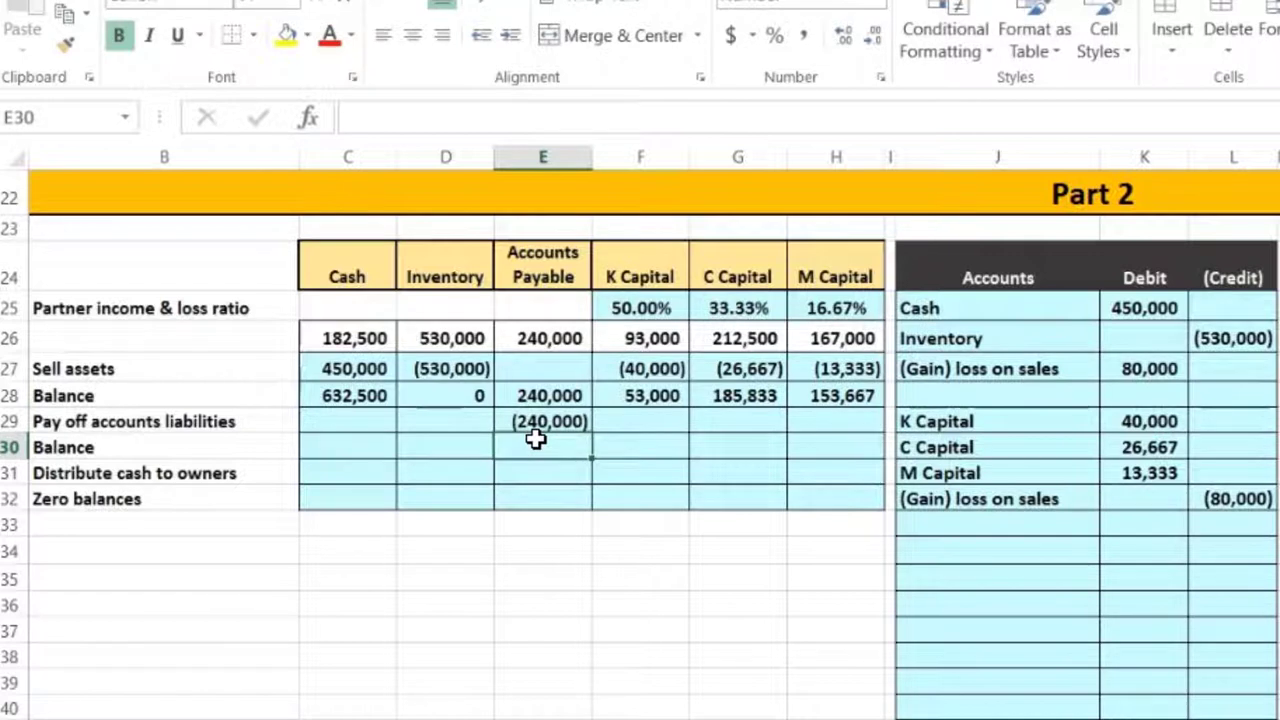
Step: Enter -240000 as the Cash amount in C29 of the Pay off accounts liabilities row
key("Up")
key("Left")
key("Left")
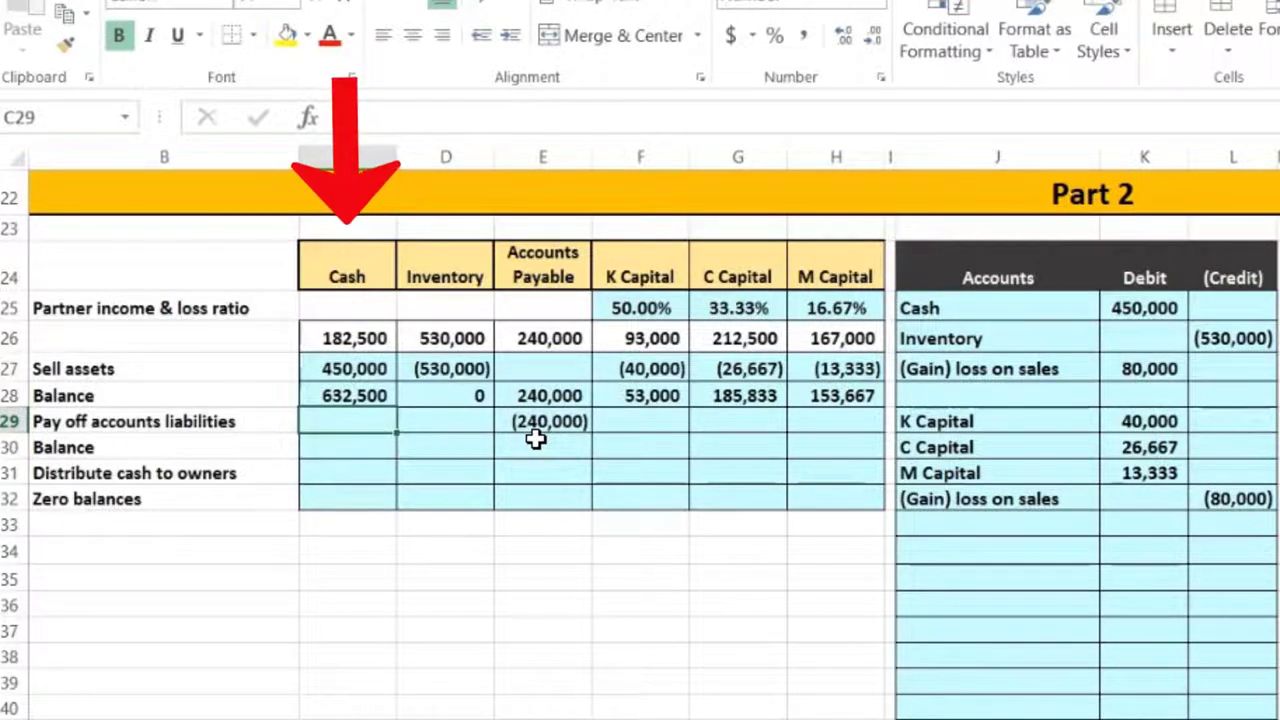
type("-24")
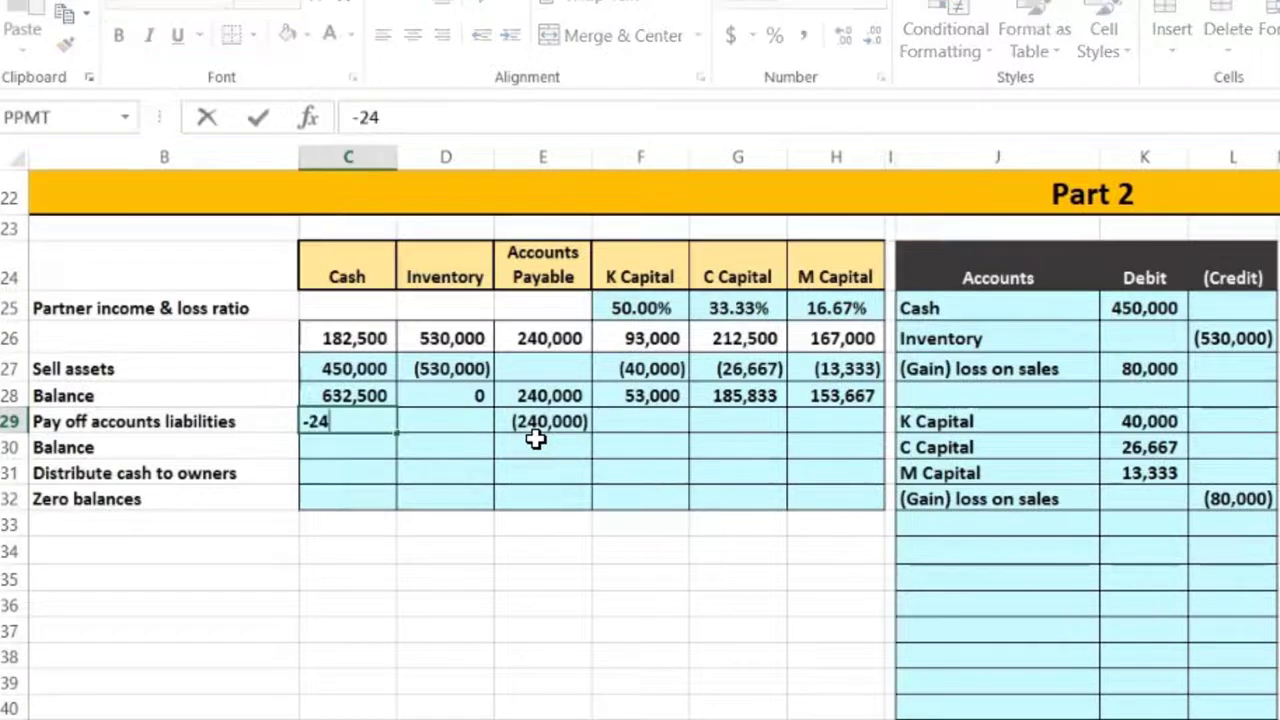
type("0000")
key("Return")
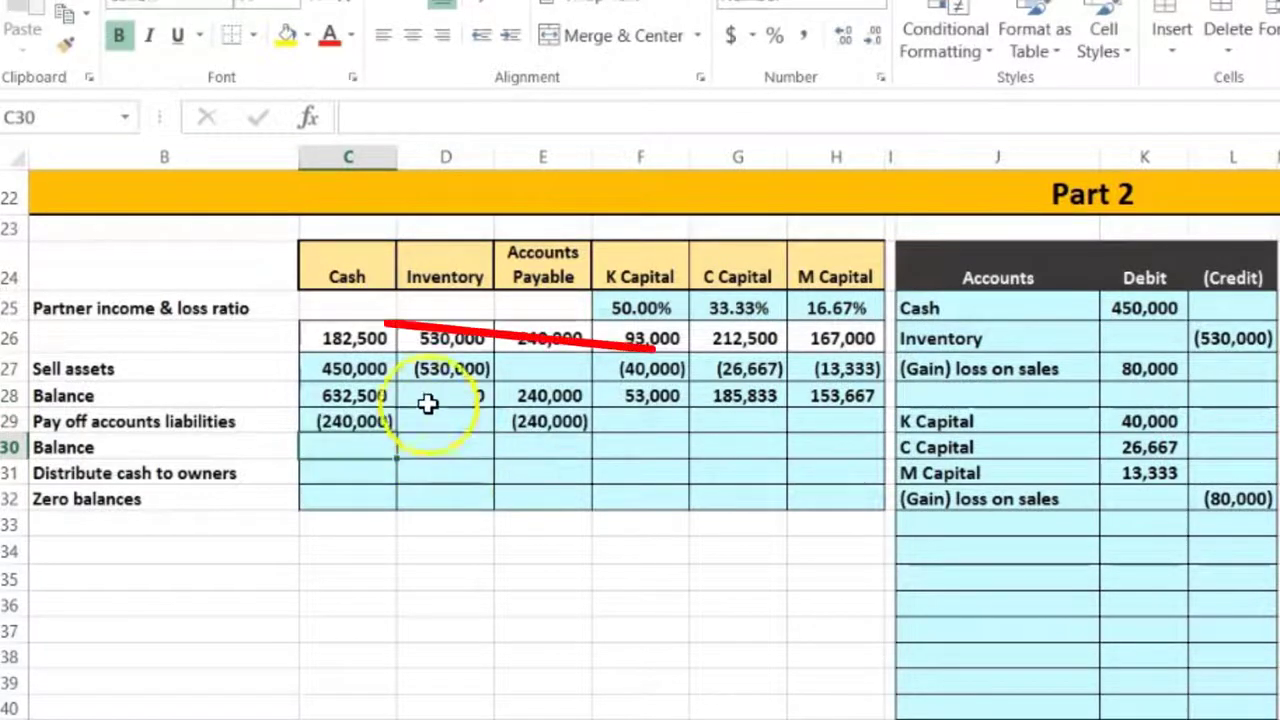
Step: Review the liquidation schedule from the Sell assets row through the Balance row under Pay off accounts liabilities, rows 26 to 30
mouse_move(366, 371)
left_mouse_down()
mouse_move(806, 380)
mouse_move(824, 345)
left_mouse_up()
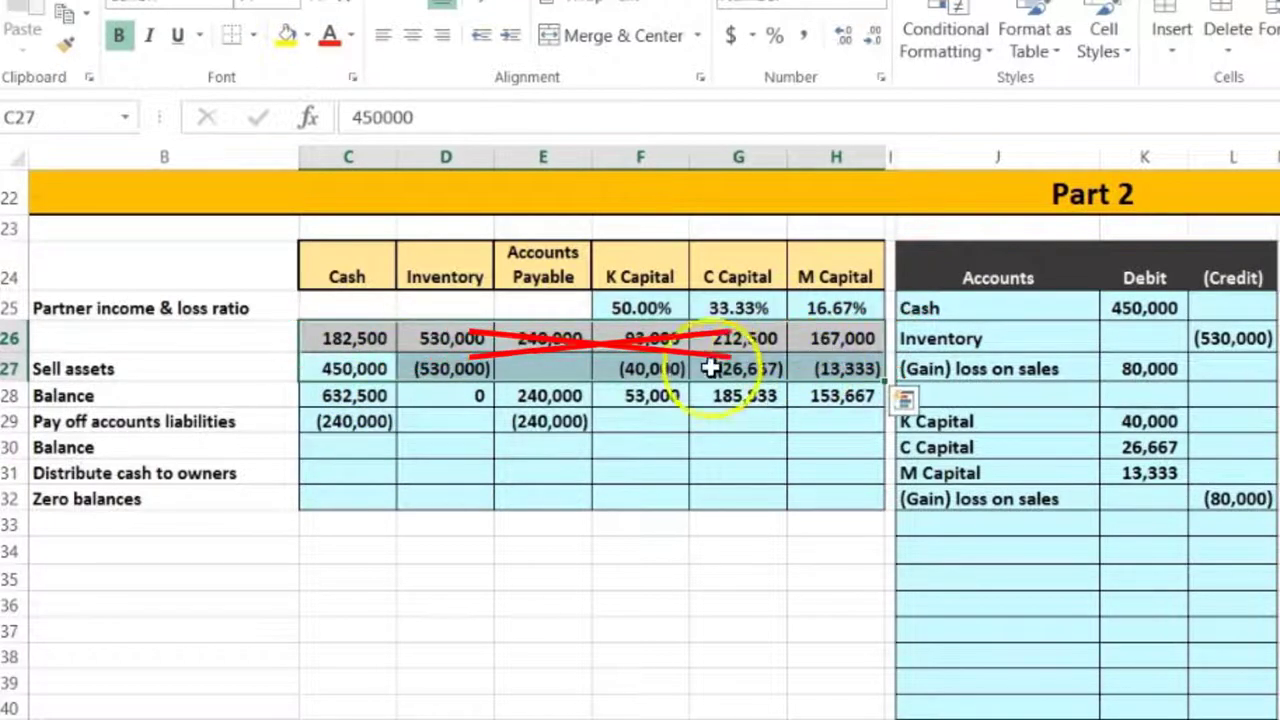
left_click(245, 389)
left_click_drag(245, 389, 818, 398)
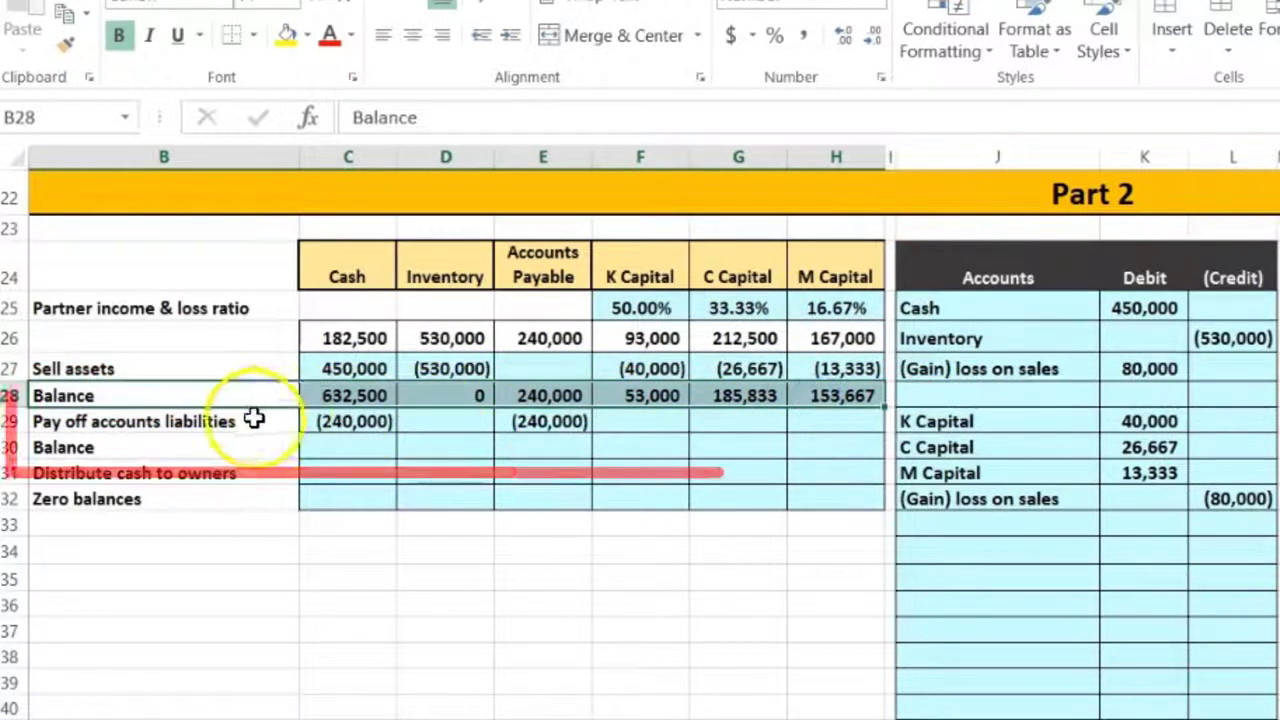
left_click_drag(254, 417, 850, 422)
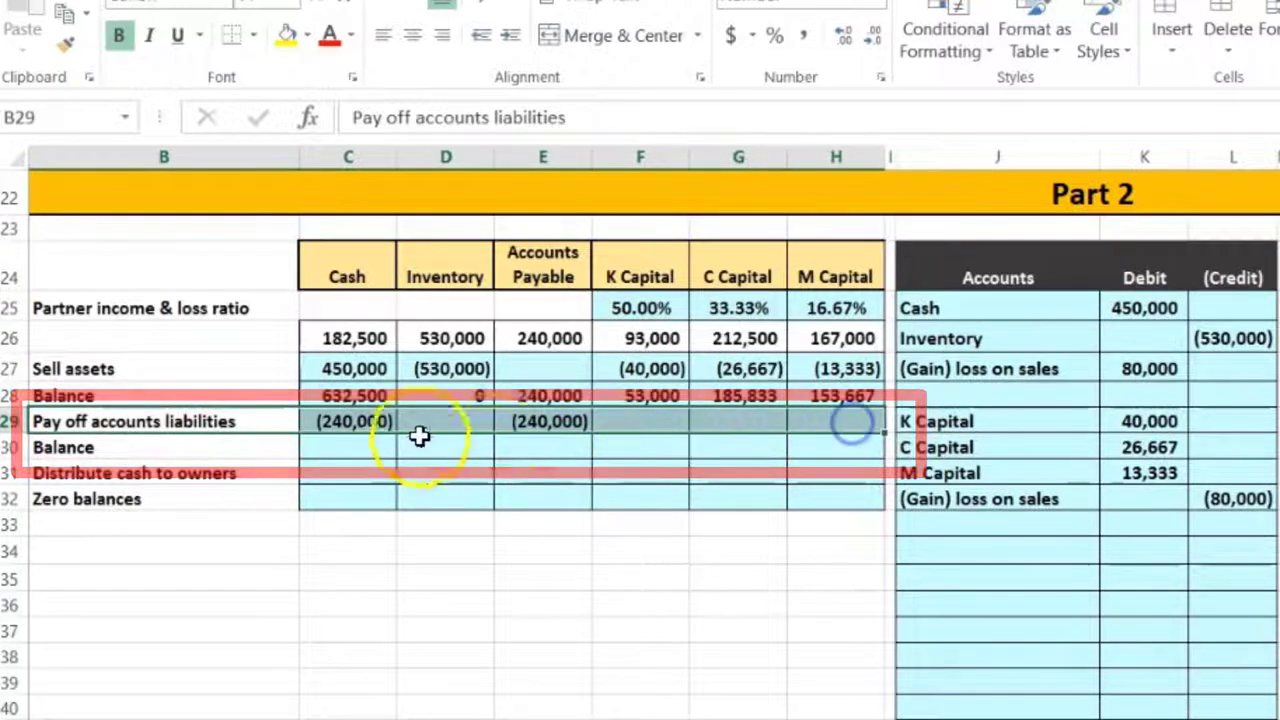
left_click_drag(264, 444, 859, 451)
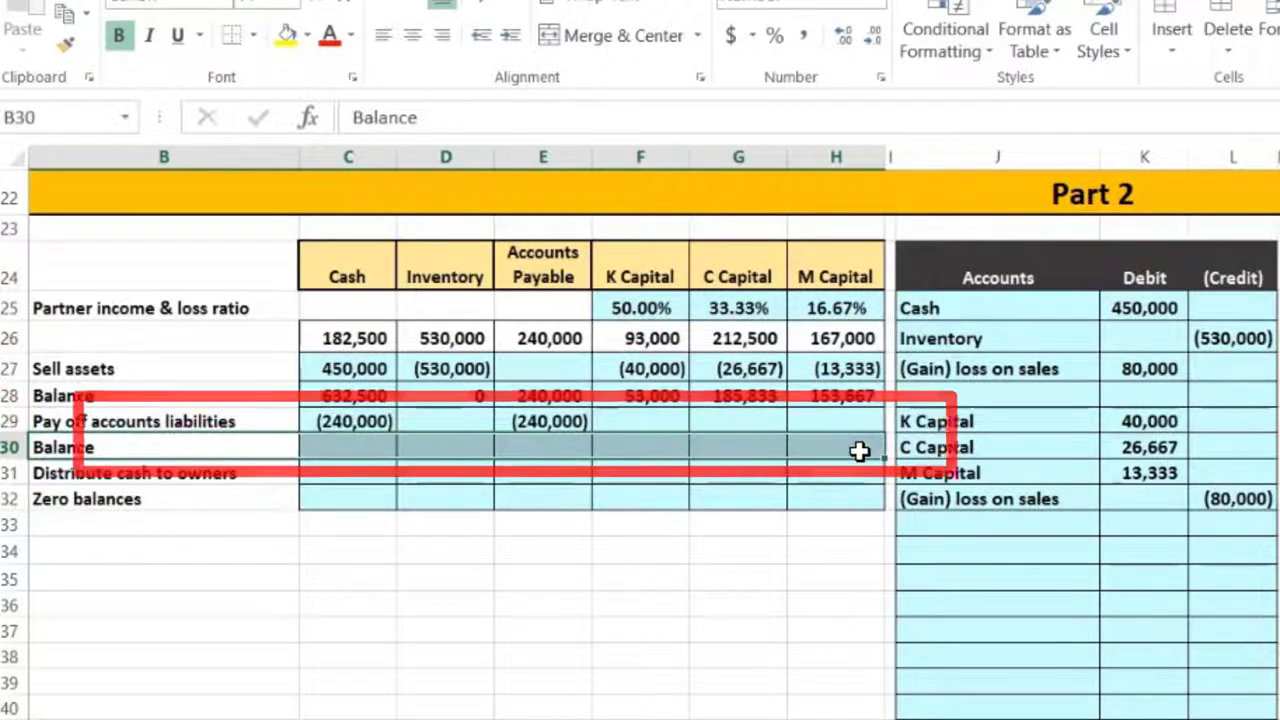
left_click(657, 448)
left_click(157, 421)
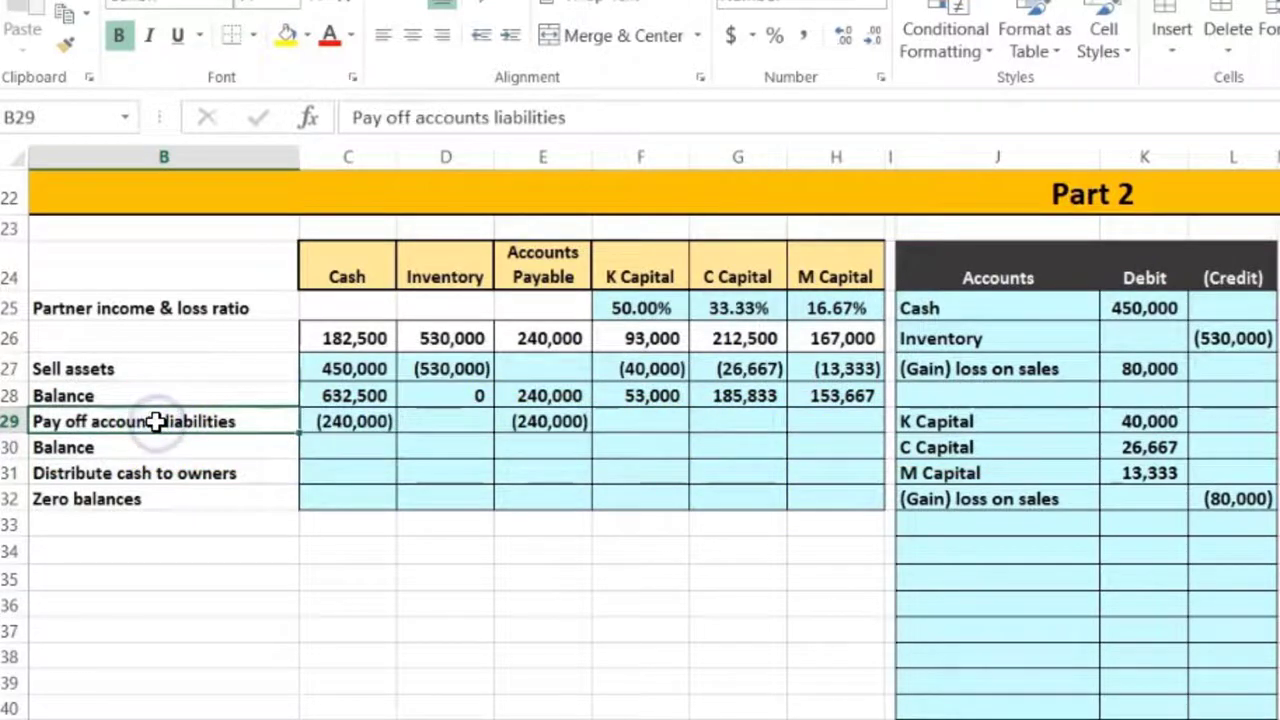
Step: Calculate the Cash balance after paying liabilities in C30 with =C28+C29
left_click(314, 449)
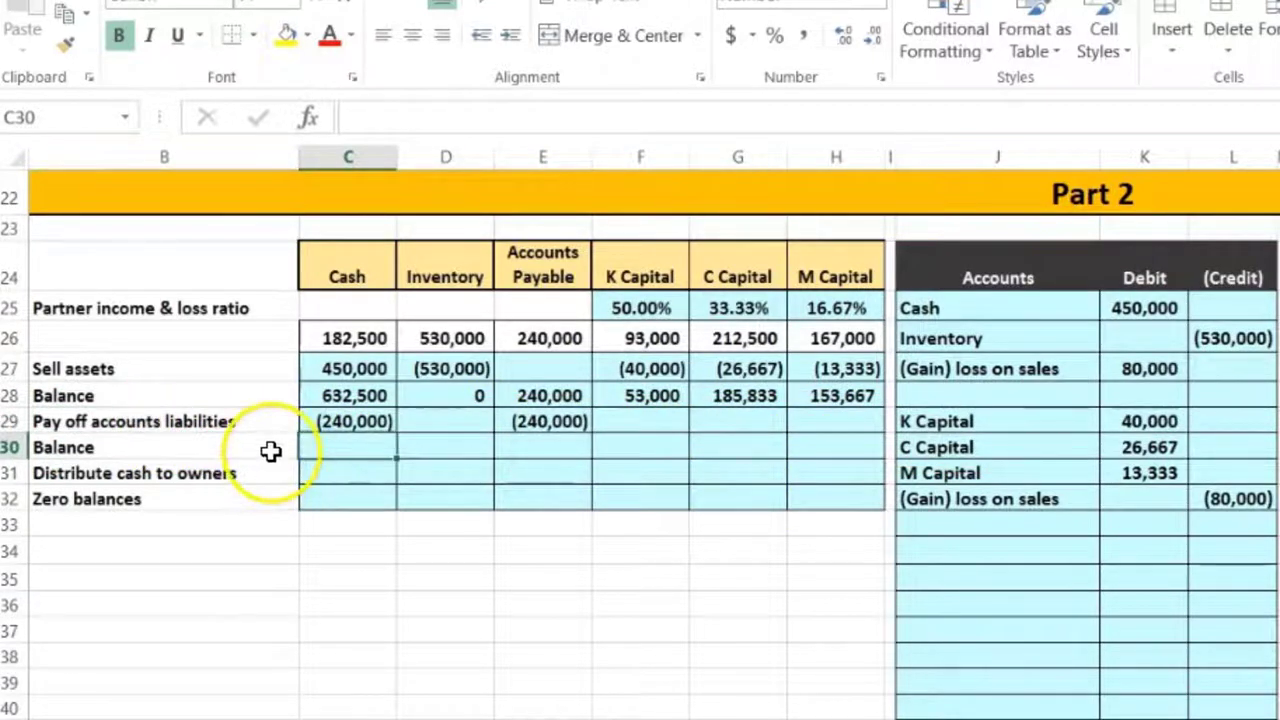
type("=")
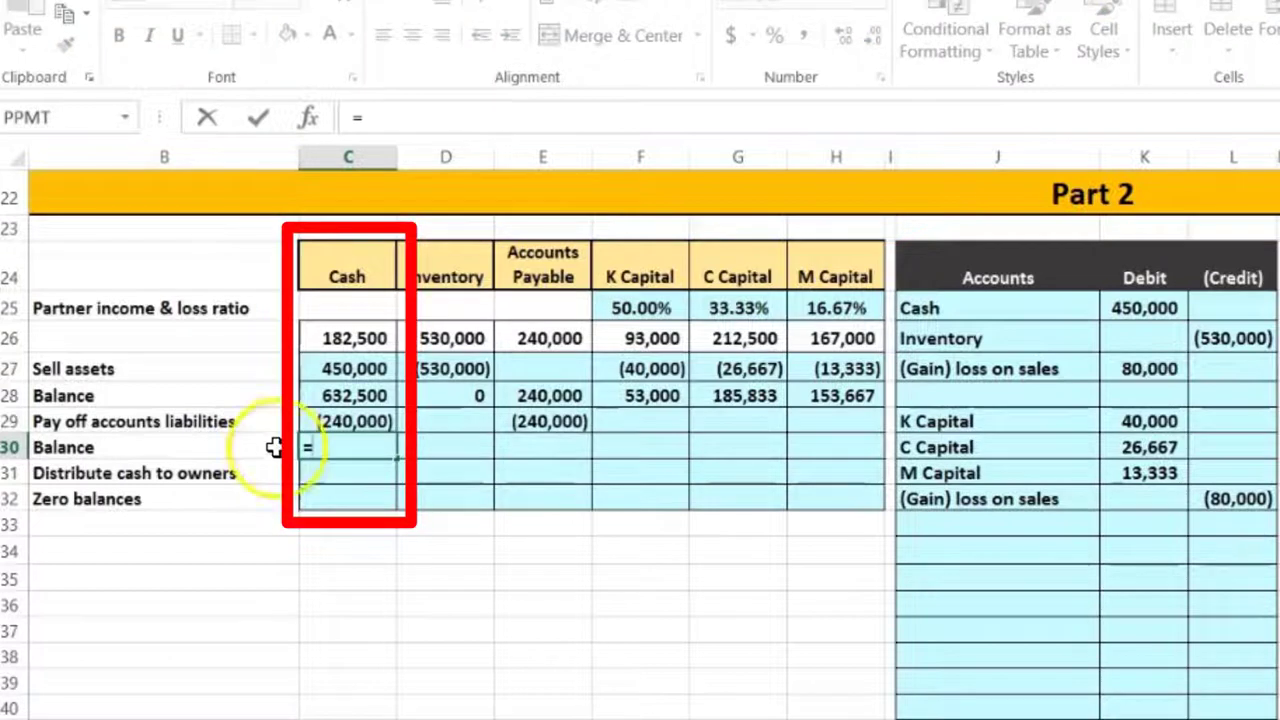
left_click(325, 398)
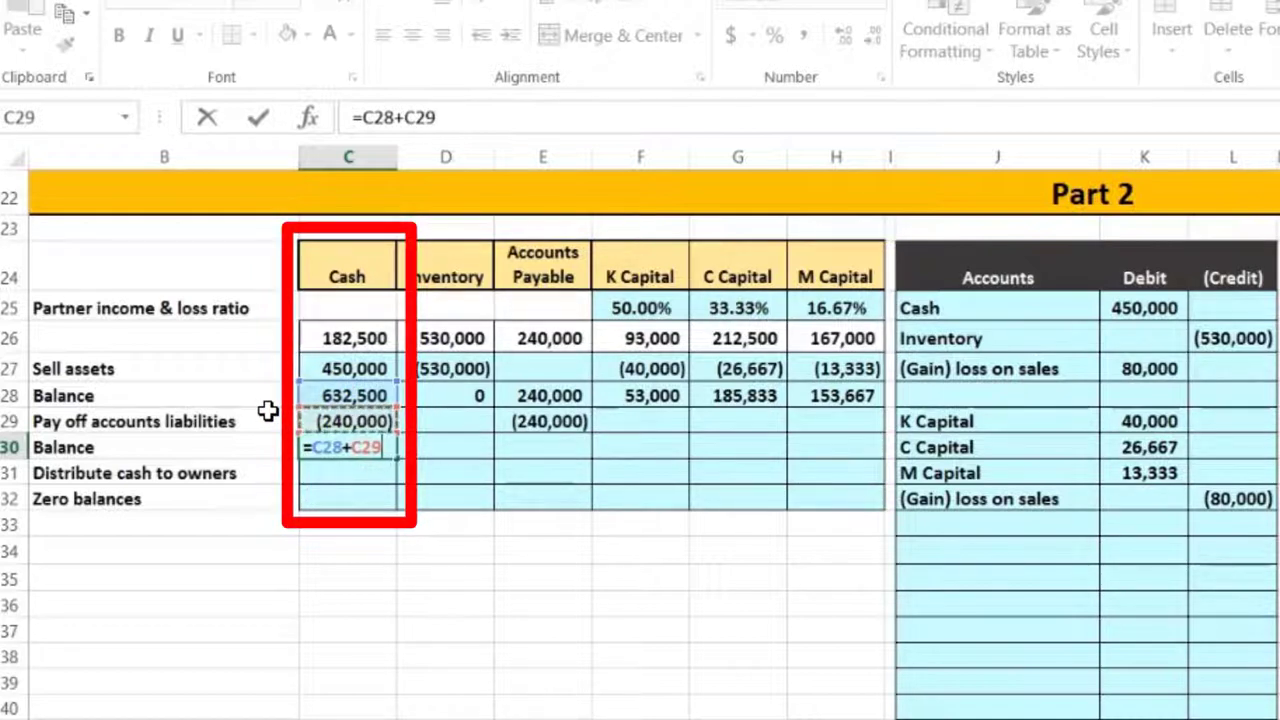
key("Return")
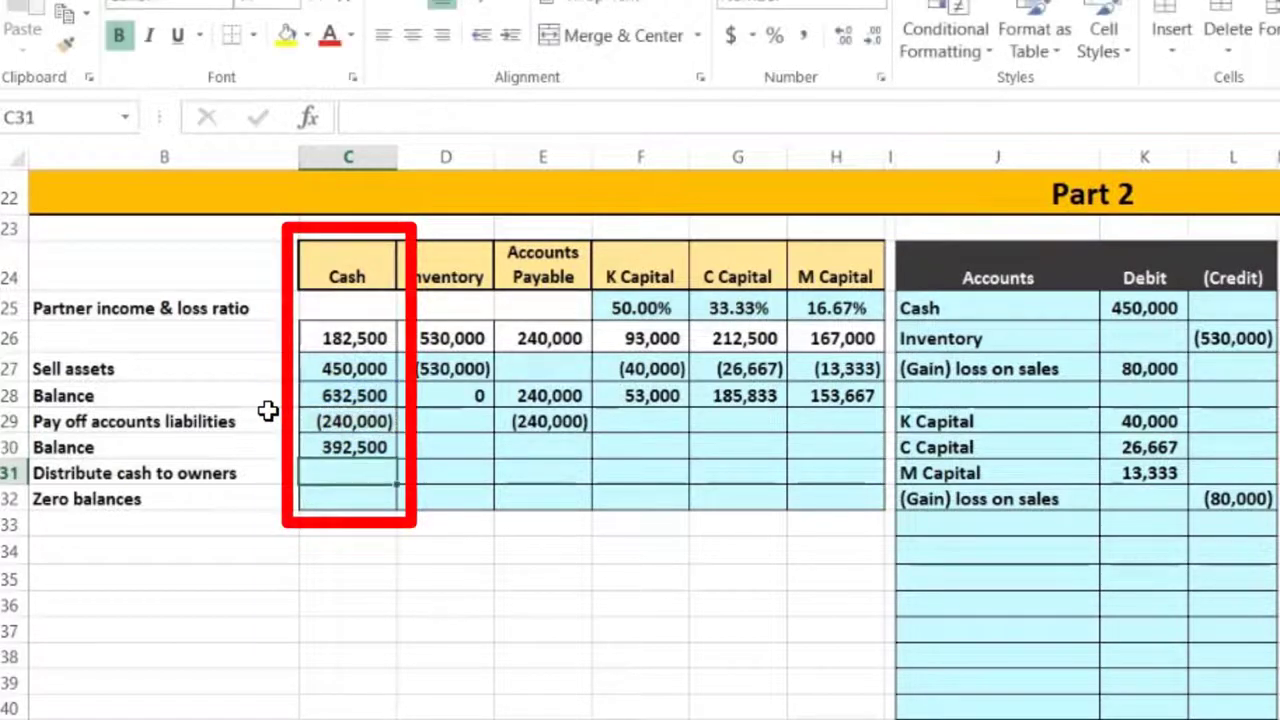
Step: Calculate the Accounts Payable balance after the payoff in E30 with =E28+E29
key("Up")
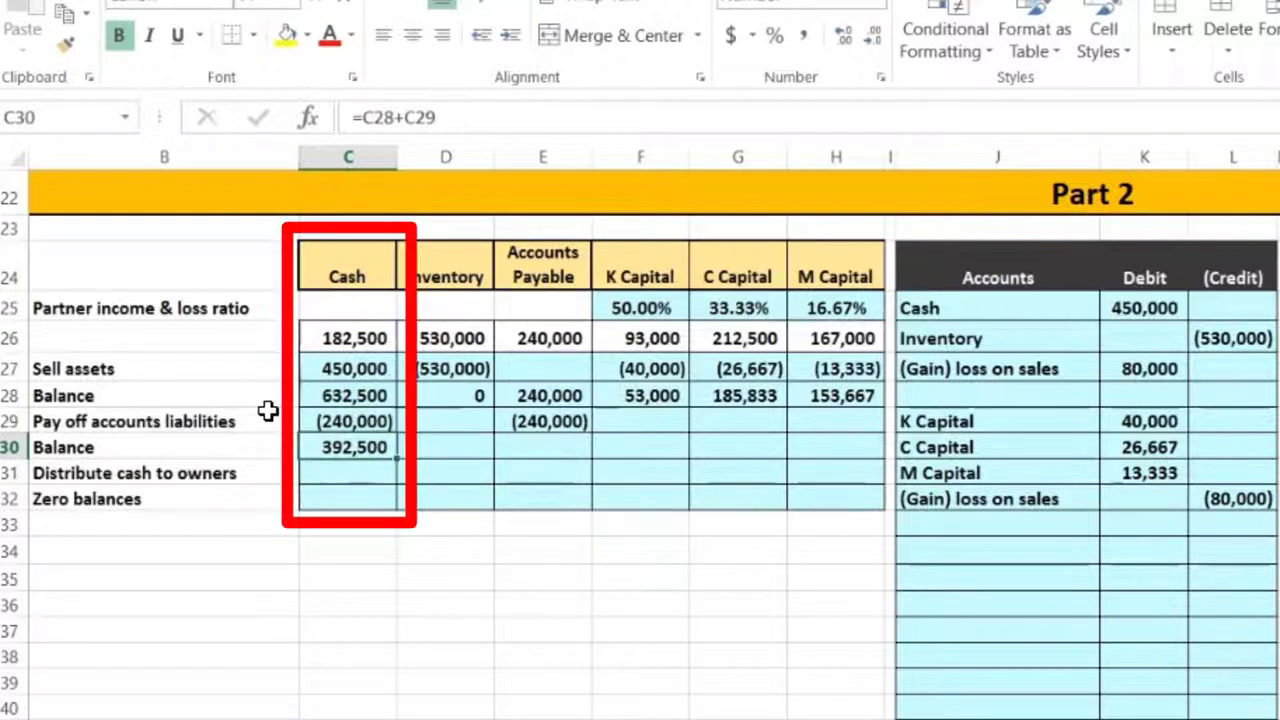
key("Right")
key("Right")
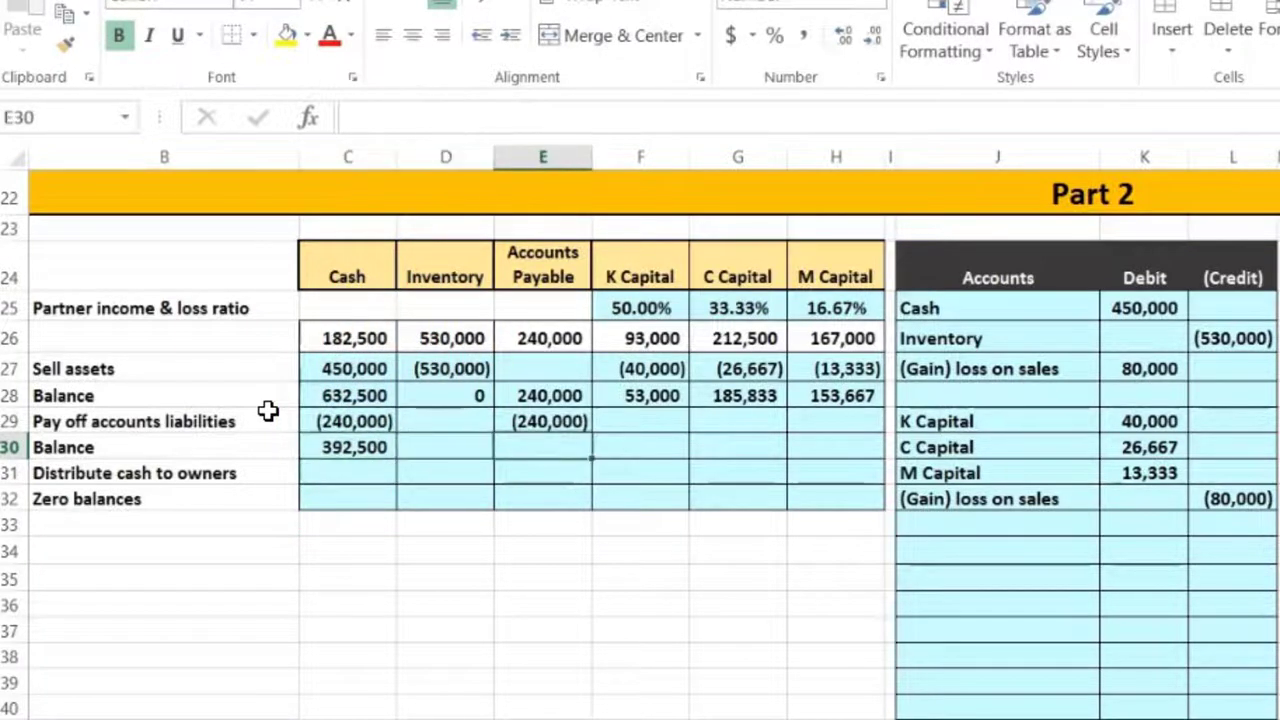
type("=")
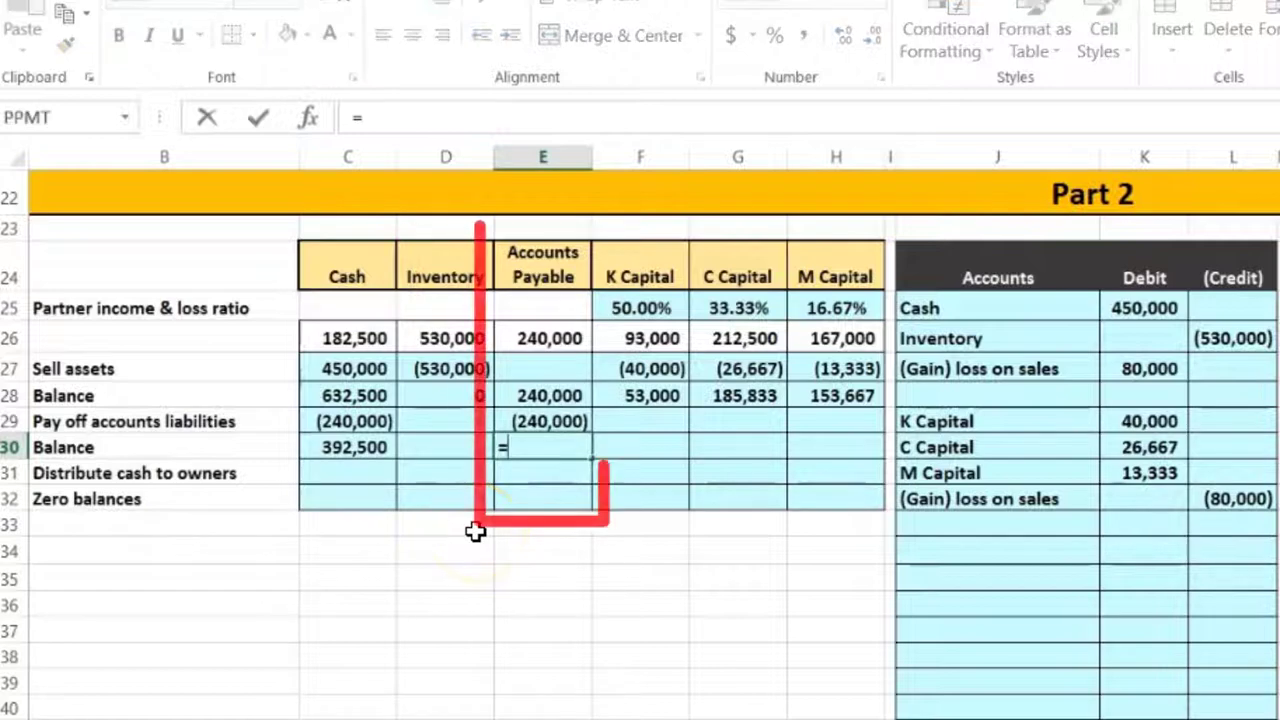
left_click(558, 395)
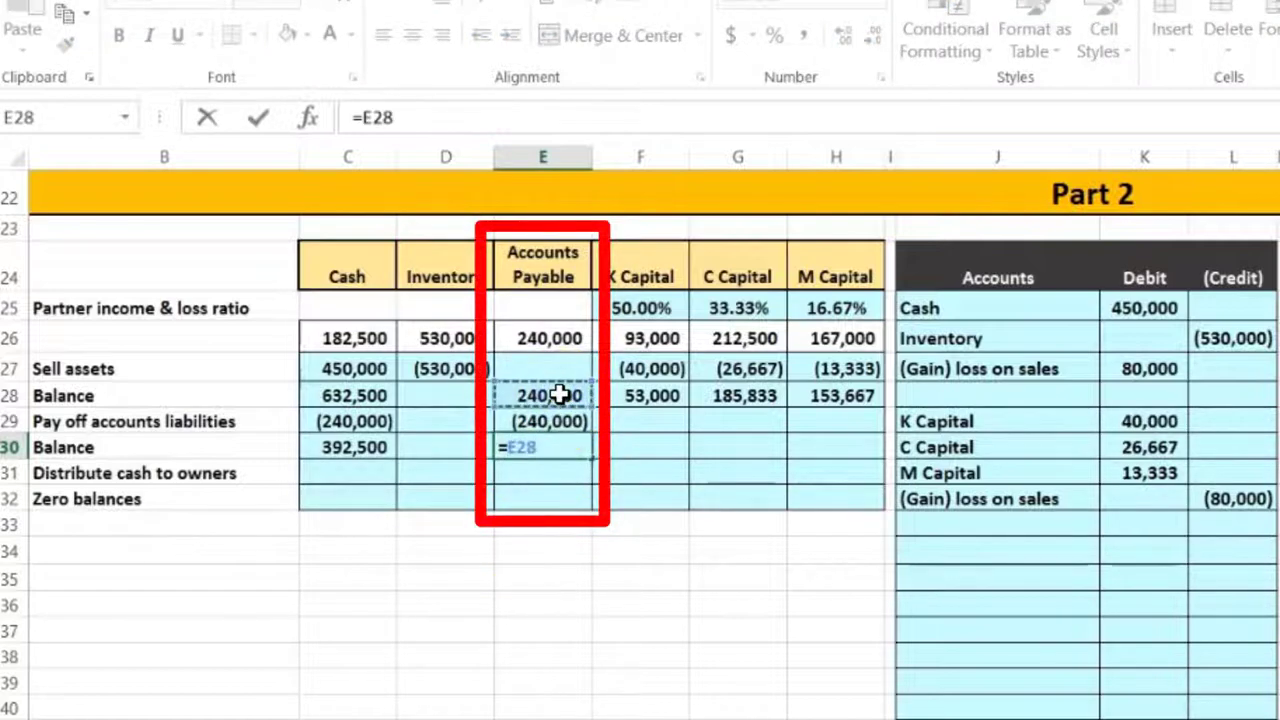
type("+")
left_click(561, 421)
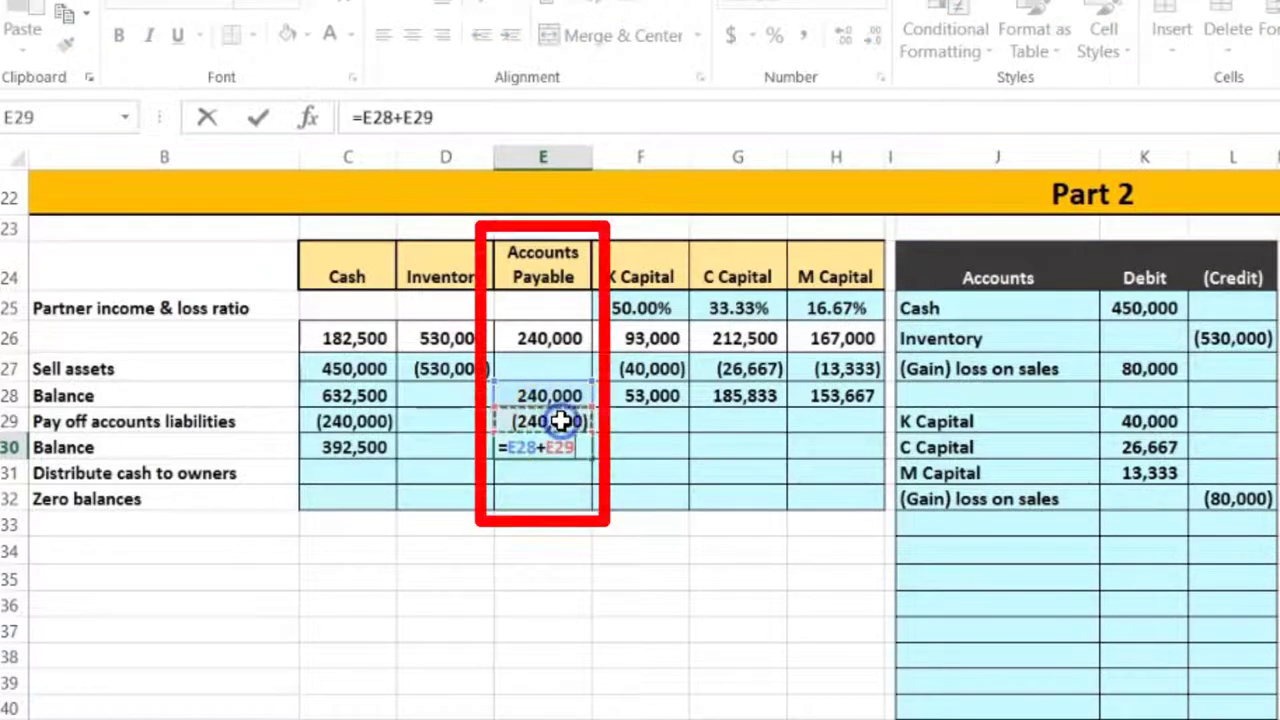
key("Return")
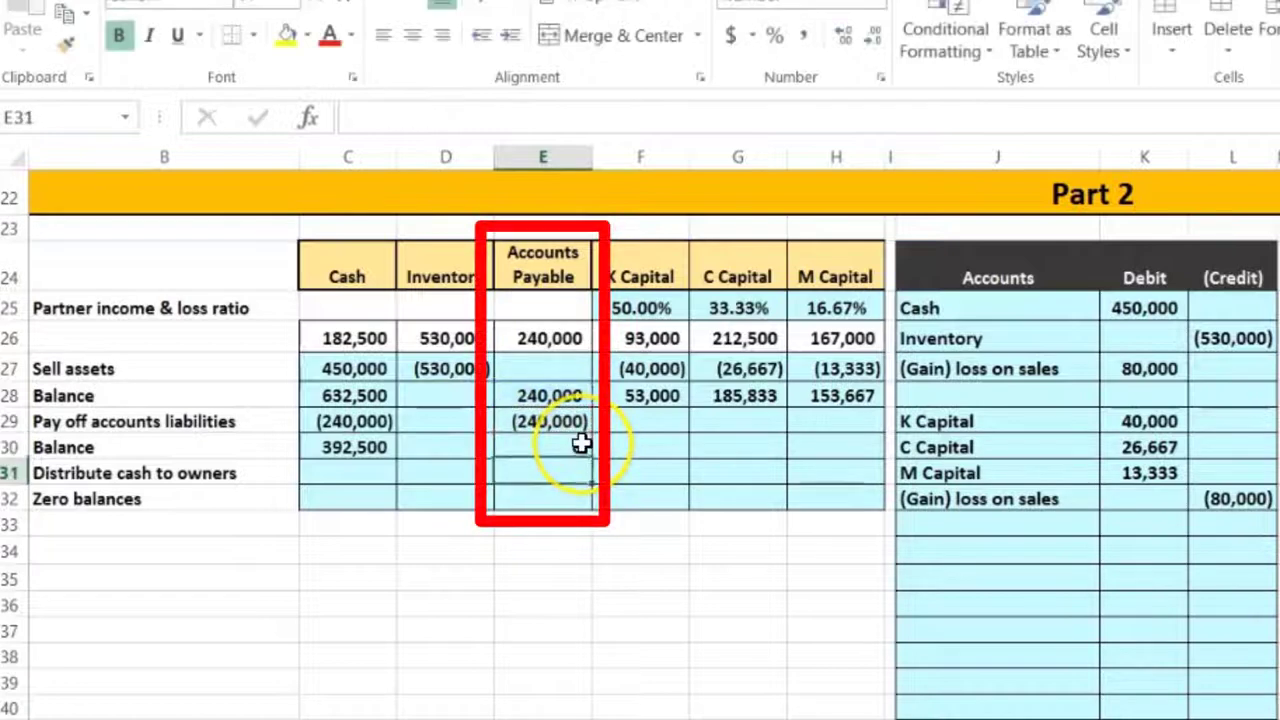
Step: Carry the K, C and M Capital balances into F30, G30 and H30 with =F28, =G28 and =H28
key("Right")
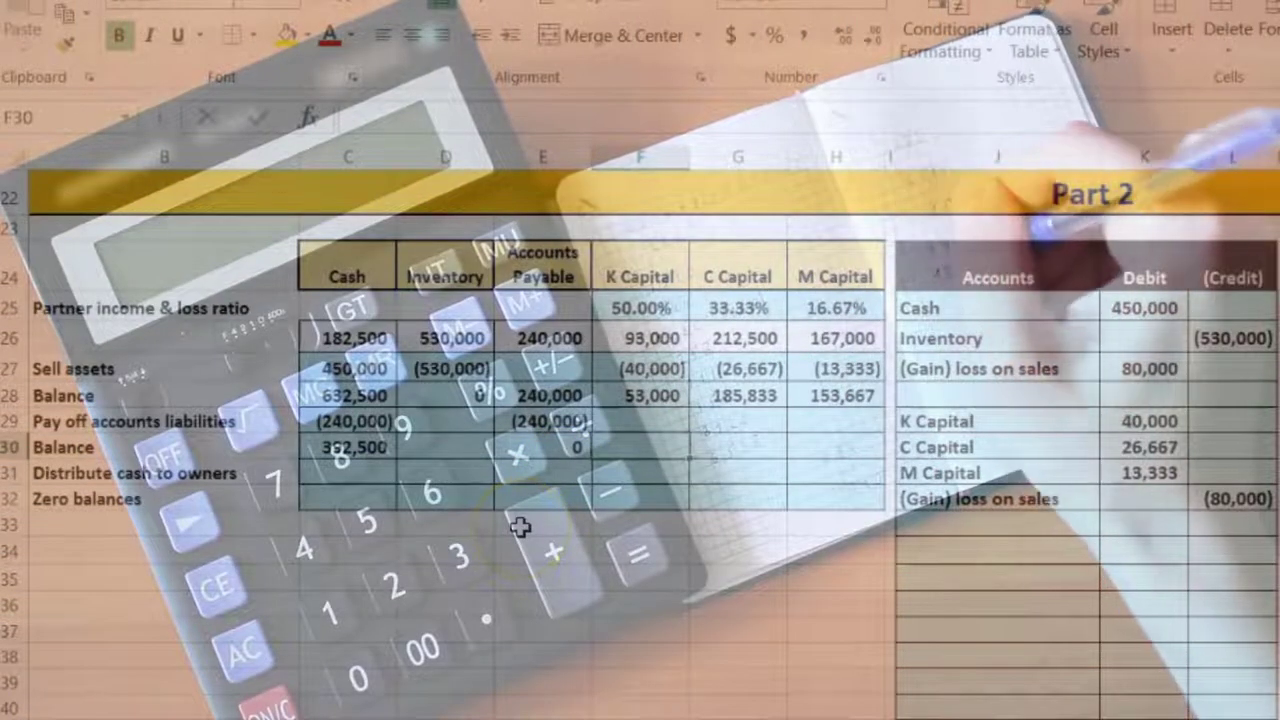
left_click(597, 492)
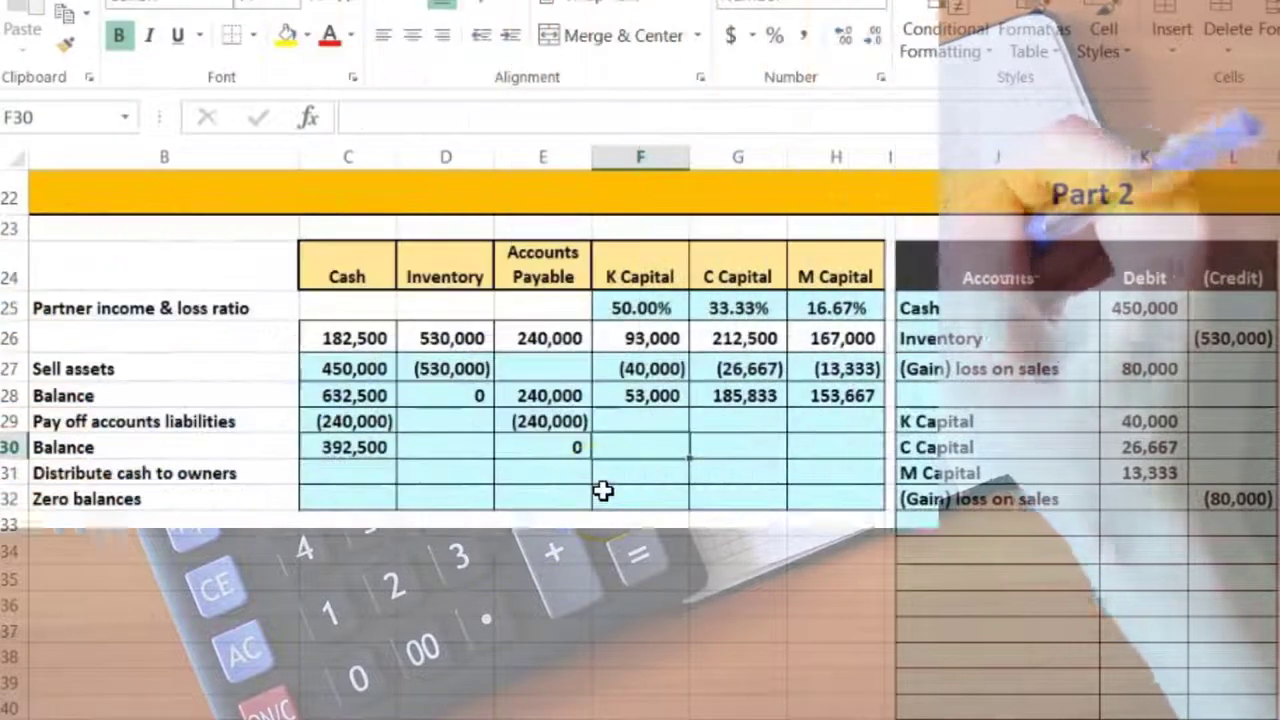
type("=")
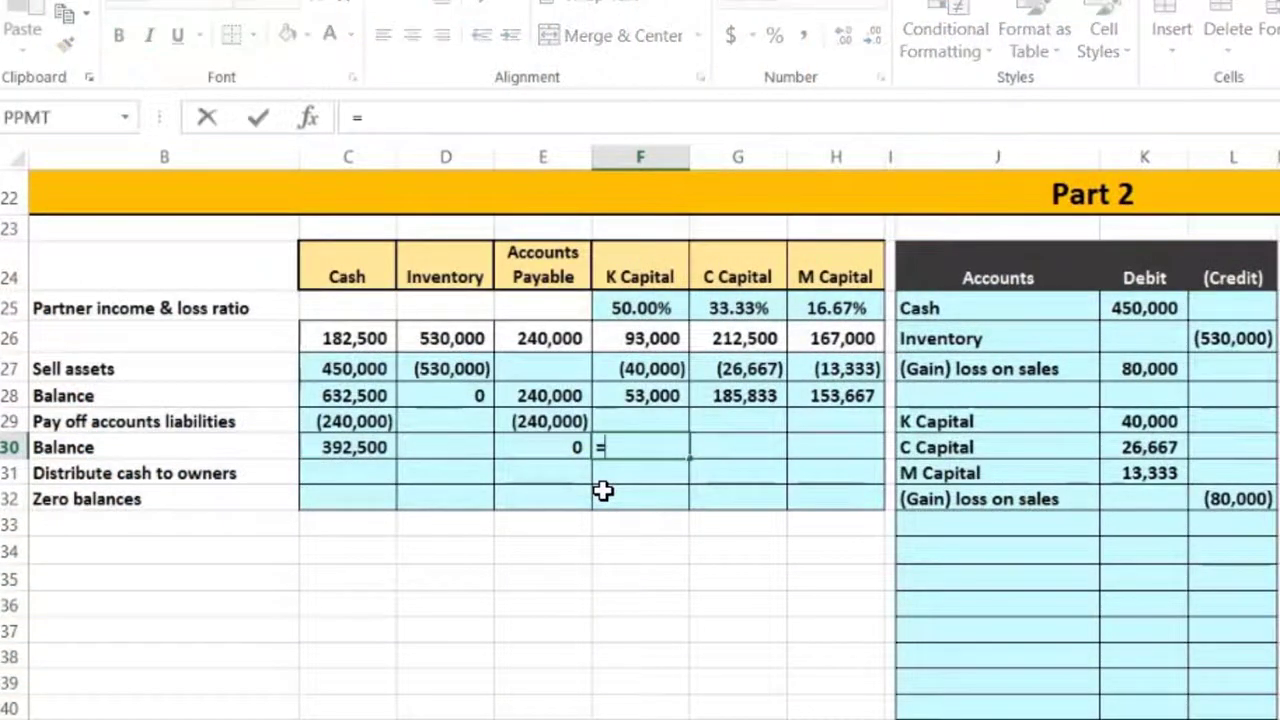
left_click(636, 395)
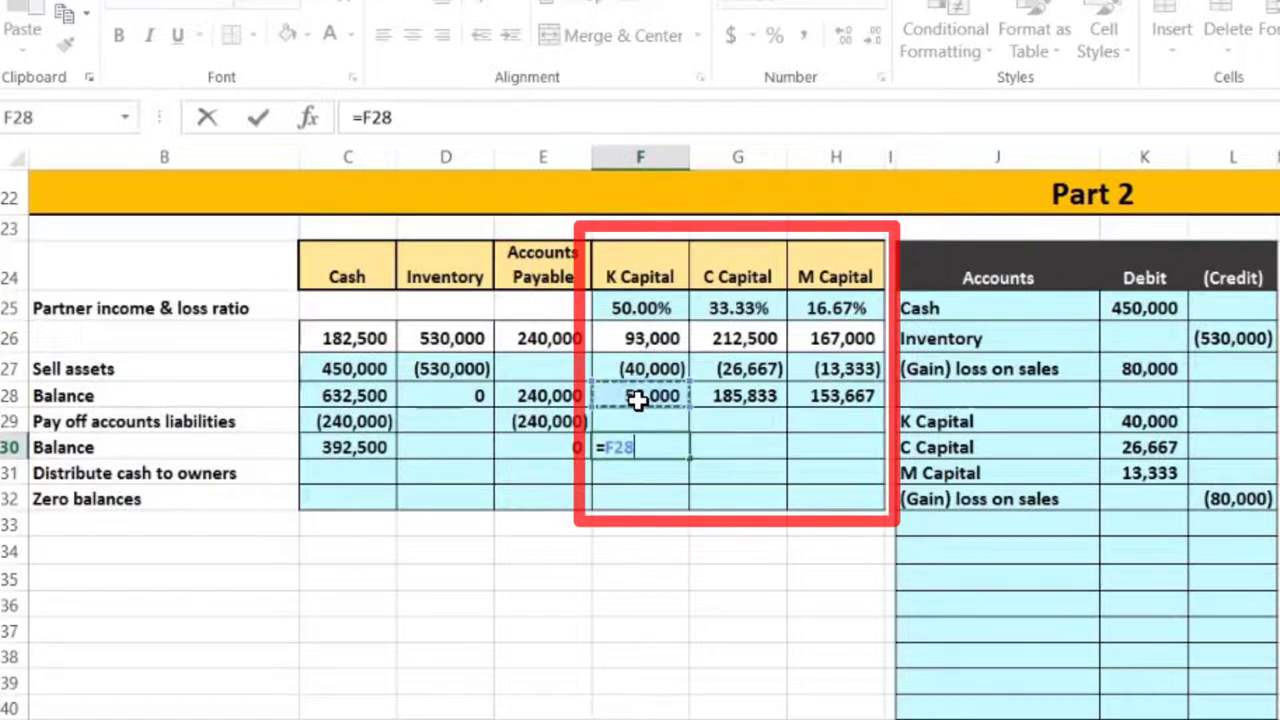
key("Tab")
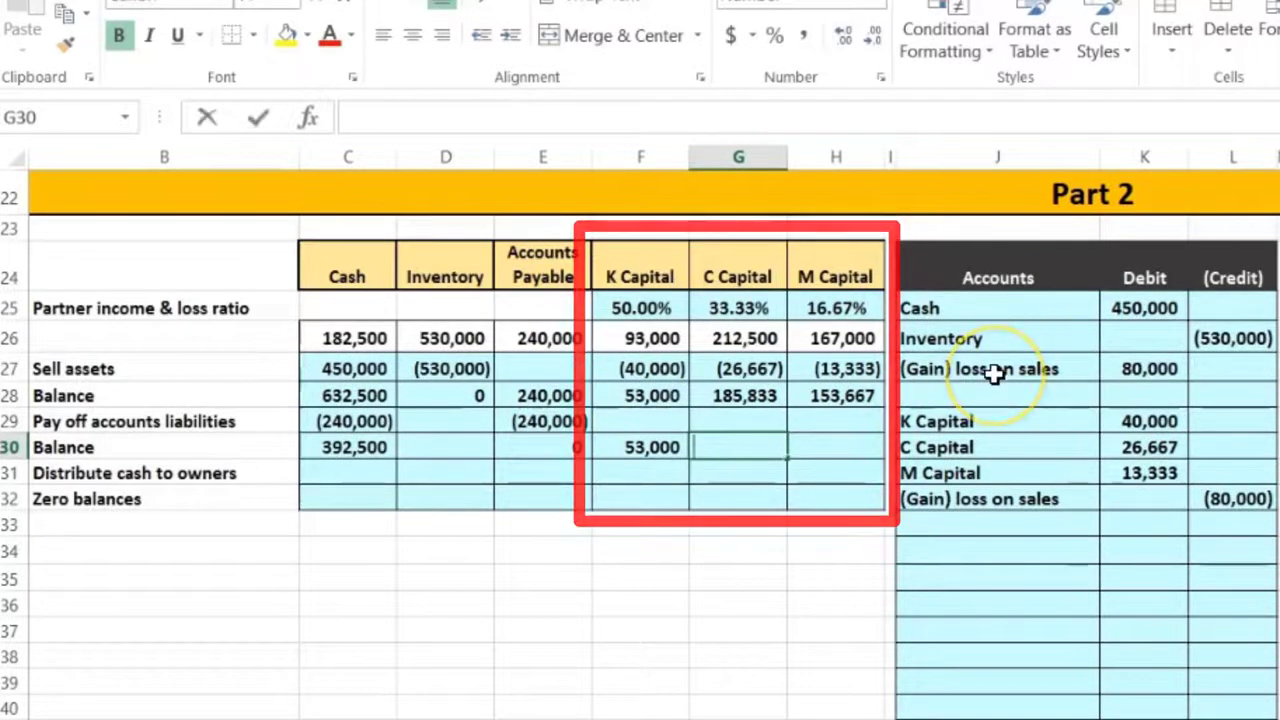
type("=")
left_click(752, 395)
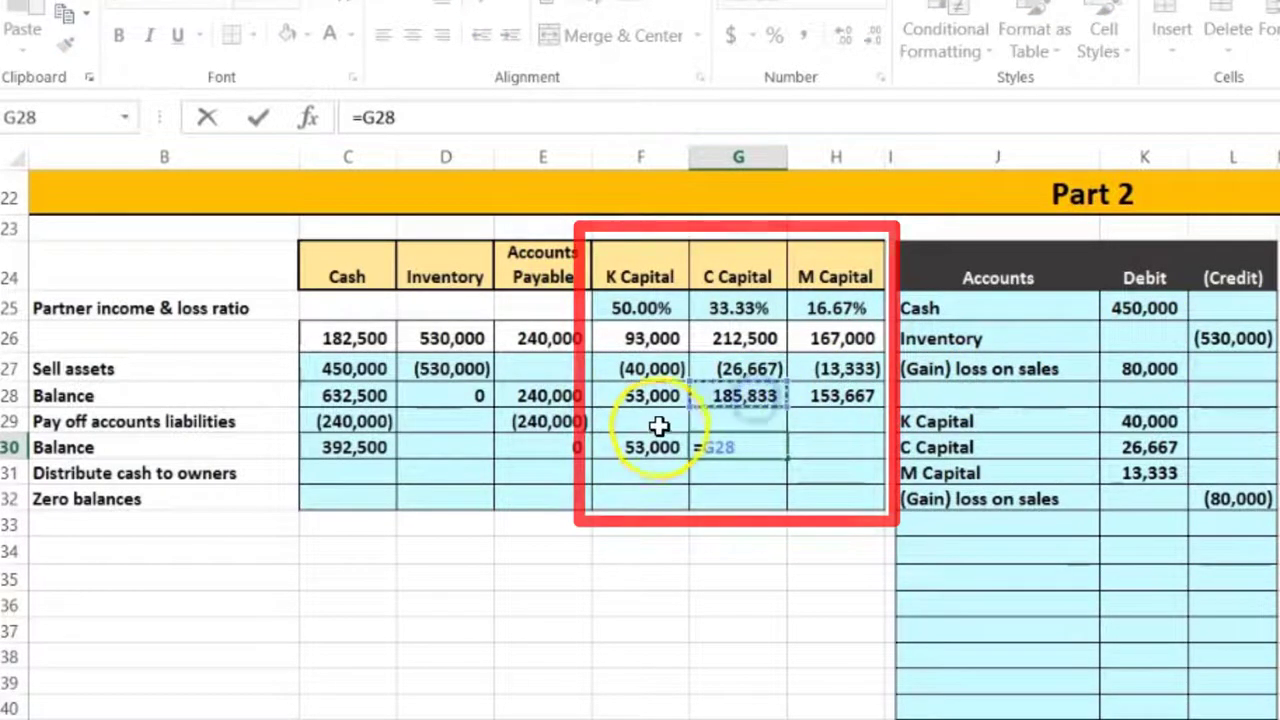
key("Tab")
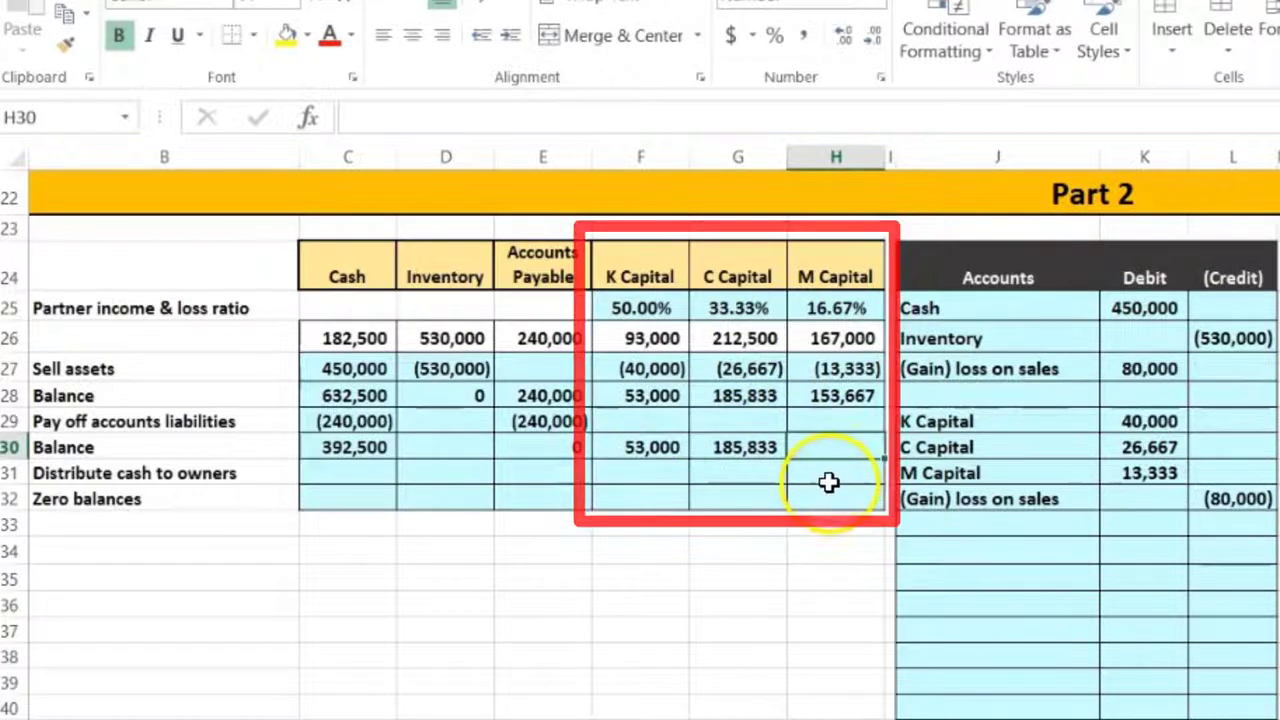
type("=")
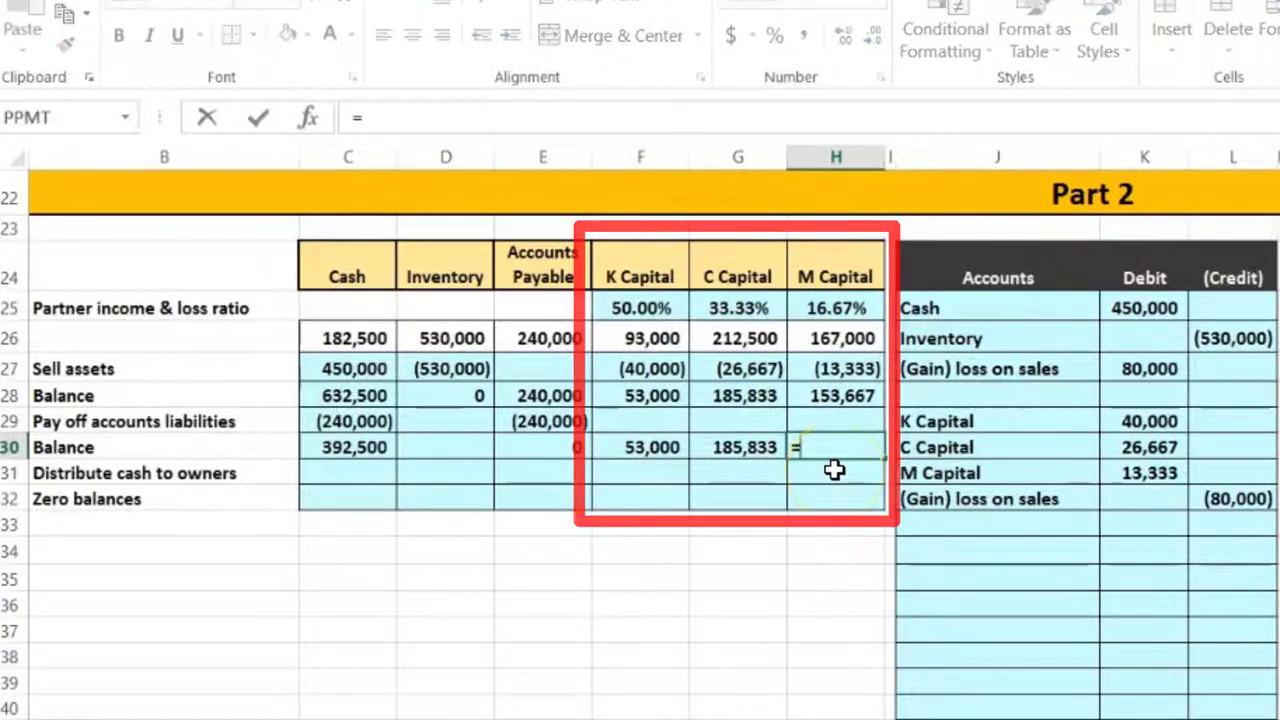
left_click(834, 395)
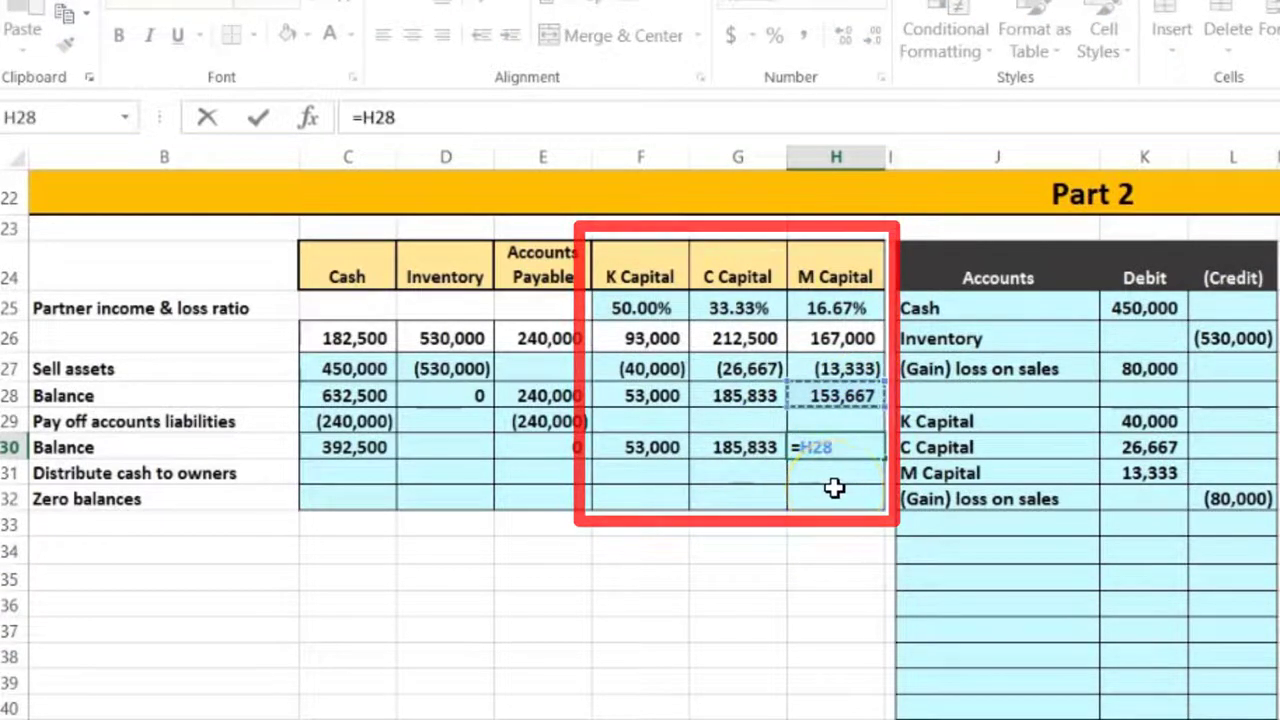
key("Return")
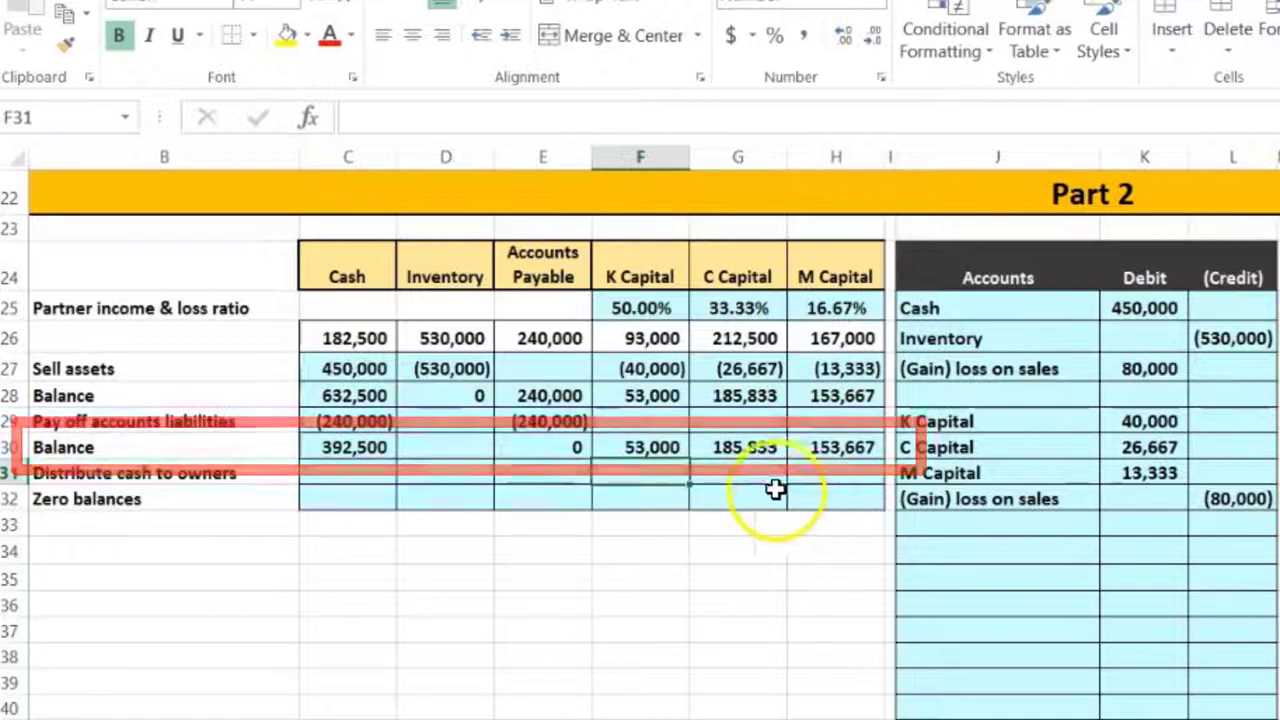
Step: Review the Balance row after the liabilities payoff, C30 to H30, and the Accounts payable row of the trial balance
left_click(373, 450)
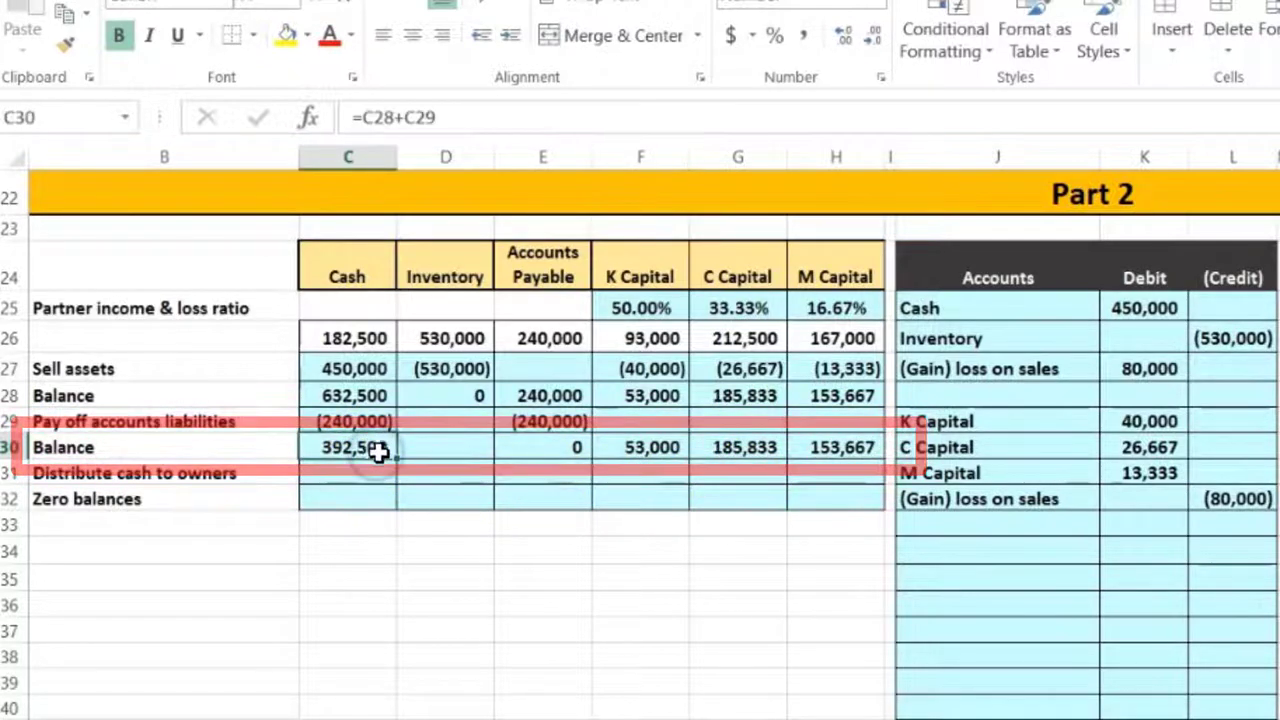
left_click(663, 455)
left_click_drag(688, 459, 808, 451)
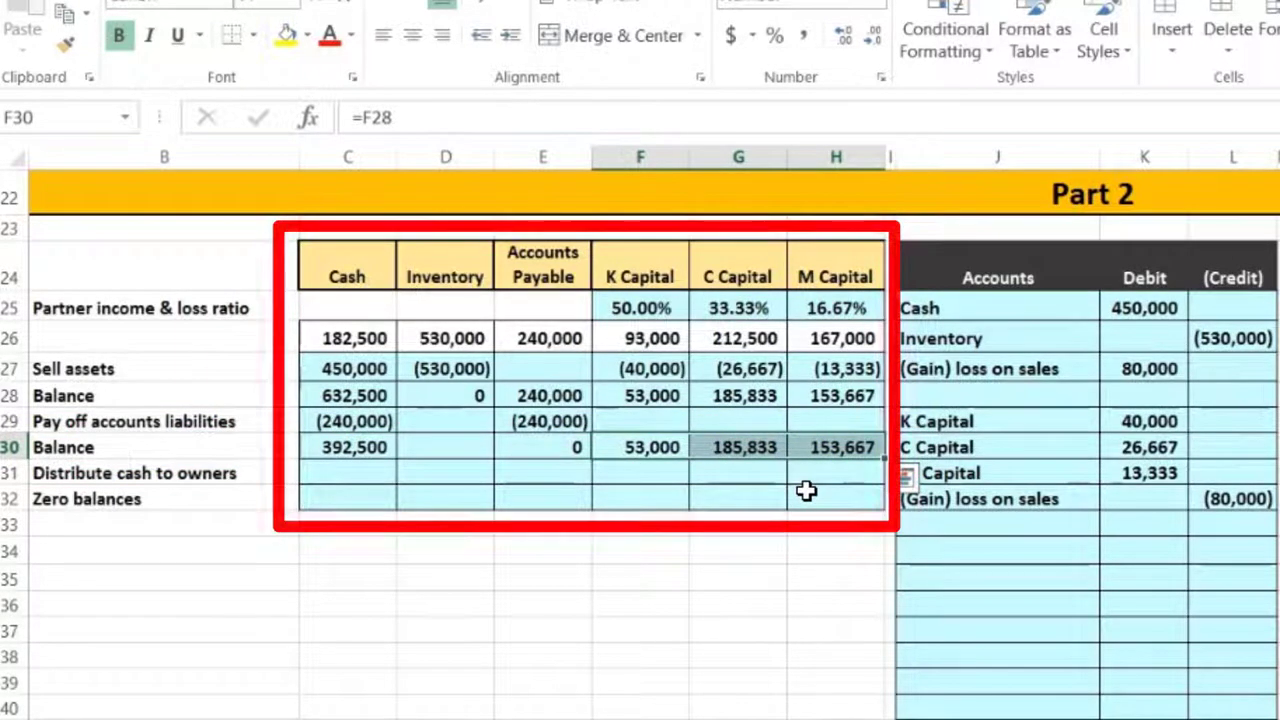
left_click(572, 447)
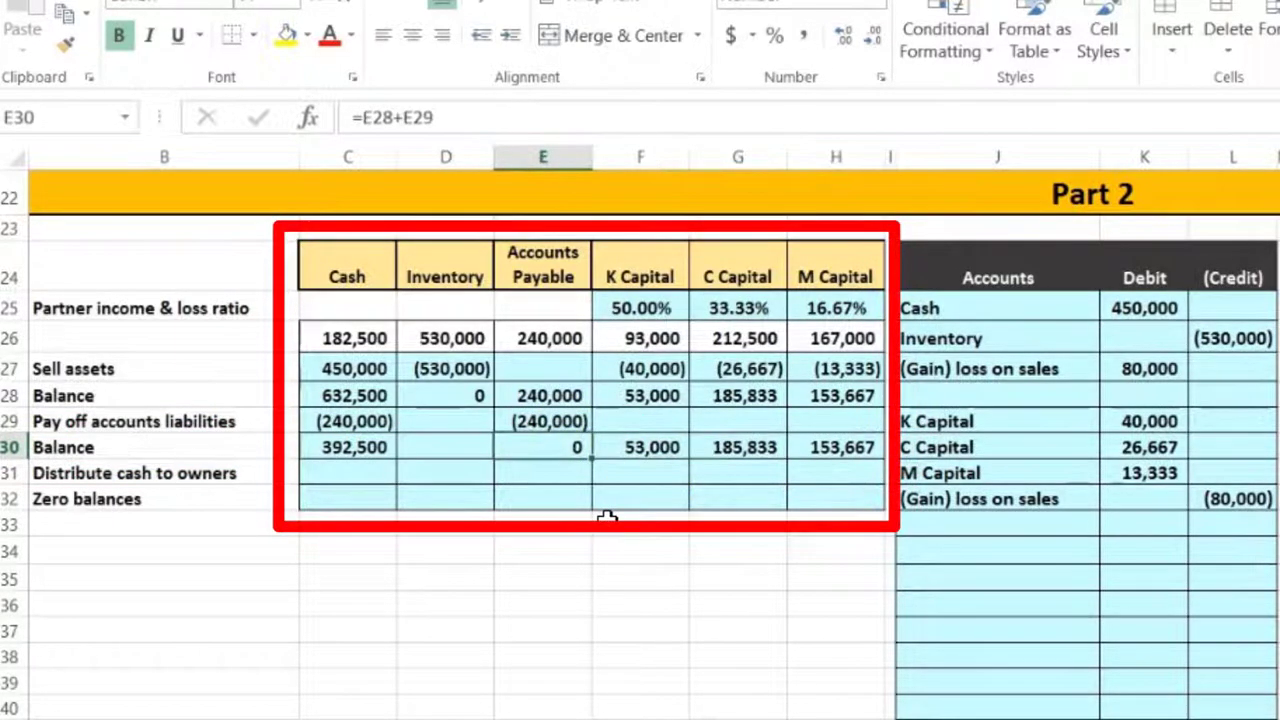
key("Right")
key("Right")
key("Right")
key("Right")
key("Right")
key("Right")
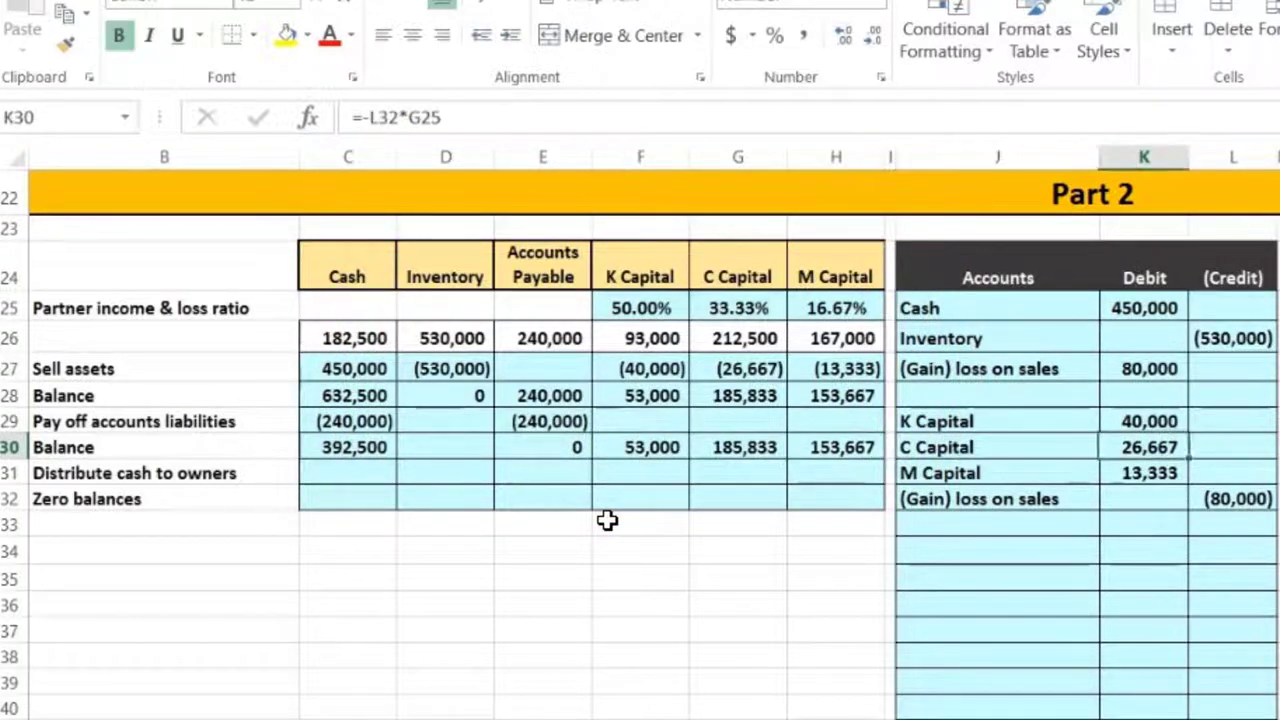
key("Right")
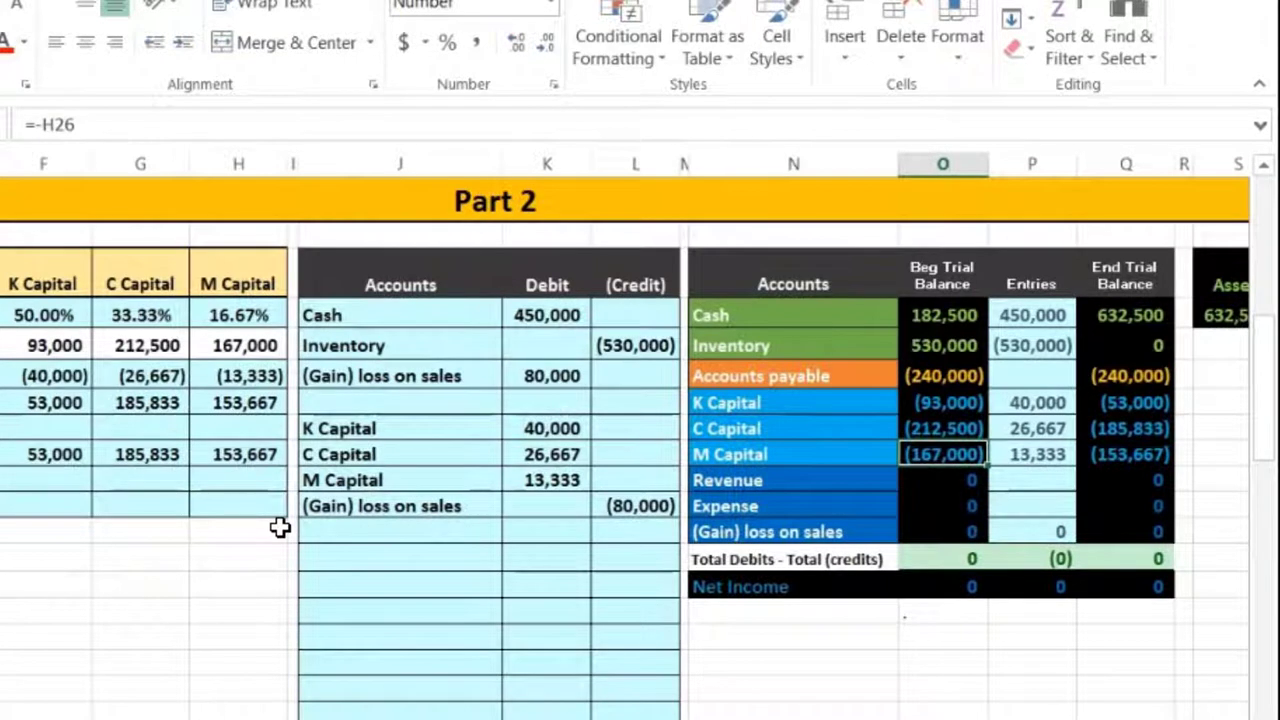
left_click_drag(766, 377, 1023, 370)
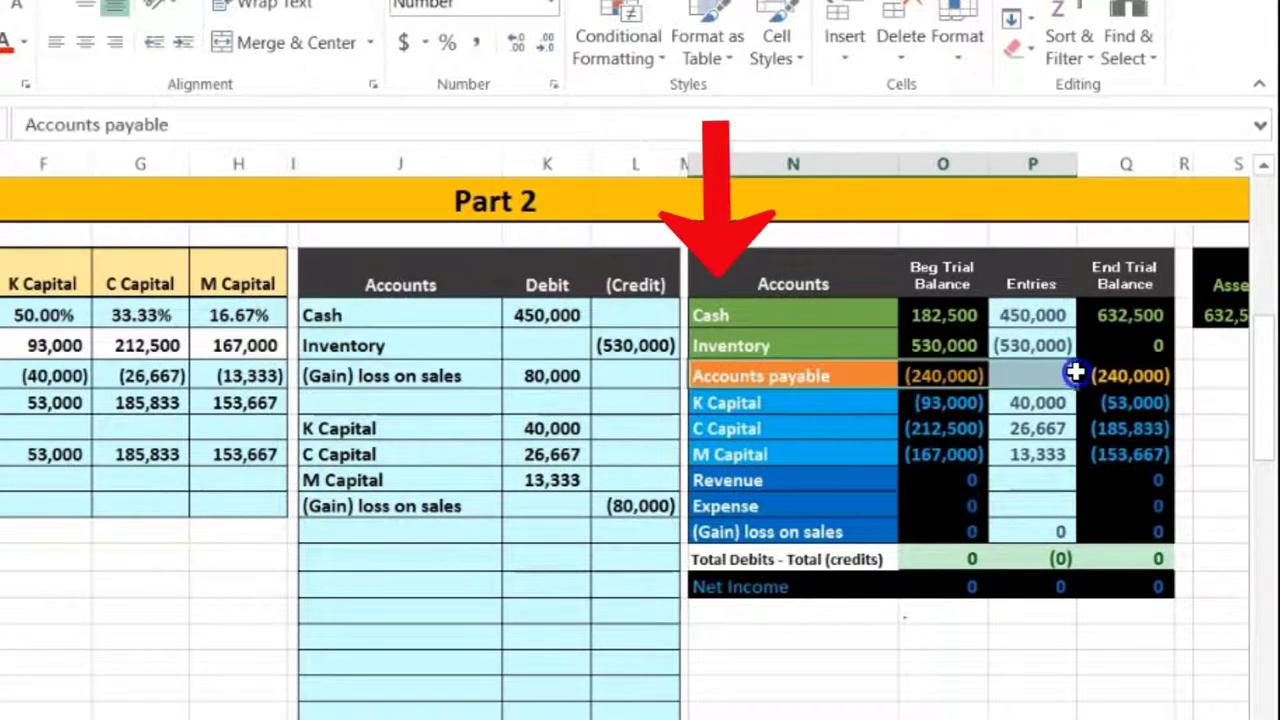
Step: Copy the Cash account name from the trial balance into J35 of the journal as values only
left_click(828, 312)
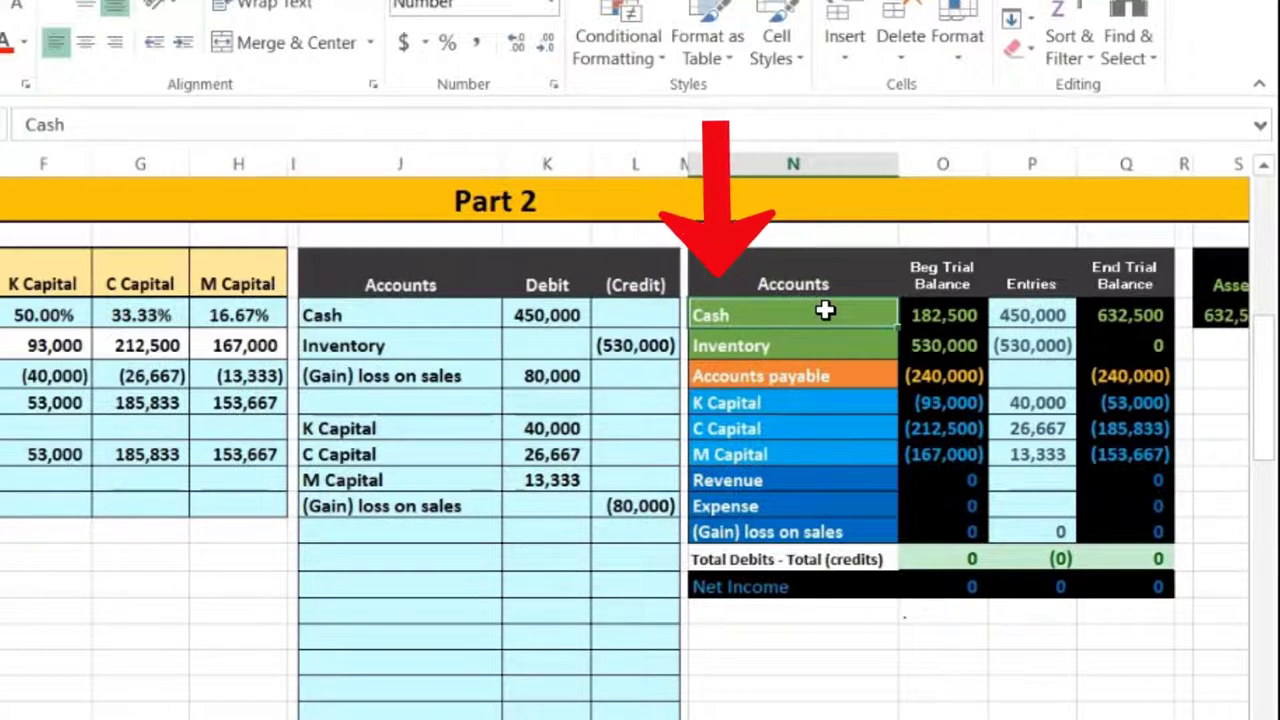
mouse_move(826, 314)
left_mouse_down()
mouse_move(1122, 314)
mouse_move(1105, 315)
left_mouse_up()
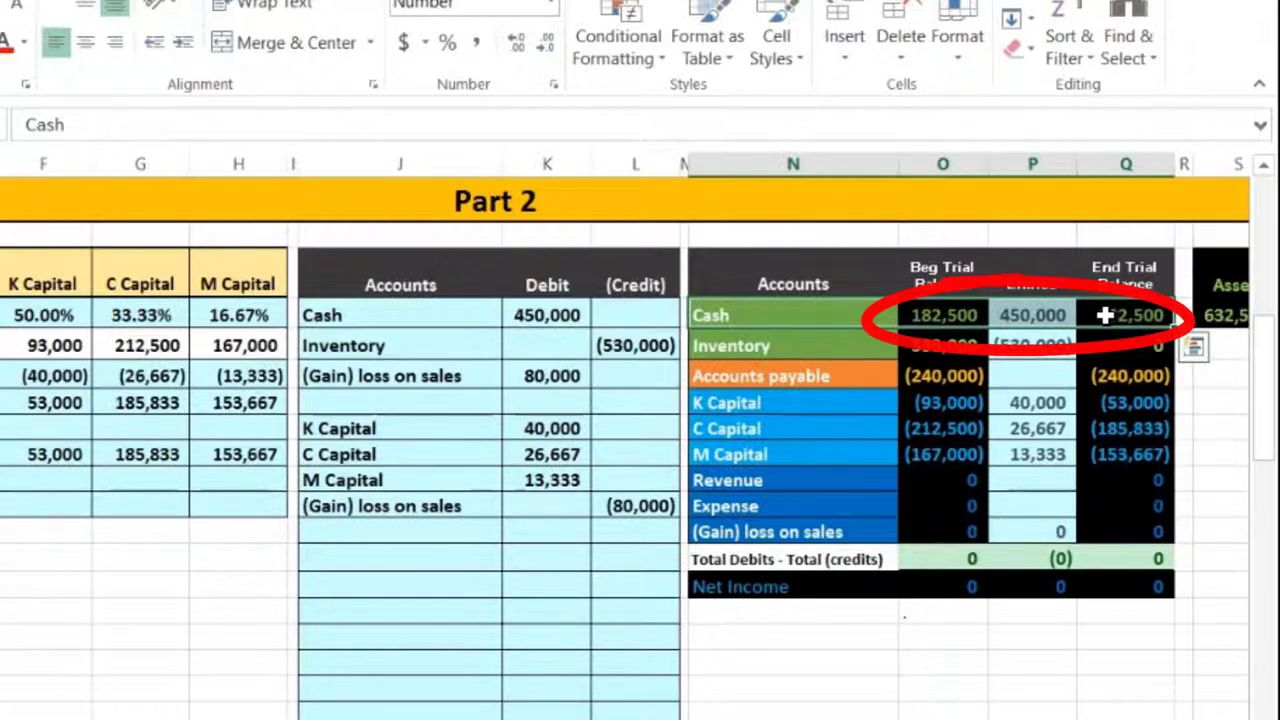
left_click_drag(1105, 315, 843, 312)
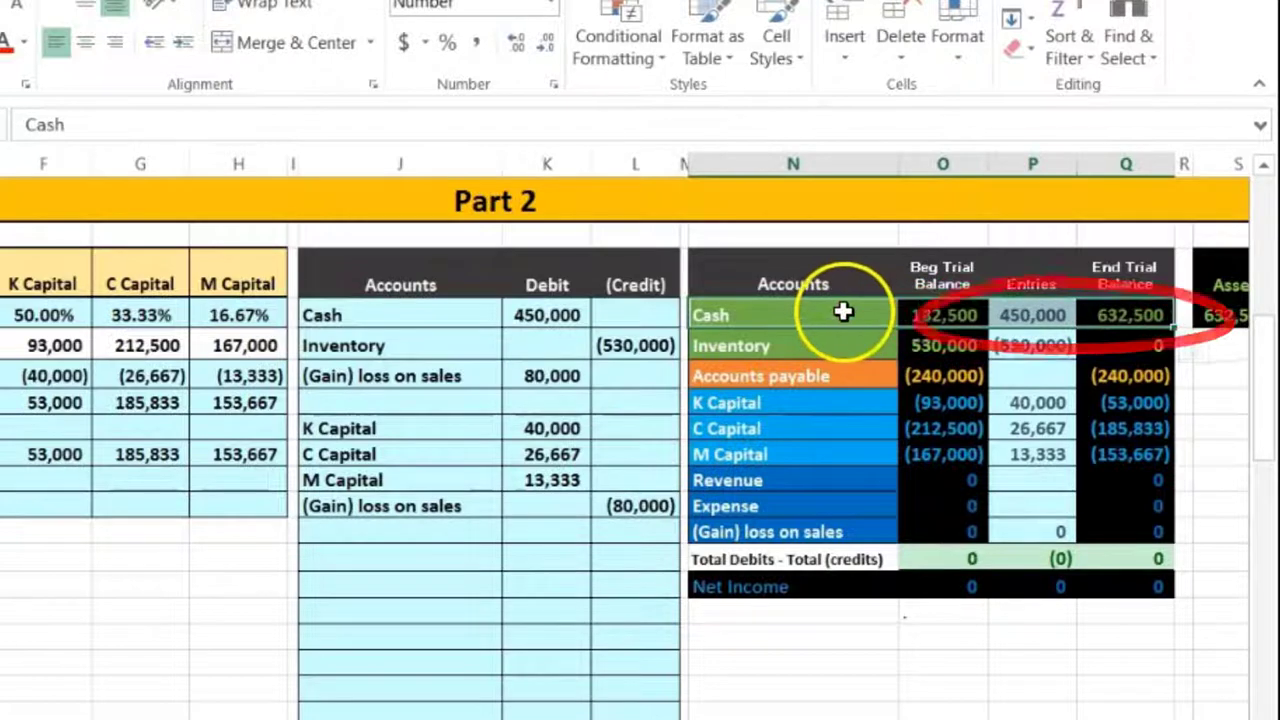
left_click(843, 312)
right_click(843, 312)
left_click(874, 346)
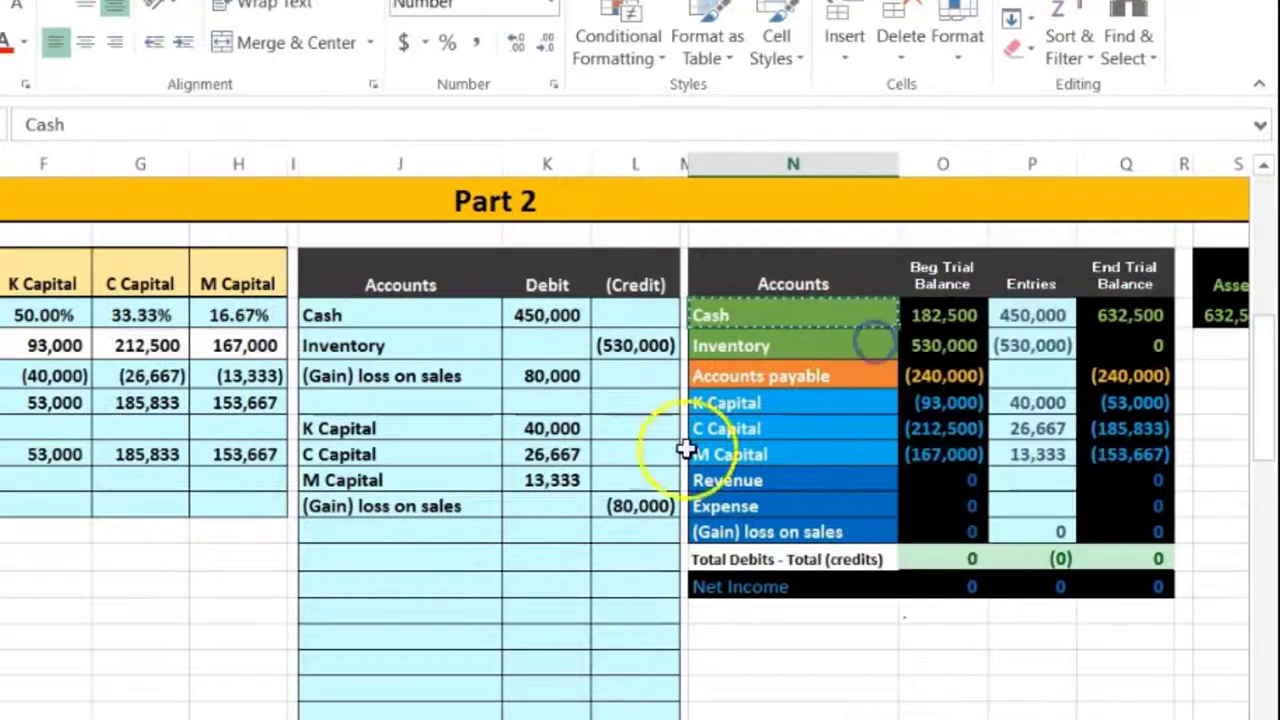
left_click(447, 527)
left_click(437, 557)
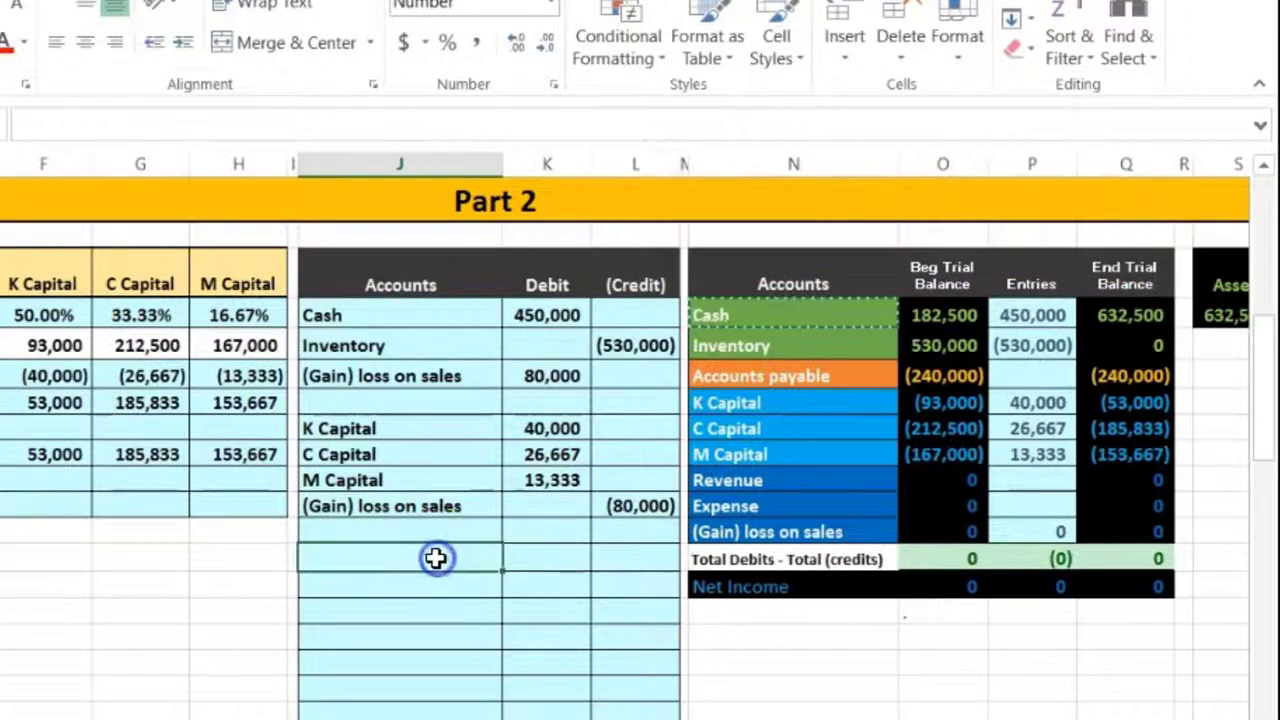
left_click(414, 586)
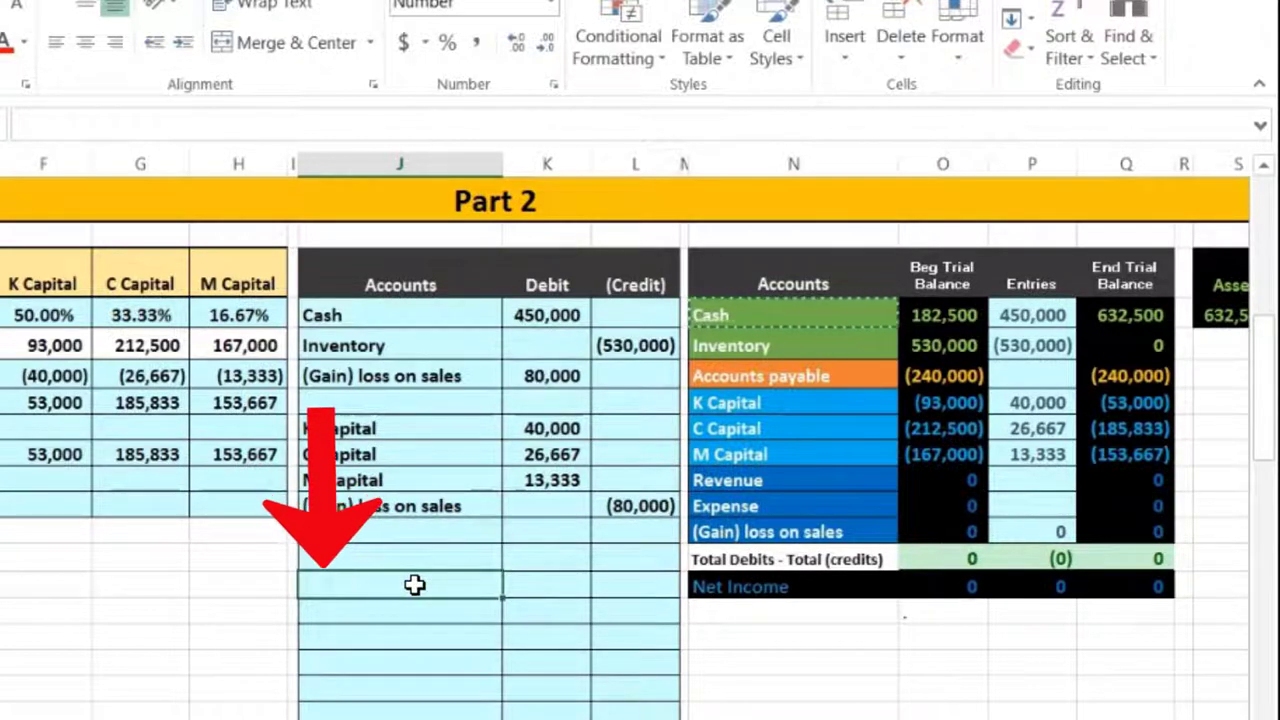
right_click(415, 585)
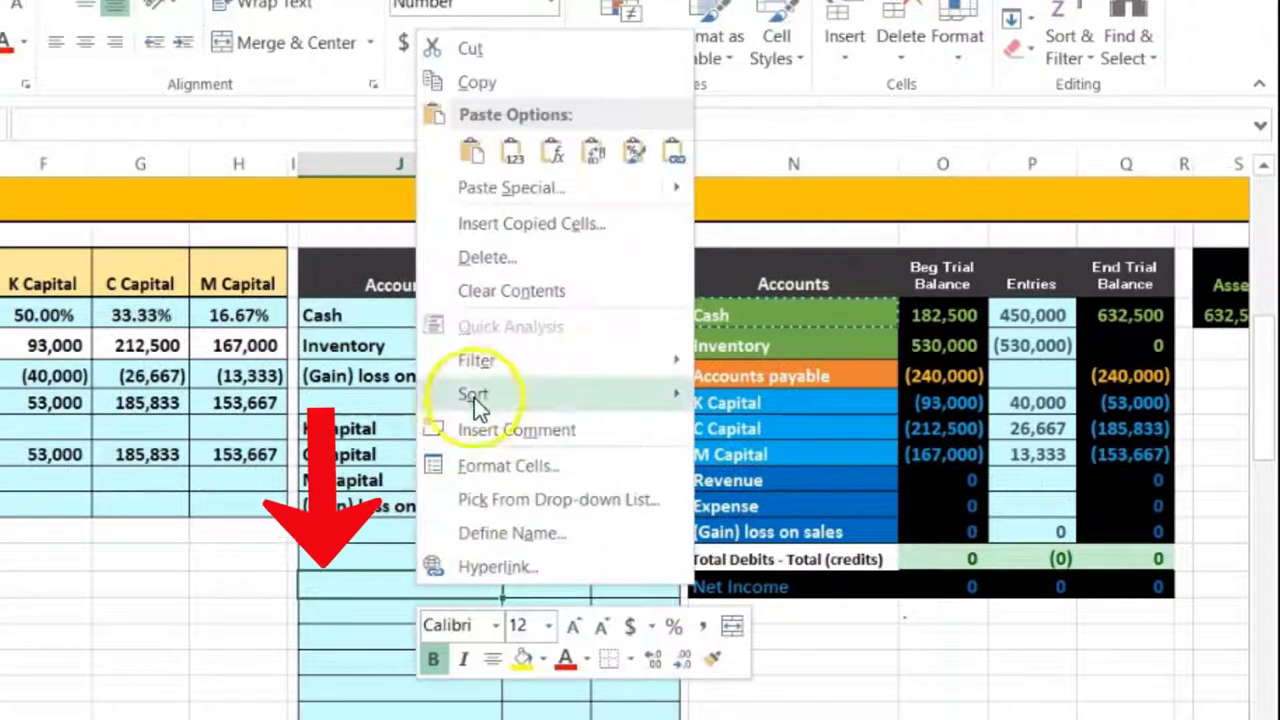
left_click(513, 154)
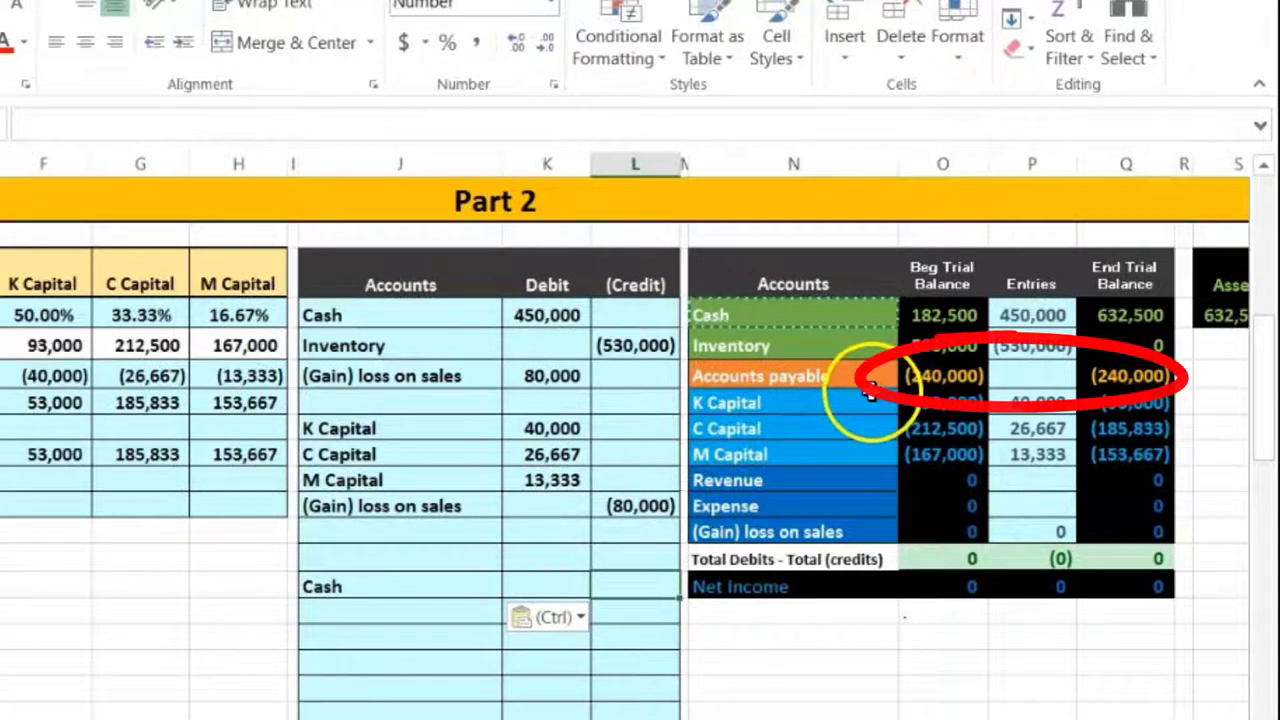
Step: Enter the payoff amounts in the journal: a credit of -240000 for Cash in L35 and a debit of 240000 in K34
type("-240000")
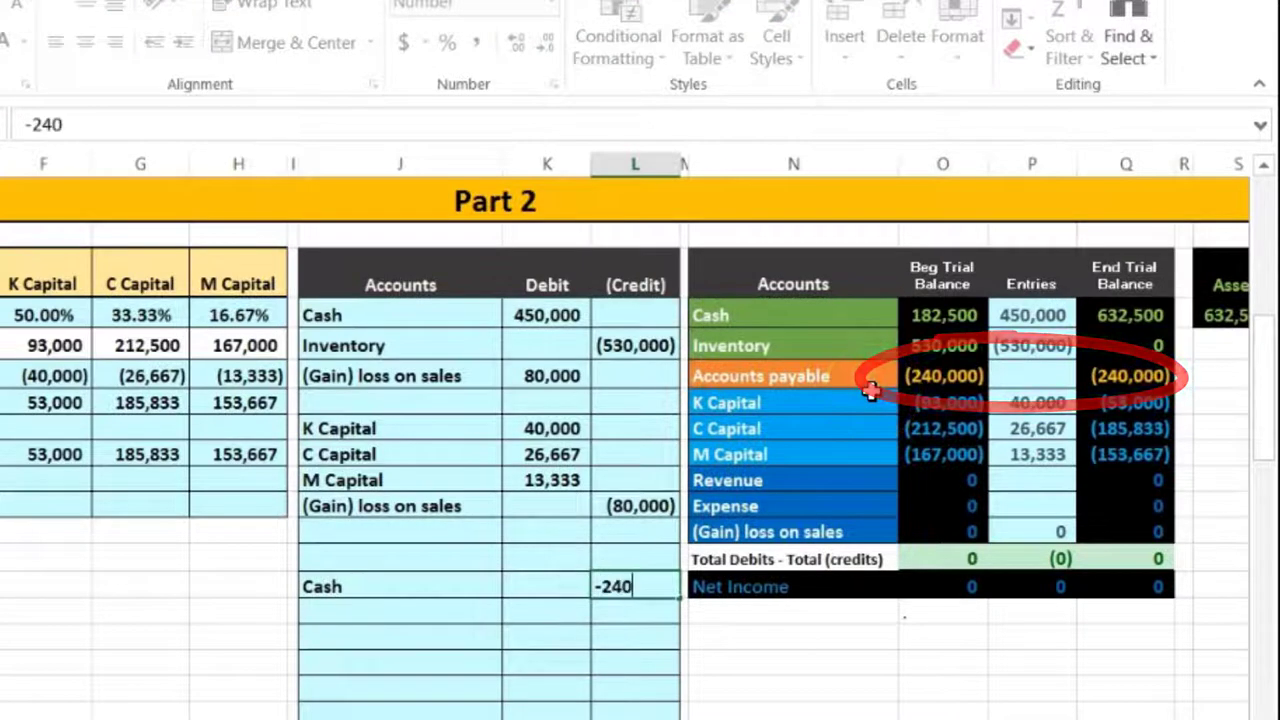
key("ctrl+Return")
key("Down")
key("Left")
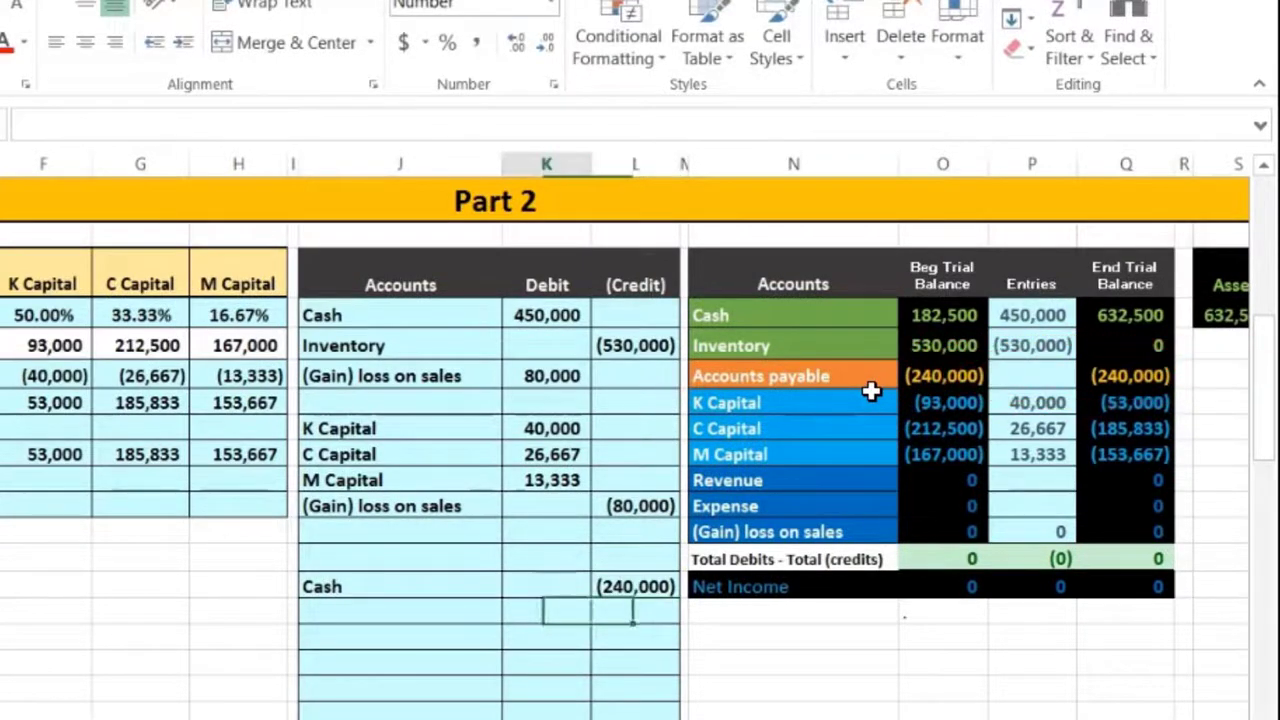
type("240000")
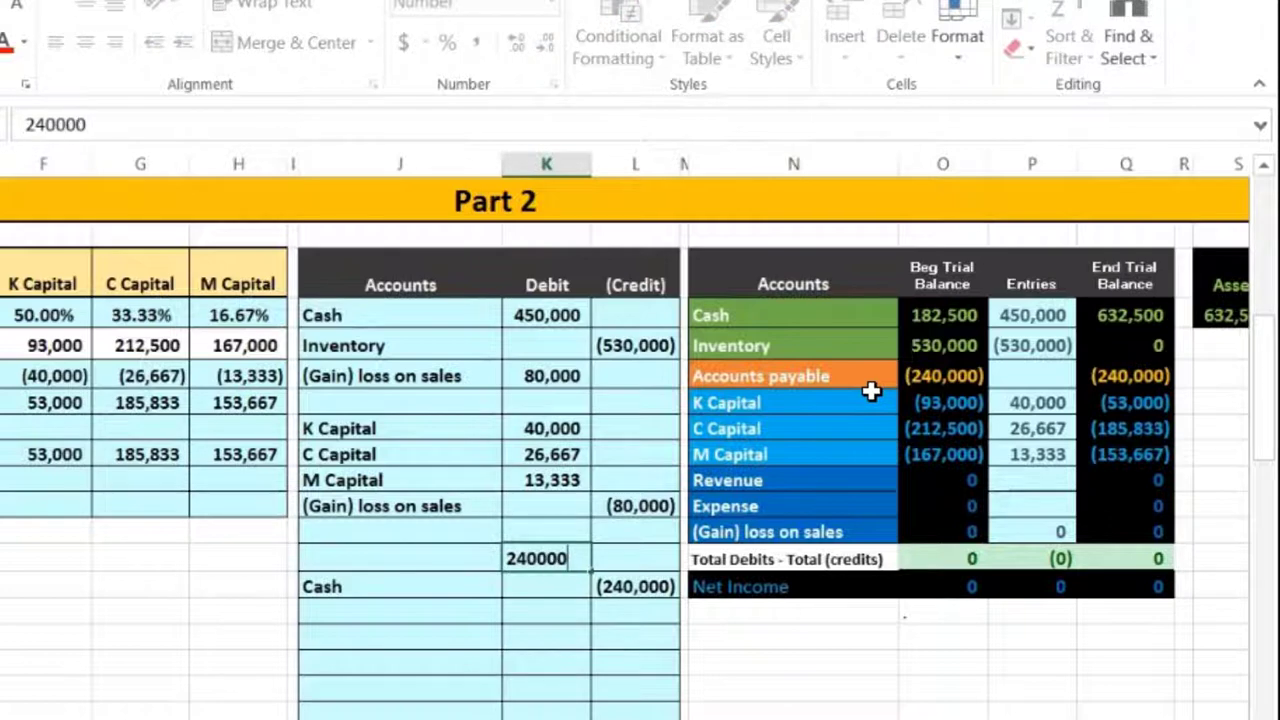
key("Return")
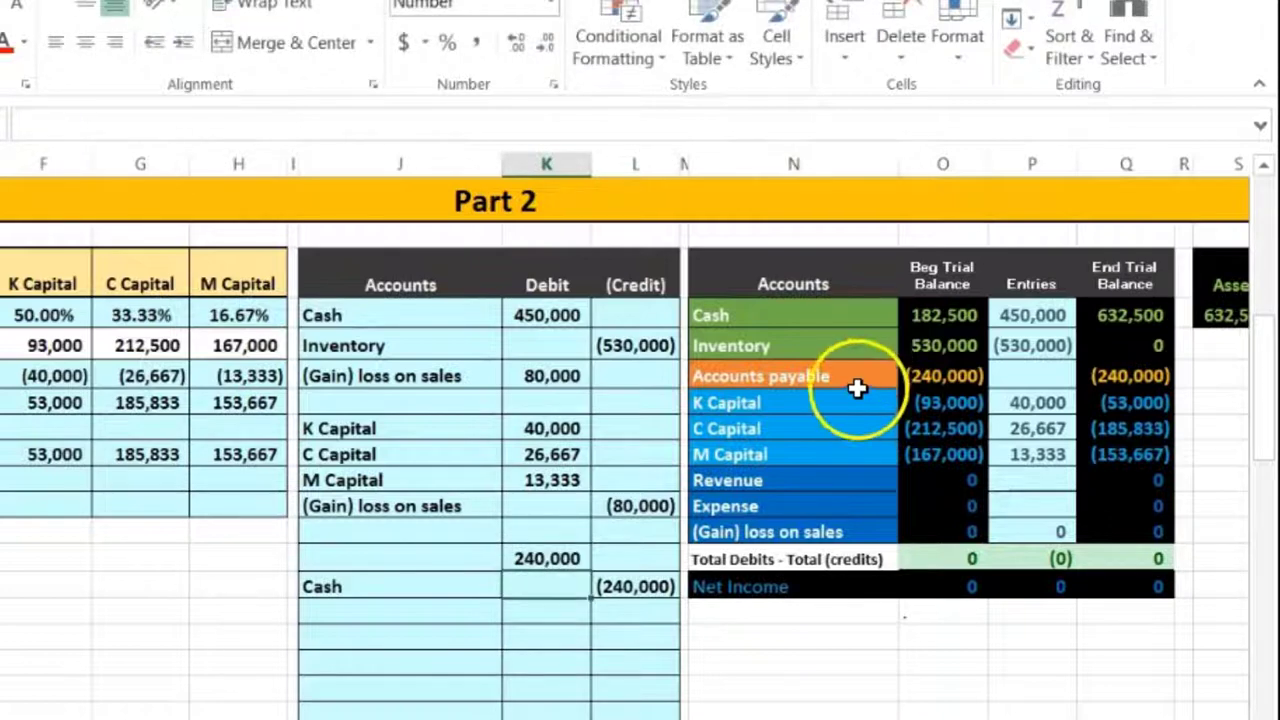
Step: Copy the Accounts payable name from the trial balance into J34 of the journal as values only
left_click(857, 378)
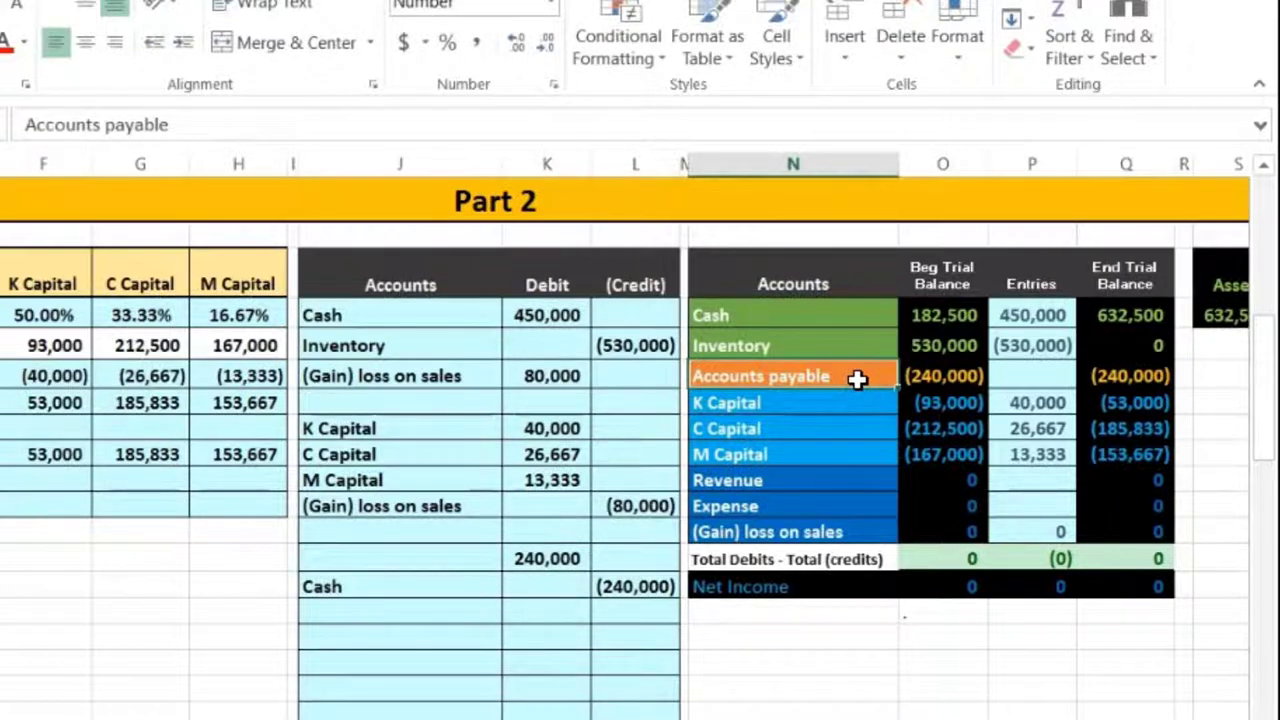
left_click(1130, 375)
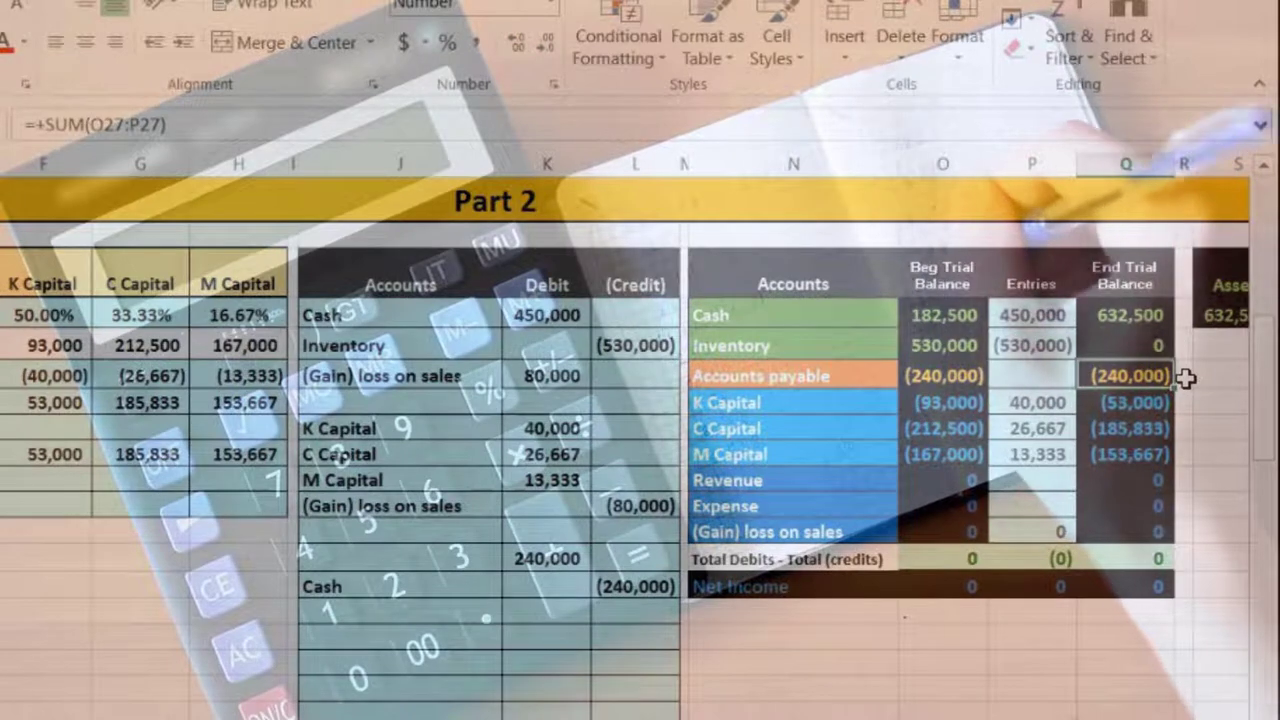
left_click(836, 374)
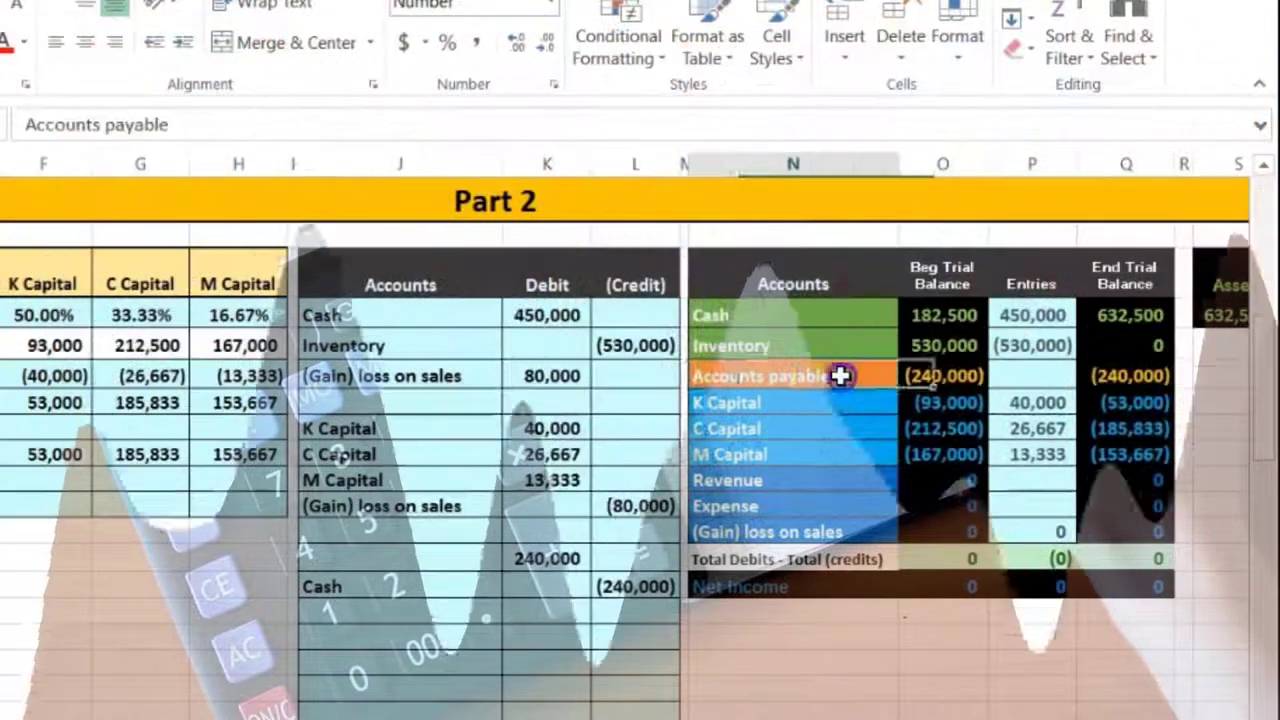
right_click(841, 376)
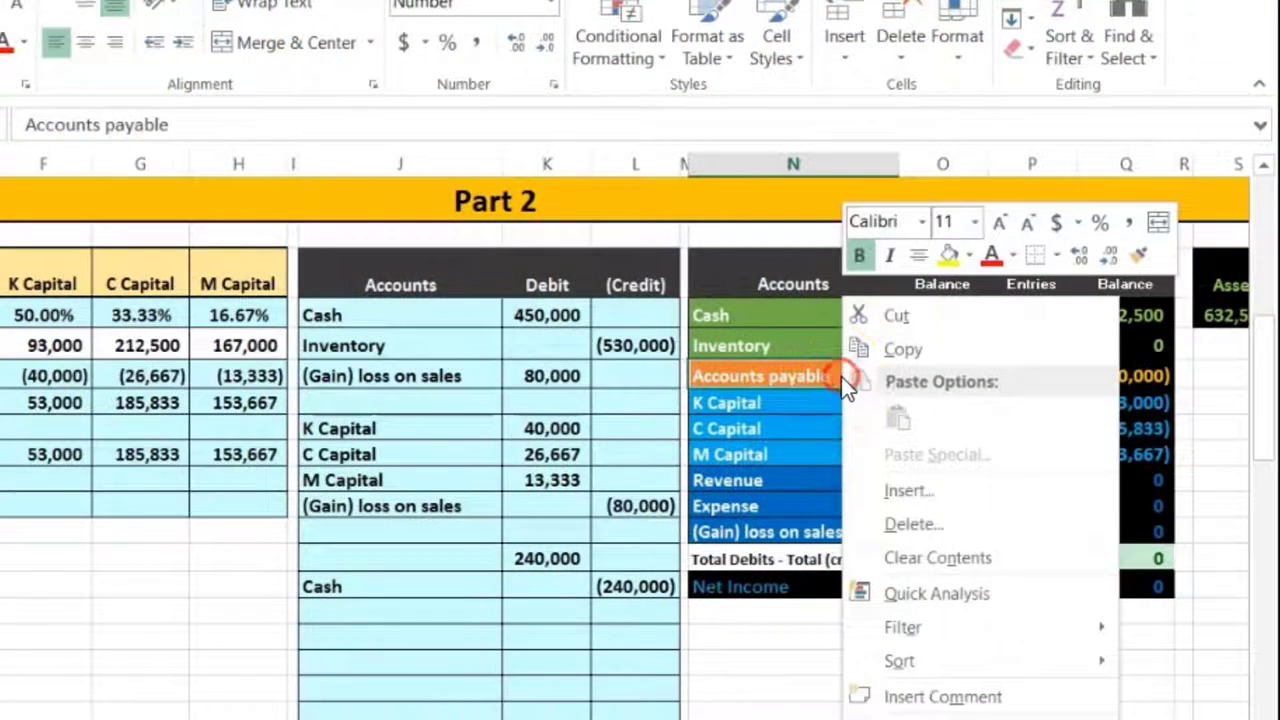
left_click(900, 348)
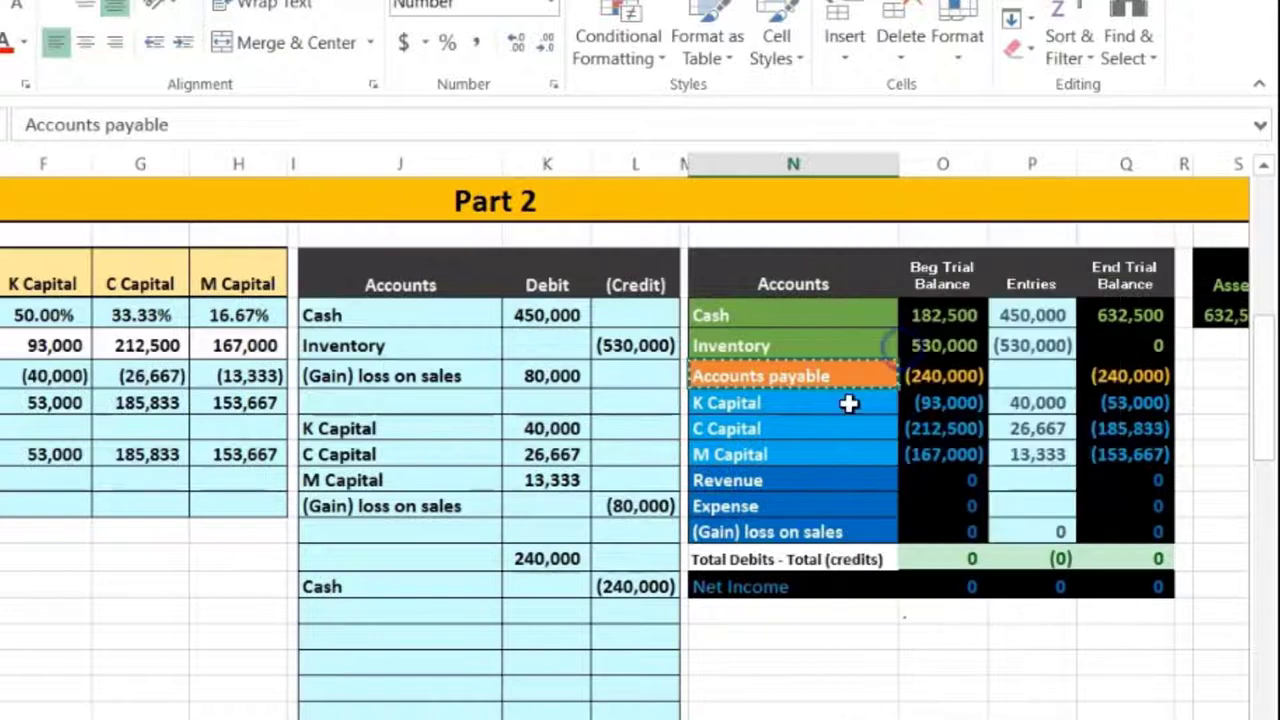
left_click(428, 563)
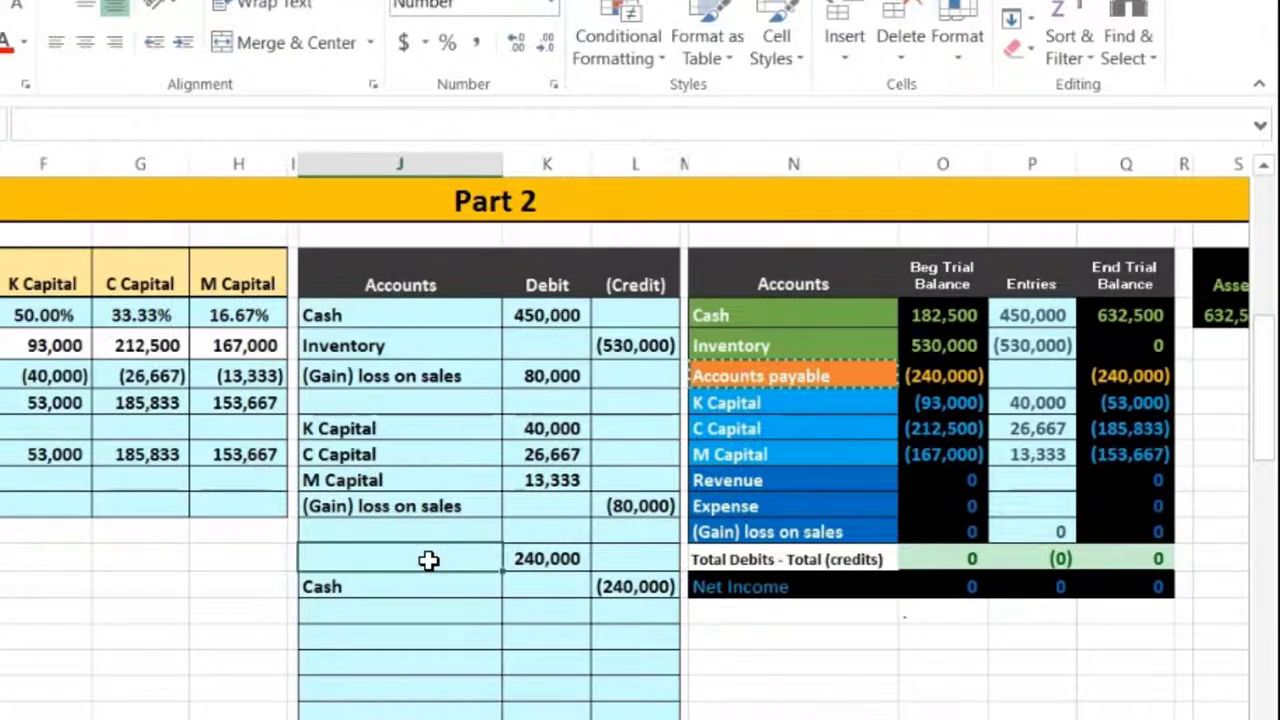
right_click(428, 560)
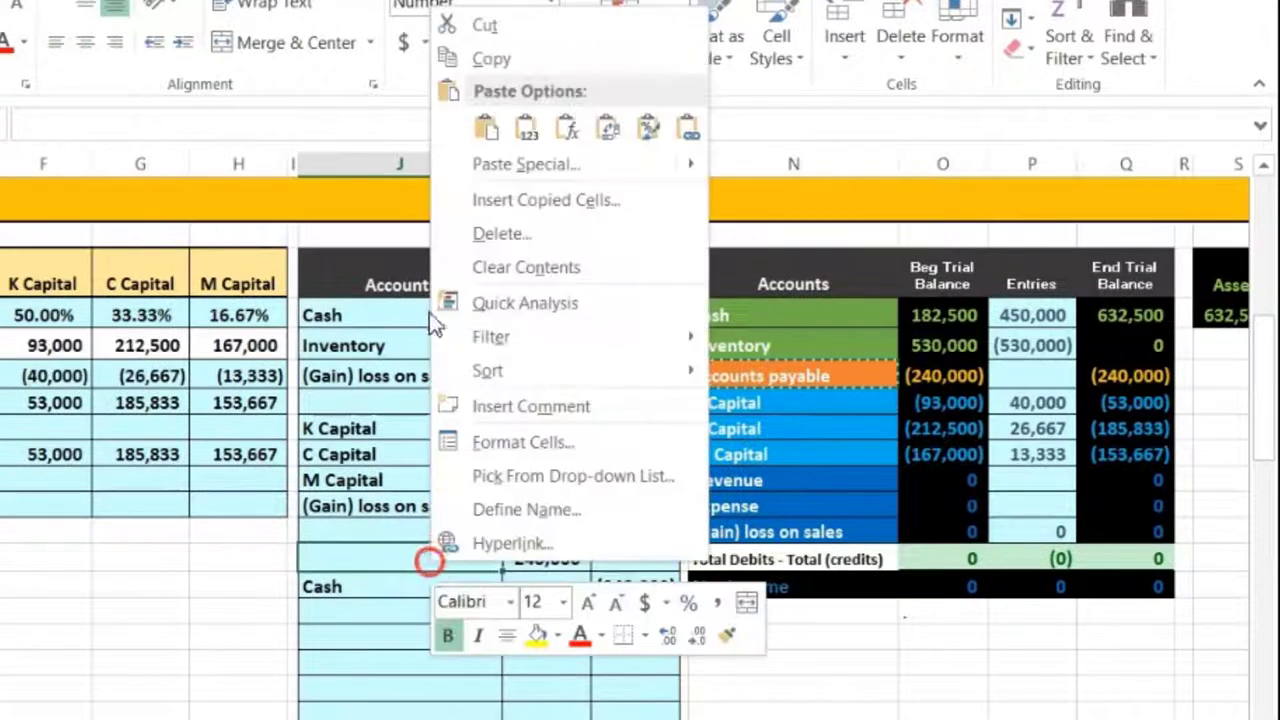
left_click(527, 129)
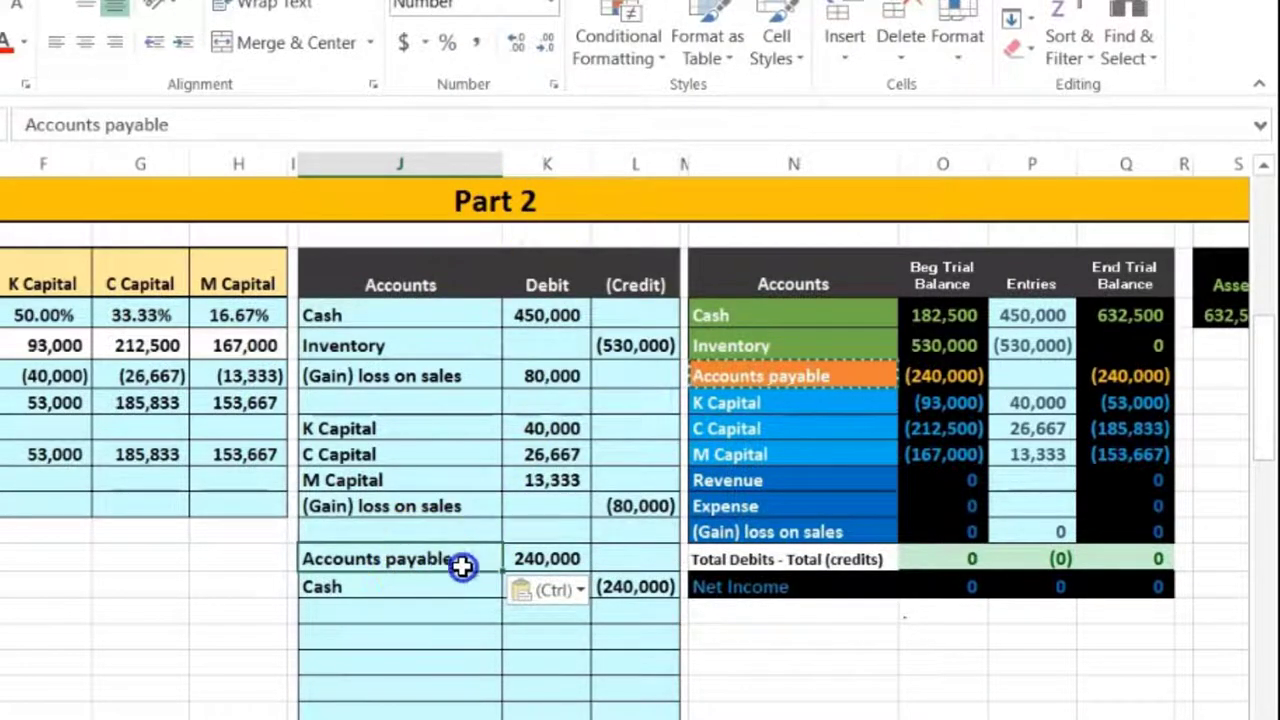
Step: Post the Accounts payable debit to the trial balance Entries column in P27 with =K34, and check the ending total
left_click(528, 558)
left_click_drag(709, 378, 907, 377)
left_click(1030, 370)
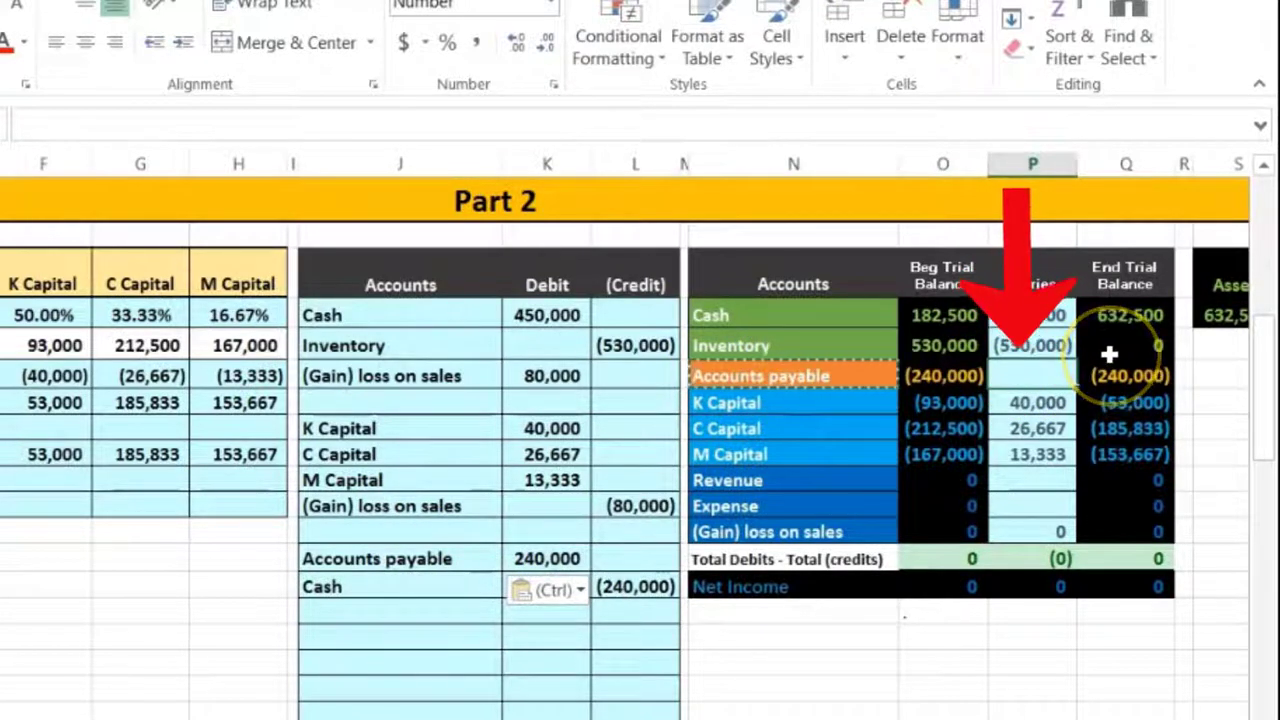
type("=")
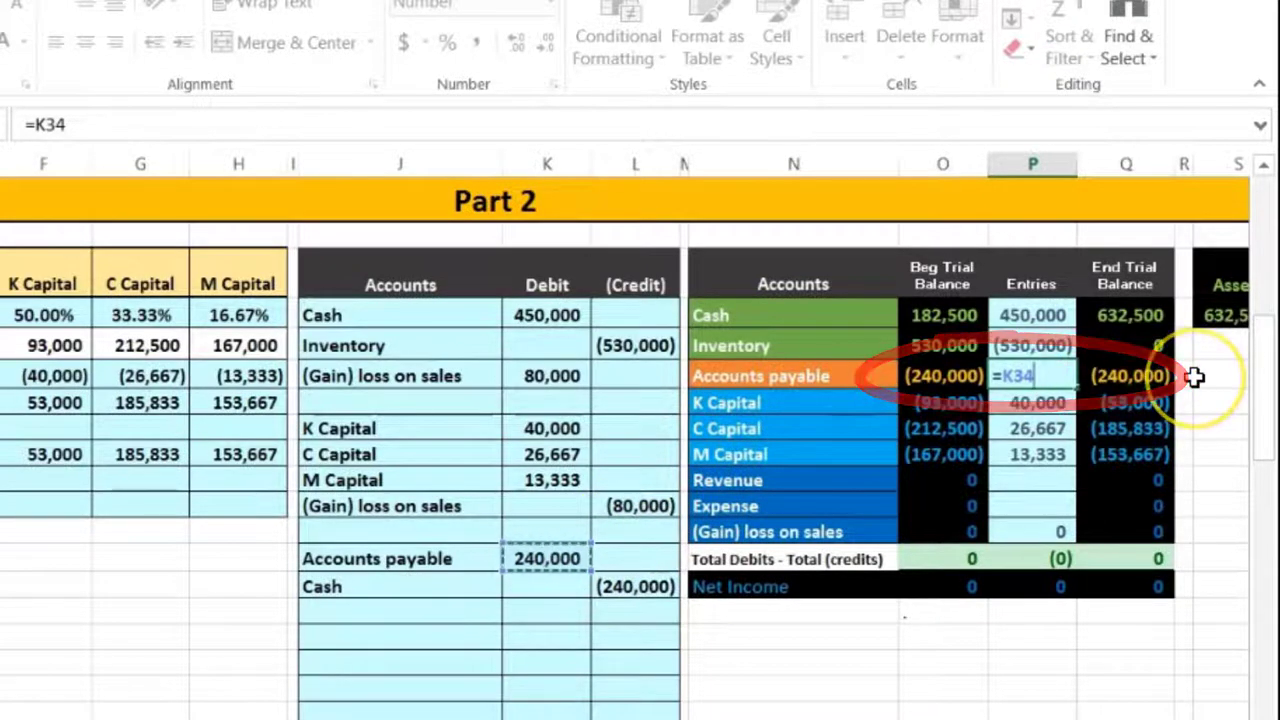
key("Return")
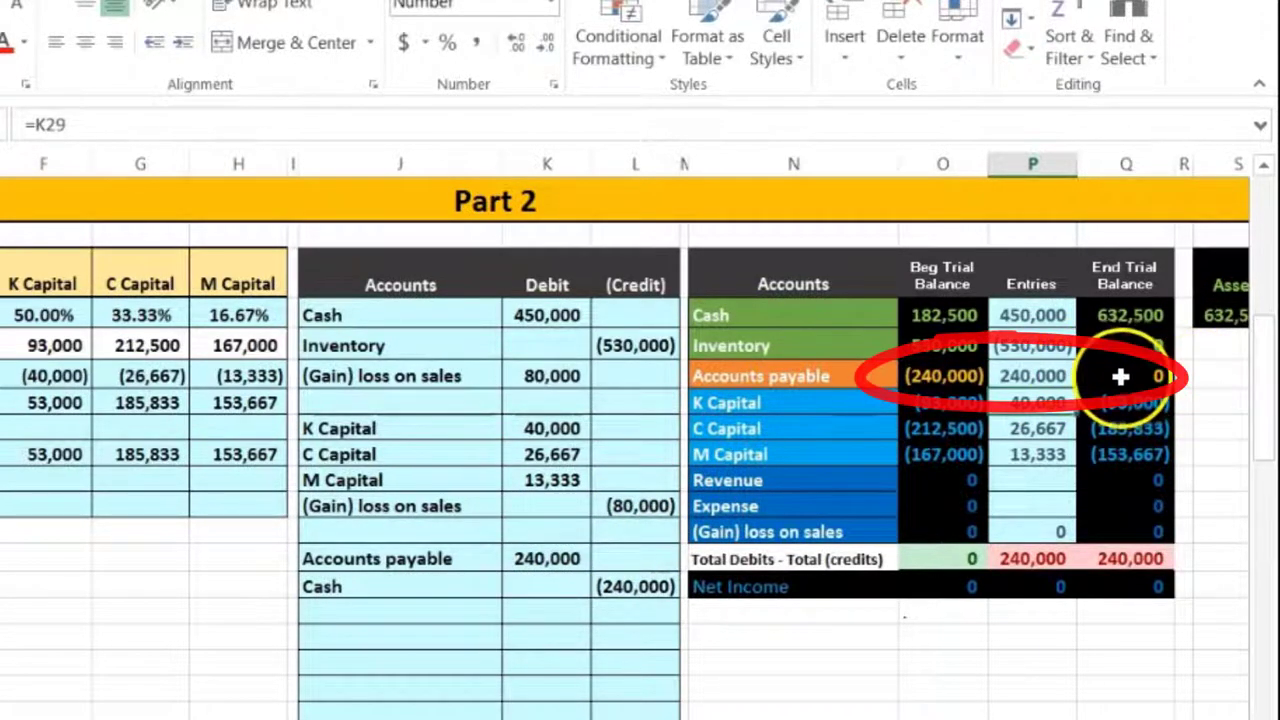
left_click(1120, 376)
left_click(1162, 560)
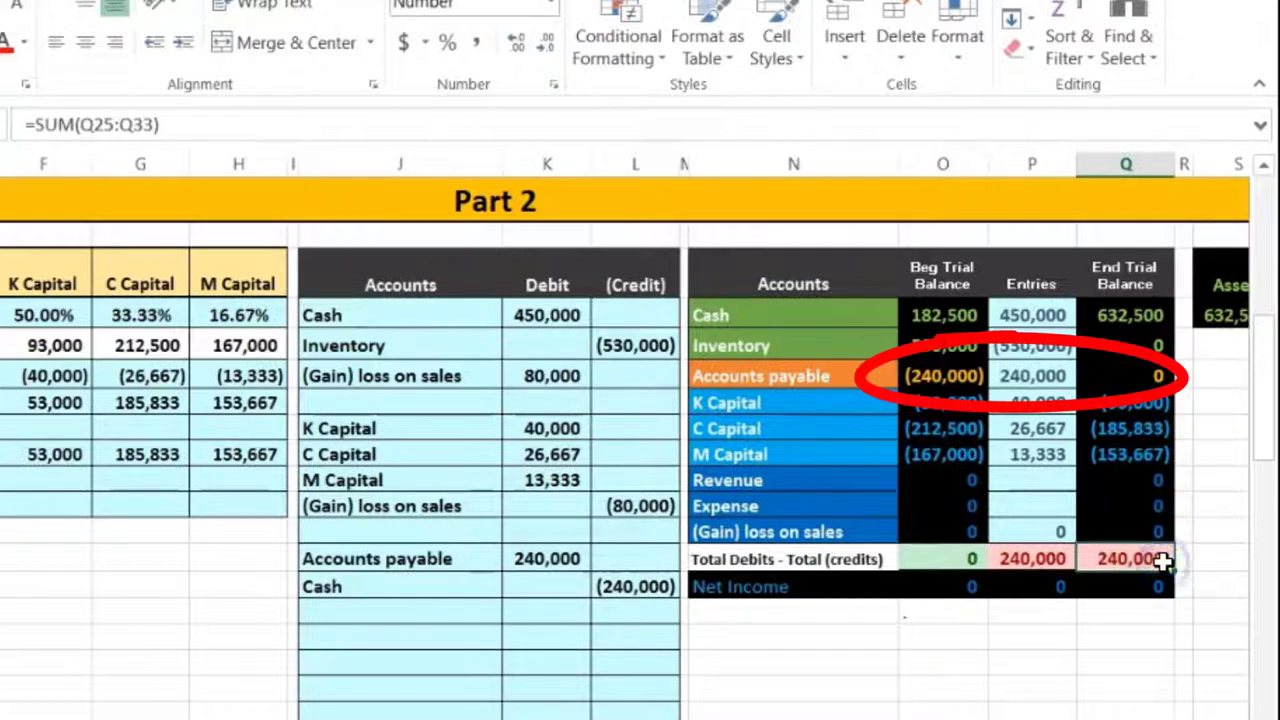
Step: Add the Cash credit to the trial balance entry in P25 with =K25+L35, and check the ending total
left_click_drag(425, 585, 614, 590)
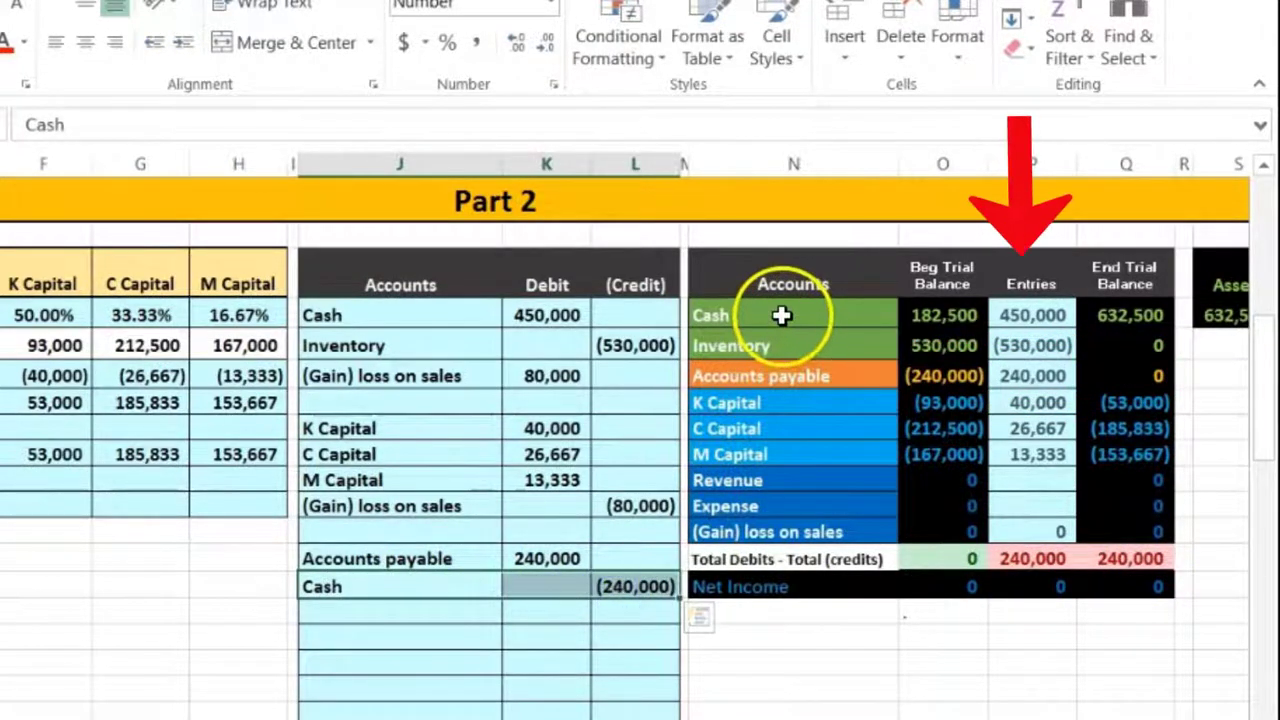
left_click(840, 316)
left_click(1043, 314)
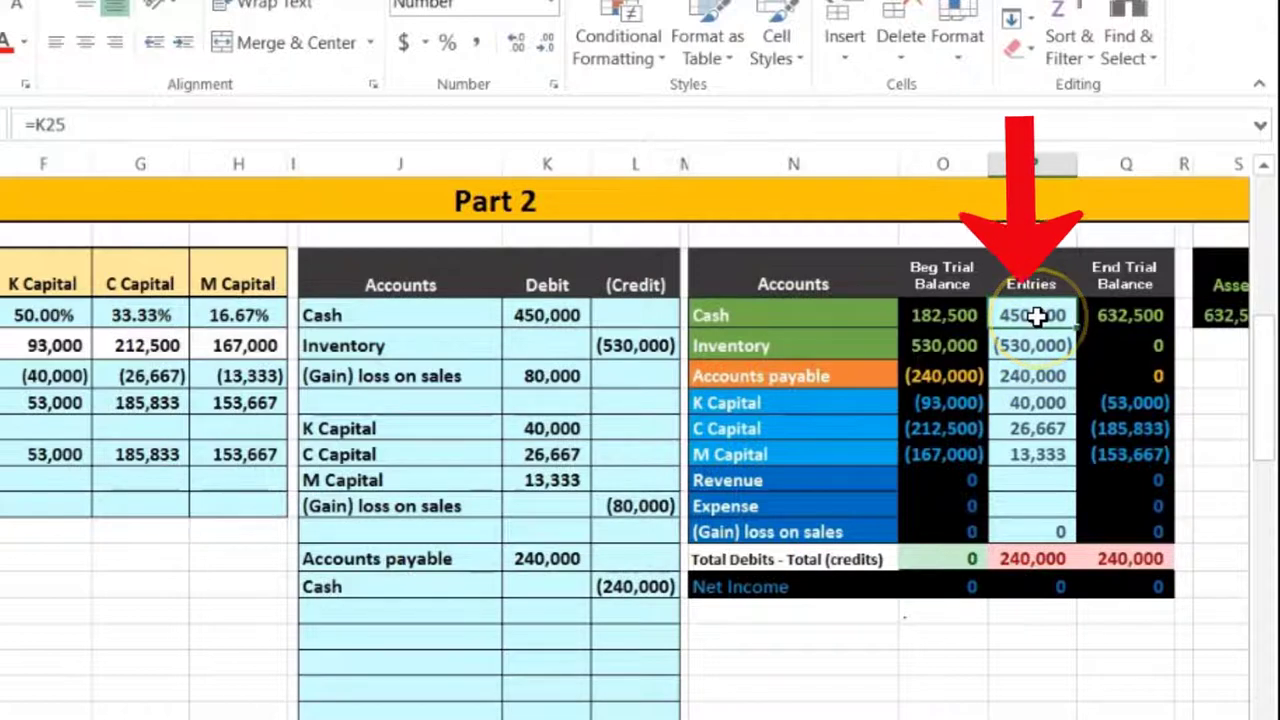
double_click(1037, 315)
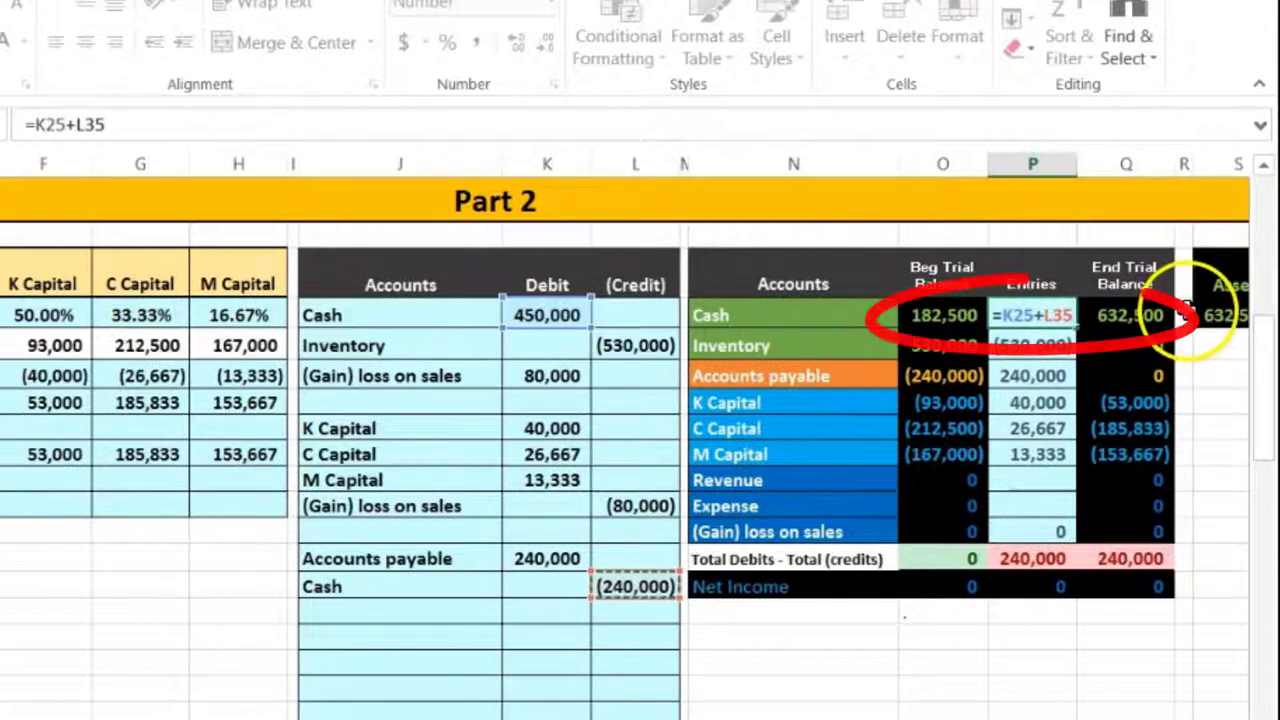
key("Return")
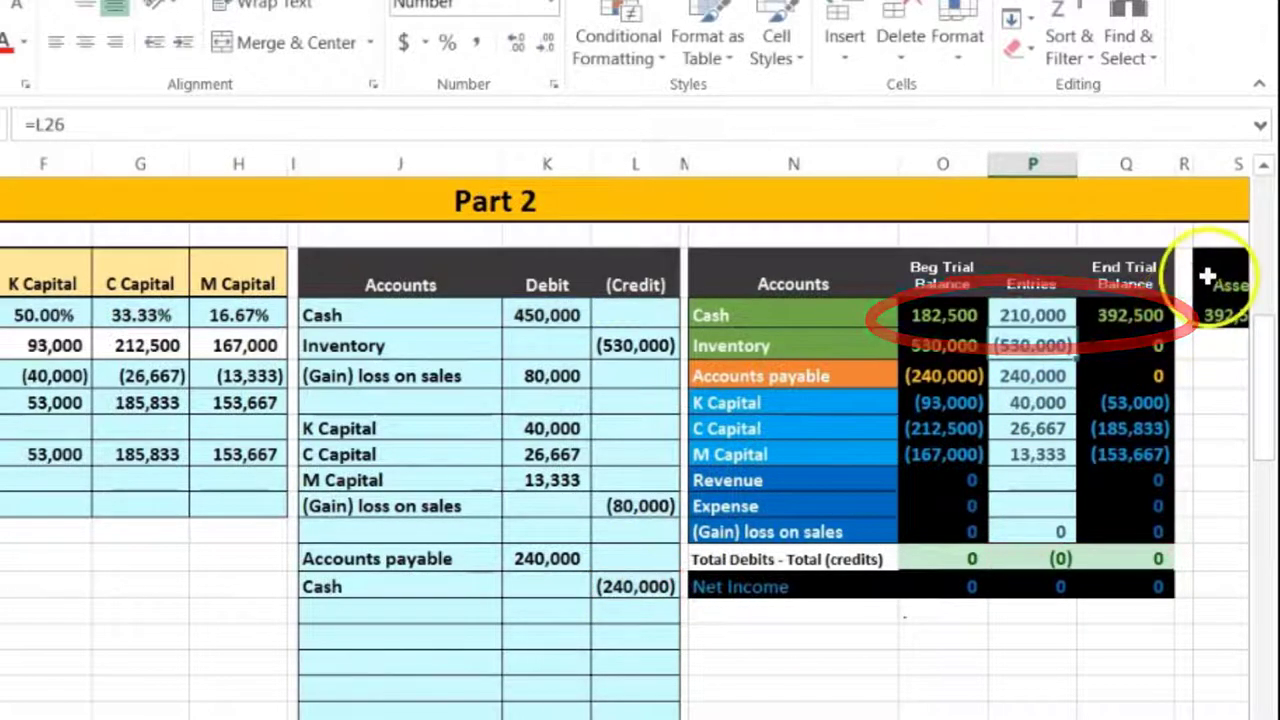
left_click(1158, 560)
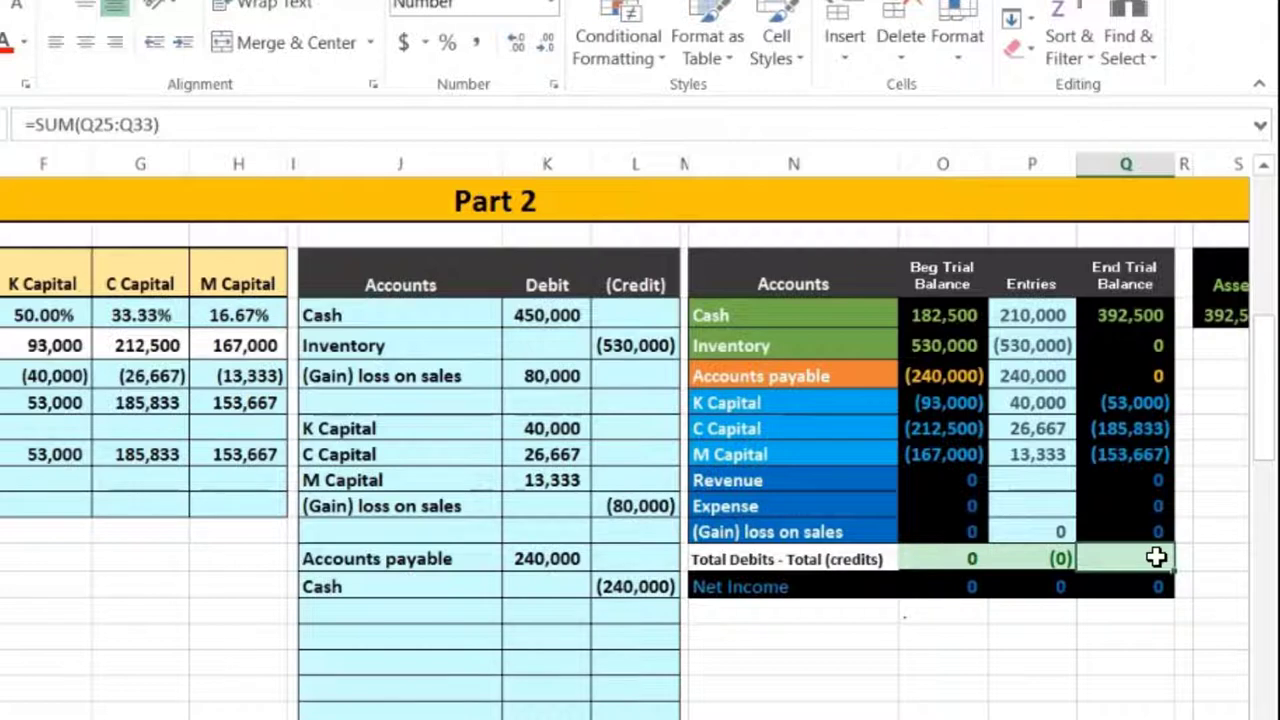
Step: Review the End Trial Balance column for Cash, Inventory, Accounts payable, the partners' capital accounts and (Gain) loss on sales
left_click(1126, 313)
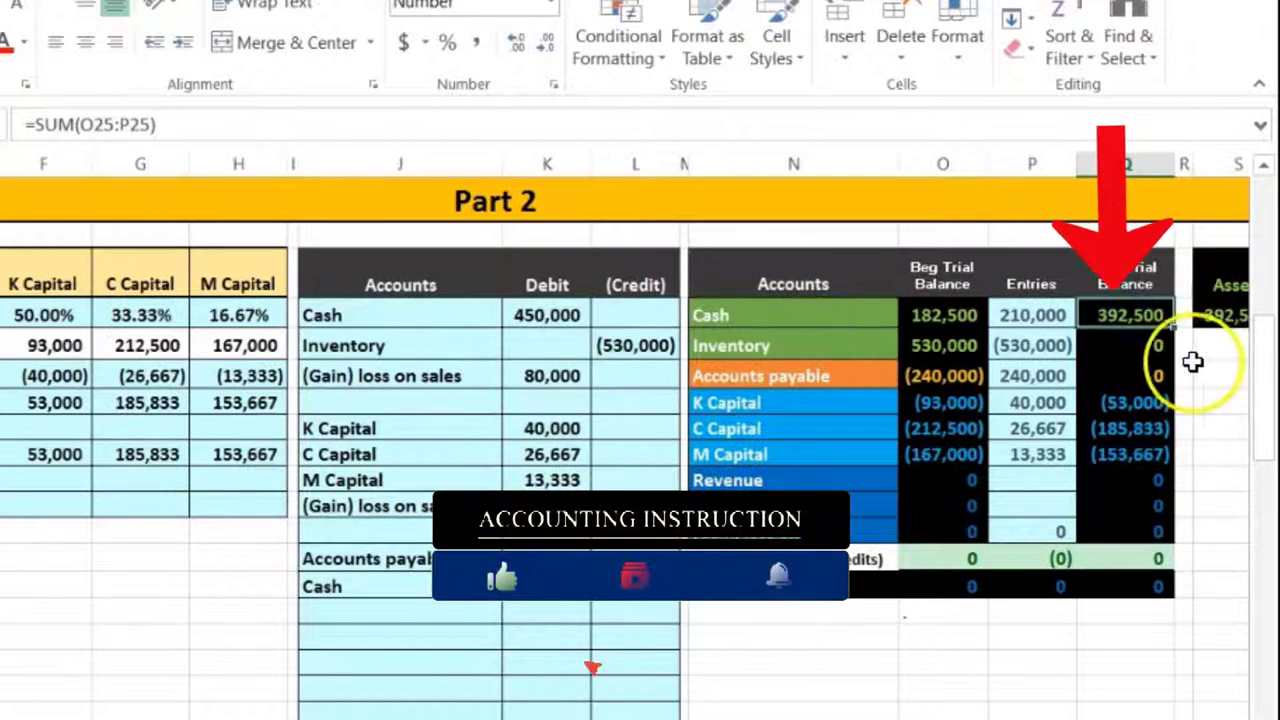
left_click(1152, 403)
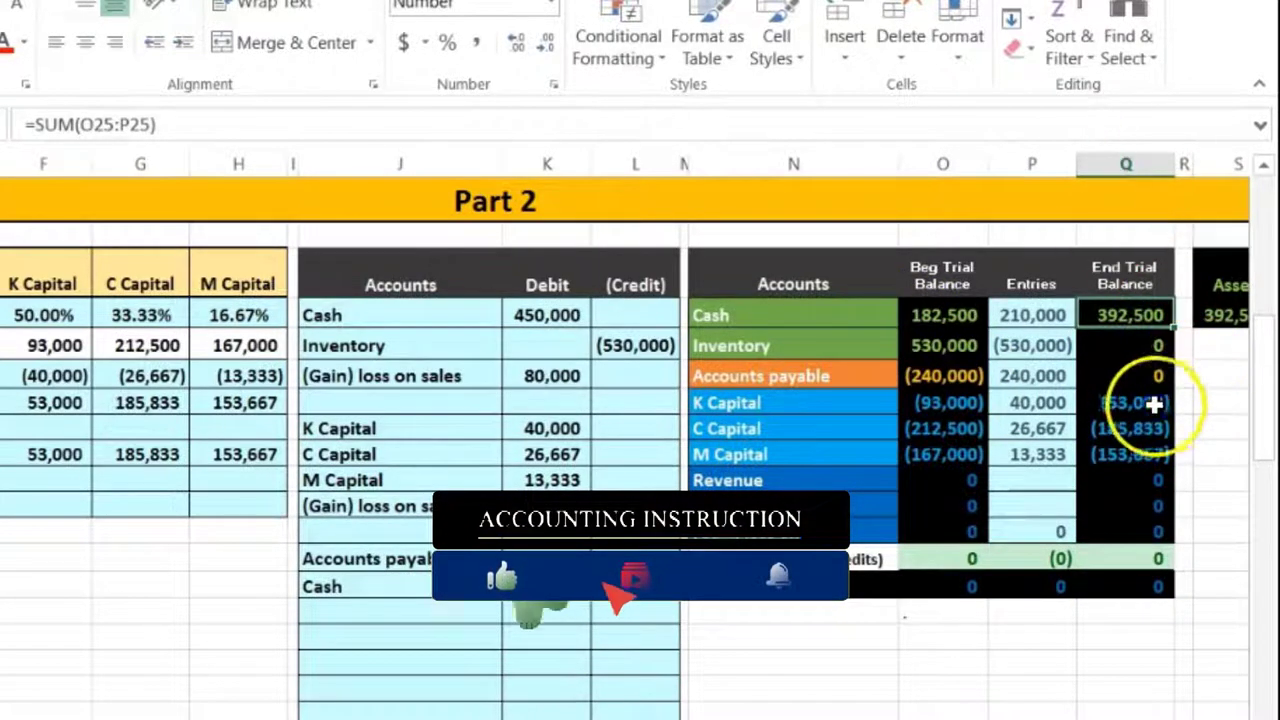
left_click_drag(1152, 403, 1152, 455)
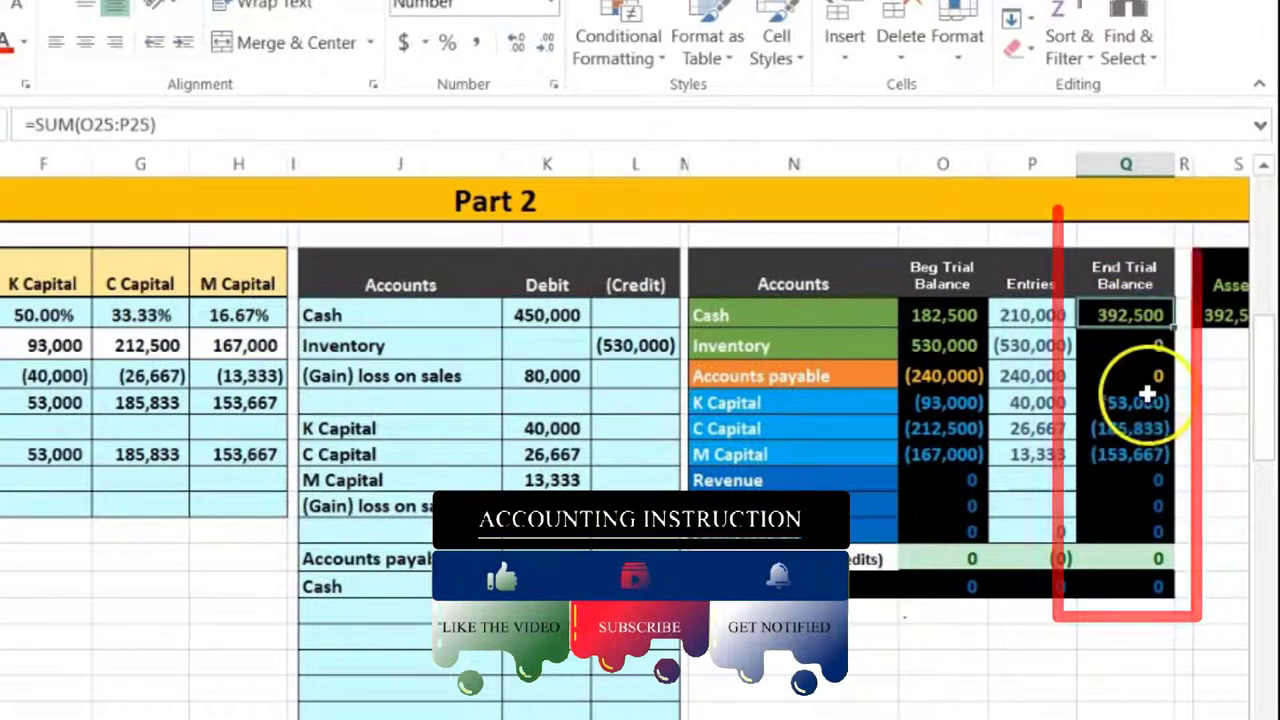
left_click_drag(1149, 403, 1144, 465)
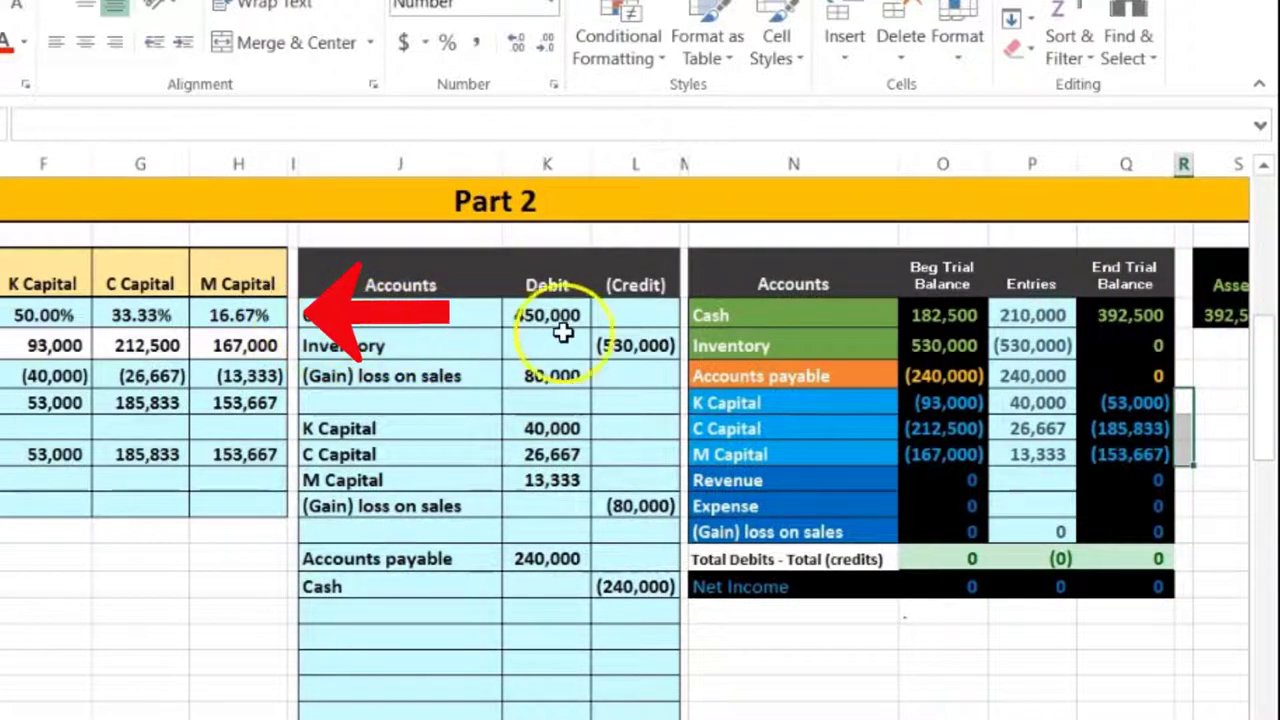
left_click(1148, 342)
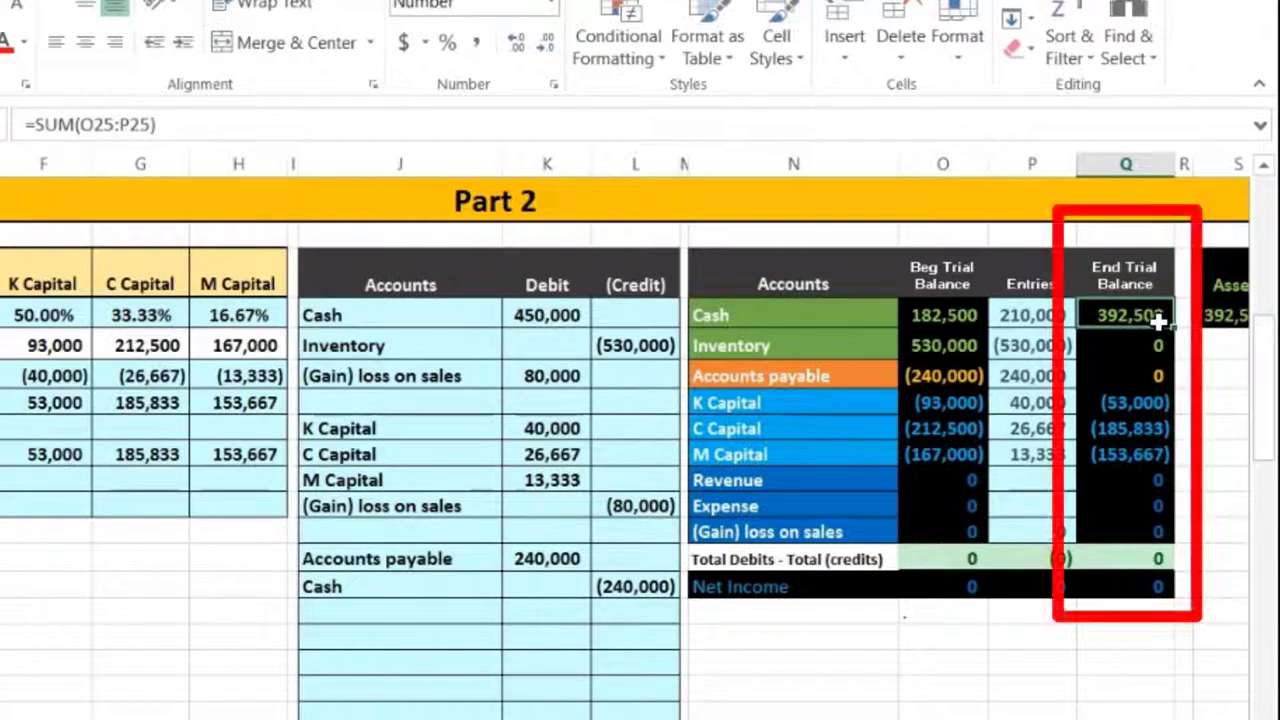
left_click(1157, 522)
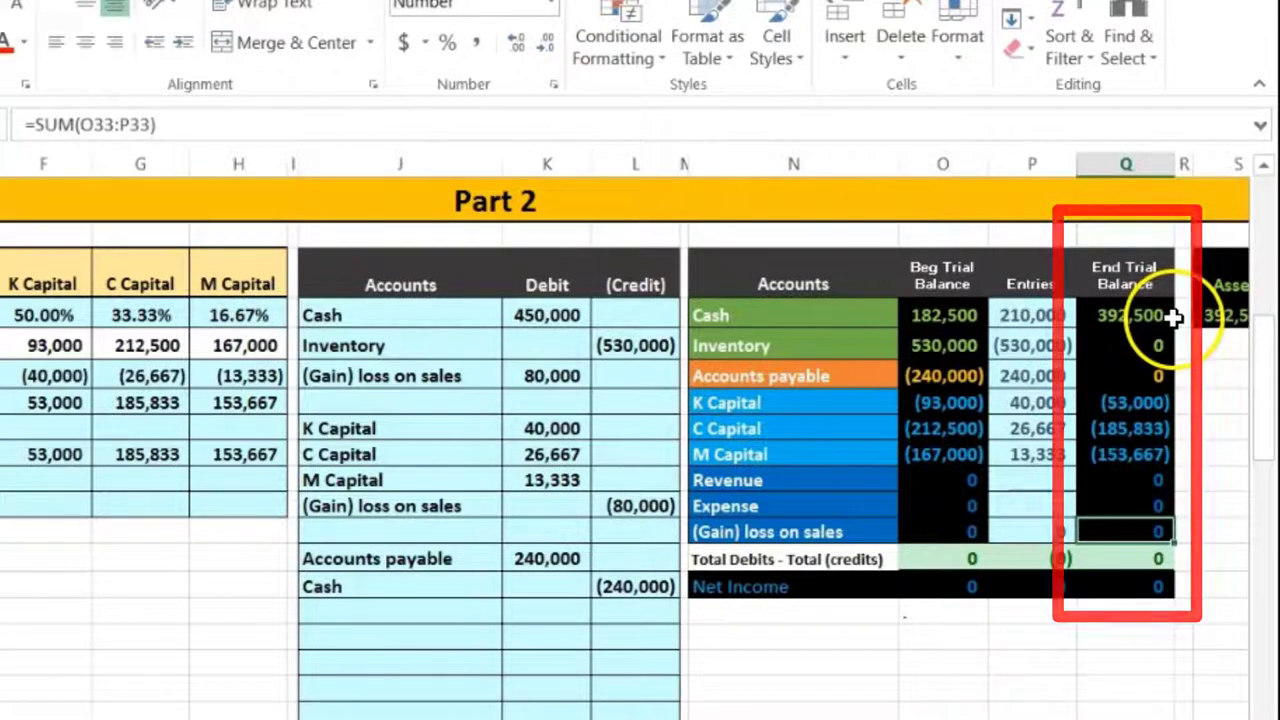
left_click(1186, 402)
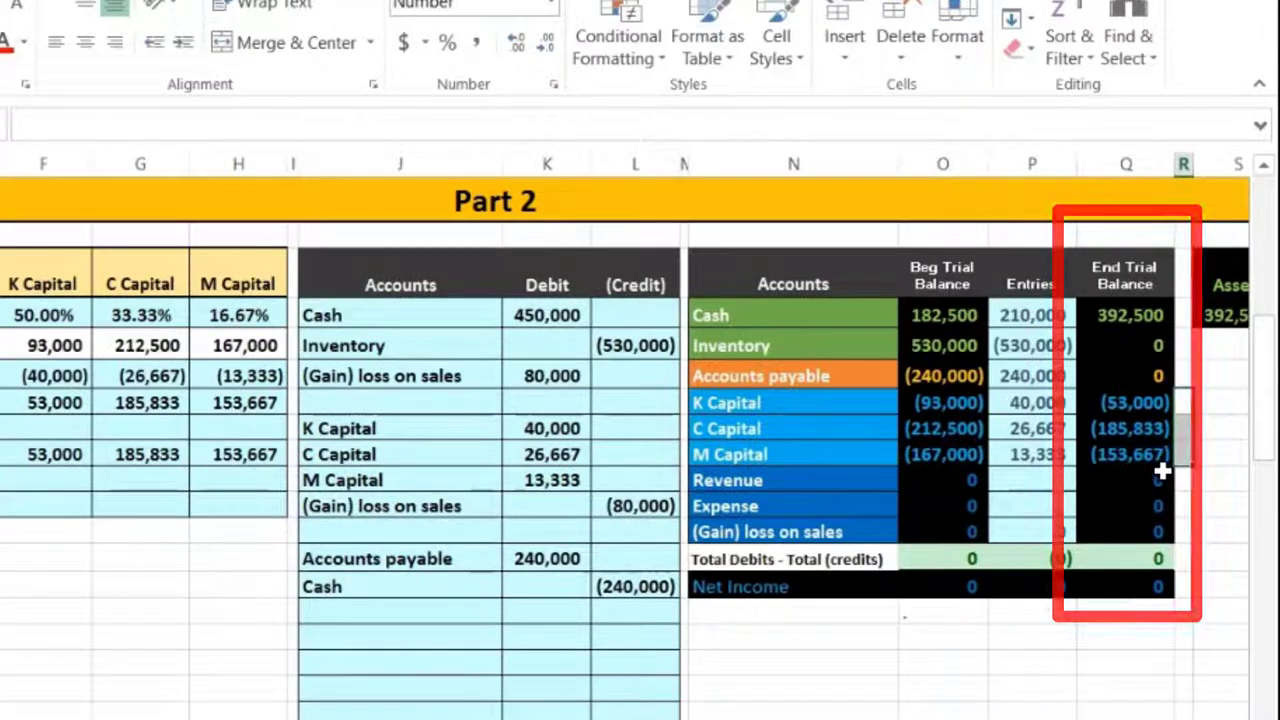
Step: Enter -392500 in C31 as the Cash amount in the Distribute cash to owners row of the liquidation schedule
left_click(123, 537)
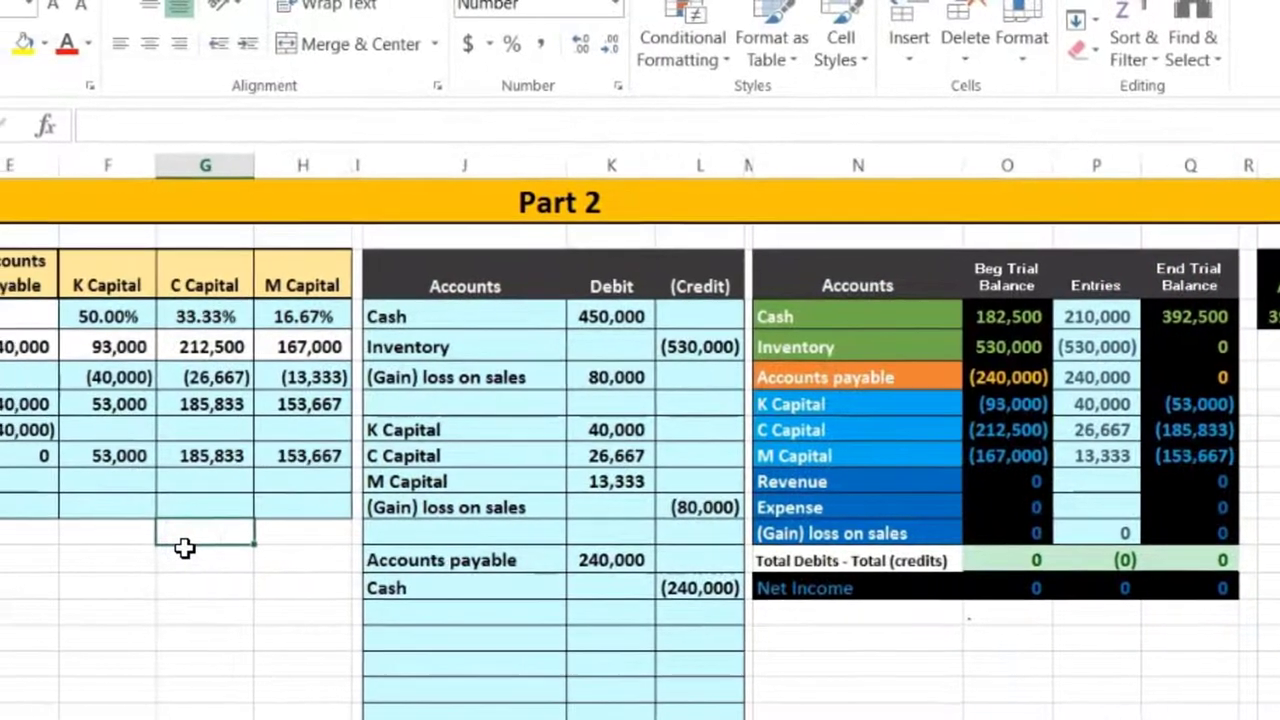
key("Left")
key("Left")
key("Left")
key("Left")
key("Left")
key("Right")
key("Up")
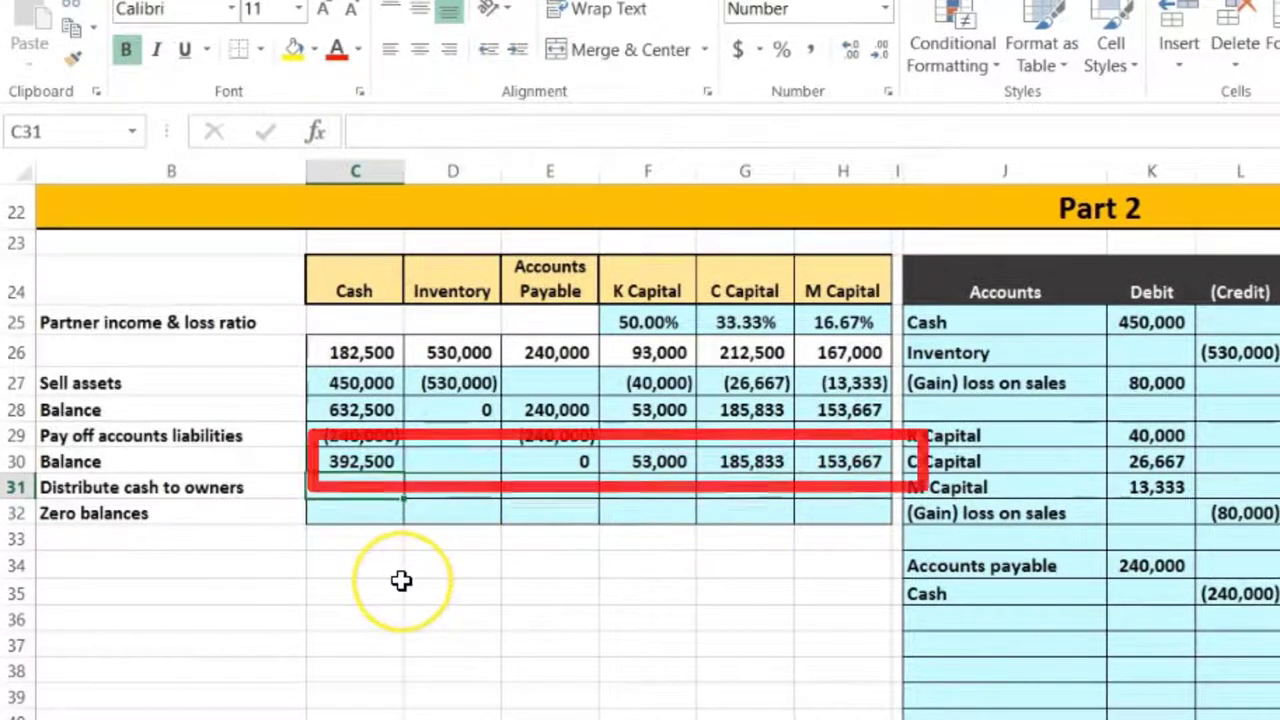
type("-3925")
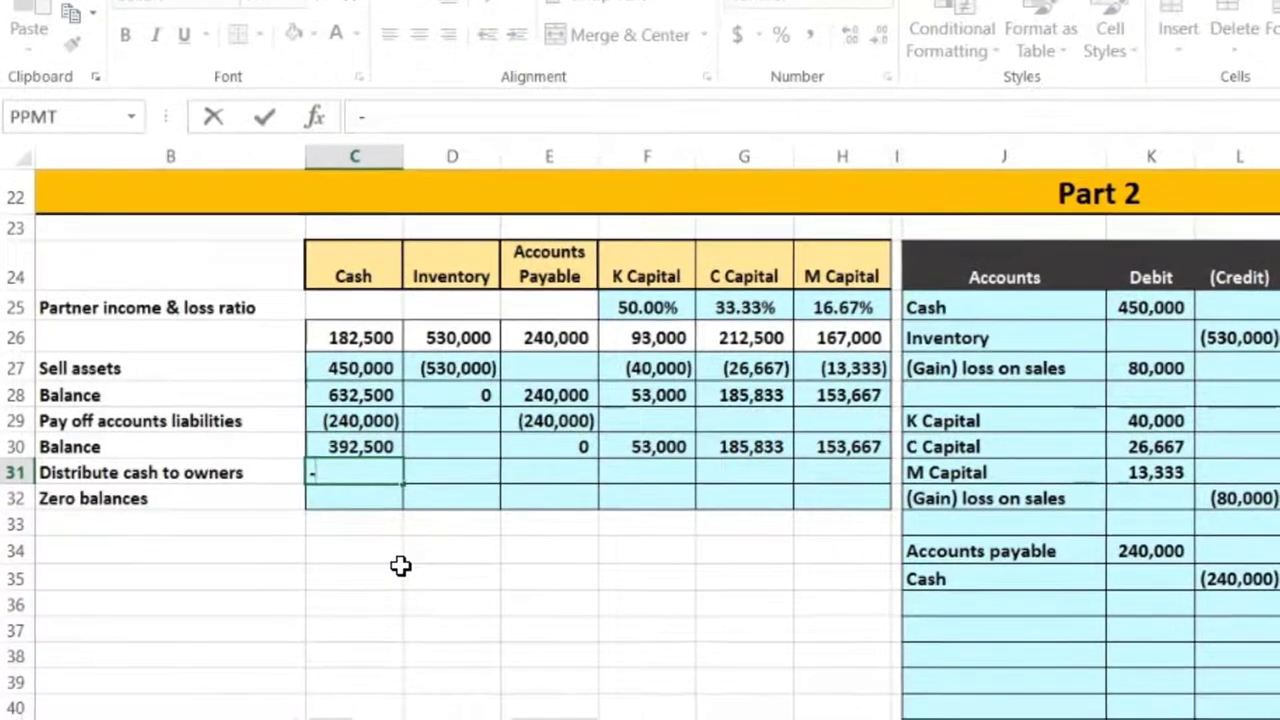
type("00")
key("Return")
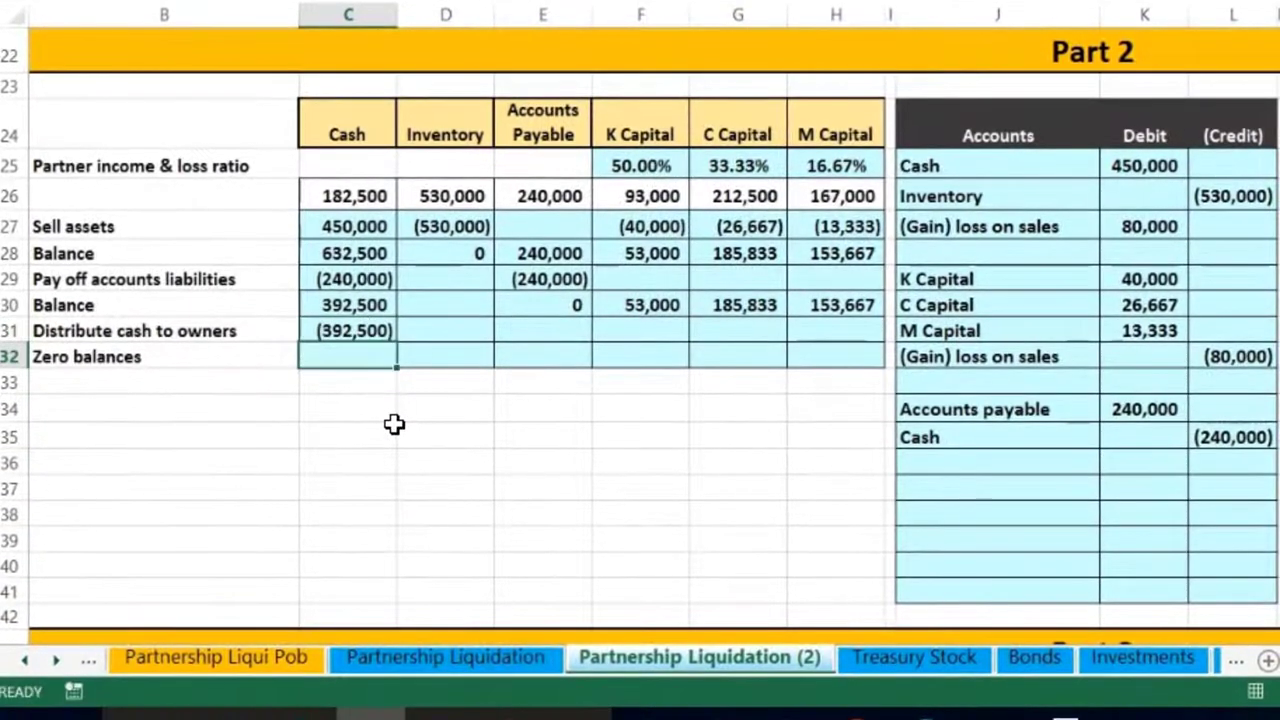
Step: Check the sum of the partners' capital balances in F30:H30 against cash, and review the Balance, Distribute cash to owners and Zero balances rows
key("Right")
key("Right")
key("Right")
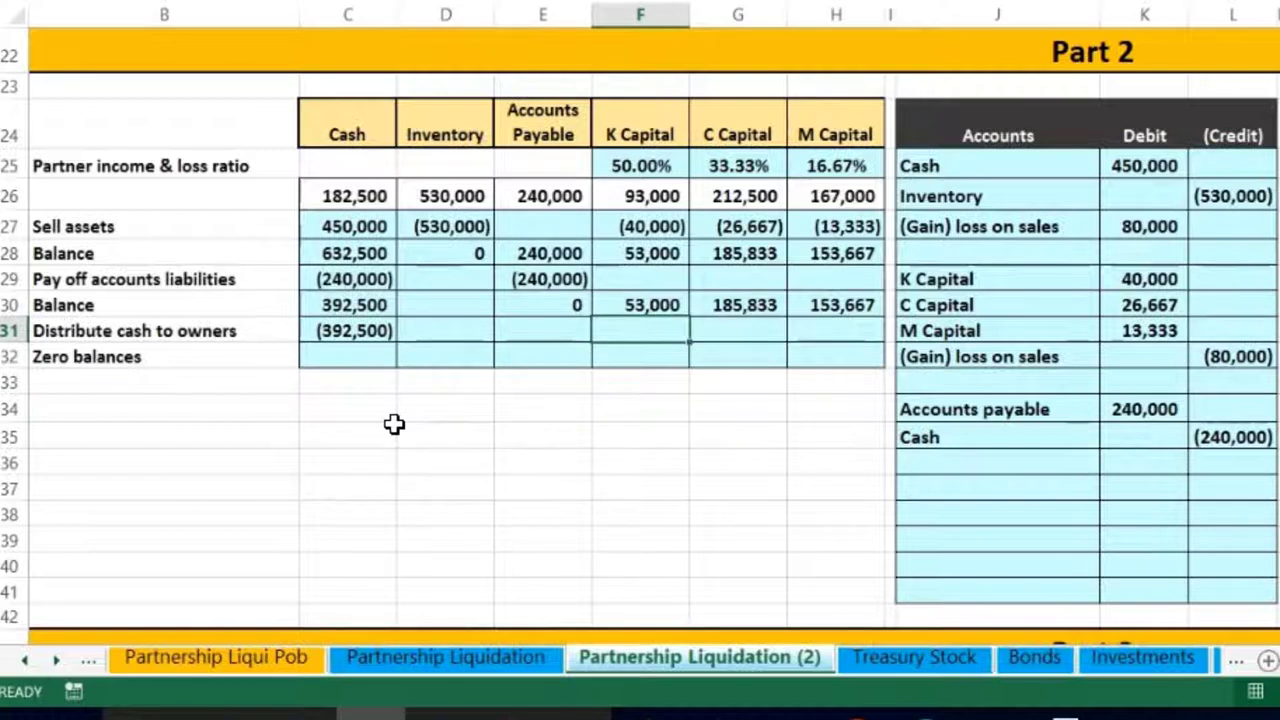
left_click_drag(620, 305, 814, 294)
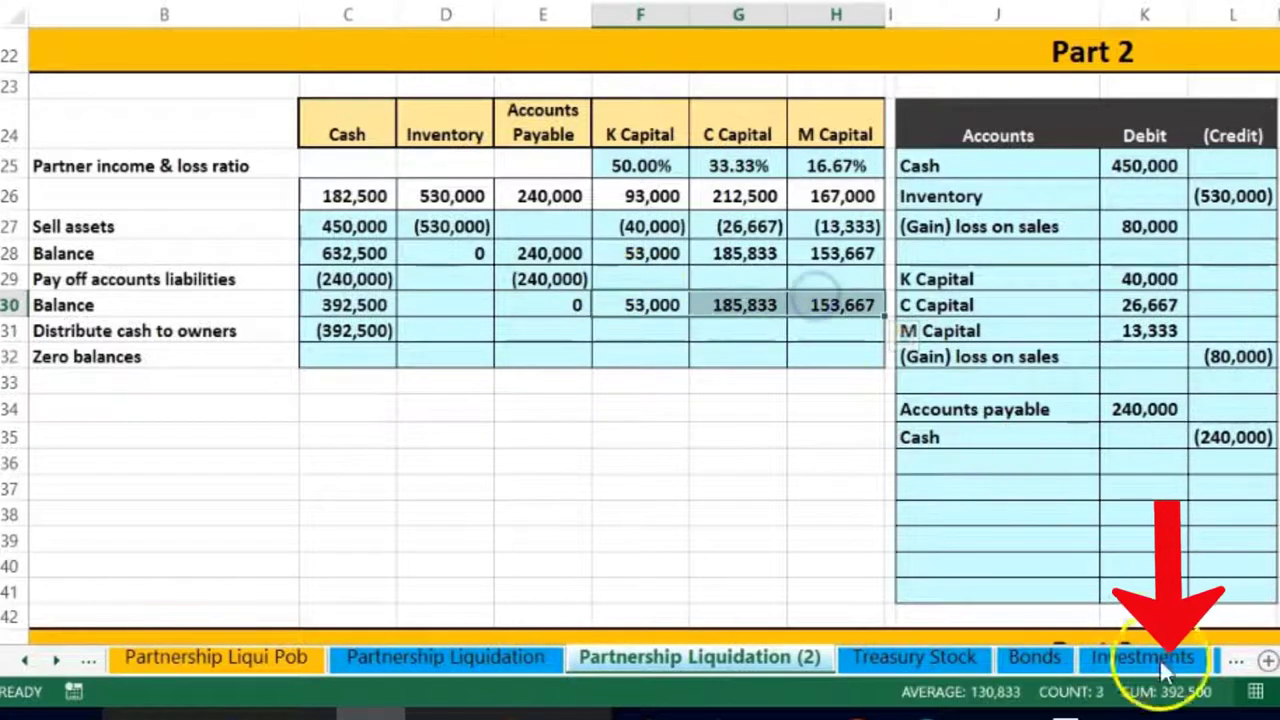
left_click(629, 331)
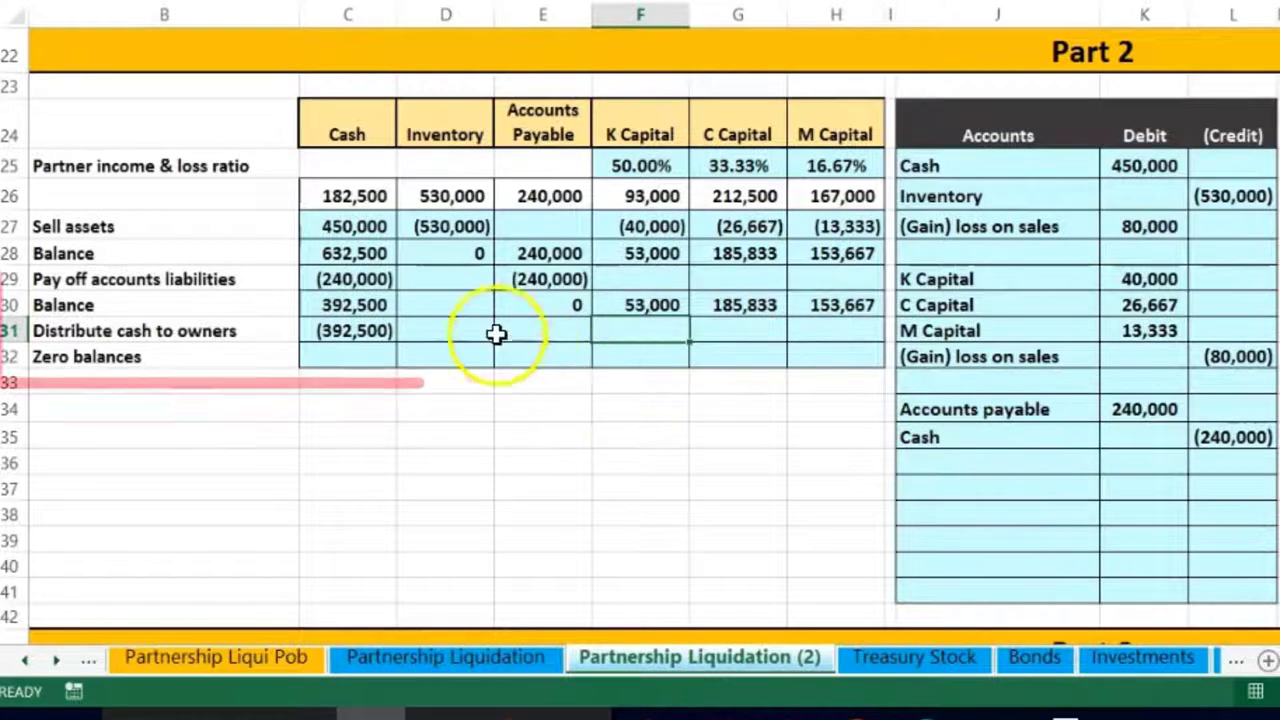
mouse_move(294, 302)
left_mouse_down()
mouse_move(337, 334)
mouse_move(812, 312)
left_mouse_up()
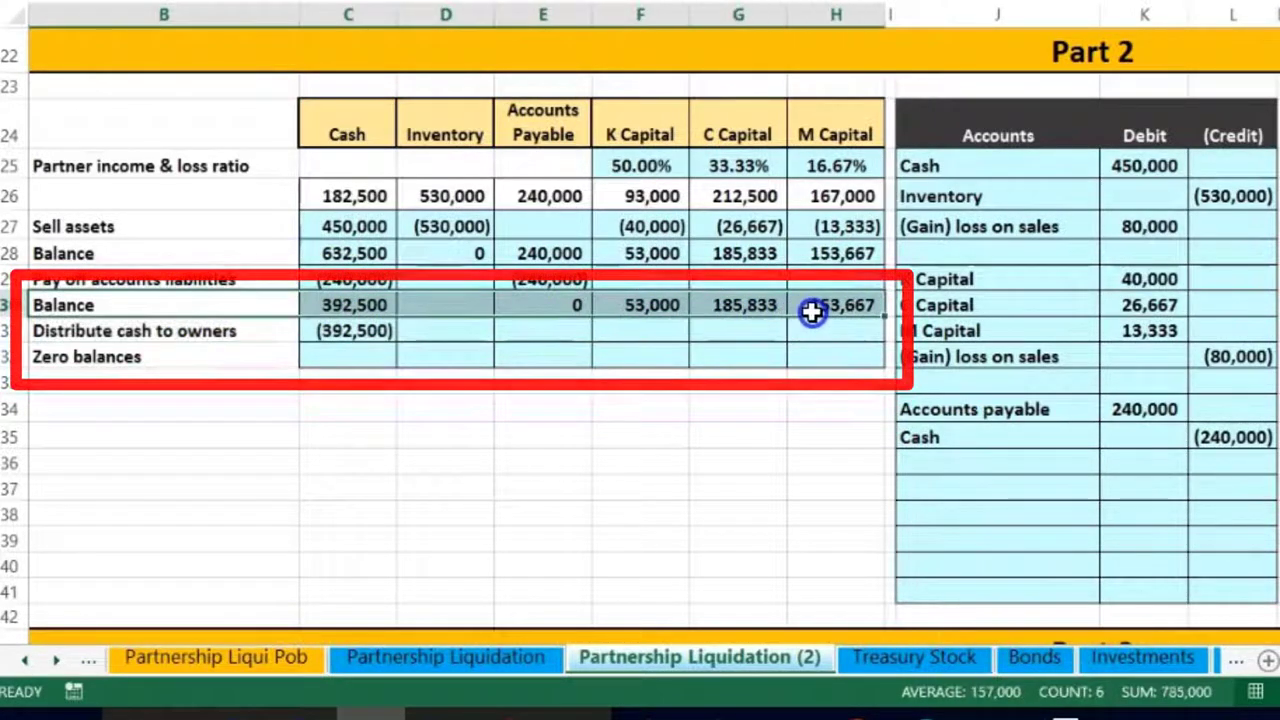
left_click_drag(260, 334, 806, 333)
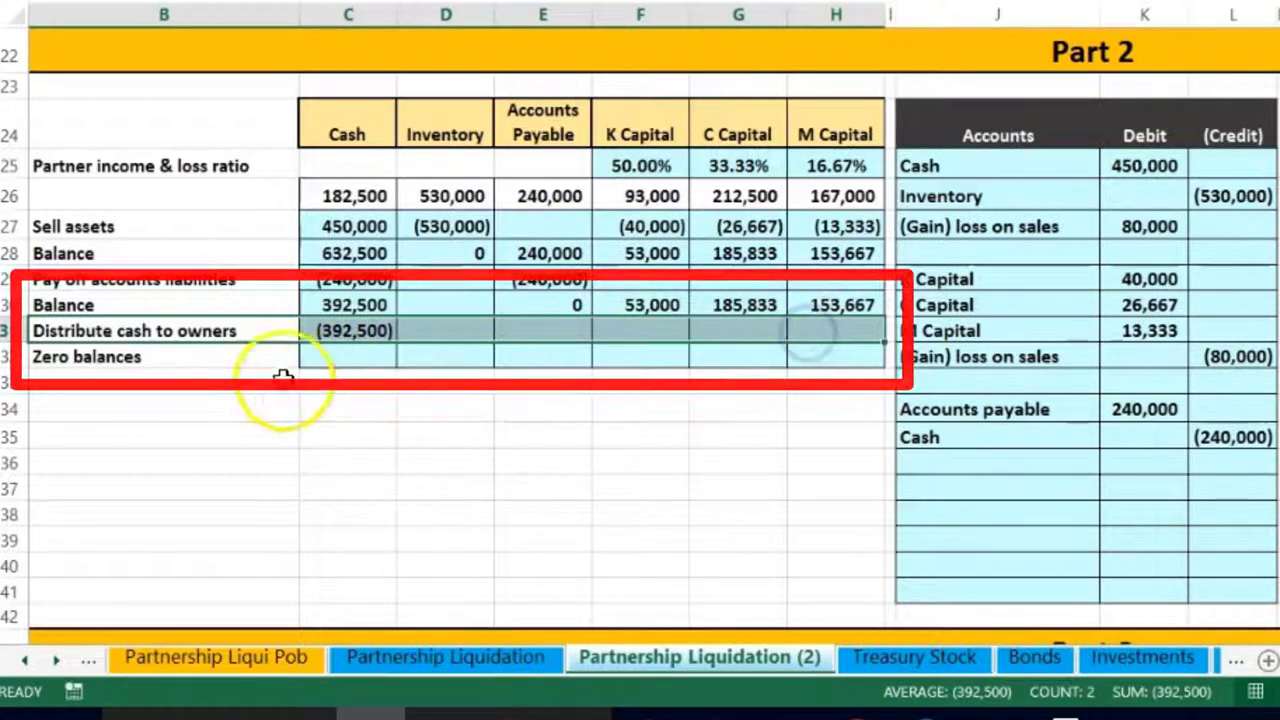
left_click_drag(223, 356, 848, 358)
Step: Enter the cash distributions to the owners in row 31: -53000 for K Capital, -185833 for C Capital and -153667 for M Capital
left_click(668, 331)
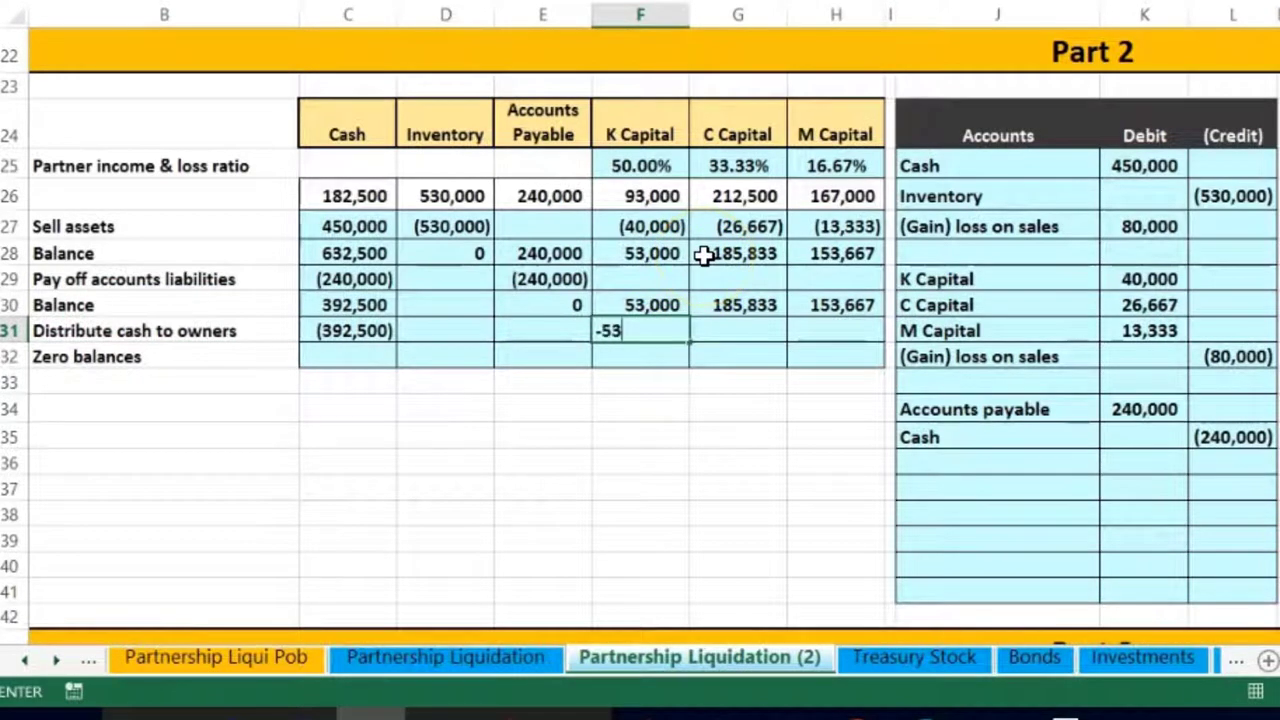
key("Tab")
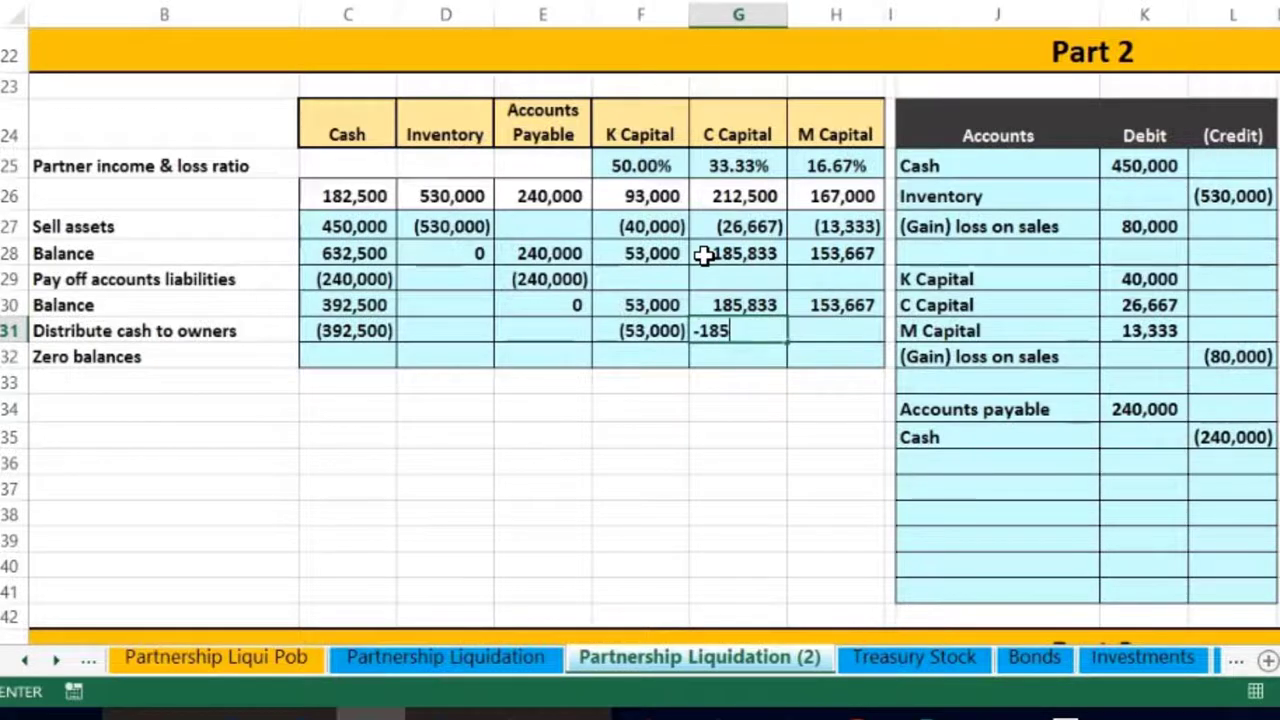
key("Tab")
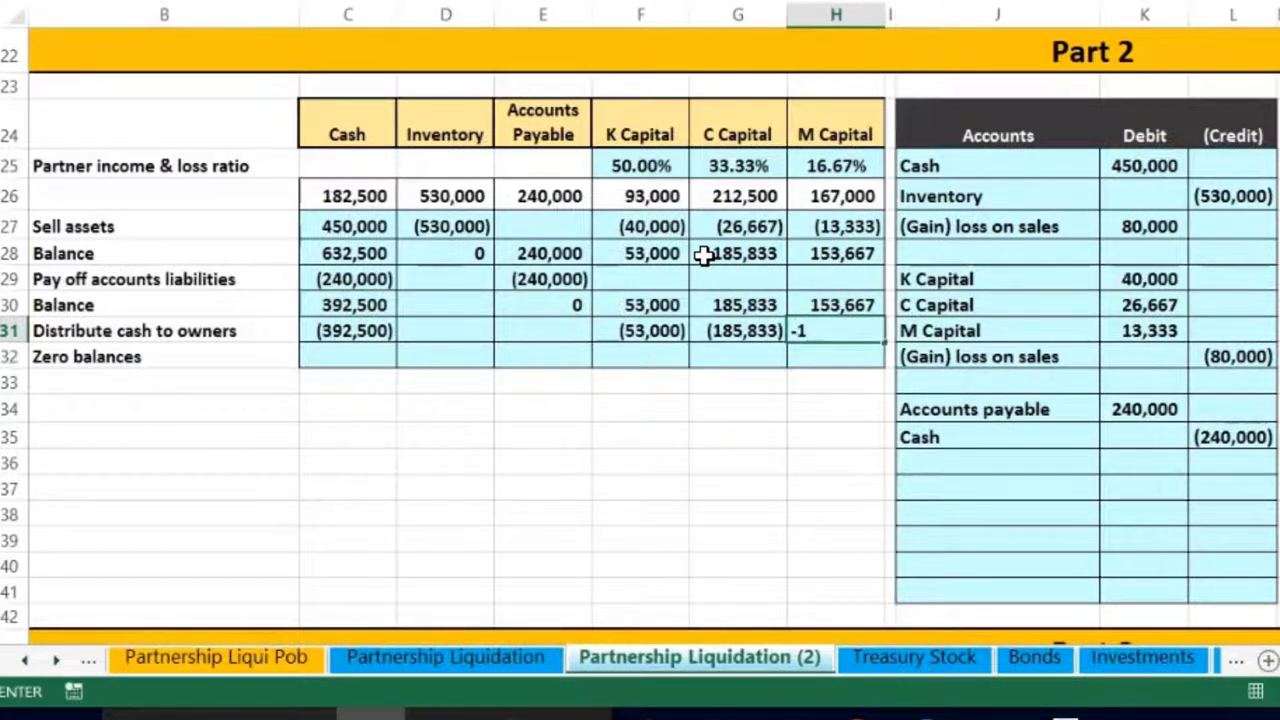
key("Return")
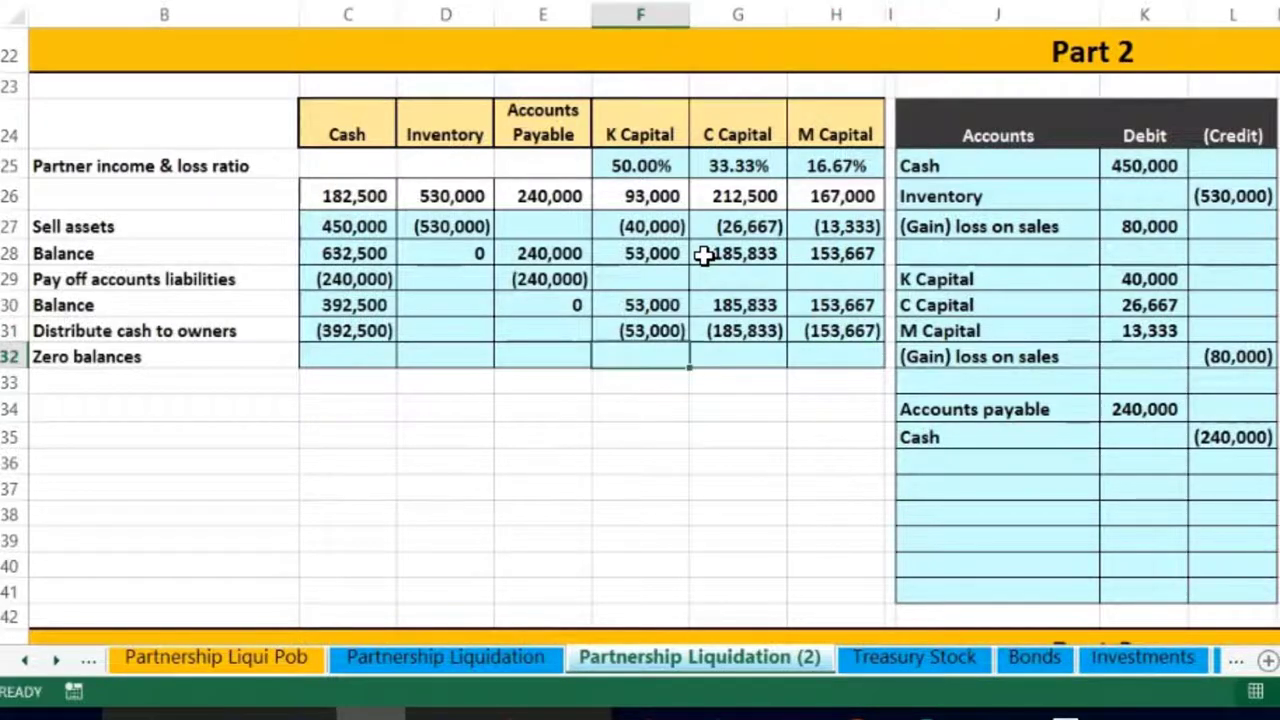
key("Left")
key("Left")
key("Left")
key("Left")
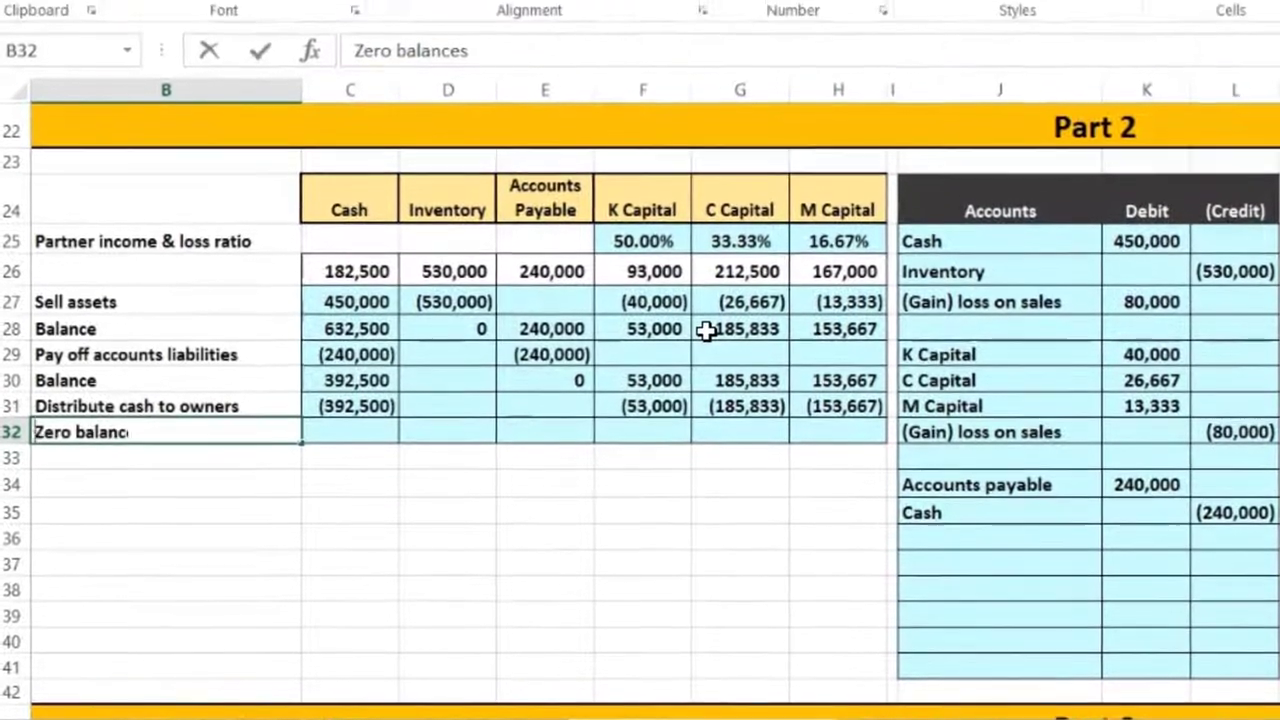
type("0")
key("Return")
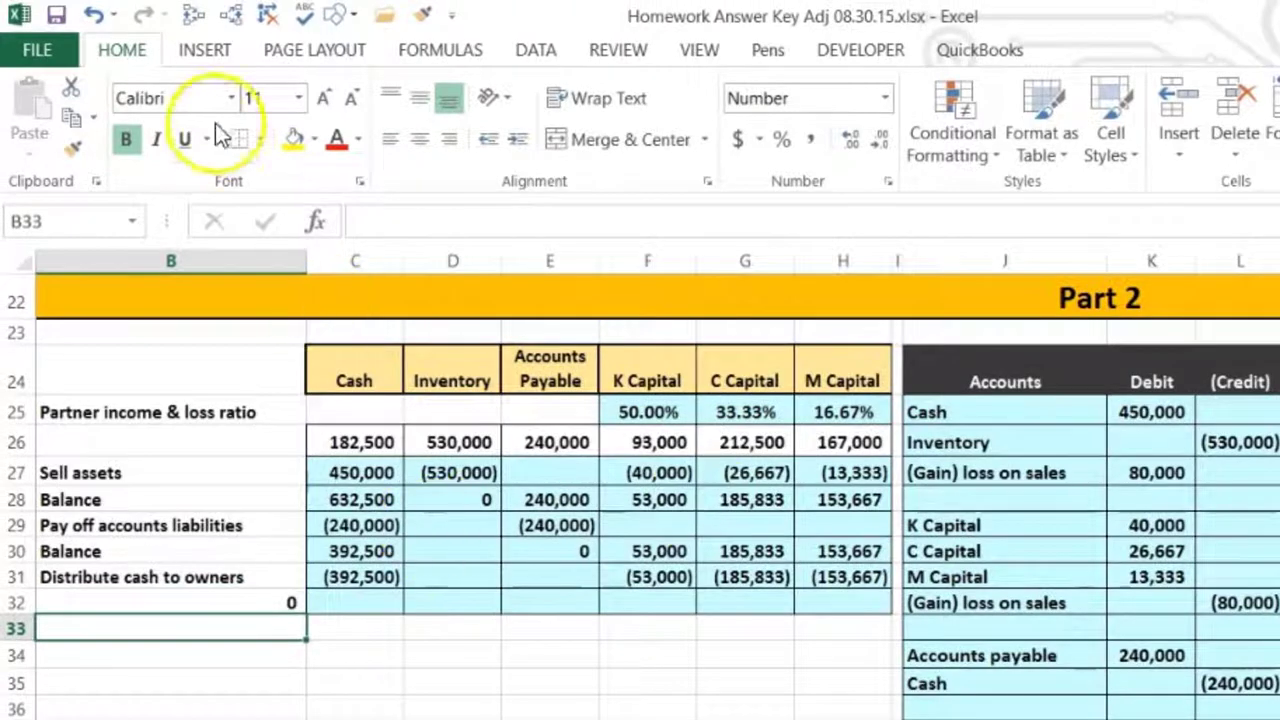
left_click(95, 16)
Step: Calculate the Cash zero balance in C32 with =C30+C31
key("Right")
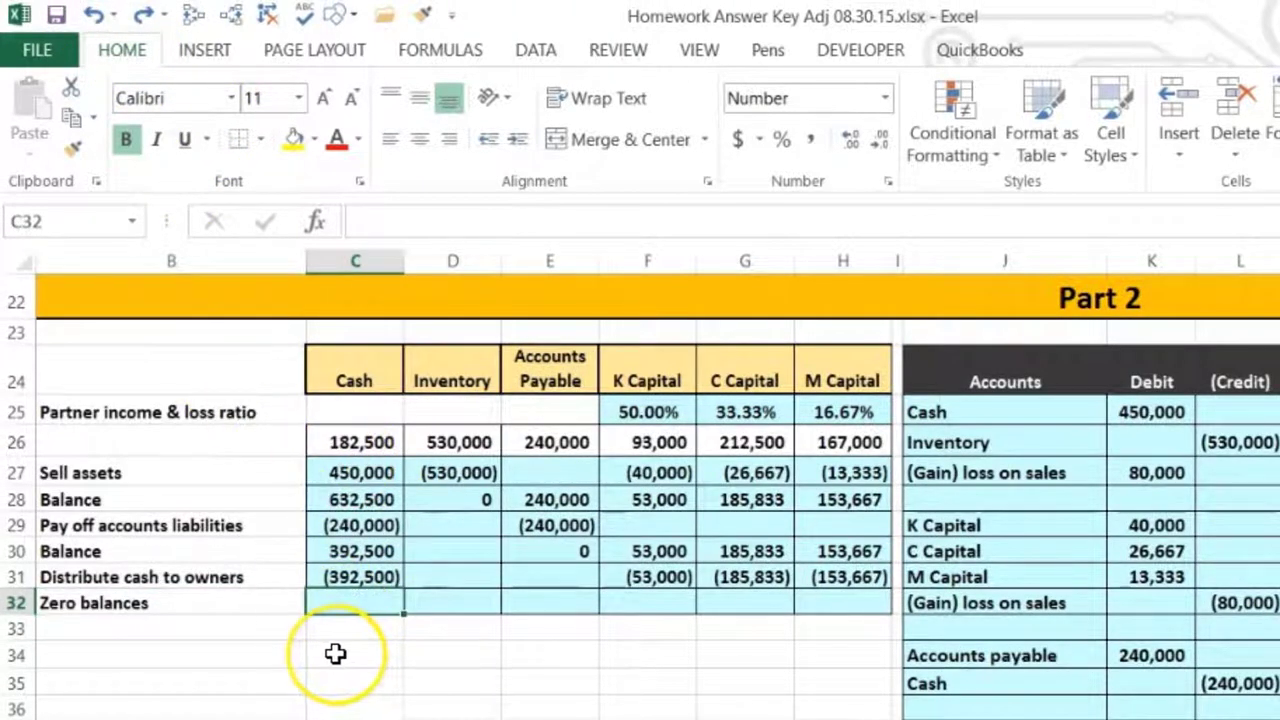
type("=")
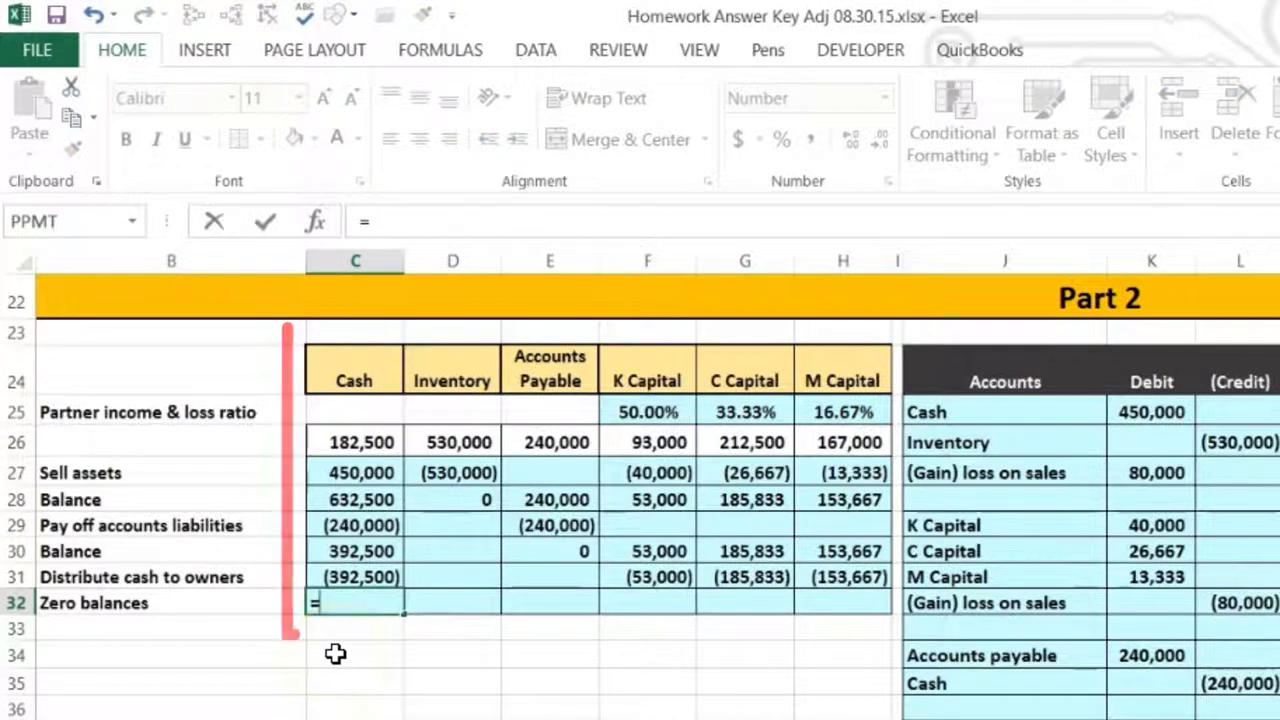
left_click(344, 553)
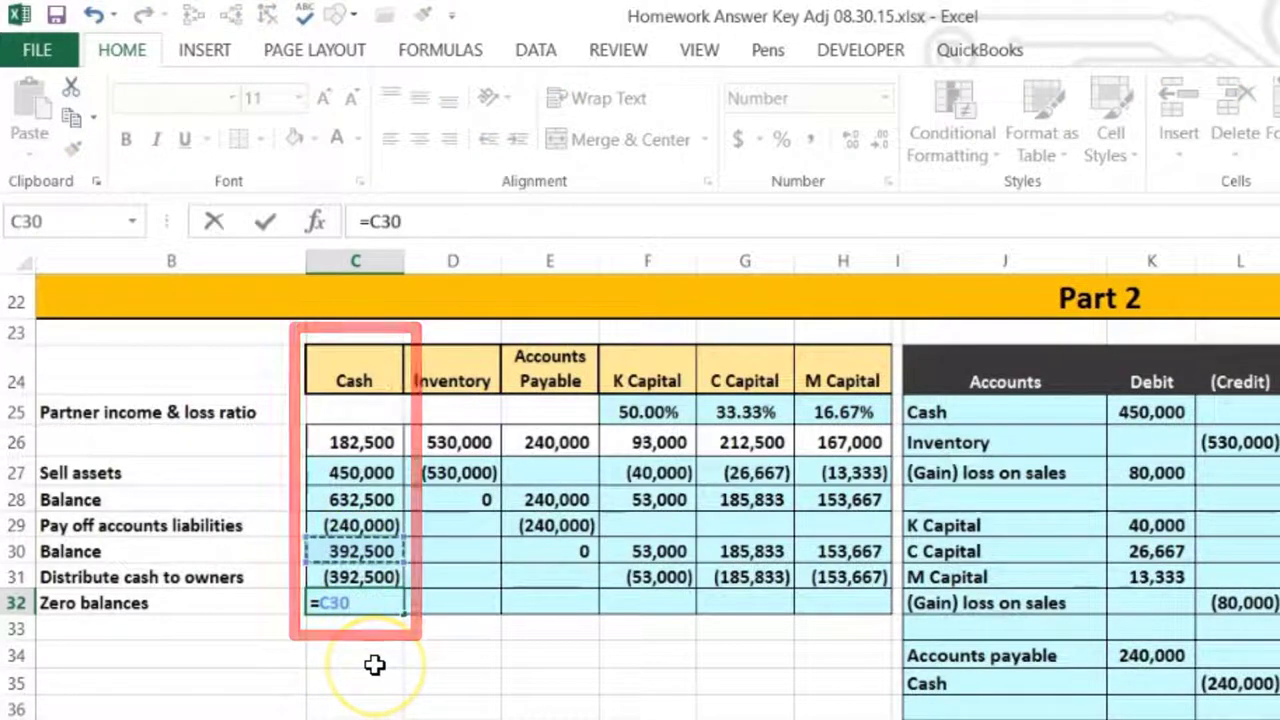
type("+")
left_click(370, 577)
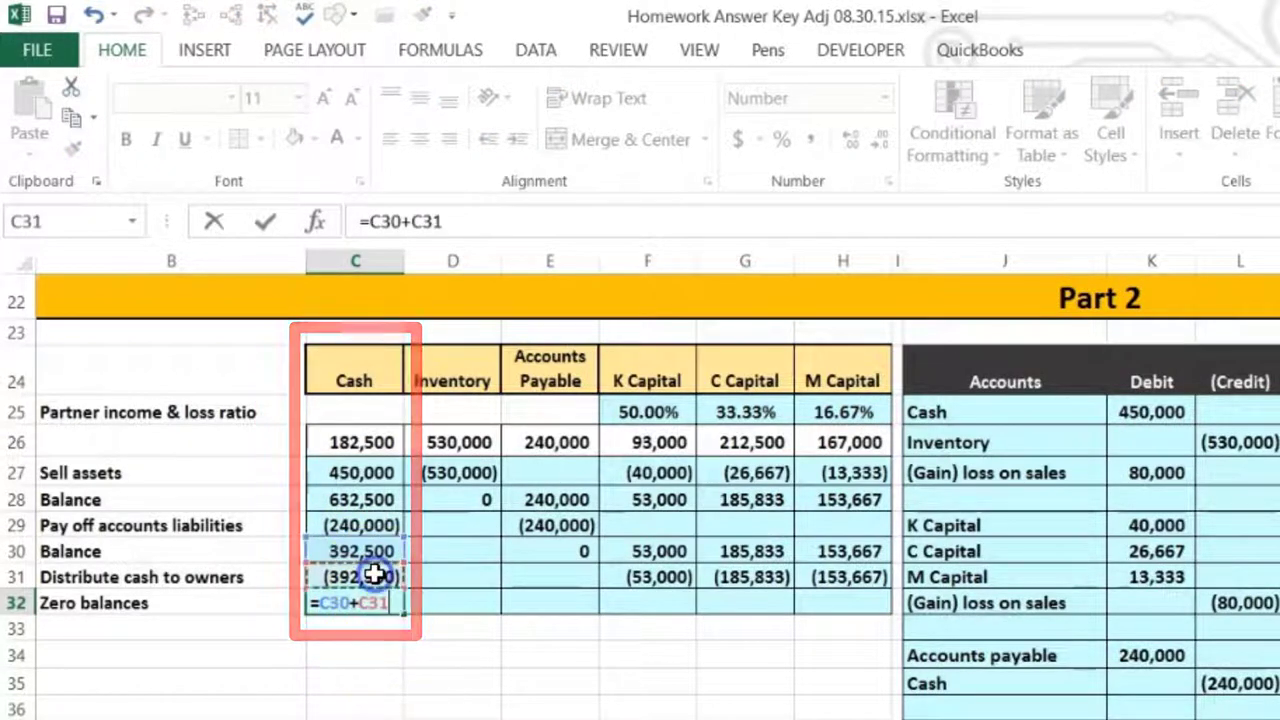
key("Return")
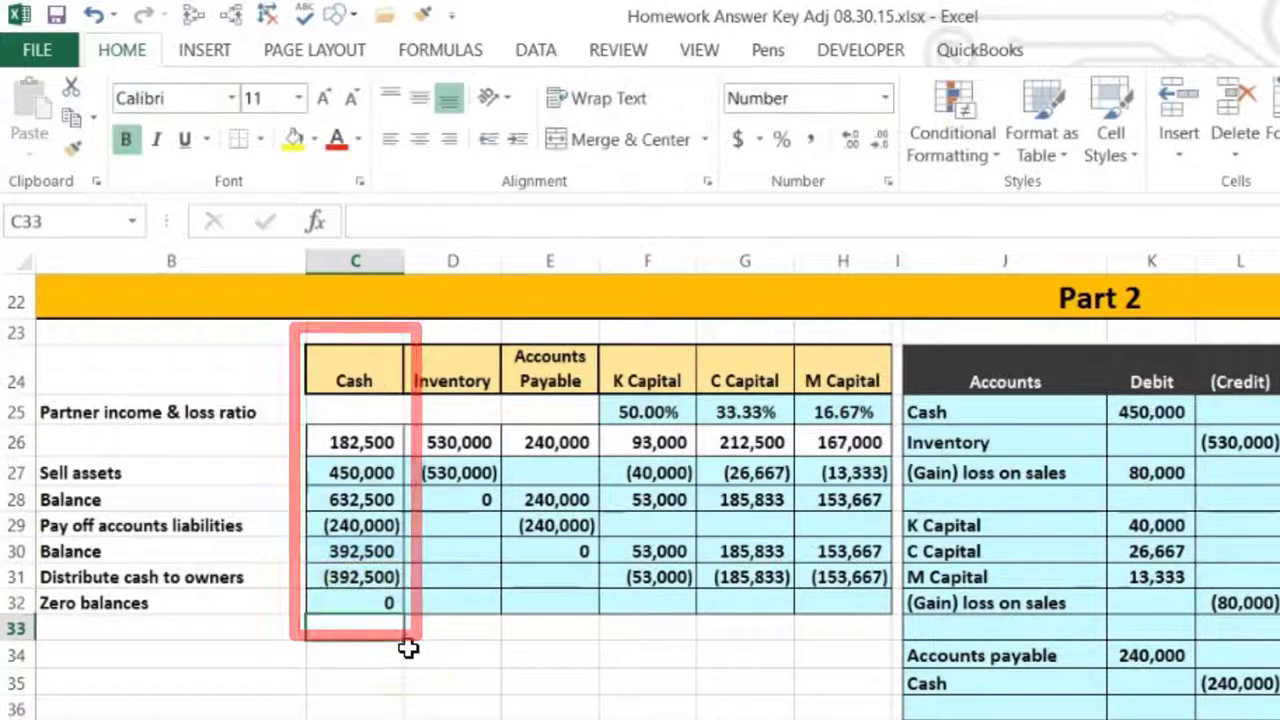
Step: Calculate the K Capital zero balance in F32 with =F30+F31
key("Right")
key("Right")
key("Right")
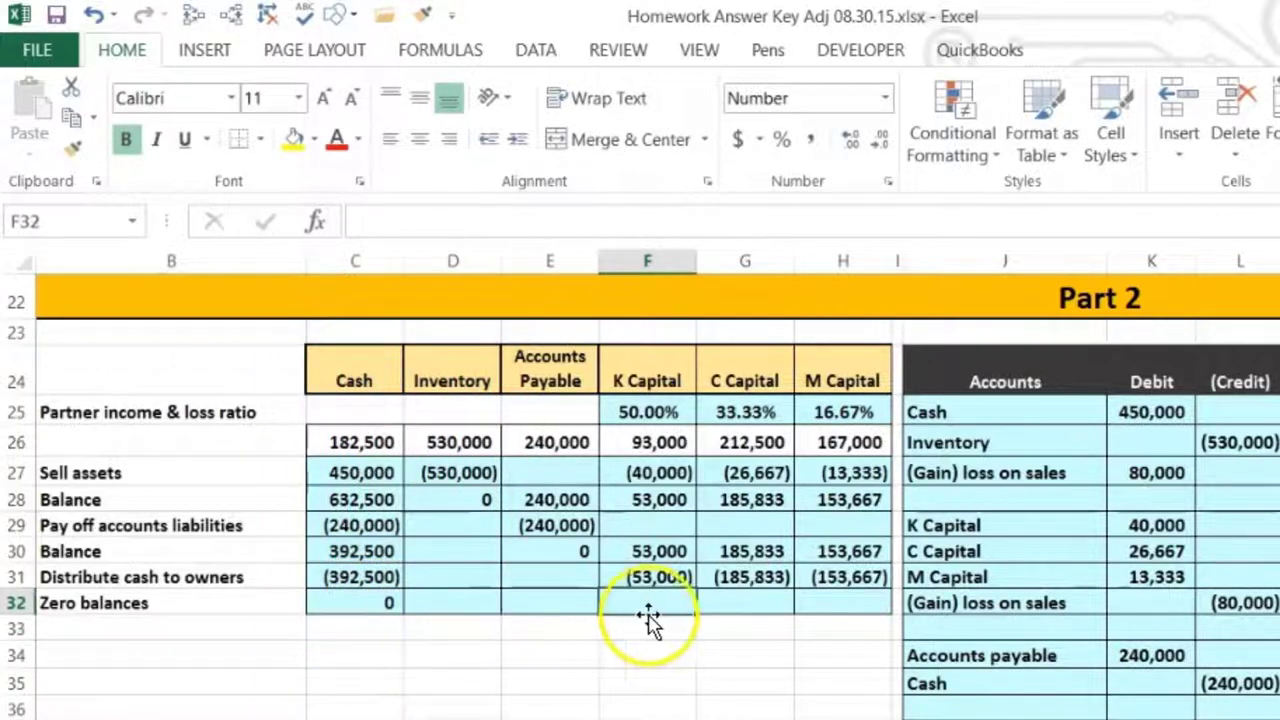
type("=")
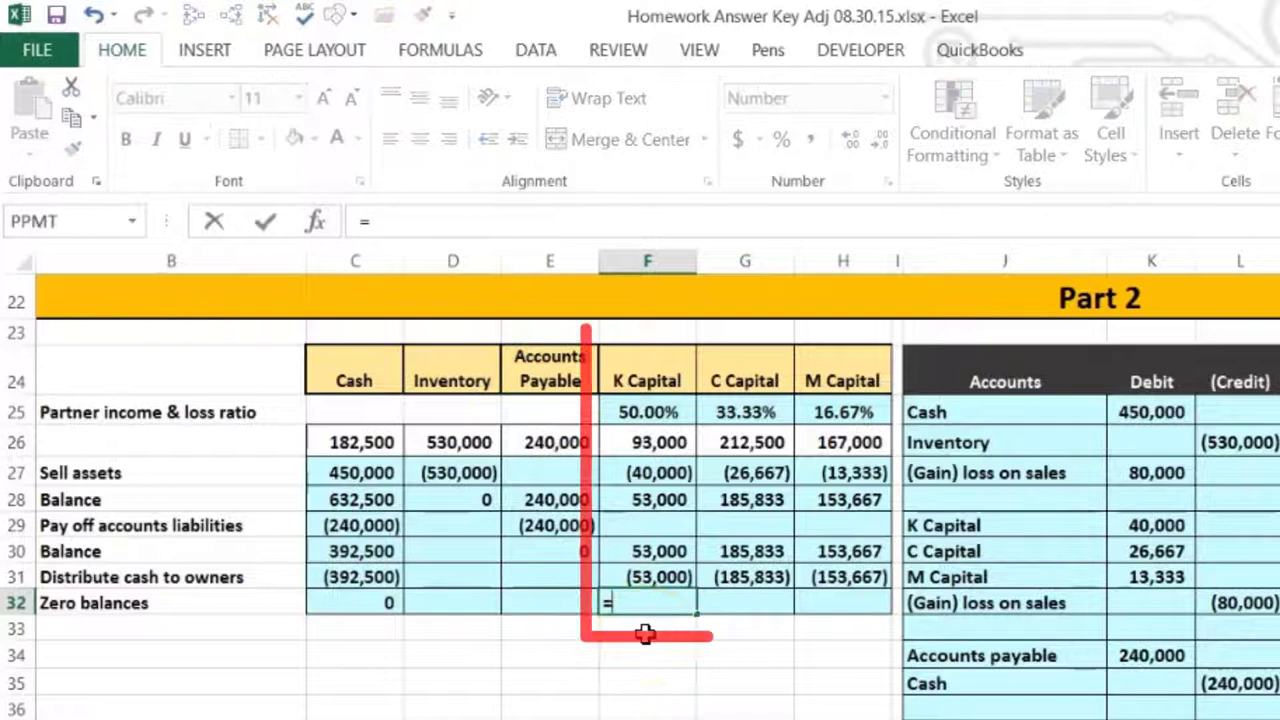
left_click(666, 545)
type("+")
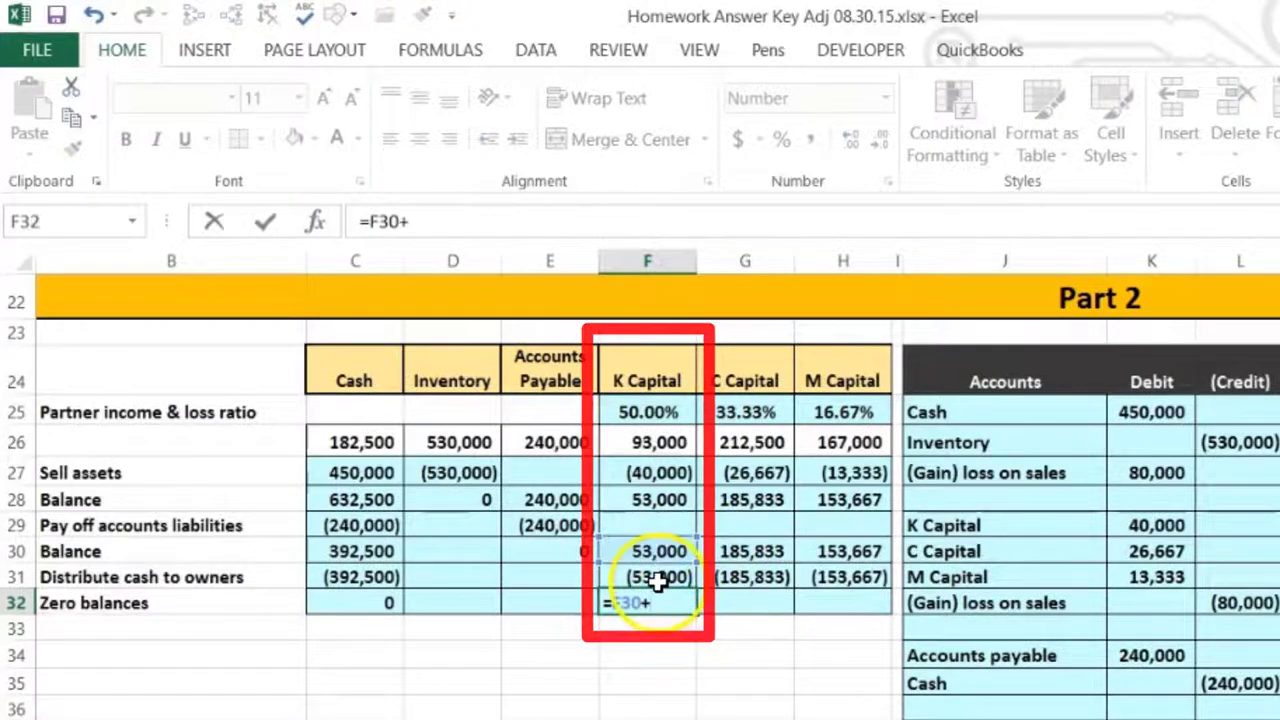
left_click(656, 577)
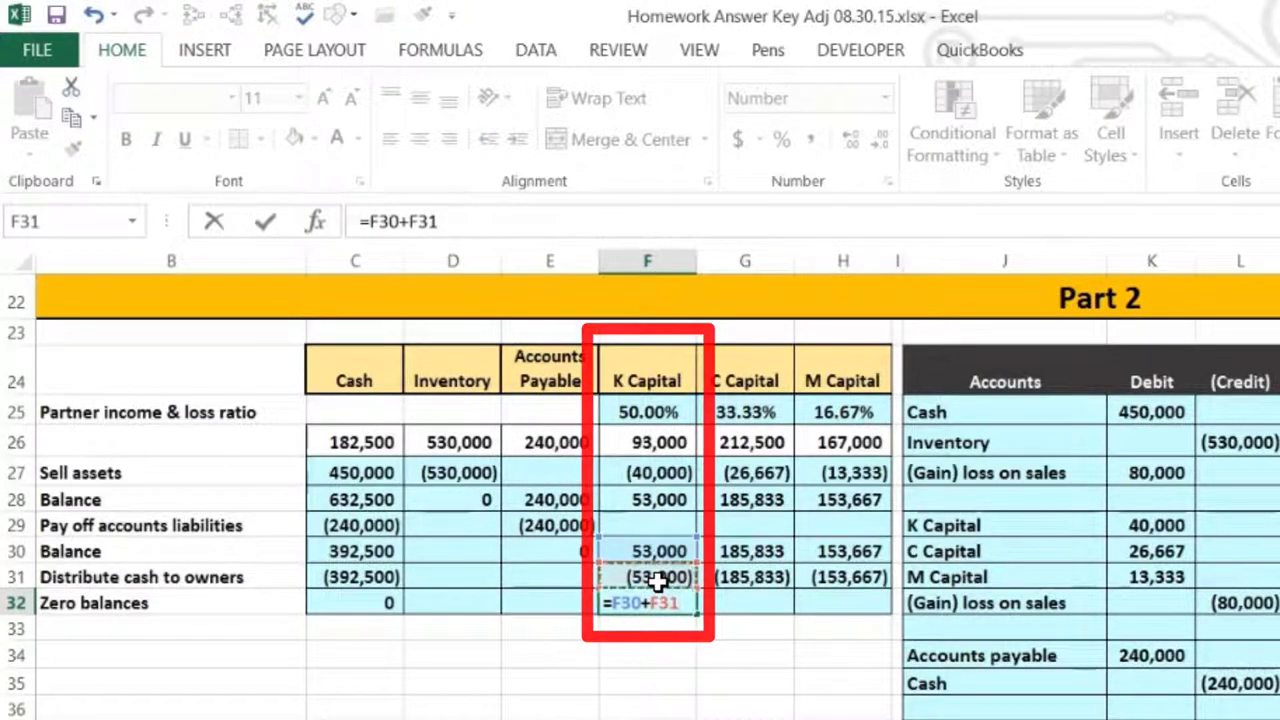
key("Tab")
Step: Calculate the C Capital zero balance in G32 with =G30+G31
type("=")
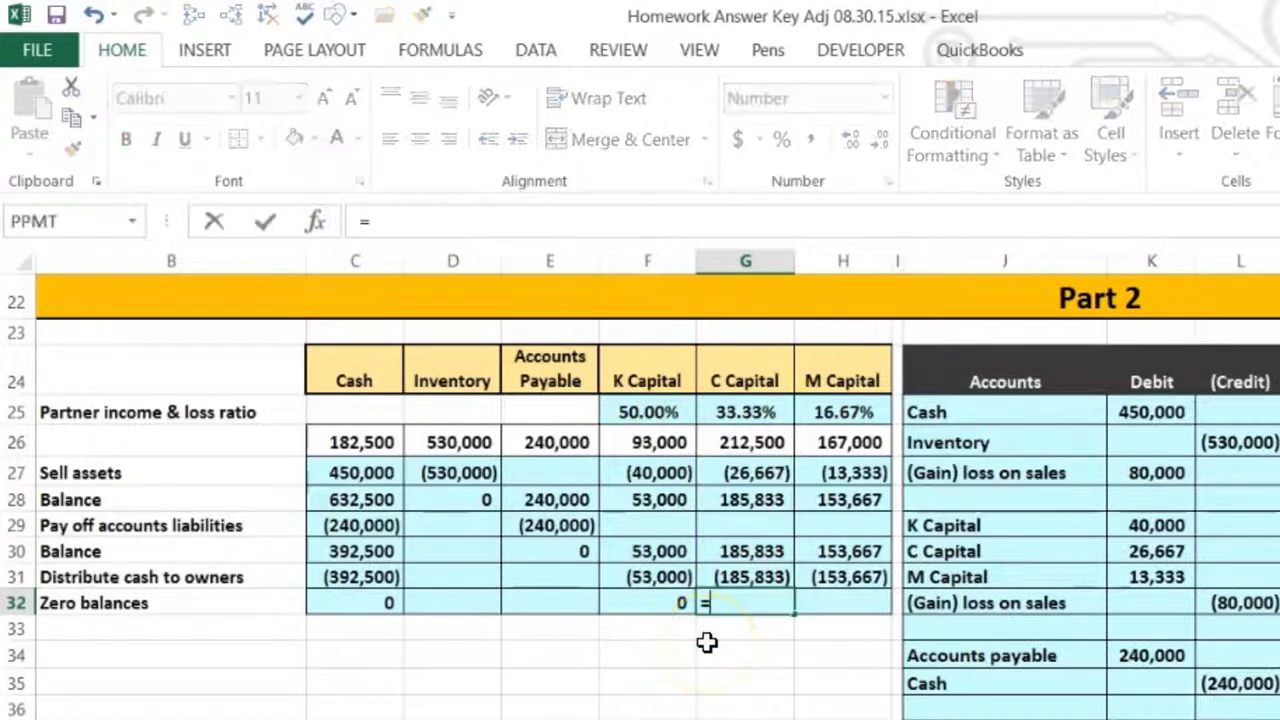
left_click(750, 551)
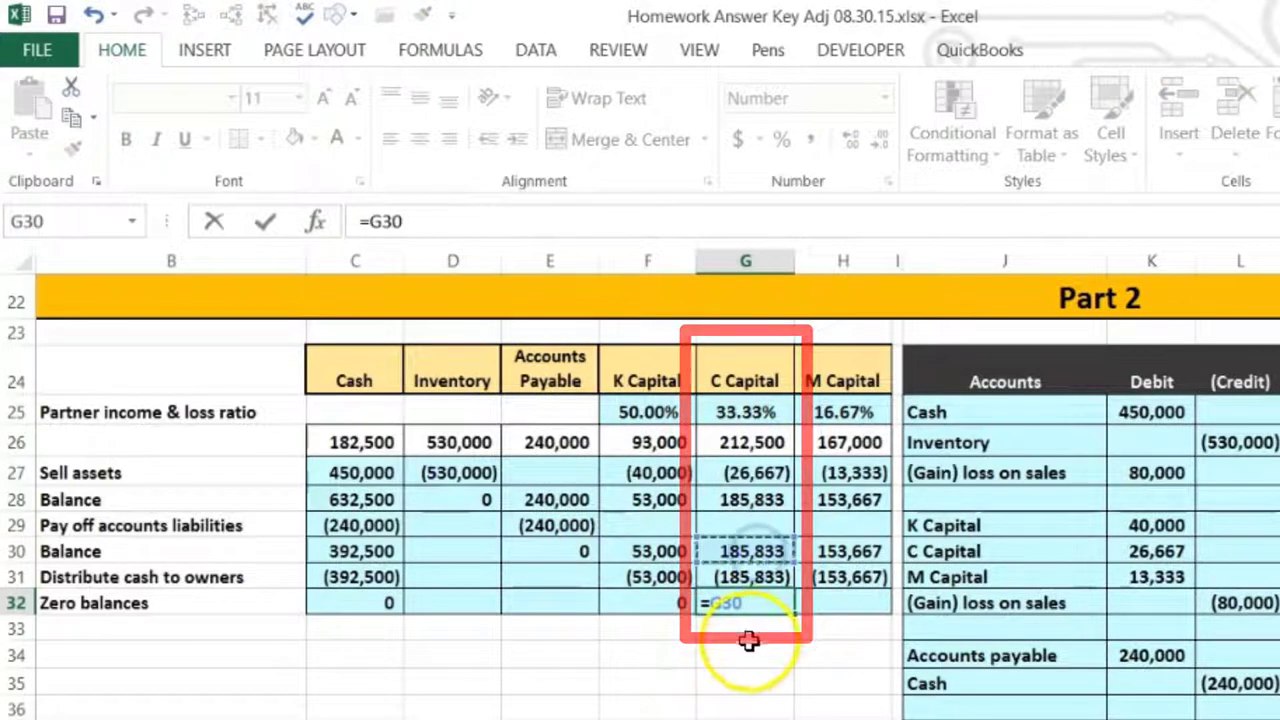
type("+")
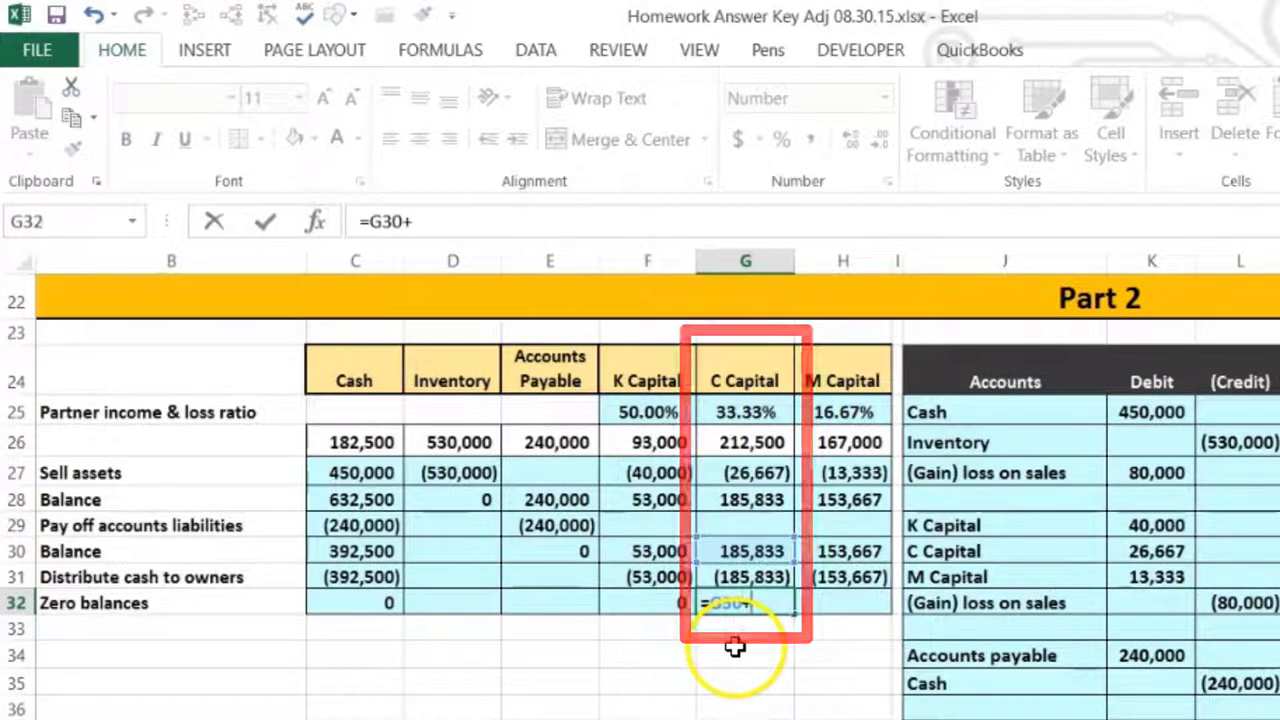
left_click(750, 577)
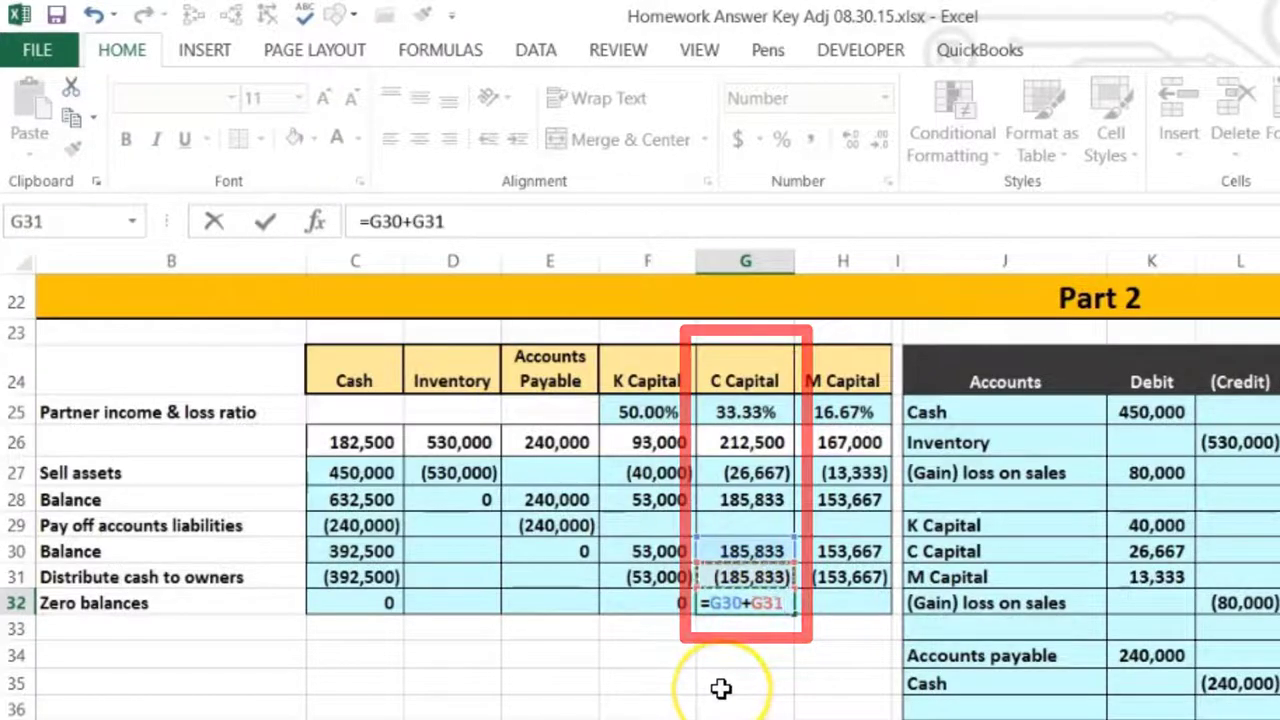
key("Tab")
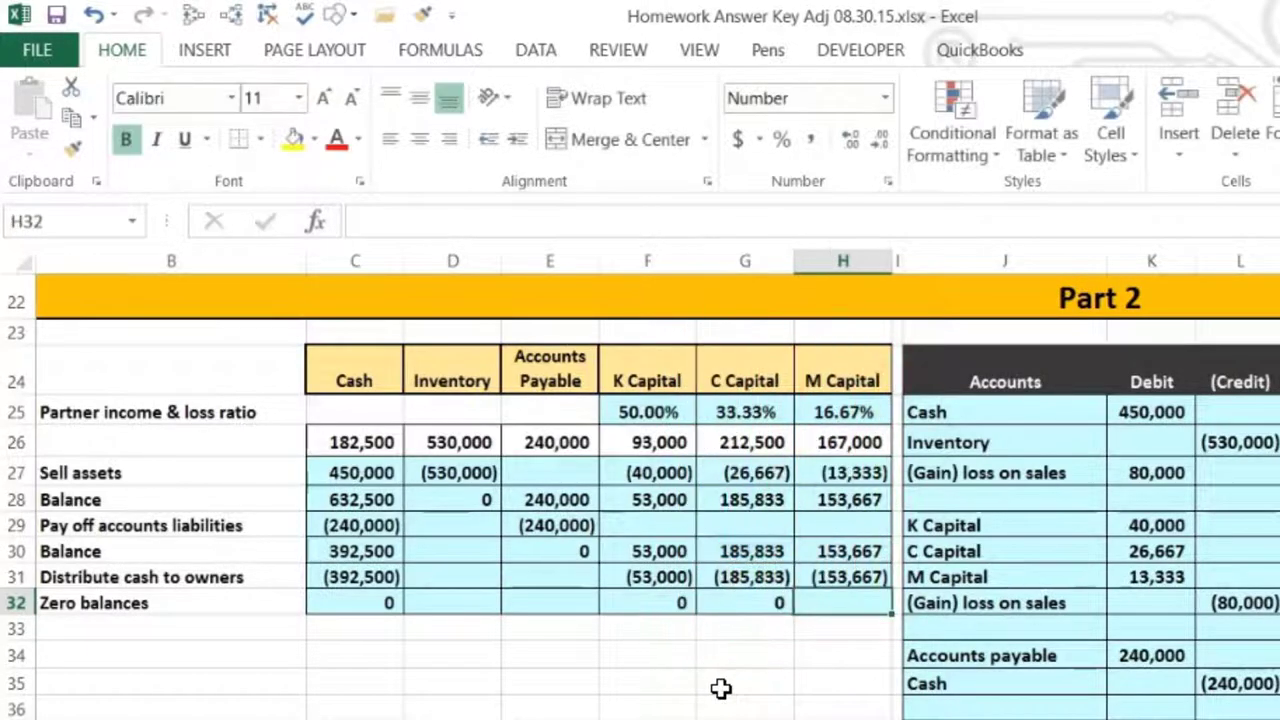
Step: Calculate the M Capital zero balance in H32 with =H30+H31
type("=")
left_click(835, 551)
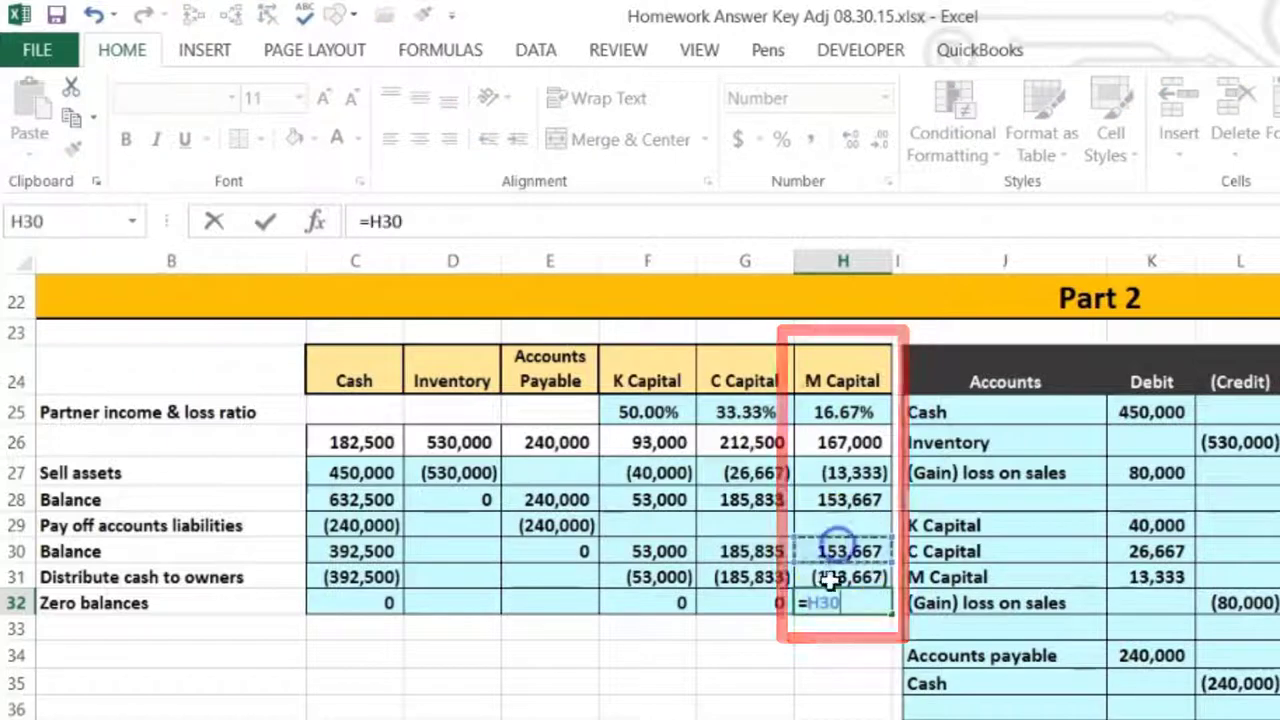
type("+")
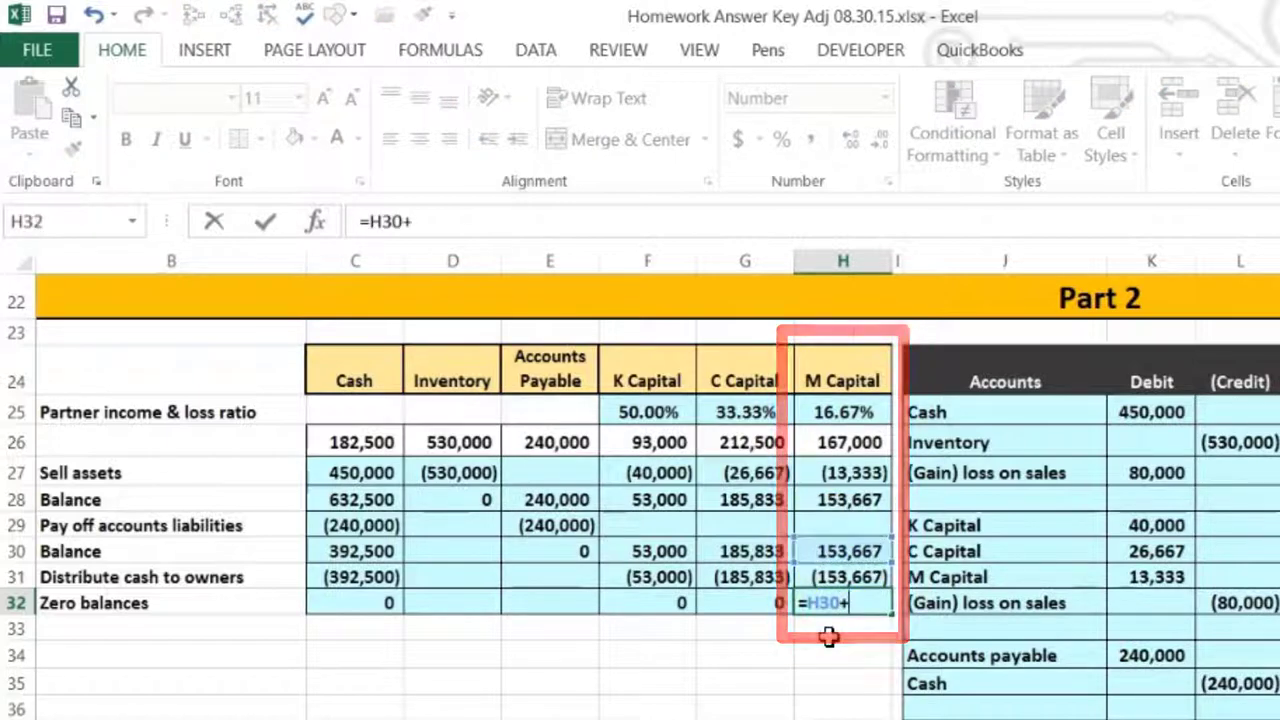
left_click(835, 578)
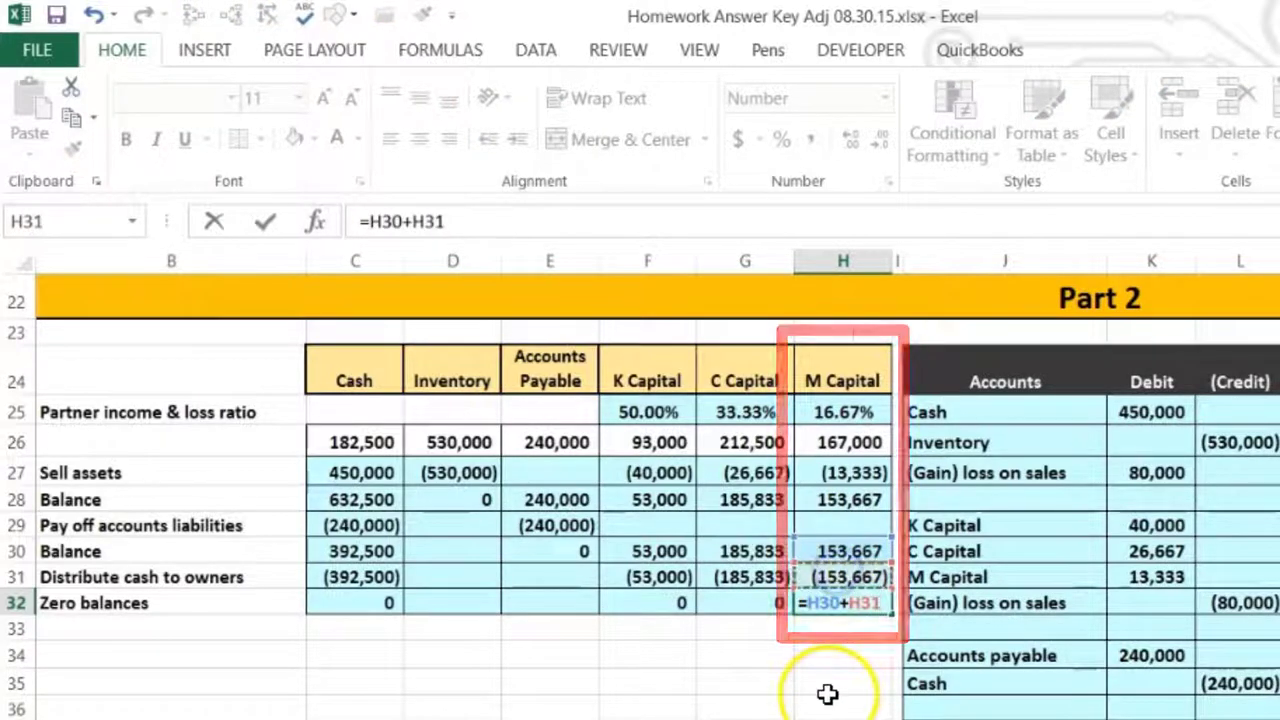
key("Return")
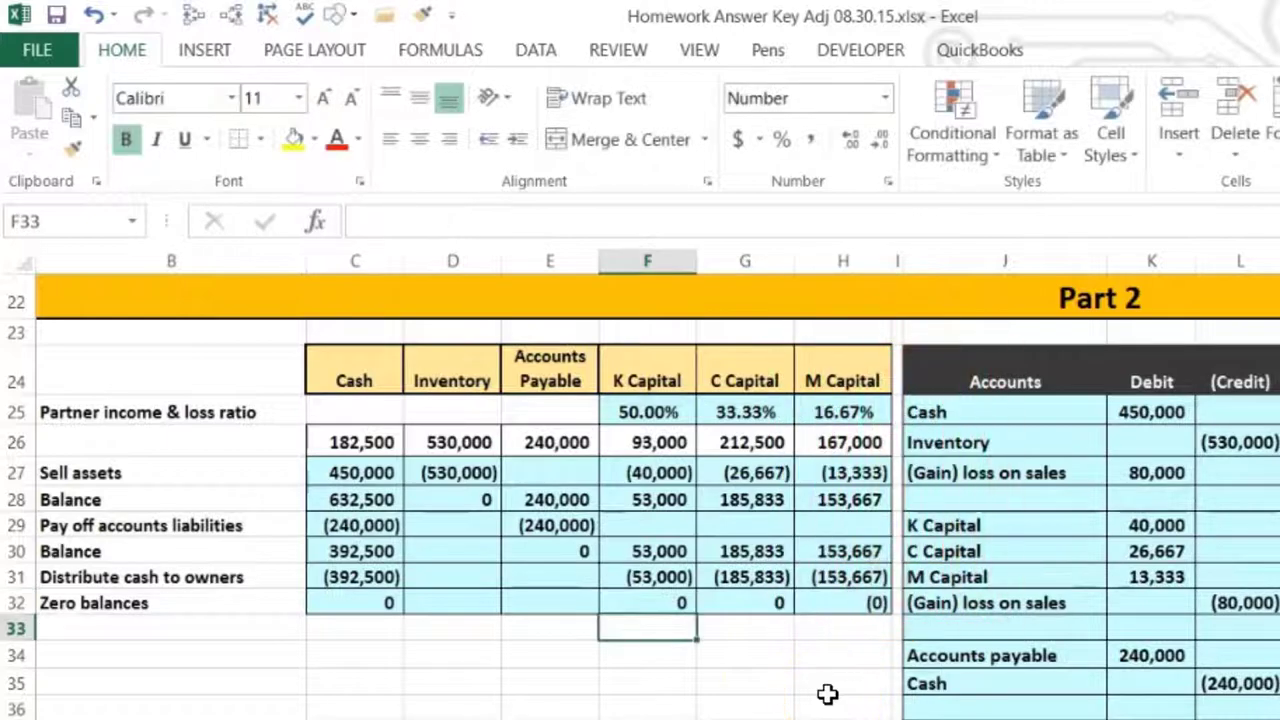
Step: Review the Zero balances row, and examine the Cash row and the partners' ending capital balances in the Part 2 trial balance
left_click(400, 603)
left_click_drag(400, 603, 817, 606)
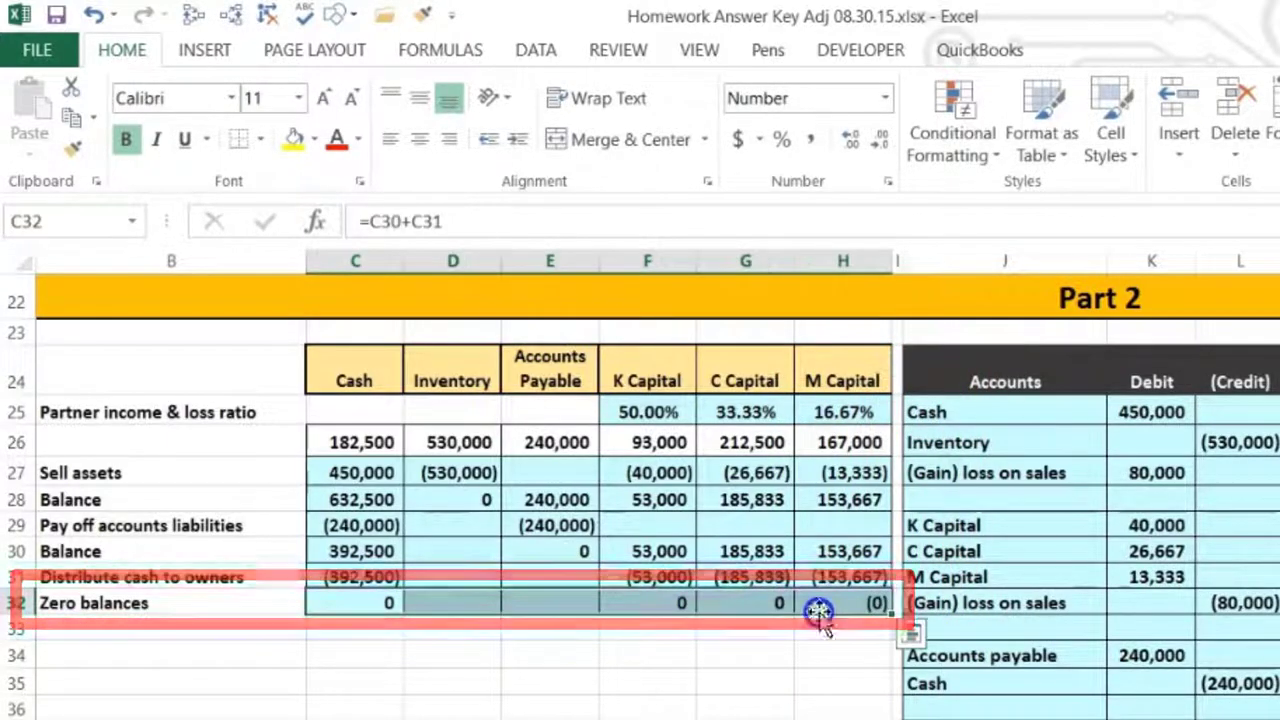
left_click(817, 680)
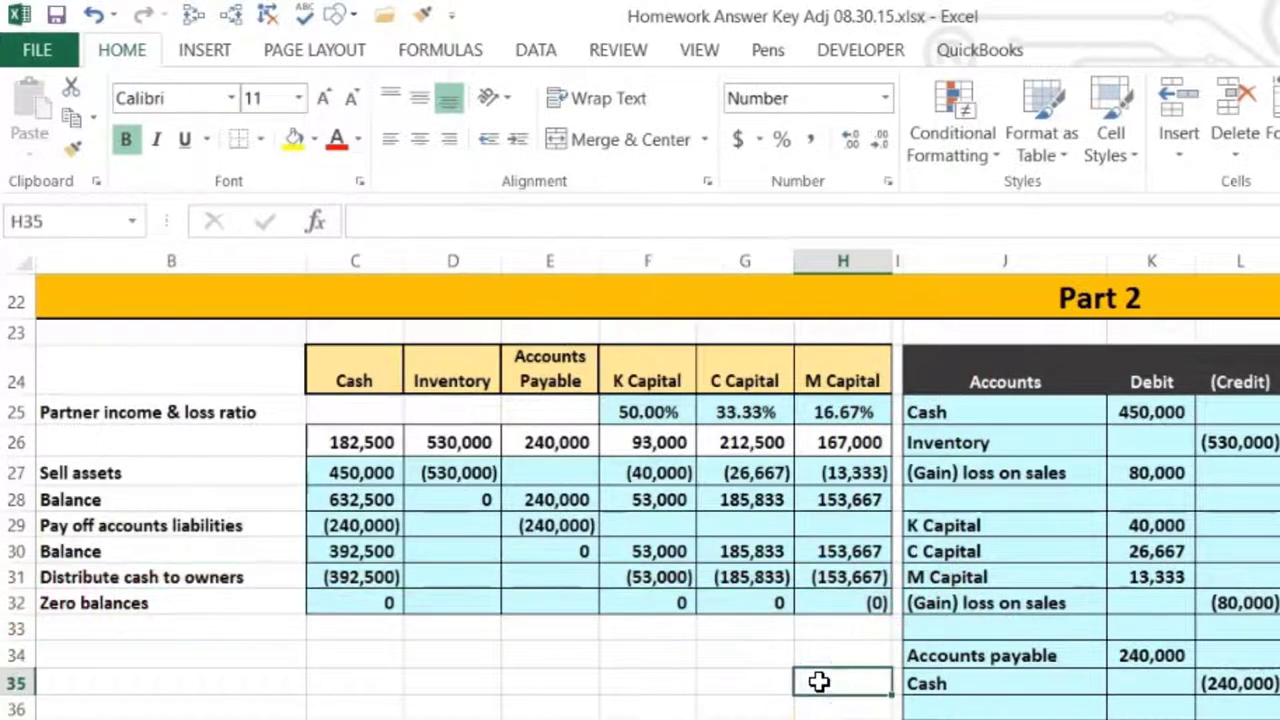
key("Right")
key("Right")
key("Right")
key("Right")
key("Right")
key("Right")
key("Right")
key("Right")
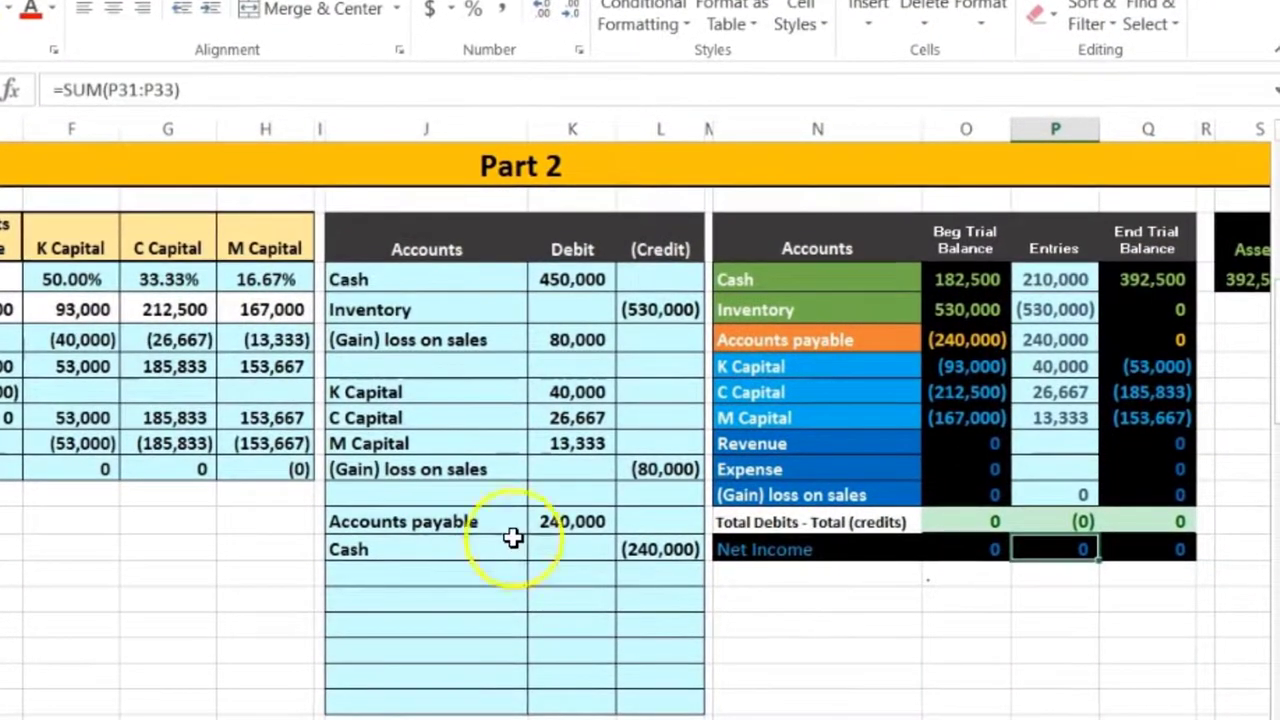
left_click_drag(789, 282, 1152, 265)
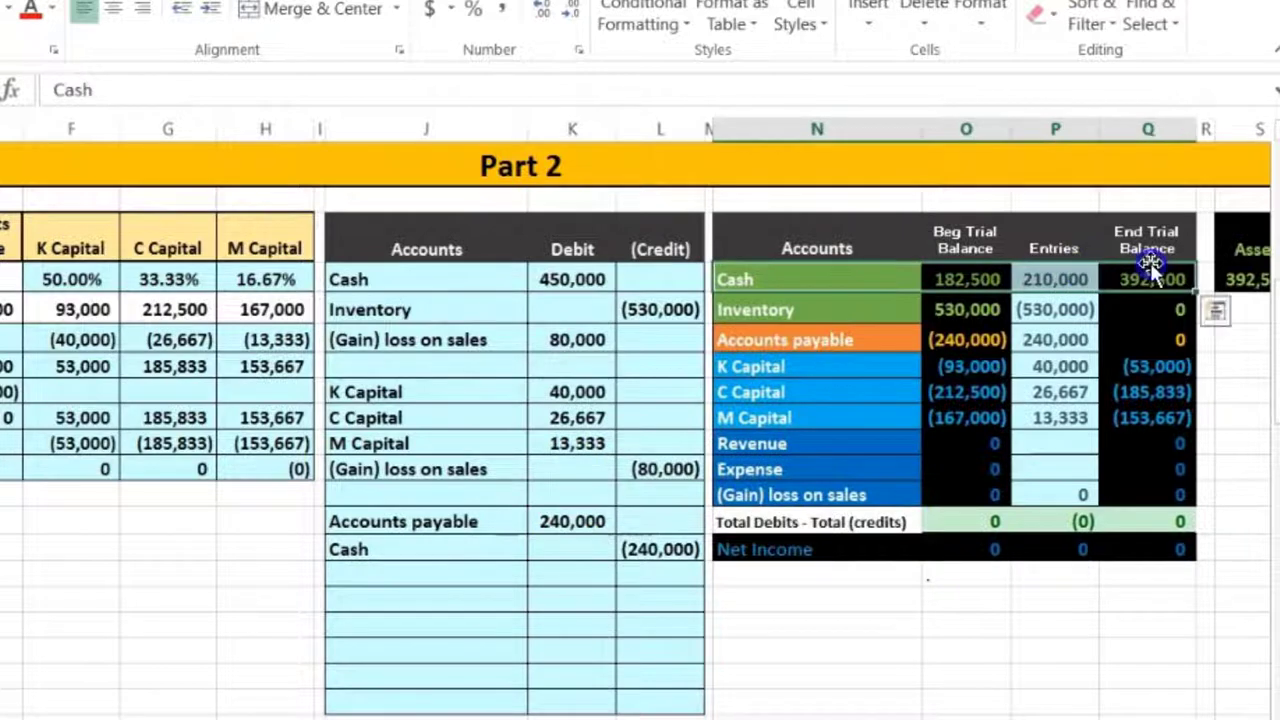
left_click_drag(1152, 374, 1151, 407)
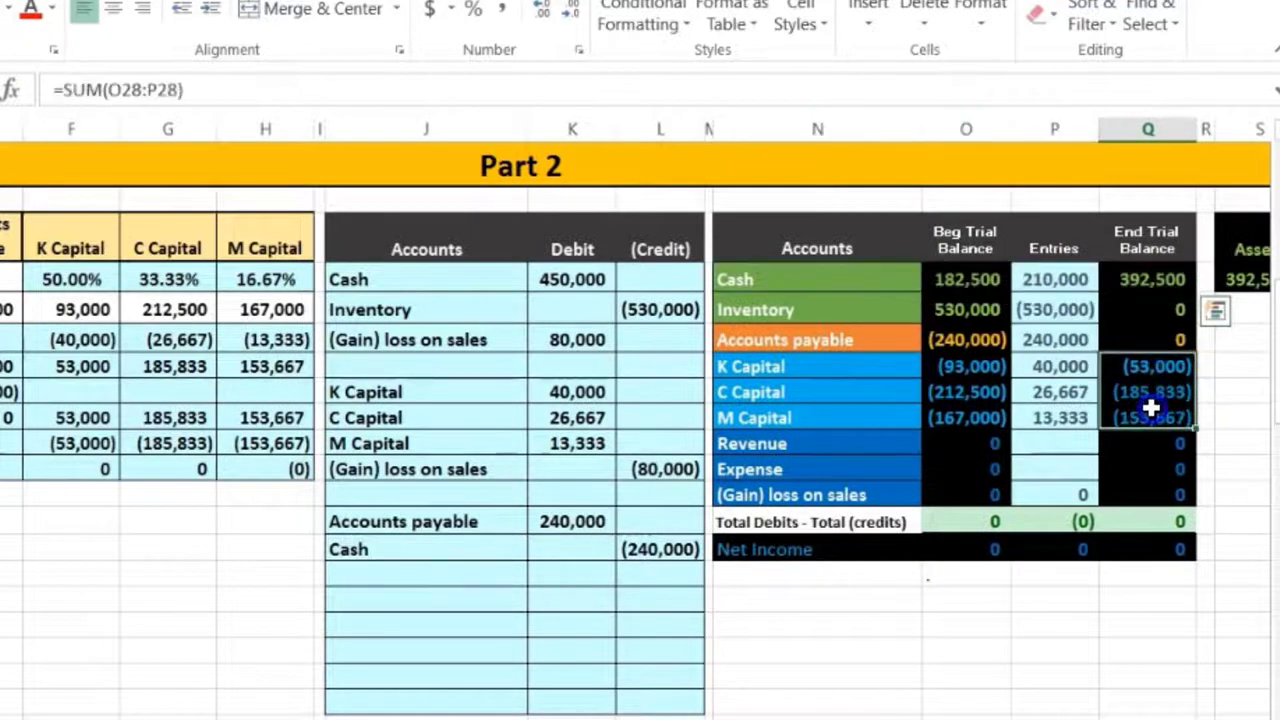
left_click(1112, 282)
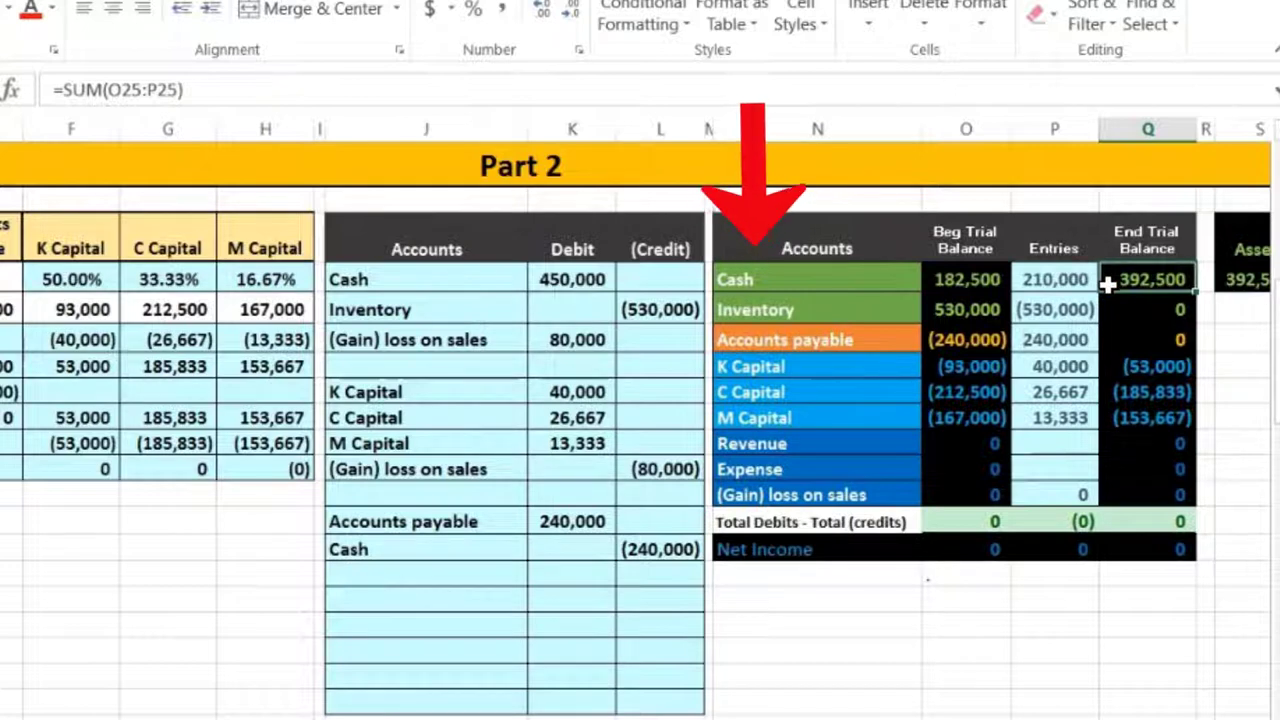
Step: Copy the Cash account name from the trial balance into J40 as values only, and enter its credit of -392500 in L40
left_click(875, 275)
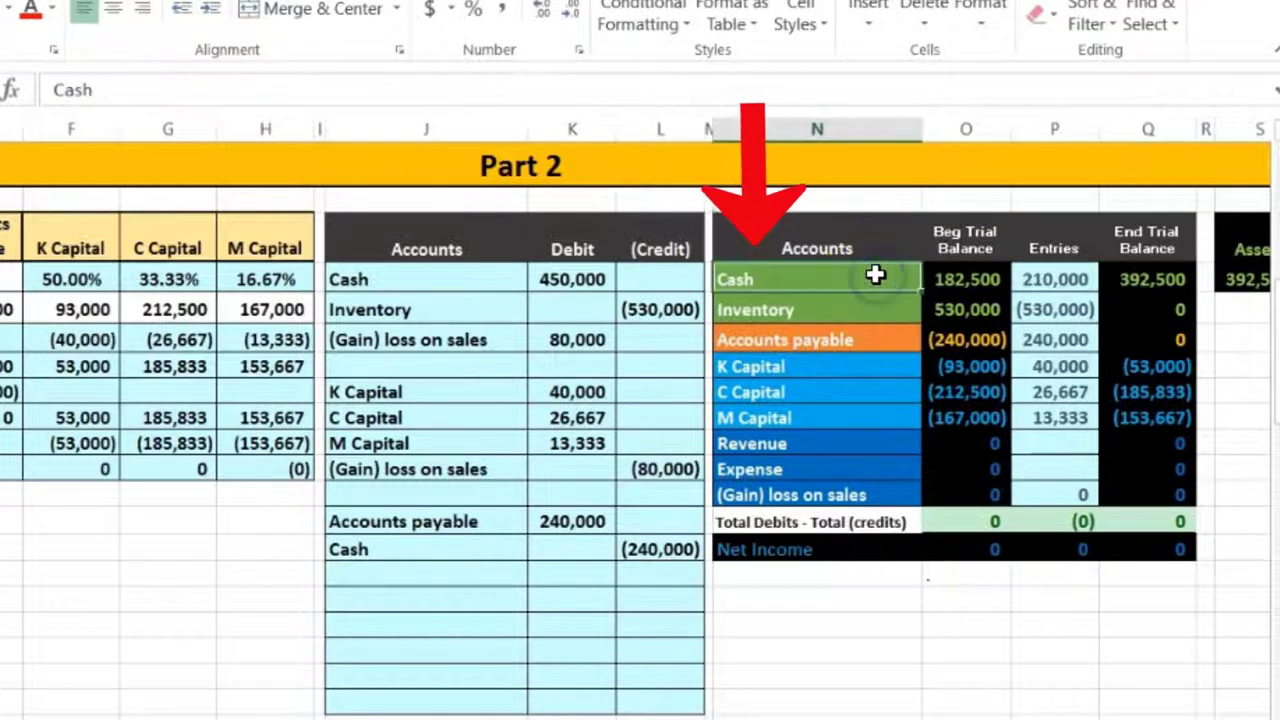
right_click(875, 275)
left_click(943, 391)
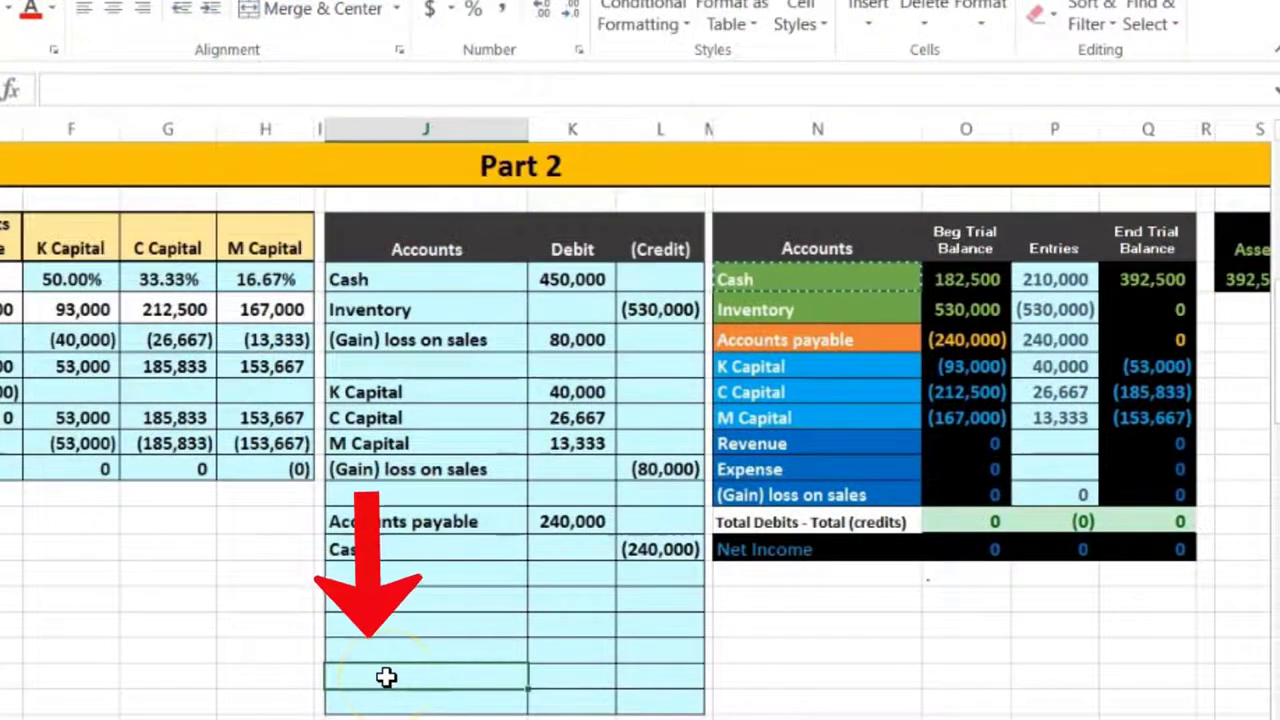
right_click(386, 677)
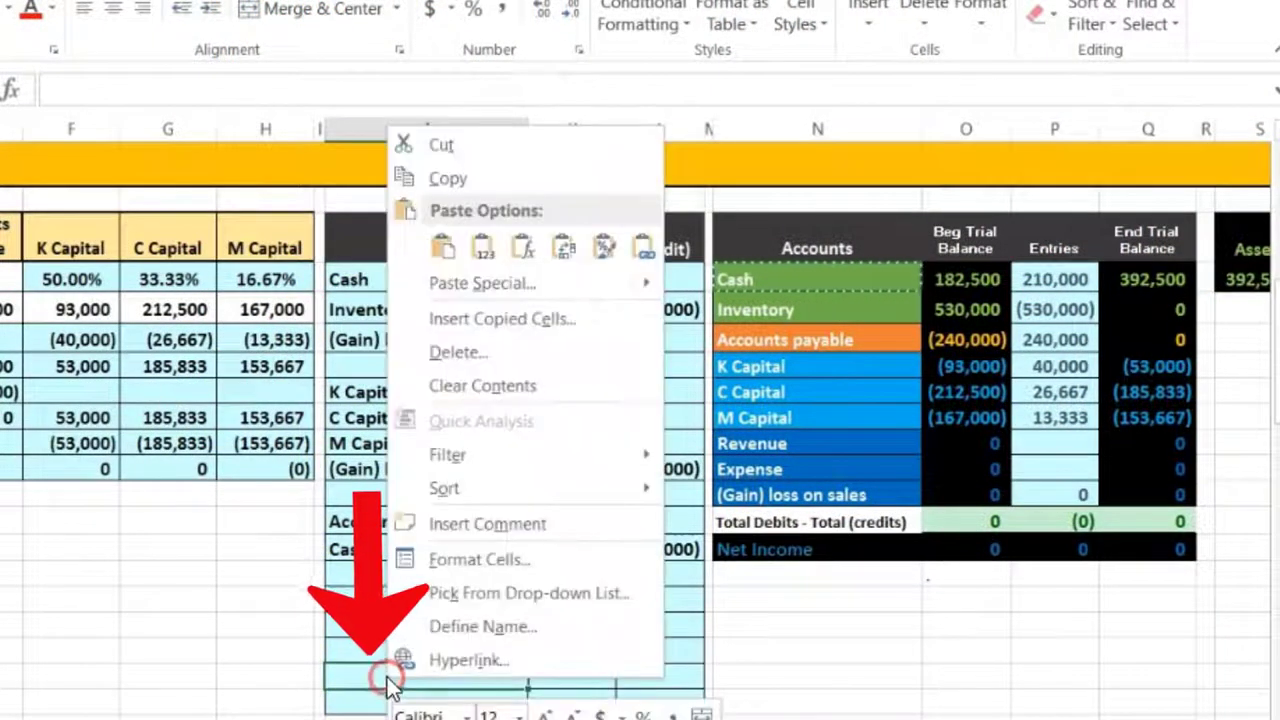
left_click(486, 253)
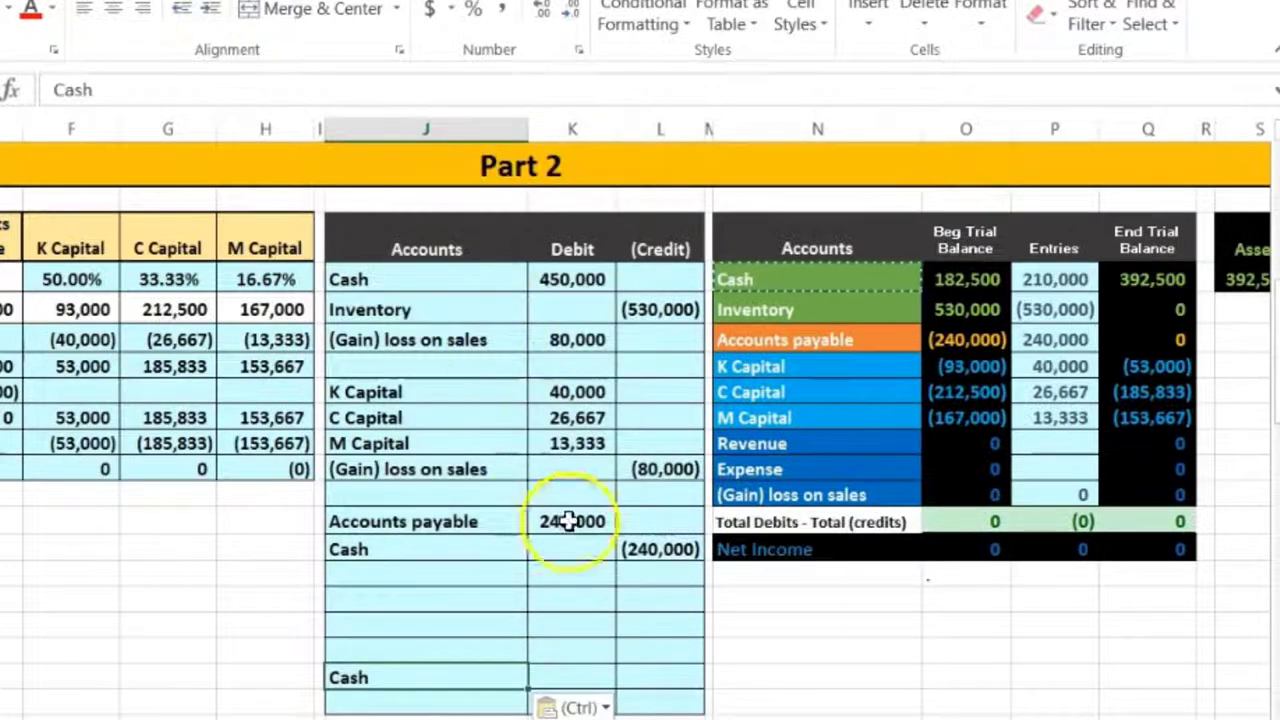
left_click(652, 678)
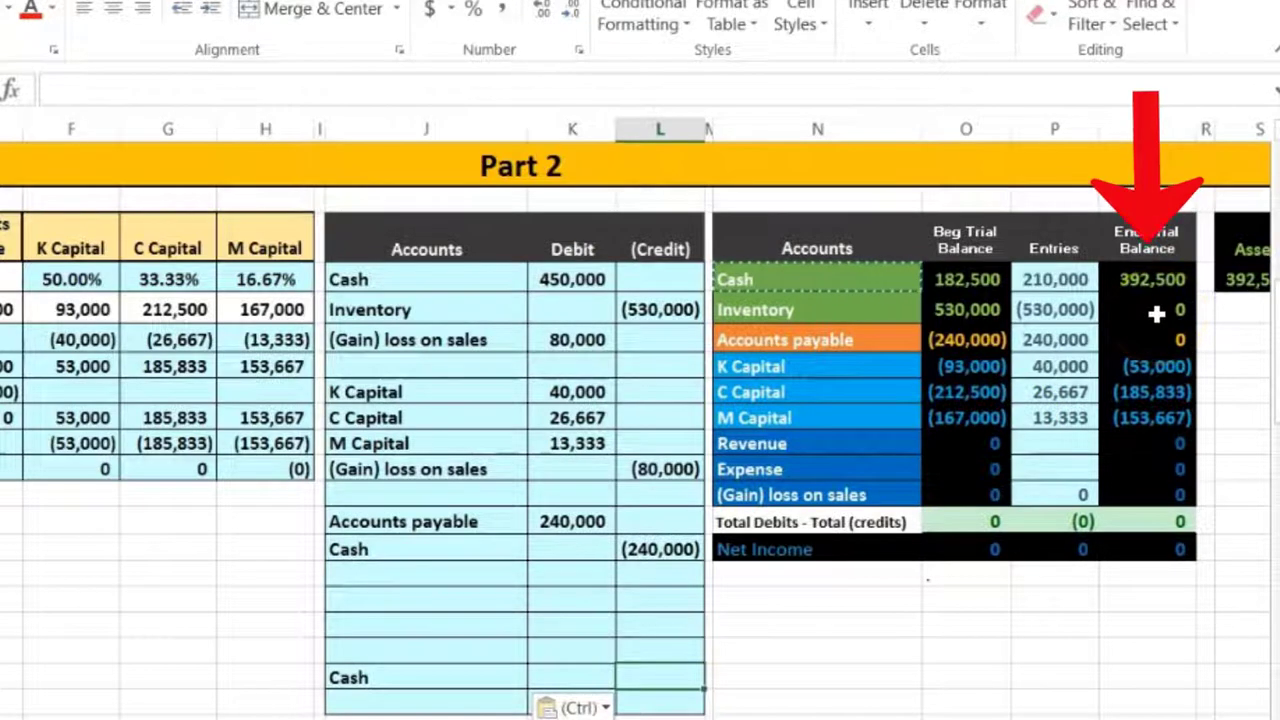
type("-392500")
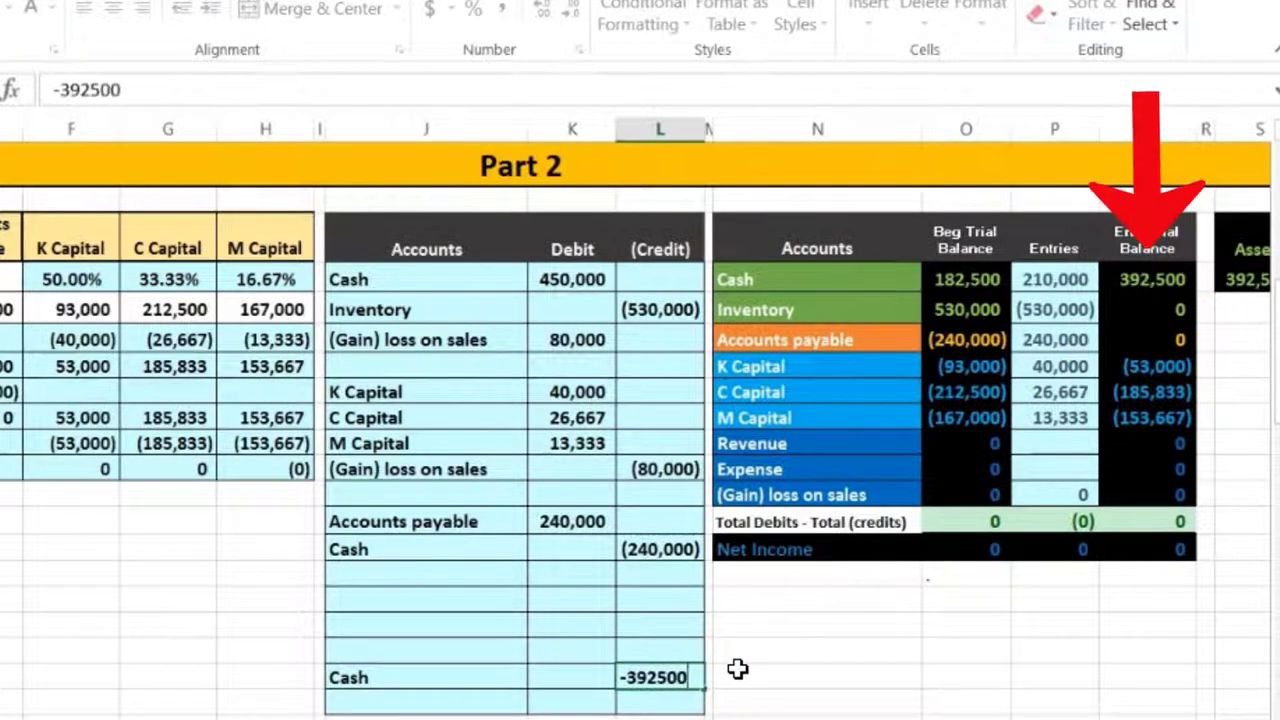
key("Return")
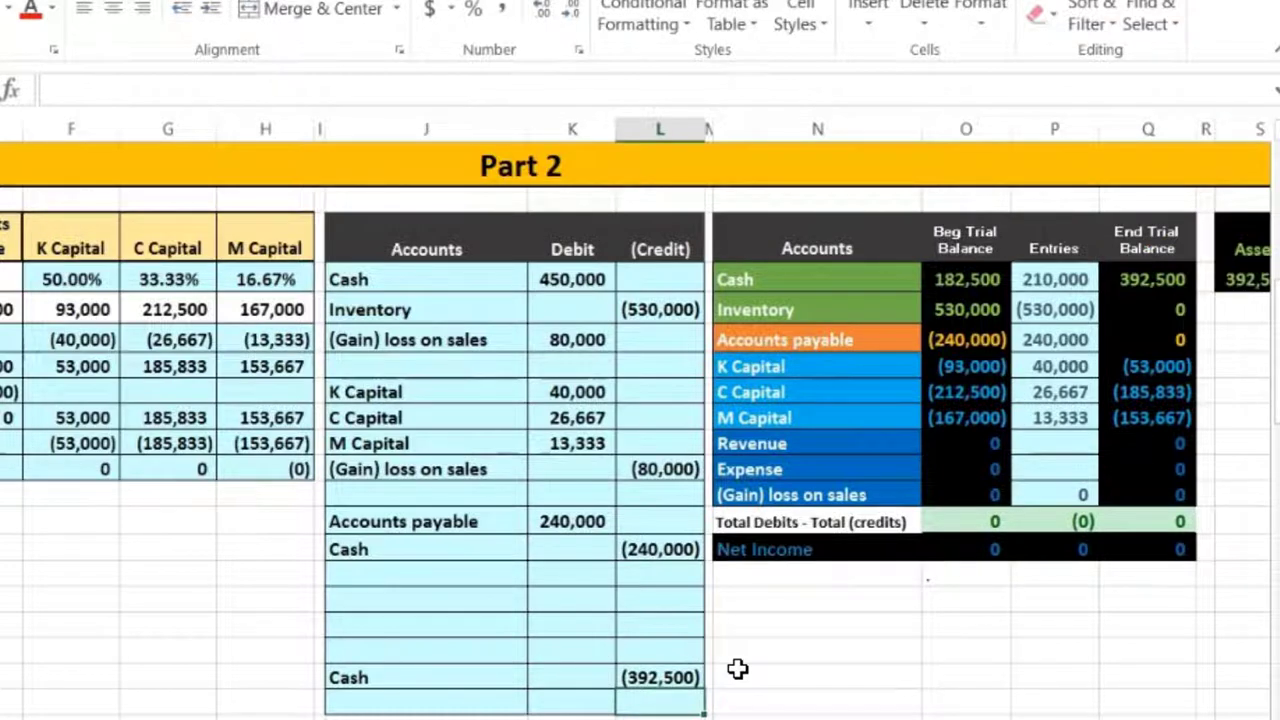
Step: Copy the K Capital, C Capital and M Capital account names from the trial balance into J37:J39 as values only
left_click_drag(30, 265, 343, 286)
left_click_drag(30, 288, 330, 258)
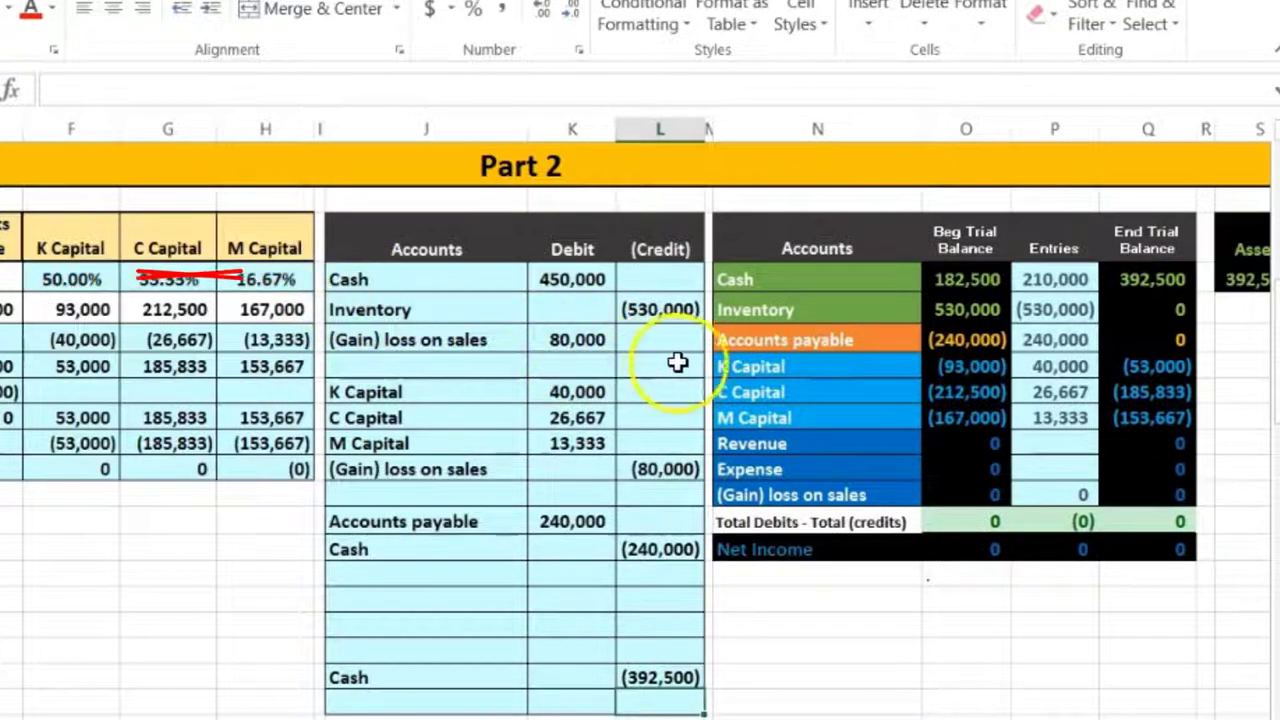
left_click(748, 366)
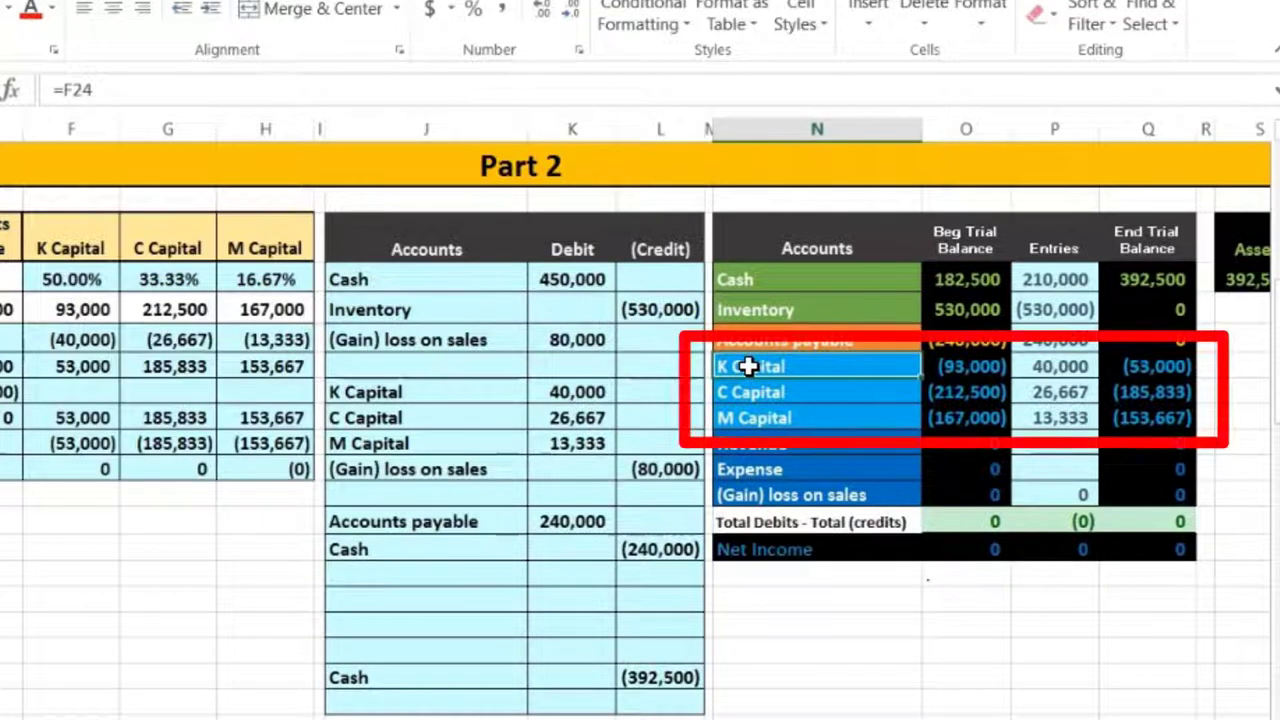
left_click_drag(1150, 366, 1157, 403)
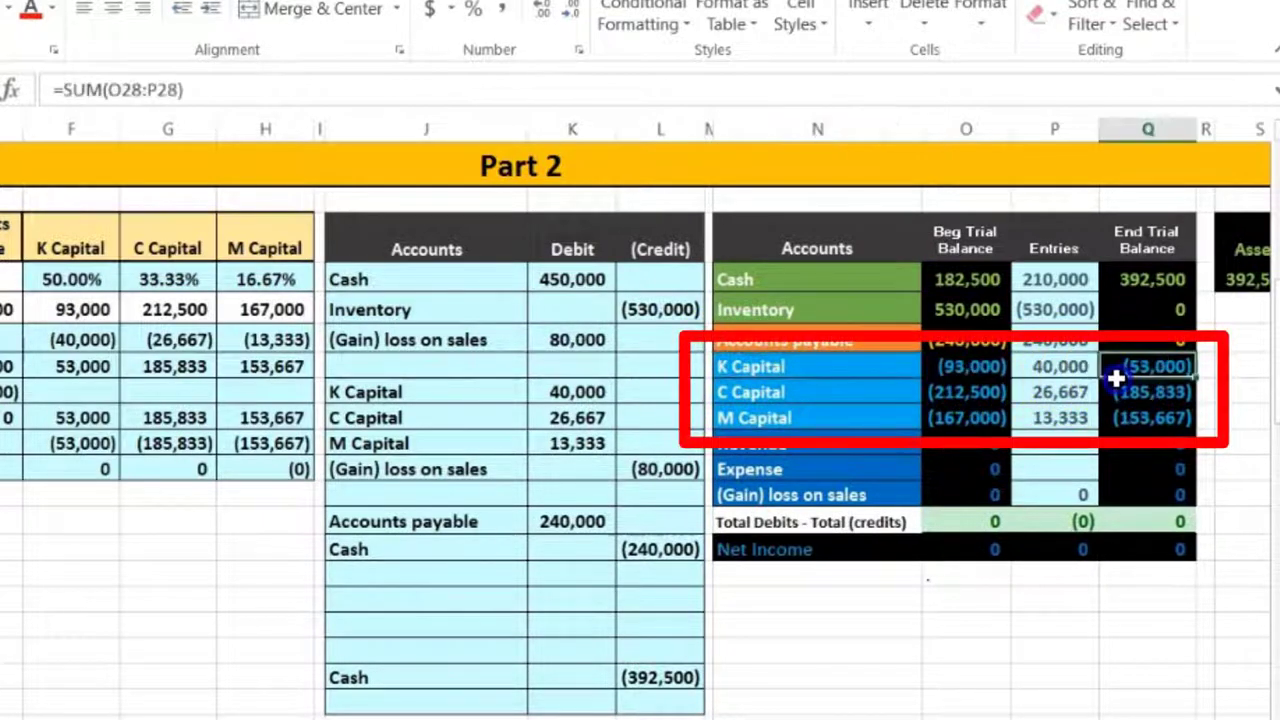
left_click(864, 360)
left_click_drag(864, 360, 864, 403)
right_click(864, 403)
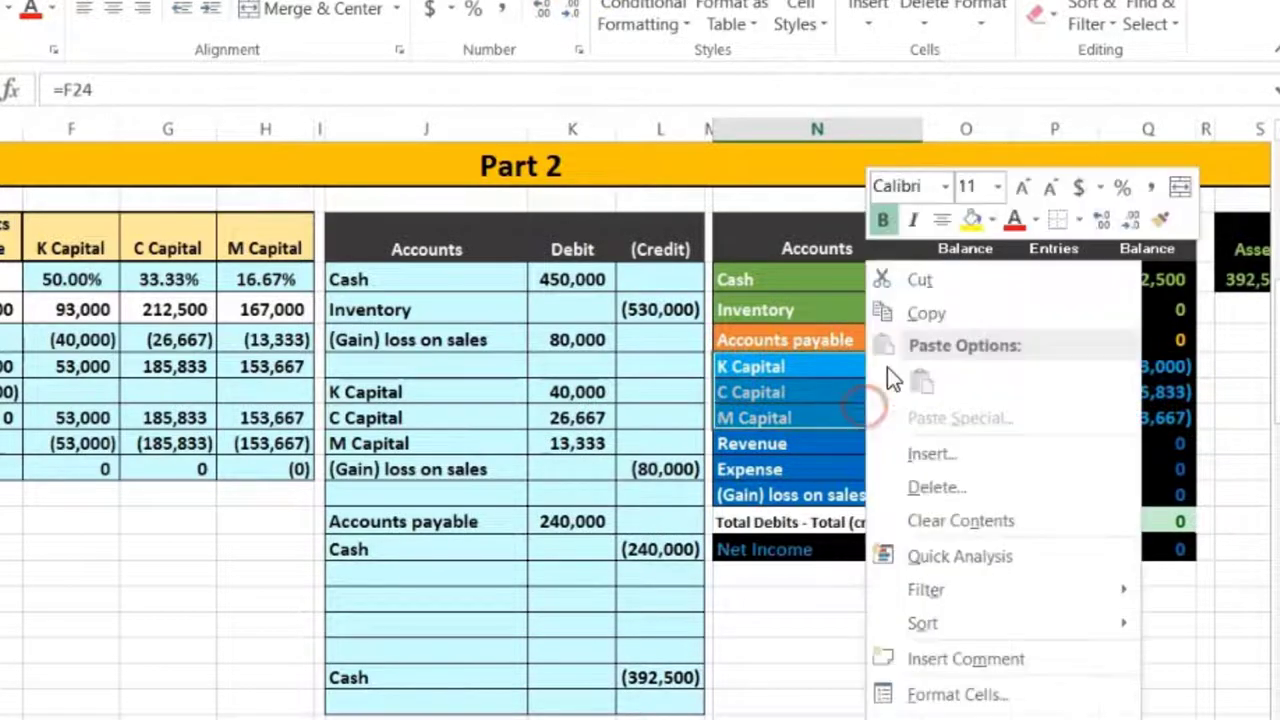
left_click(912, 313)
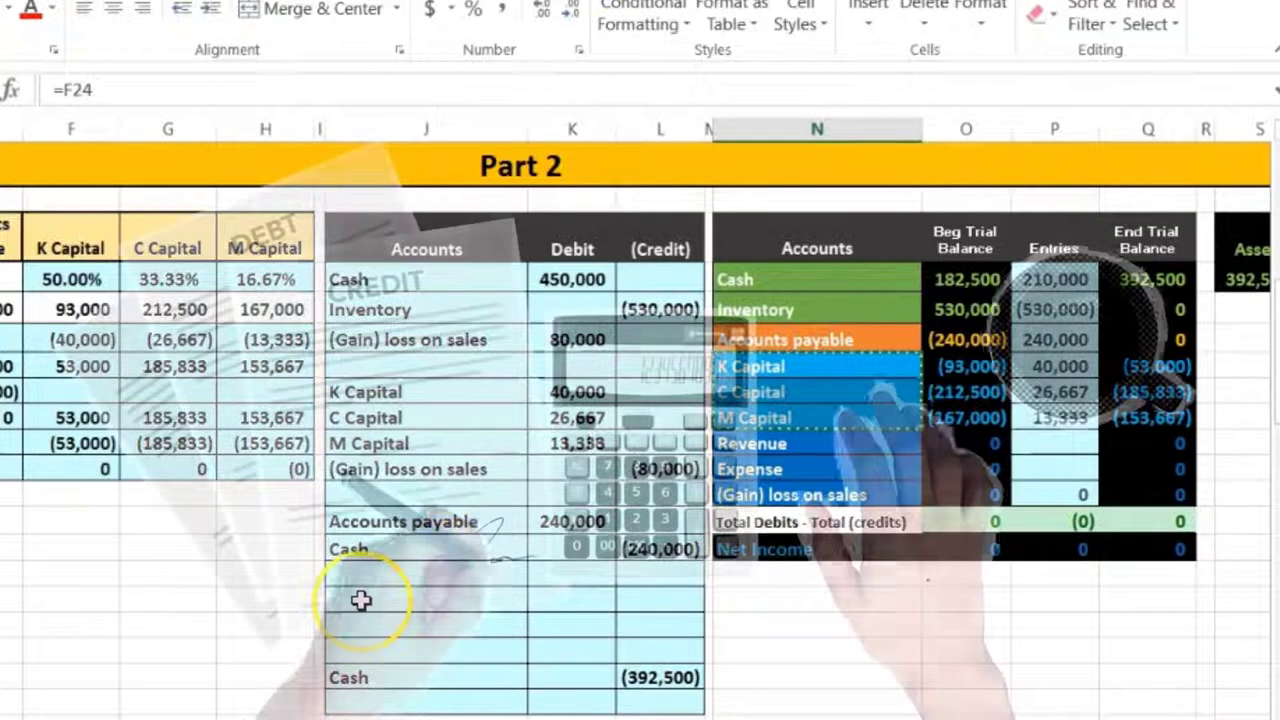
left_click(360, 600)
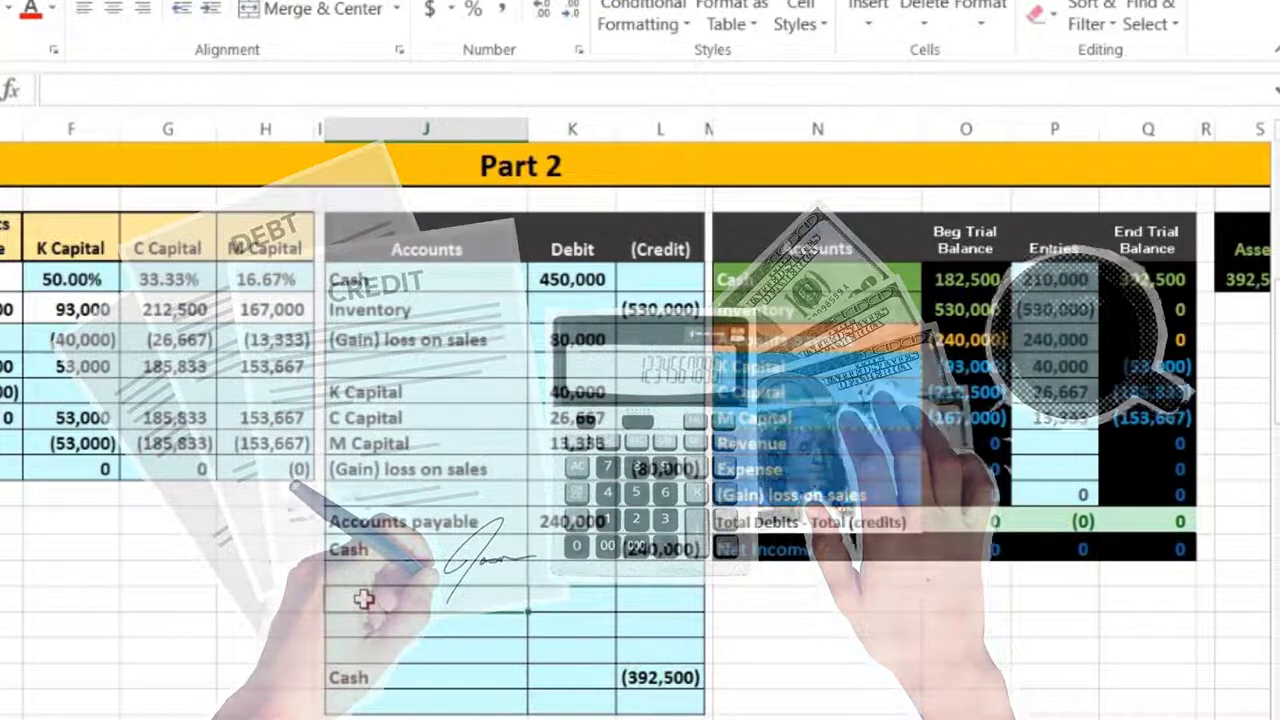
right_click(364, 599)
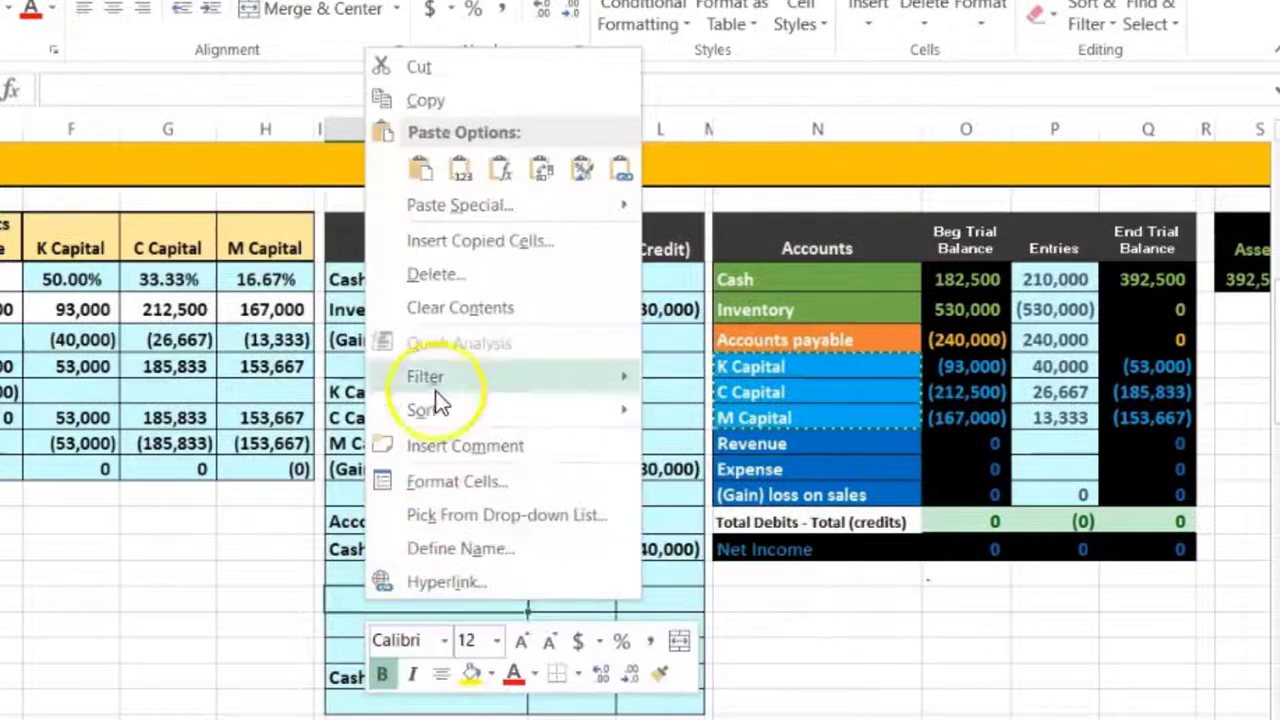
left_click(459, 168)
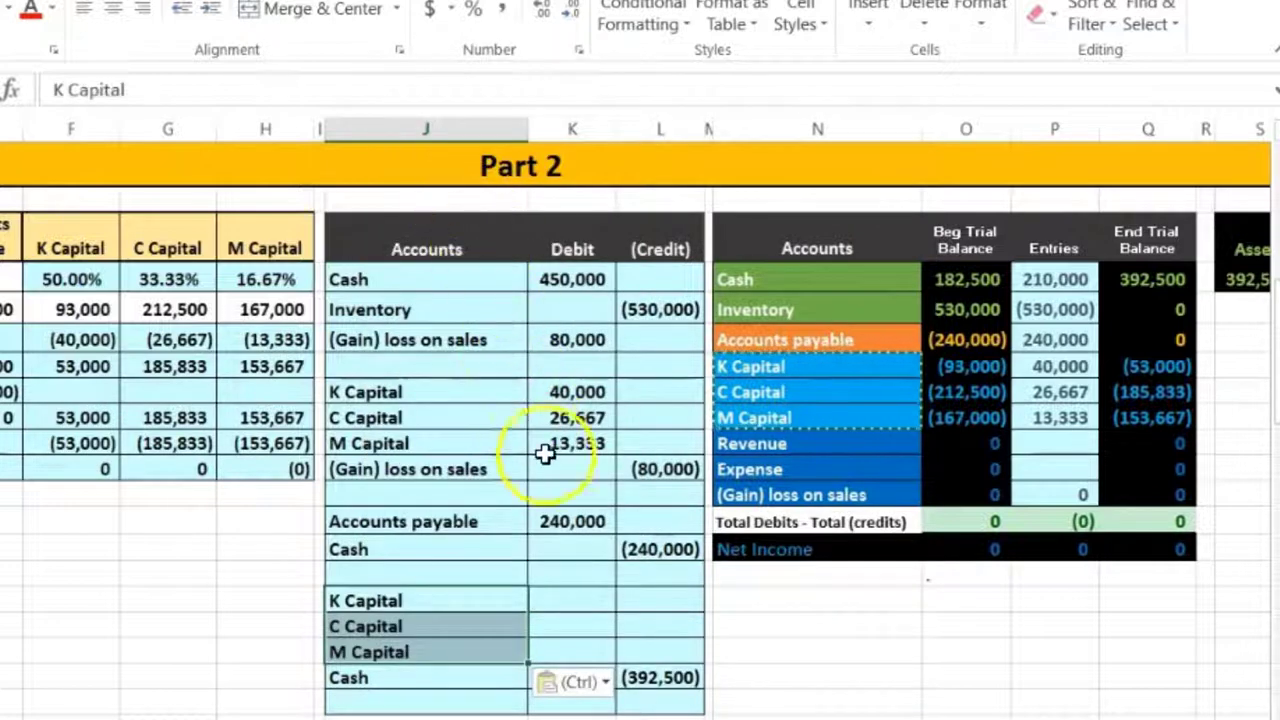
Step: Enter the journal entry debits in K37:K39: 53000 for K Capital, 185833 for C Capital and 153667 for M Capital
left_click(564, 597)
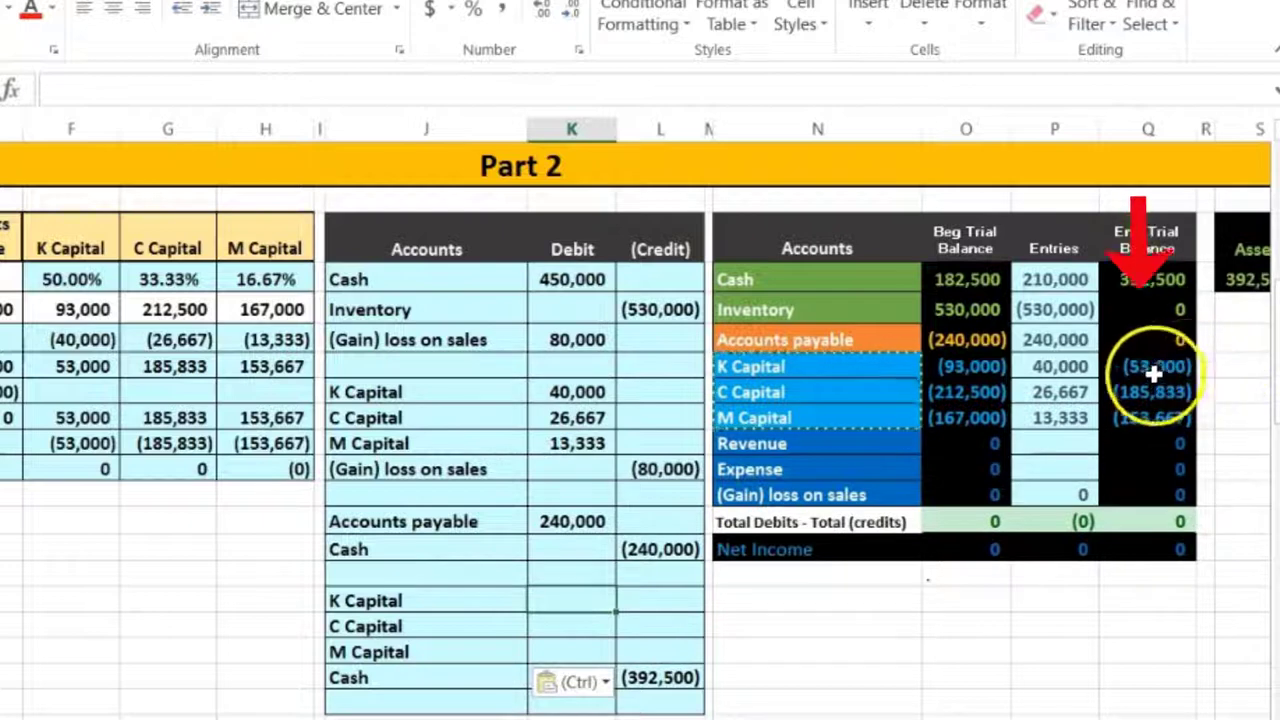
type("53000")
key("Return")
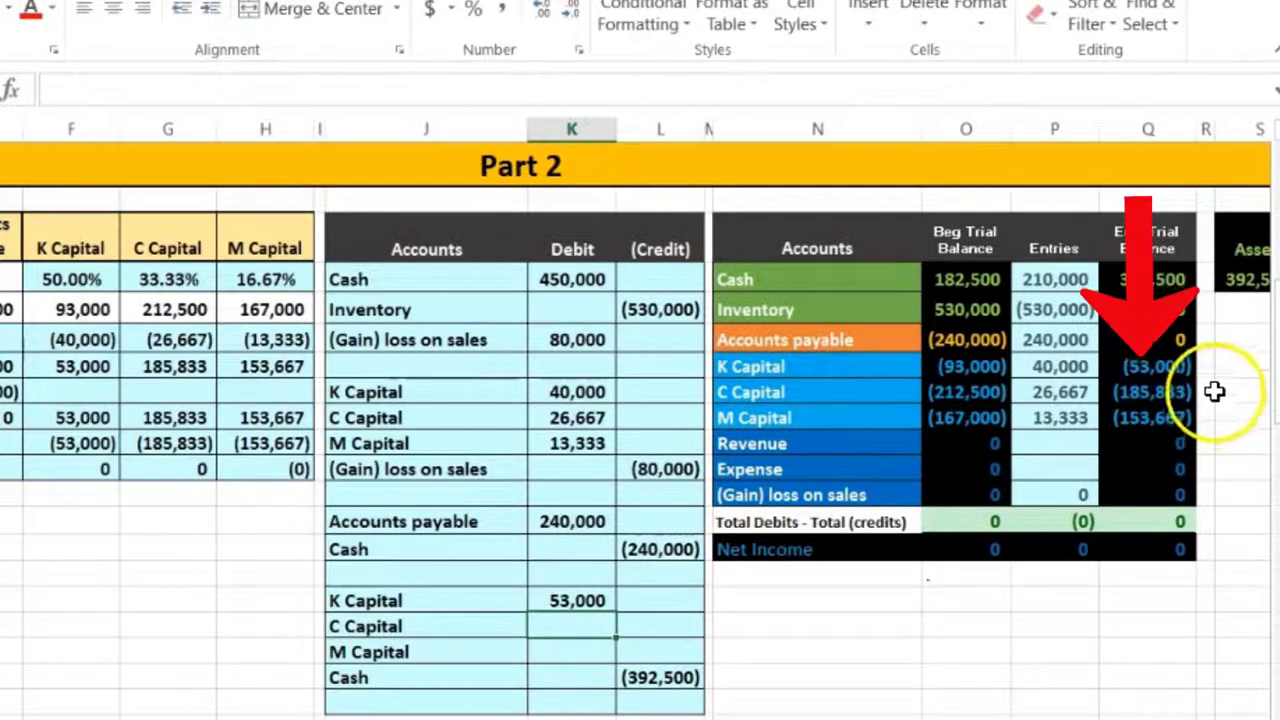
type("185833")
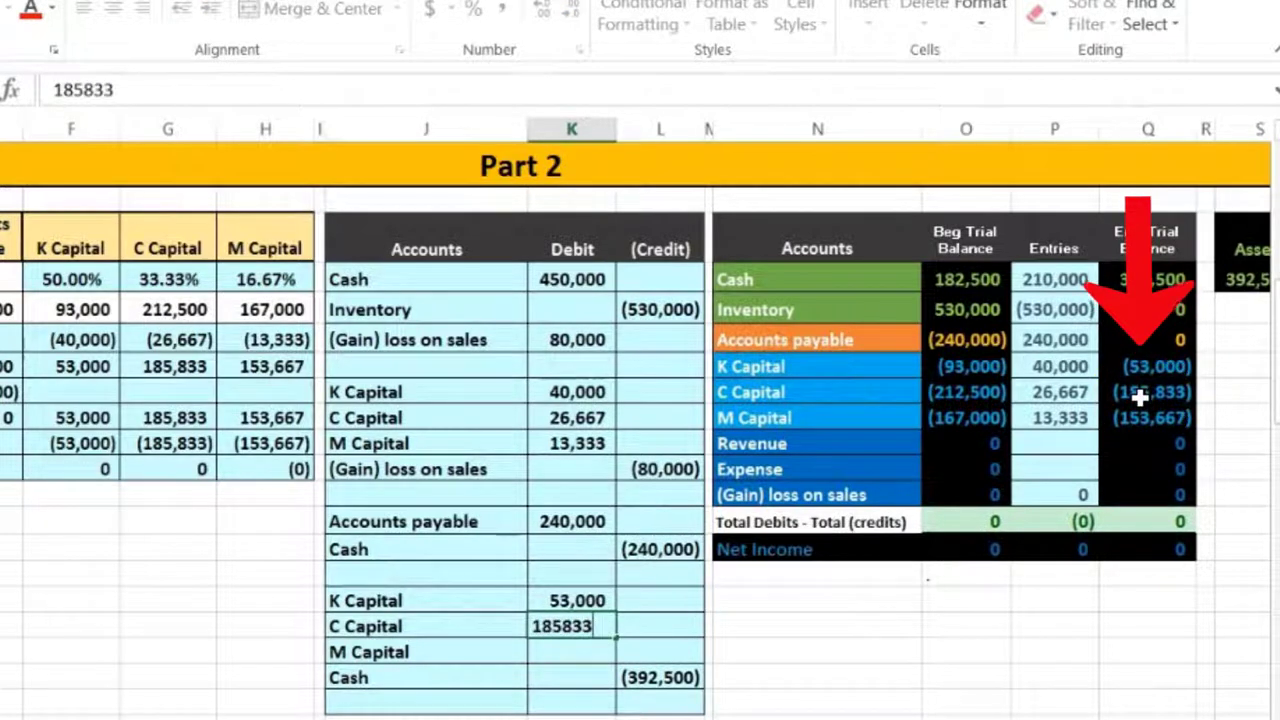
key("Return")
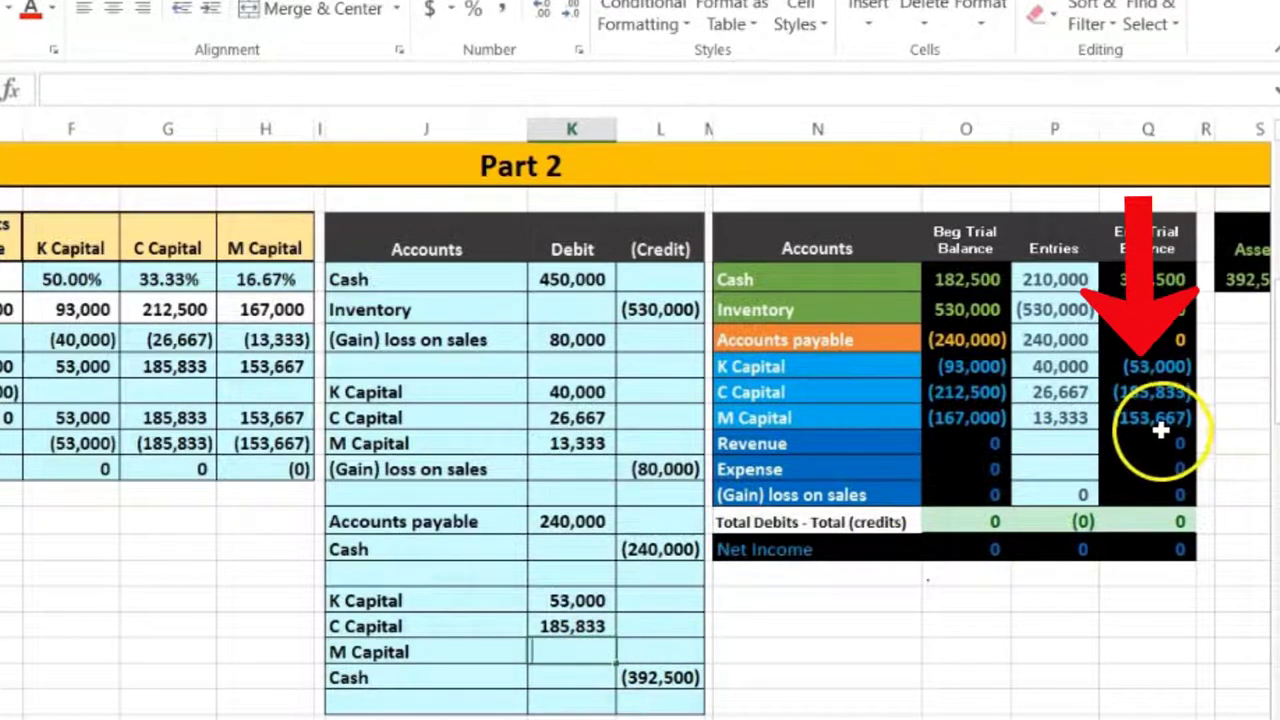
type("153,667")
key("Return")
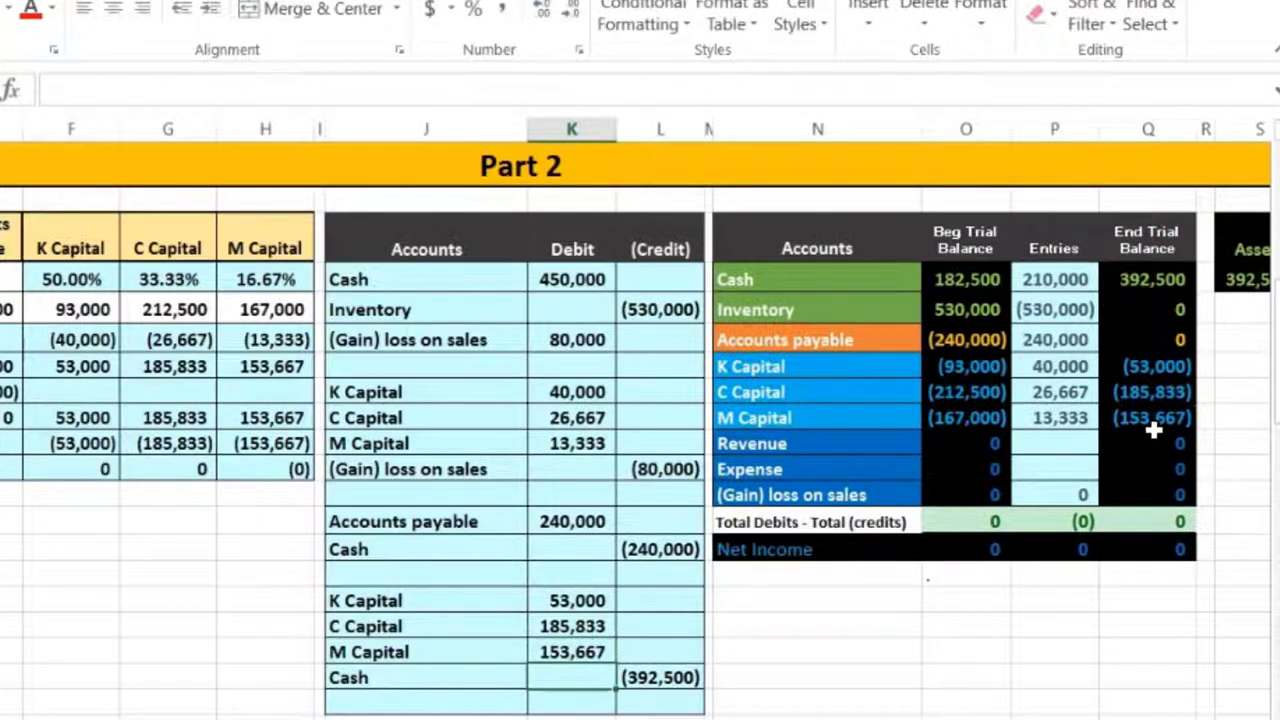
Step: Check the sum of the partner capital debits in K37:K39 against the Cash credit in L40, and check that the whole entry balances
scroll(1146, 410, "down", 1)
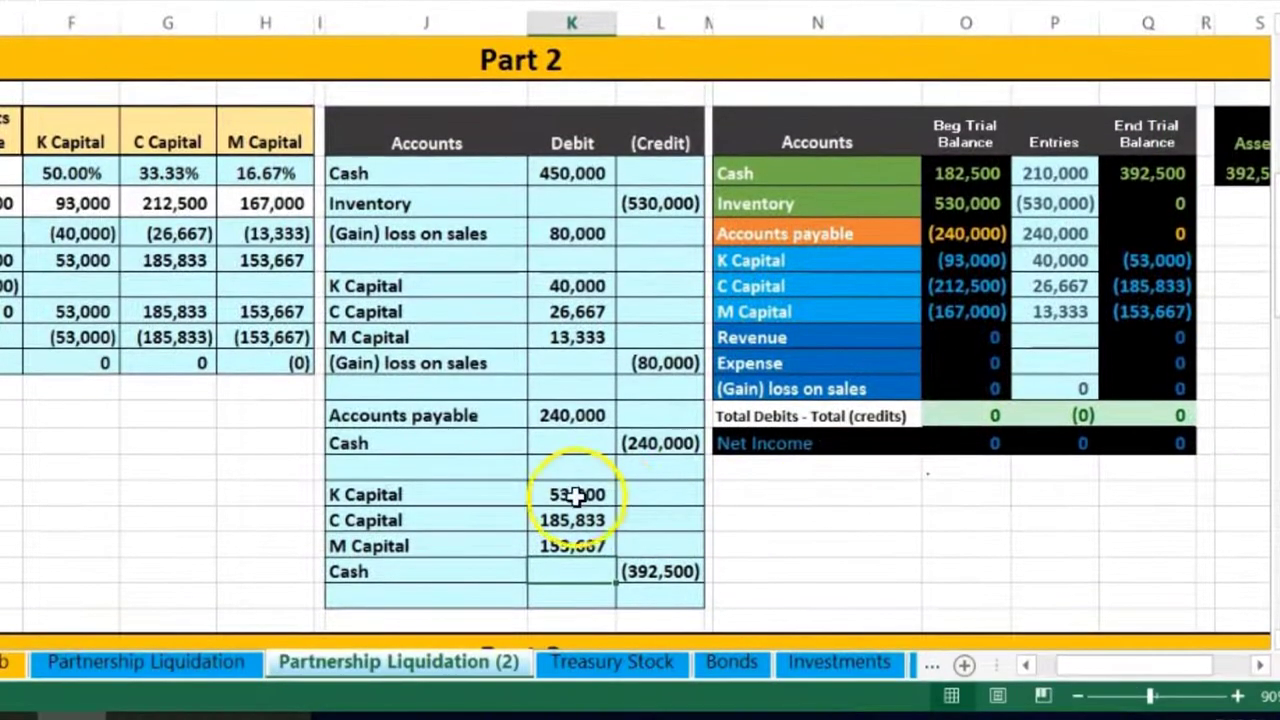
left_click_drag(572, 500, 574, 540)
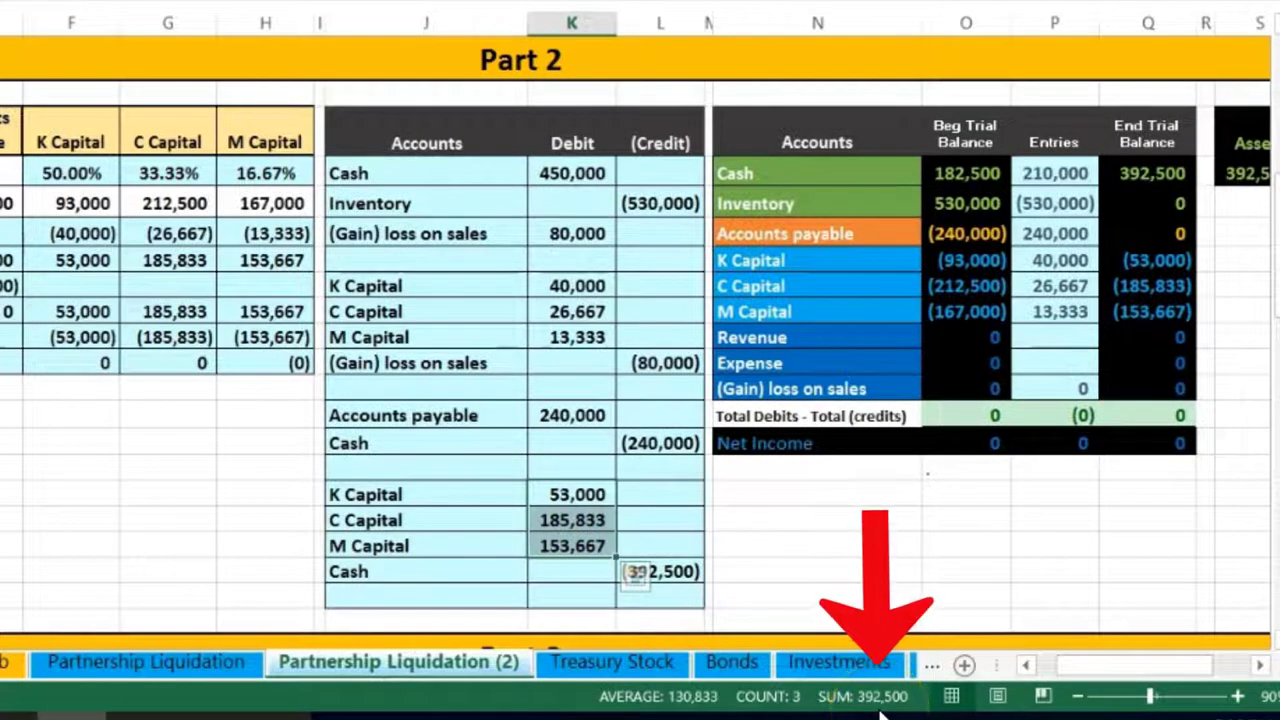
left_click(660, 572)
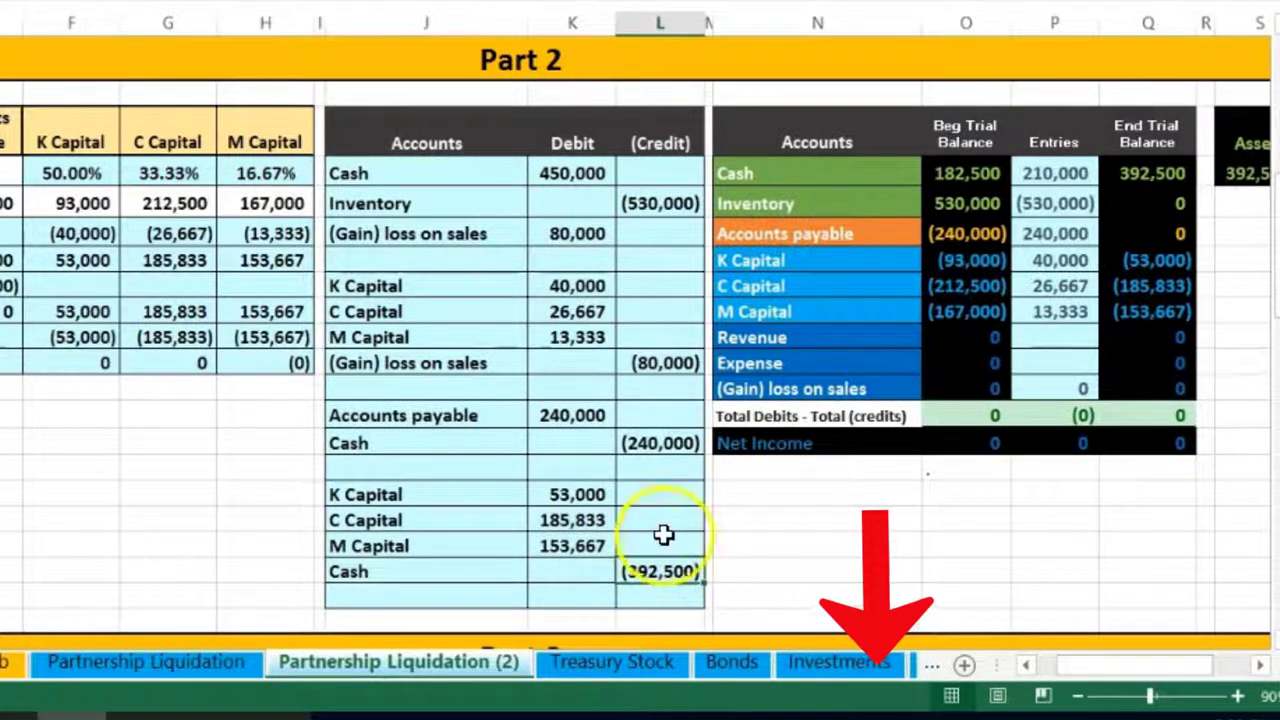
left_click_drag(555, 491, 660, 563)
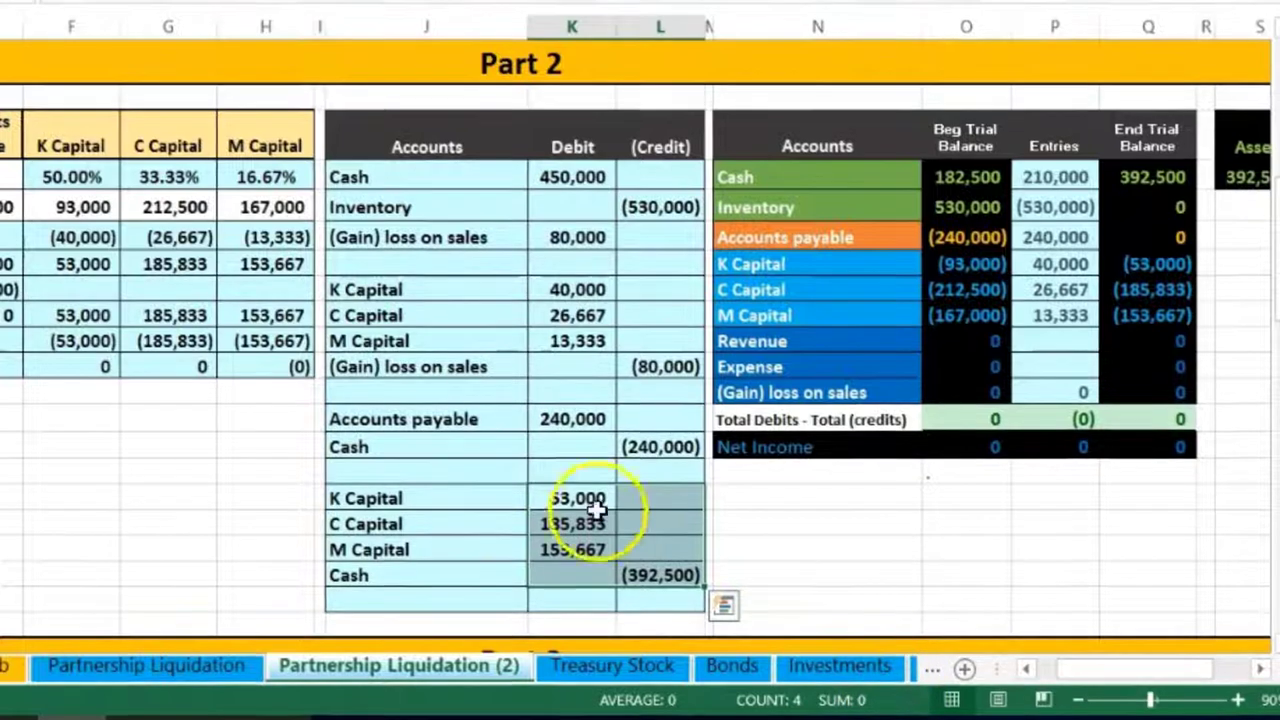
Step: Post the K Capital distribution to the Part 2 trial balance by setting its Entries cell P28 to =K29+K37
left_click(571, 494)
left_click_drag(505, 494, 559, 494)
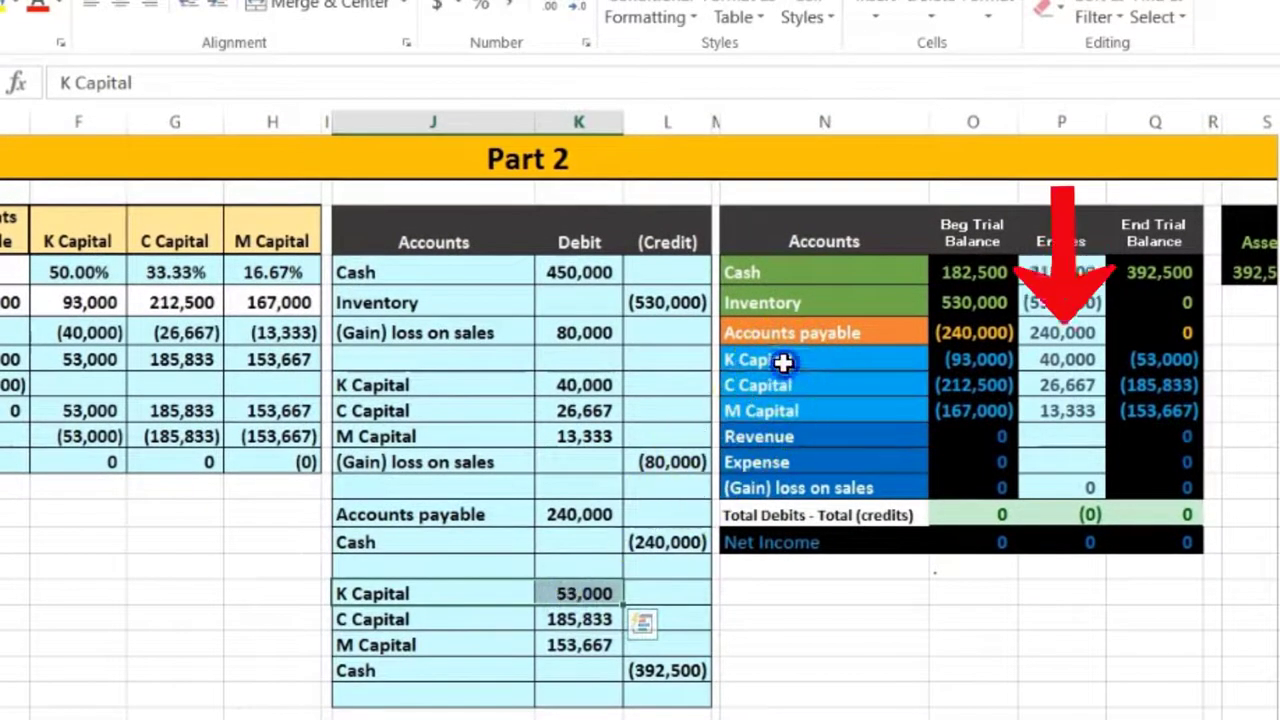
left_click(835, 360)
left_click(1070, 358)
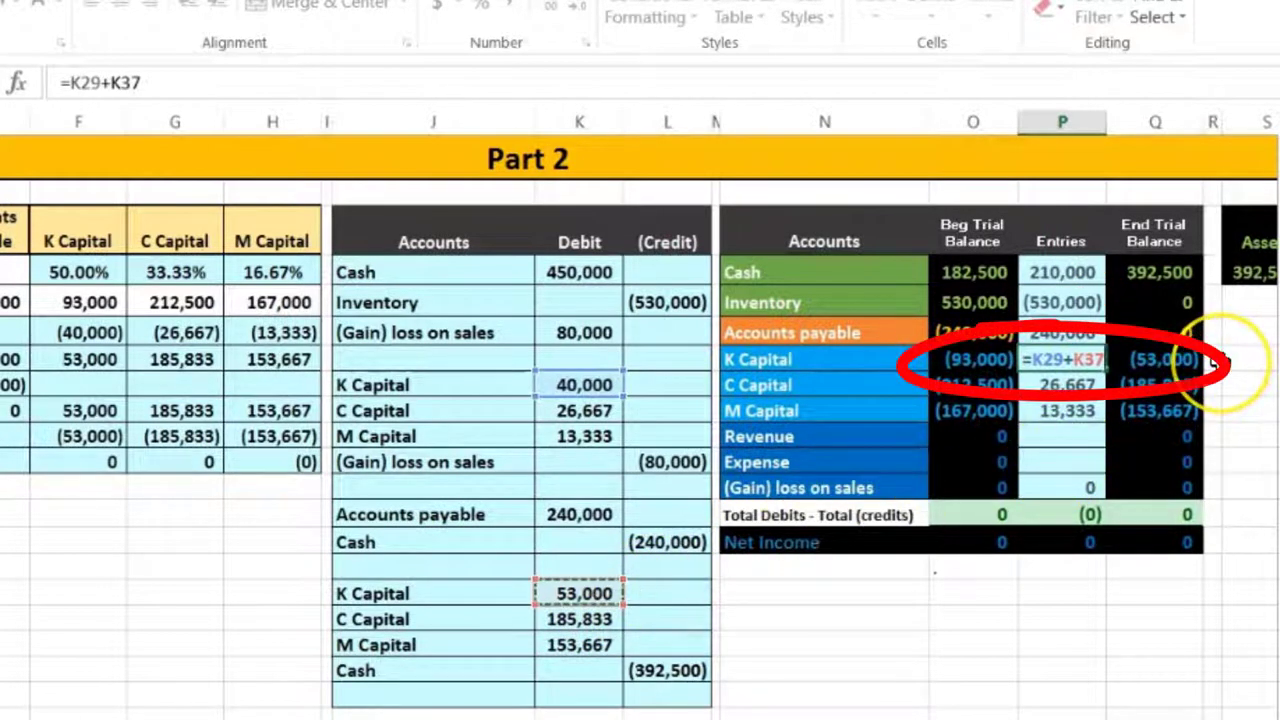
key("Return")
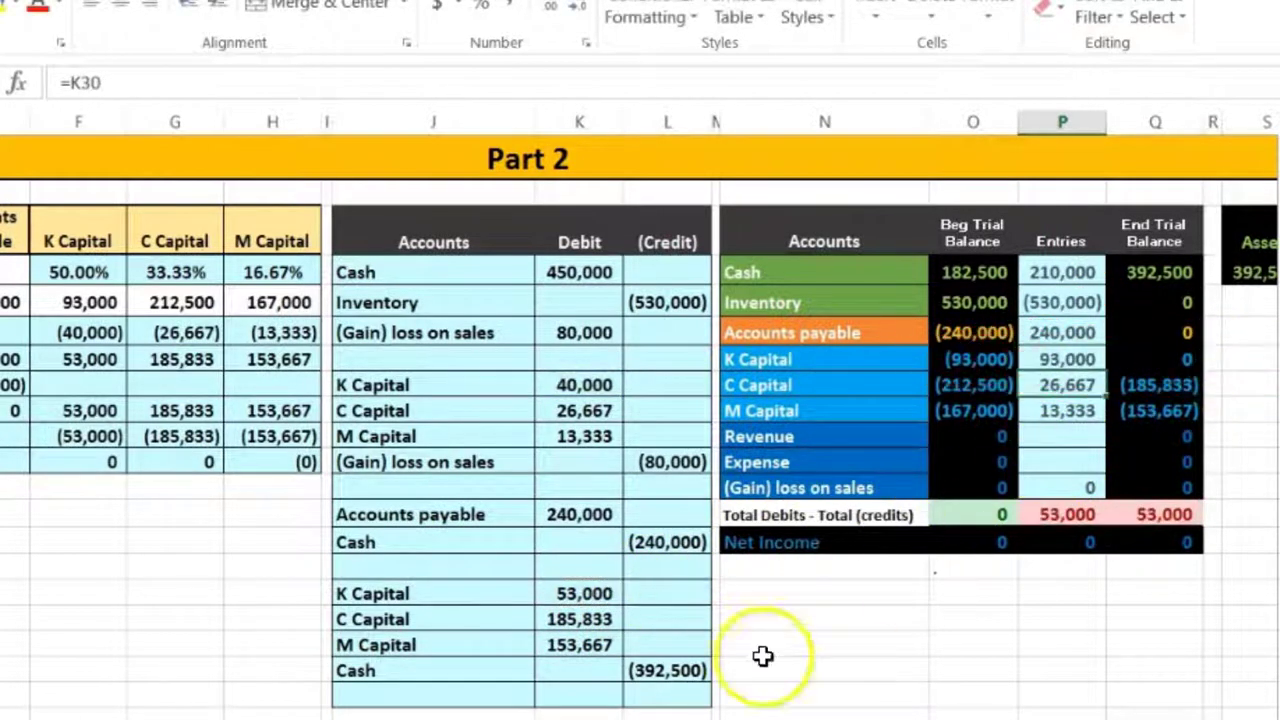
Step: Post the C Capital distribution by setting its Entries cell P29 in the trial balance to =K30+K38
left_click_drag(461, 626, 545, 622)
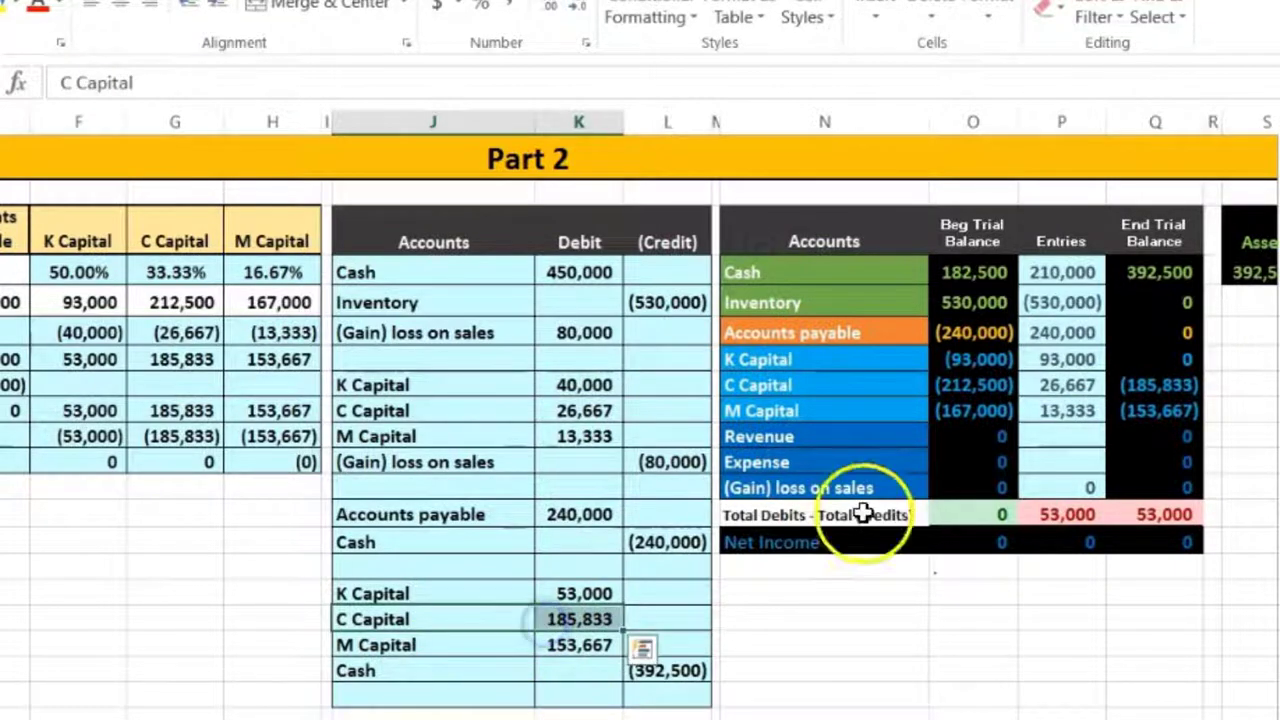
left_click(972, 385)
left_click(1048, 384)
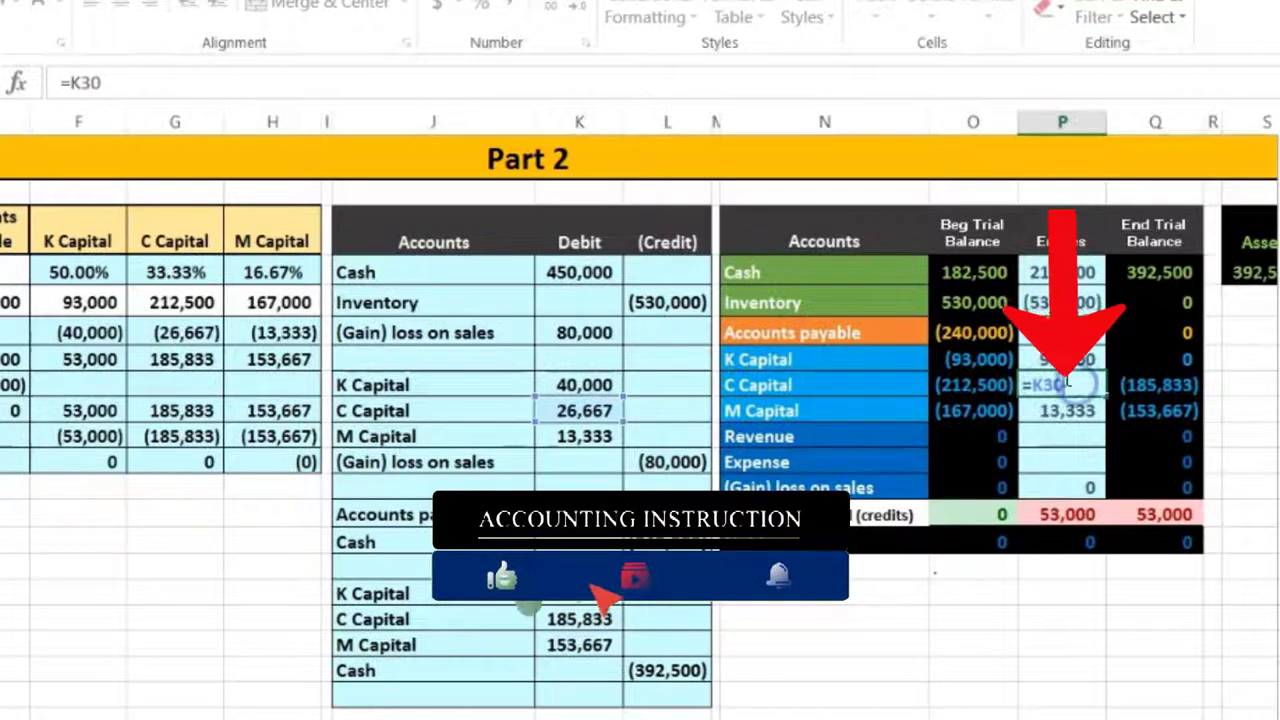
left_click_drag(1066, 384, 1037, 384)
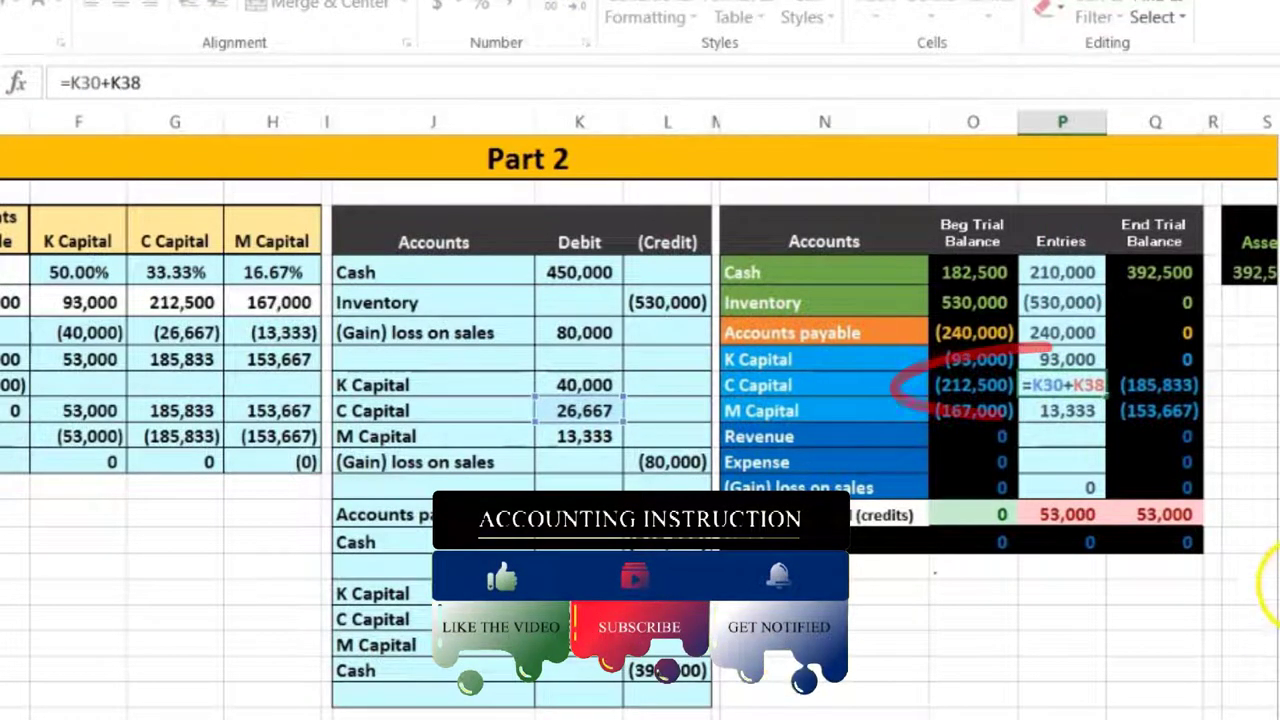
key("Return")
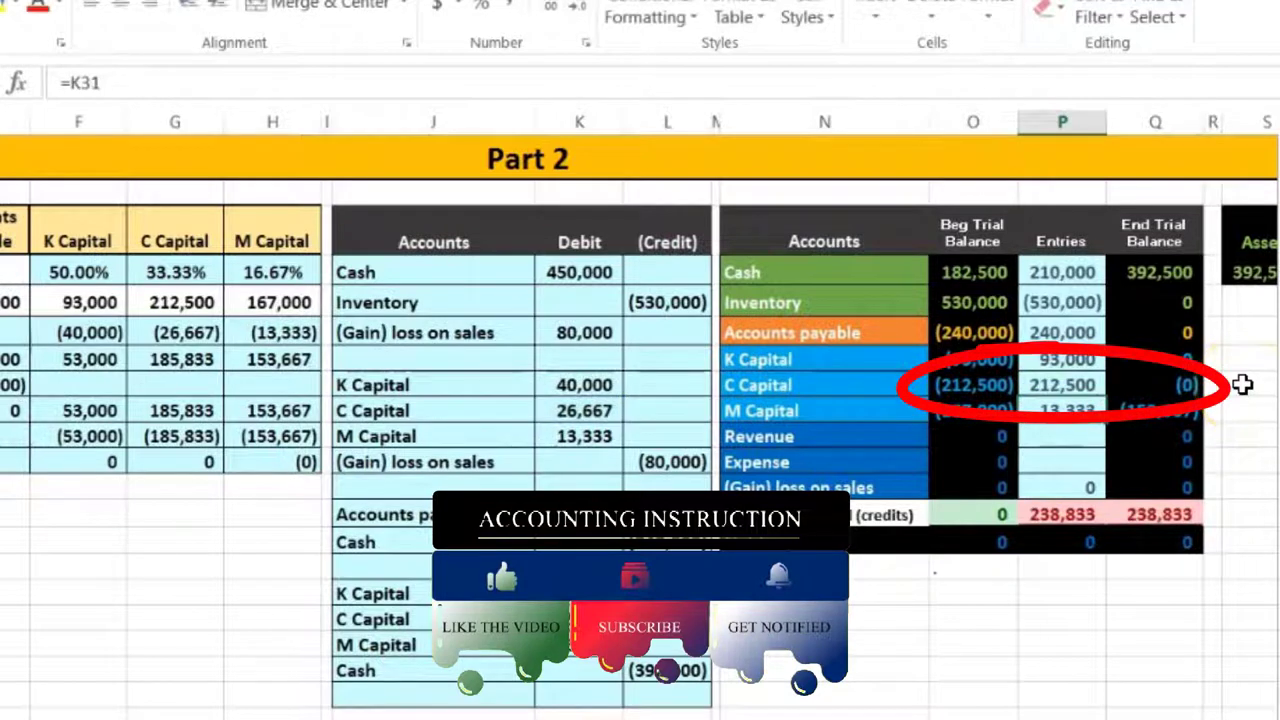
Step: Post the M Capital distribution by setting its Entries cell P30 in the trial balance to =K31+K39
left_click(345, 641)
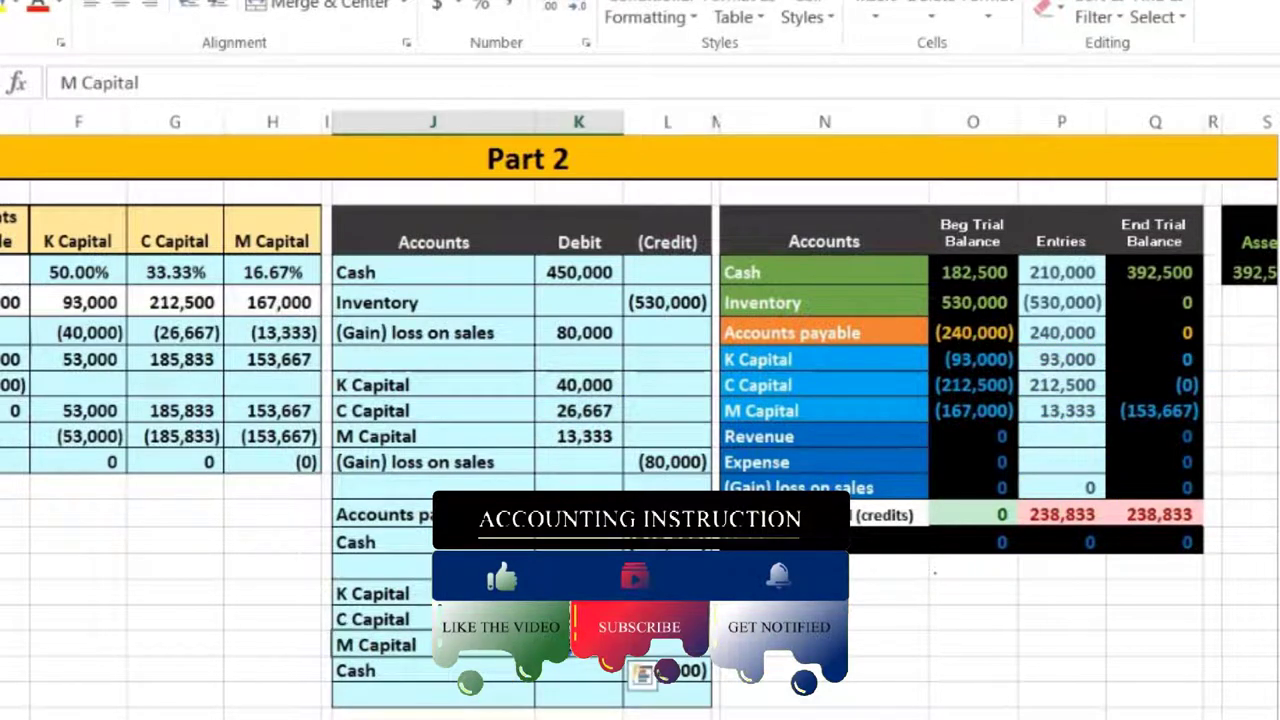
left_click(790, 410)
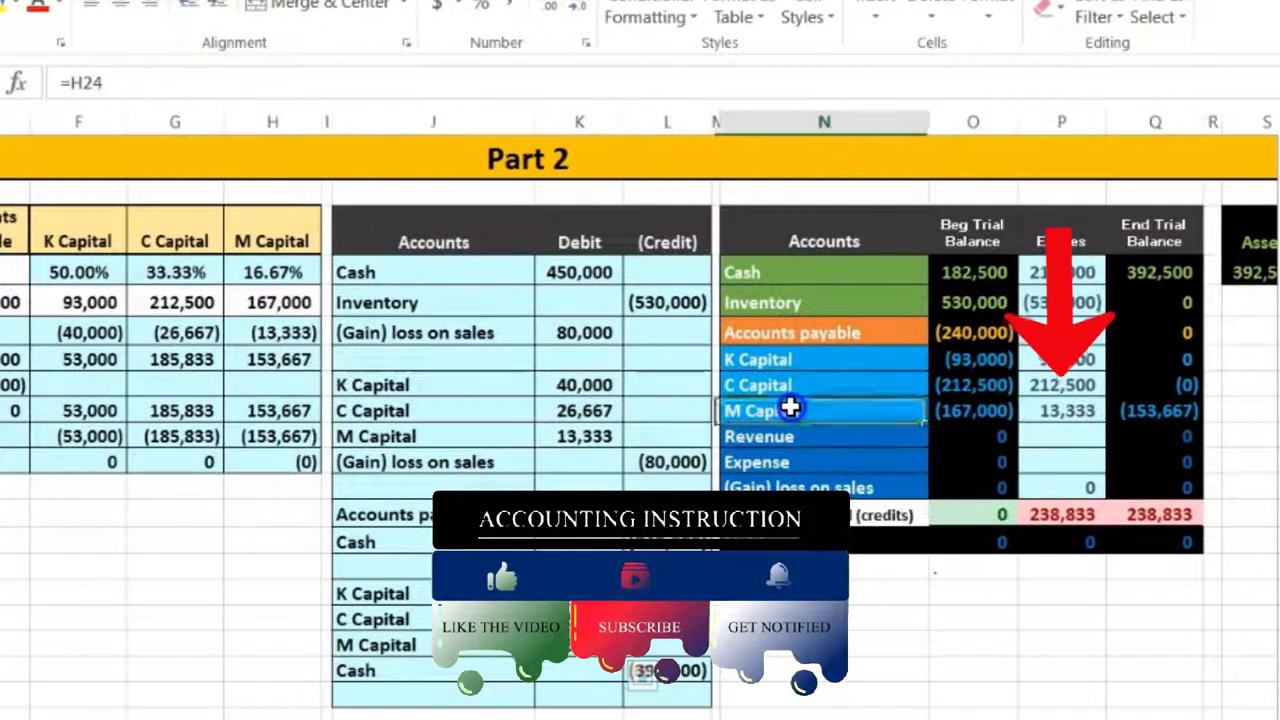
double_click(1062, 410)
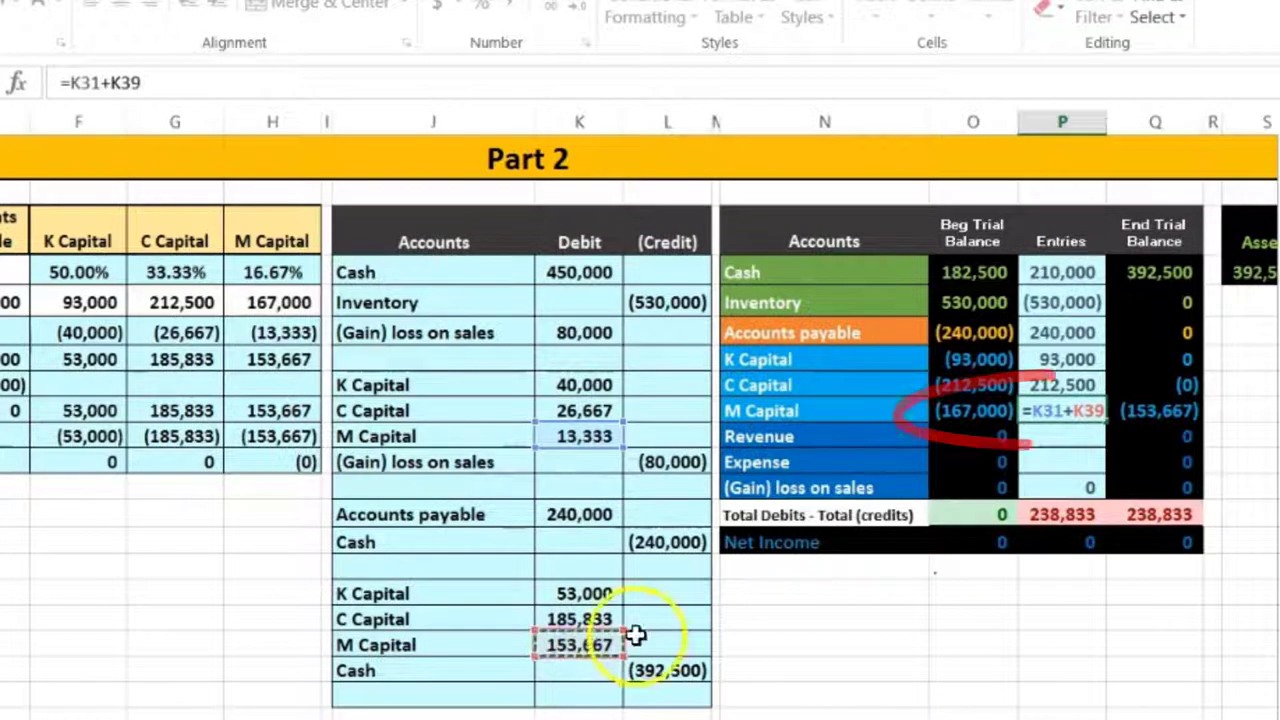
key("Return")
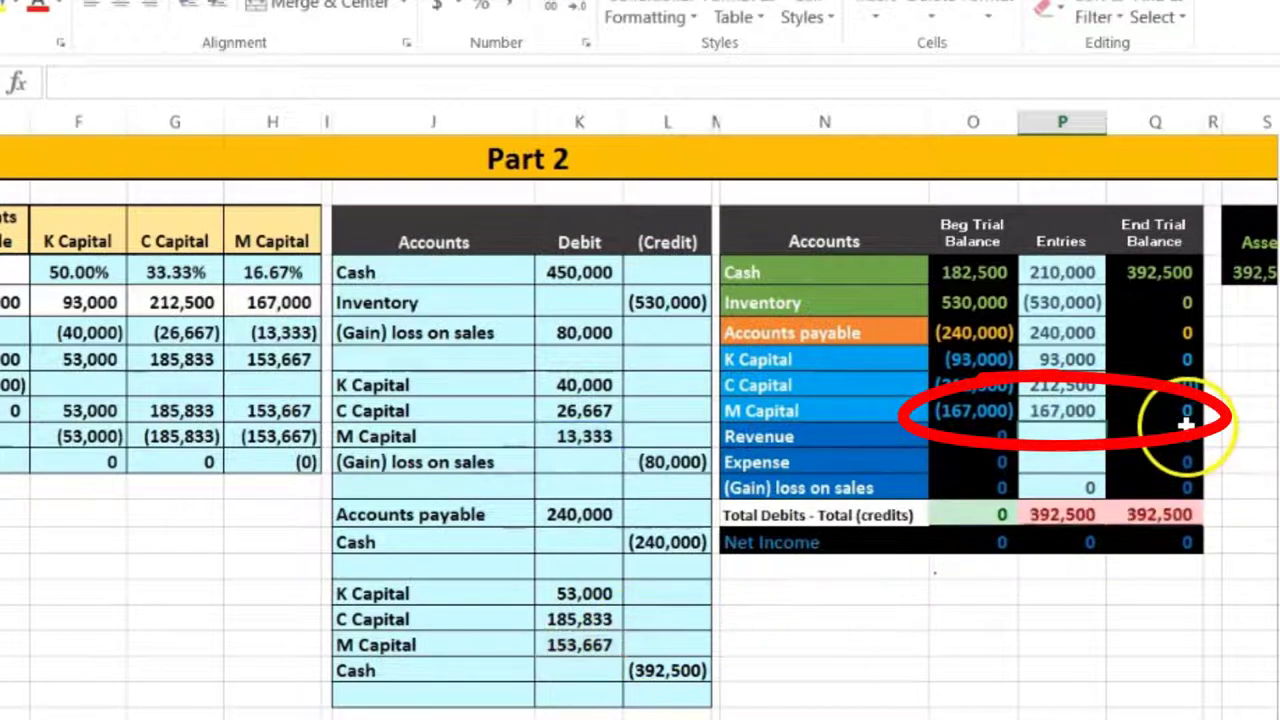
Step: Post the cash paid to the partners by extending the Cash formula in Entries cell P25 to =K25+L35+L40
left_click_drag(455, 680, 661, 668)
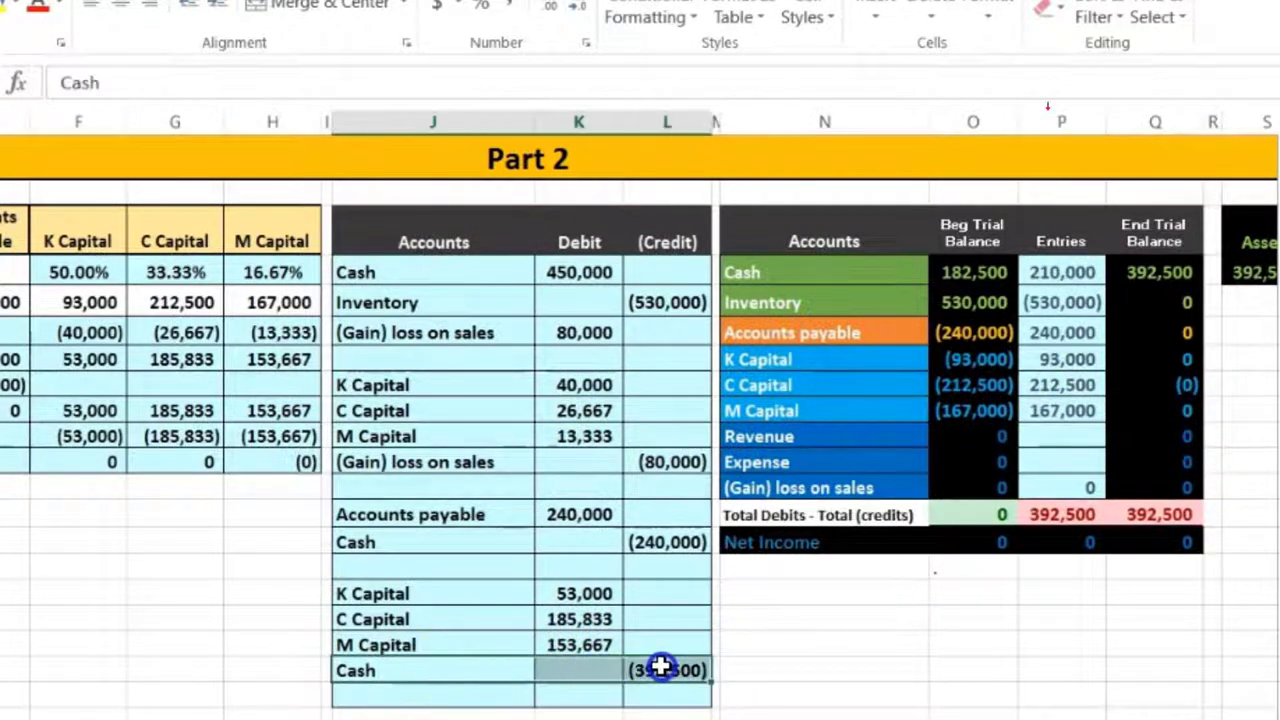
left_click(800, 264)
left_click(1048, 268)
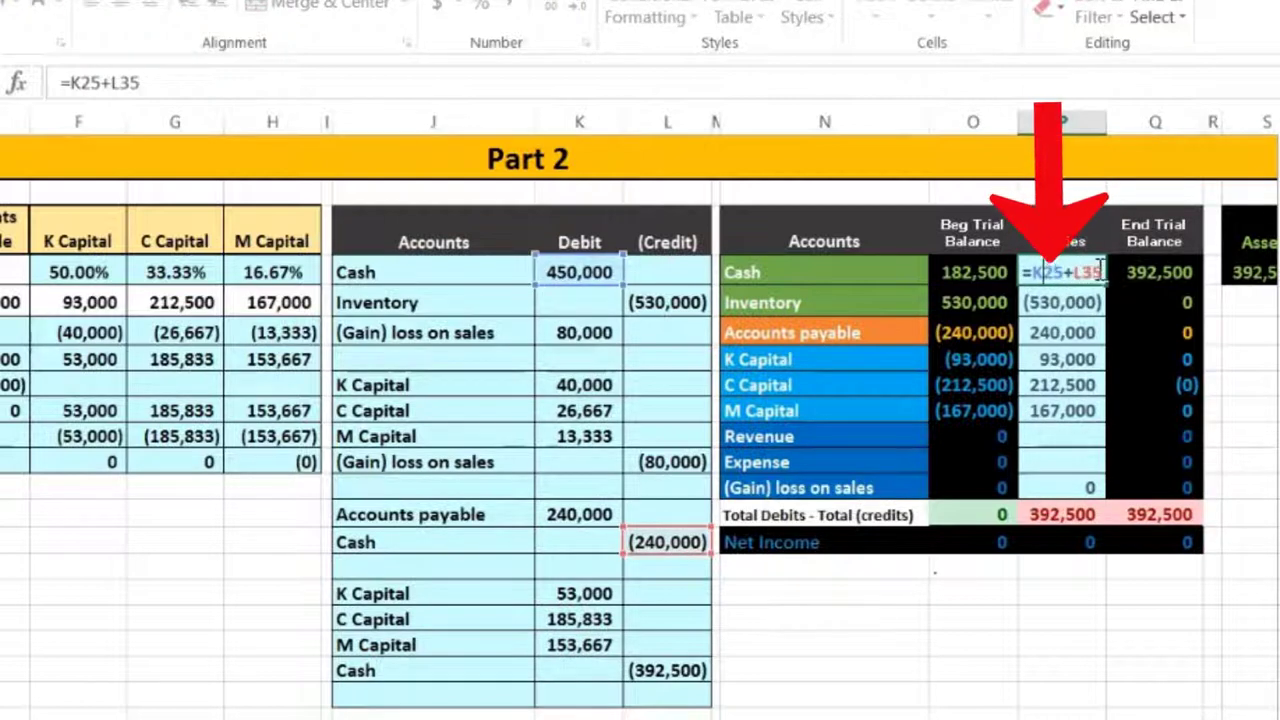
type("+")
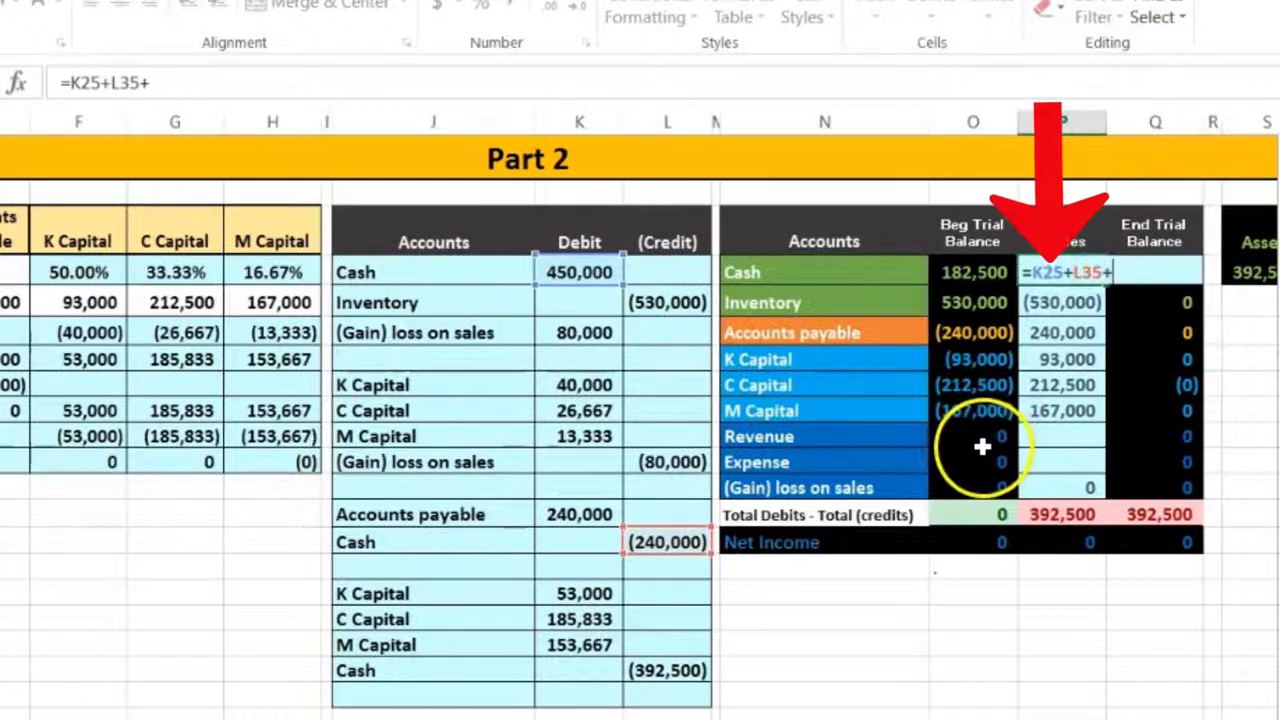
left_click(675, 680)
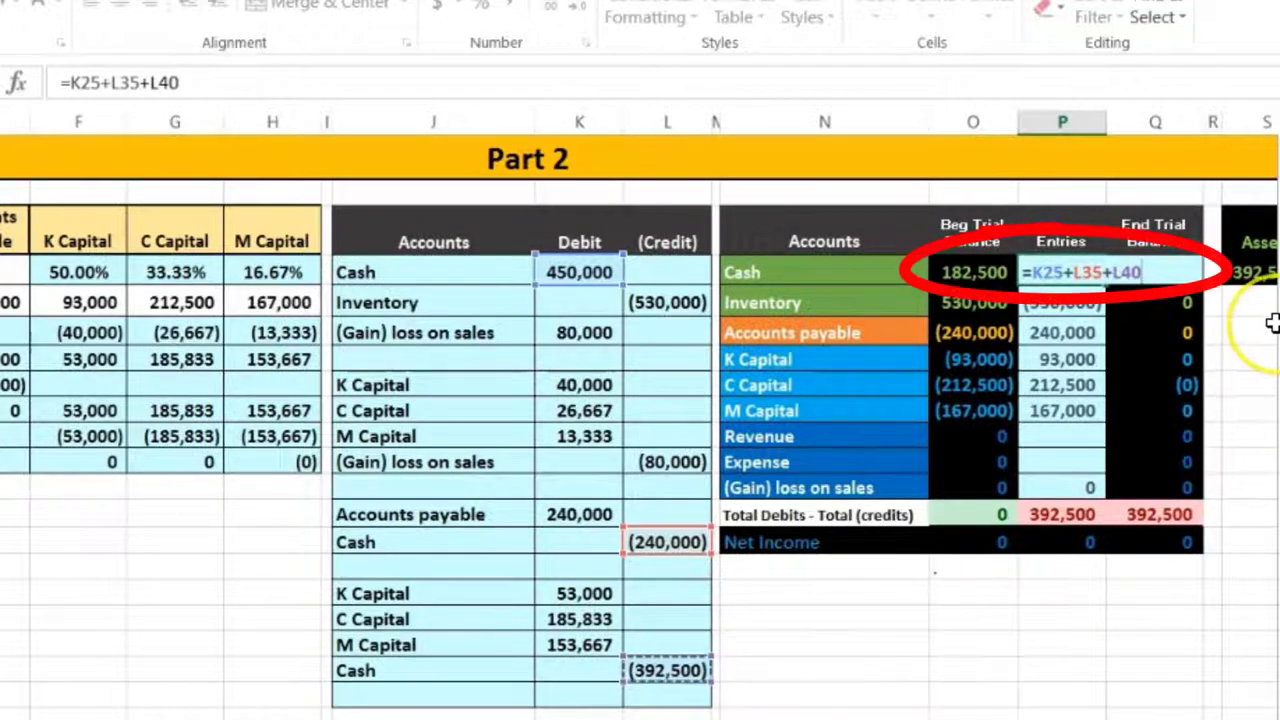
key("Return")
Step: Review the End Trial Balance column and its total, and examine the Inventory, (Gain) loss on sales, partner capital and Accounts payable rows
left_click(1182, 516)
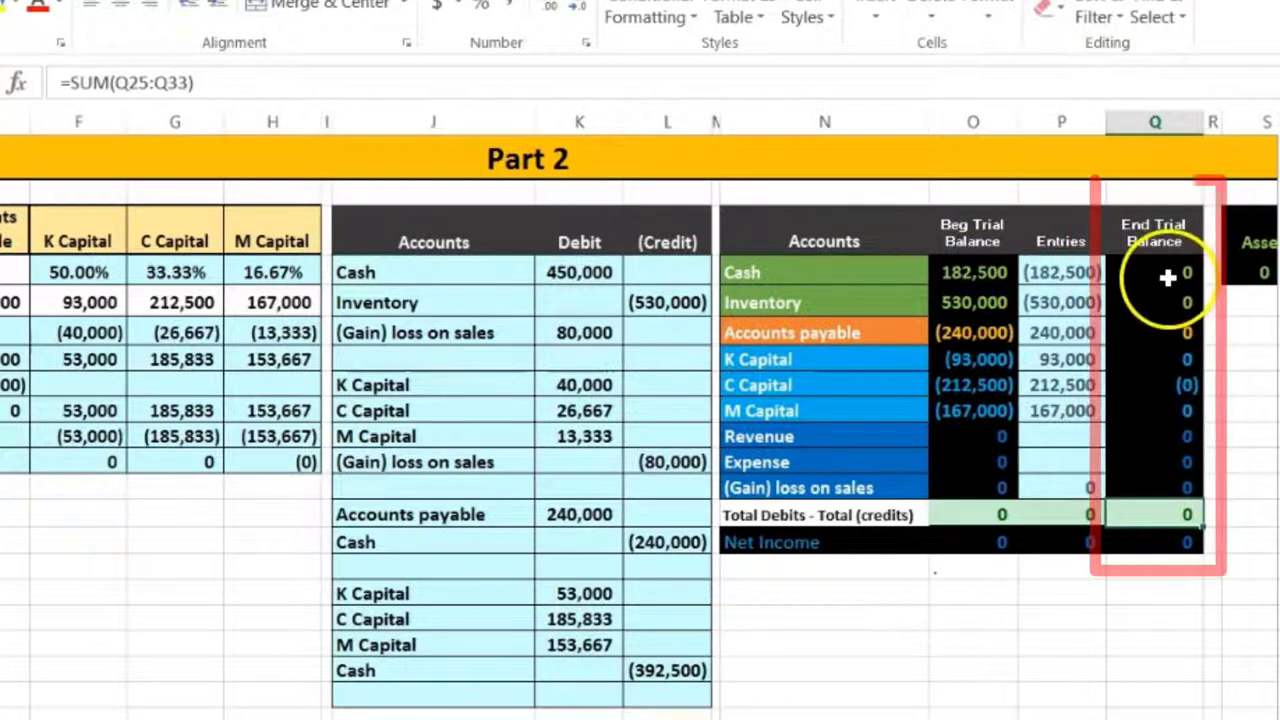
left_click_drag(1170, 272, 1160, 486)
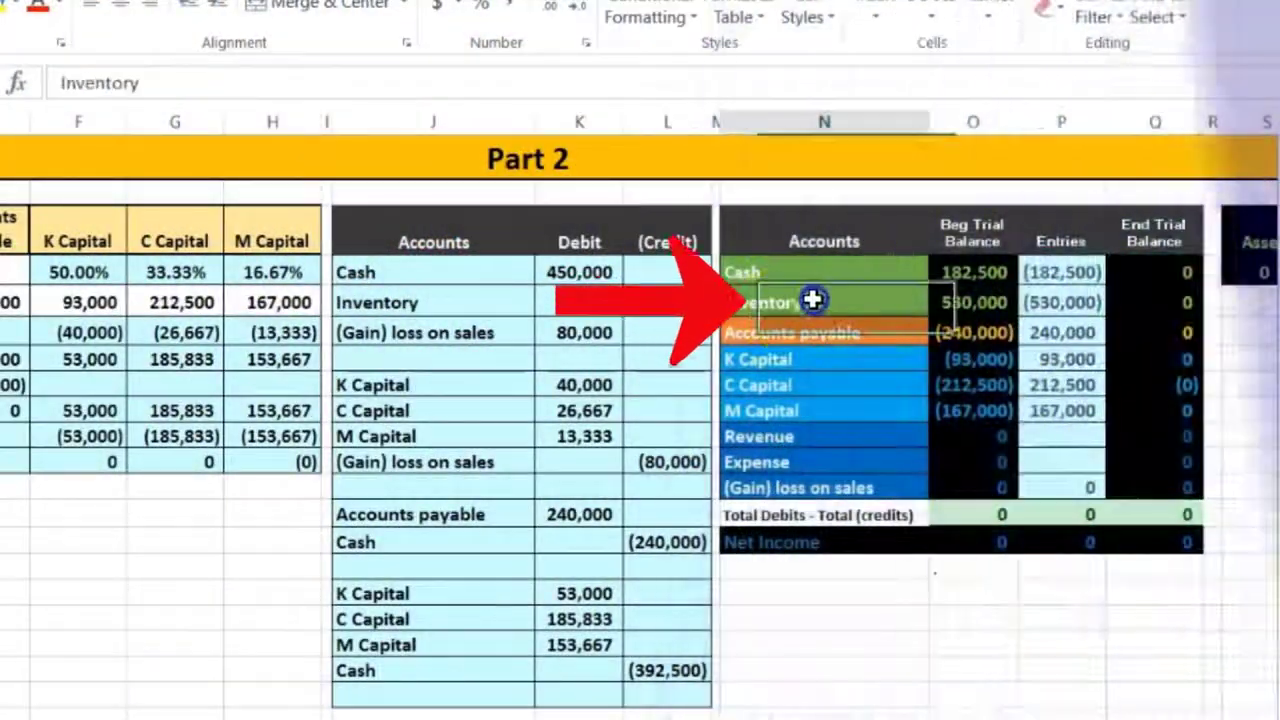
left_click_drag(814, 297, 1170, 292)
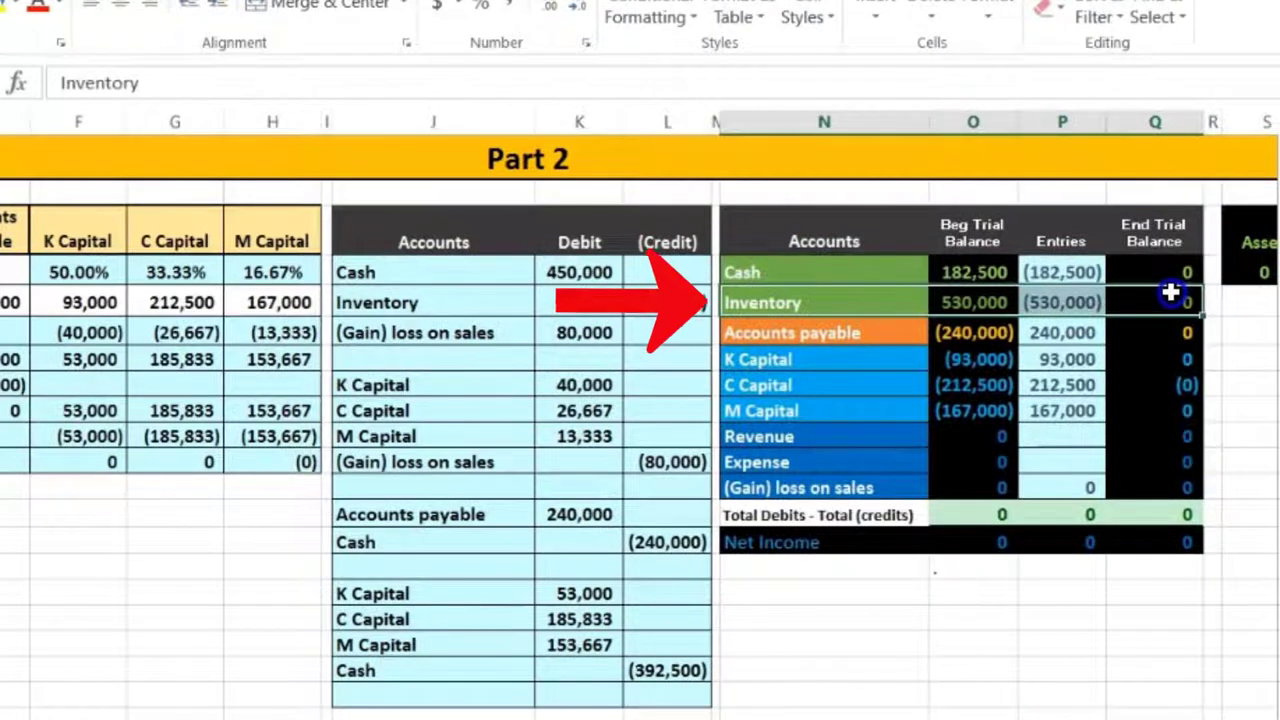
left_click_drag(912, 487, 1162, 489)
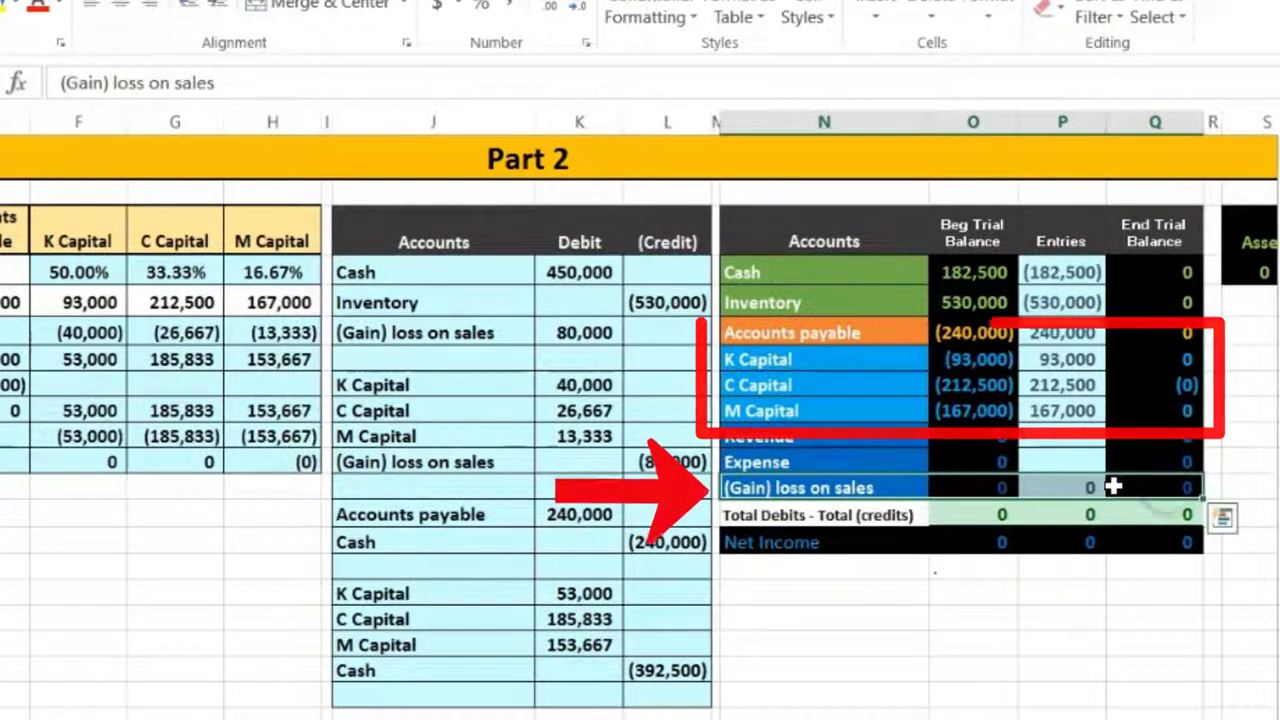
left_click(768, 356)
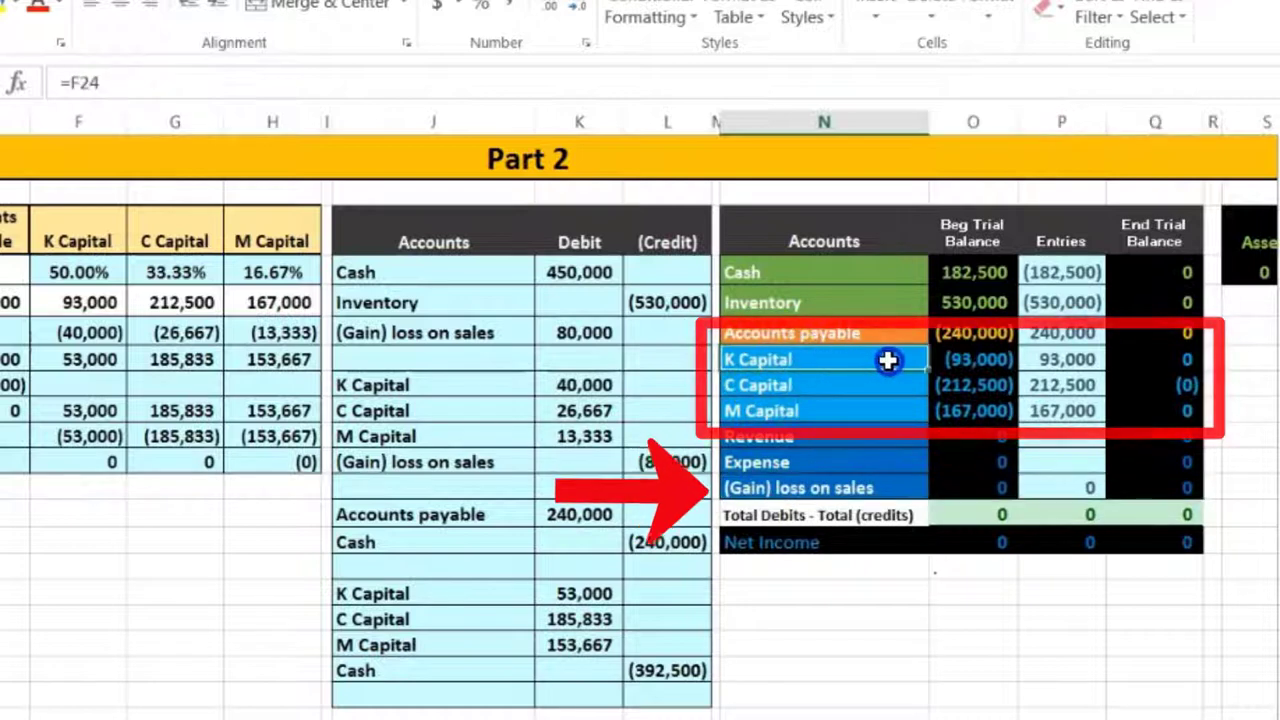
left_click_drag(888, 361, 946, 413)
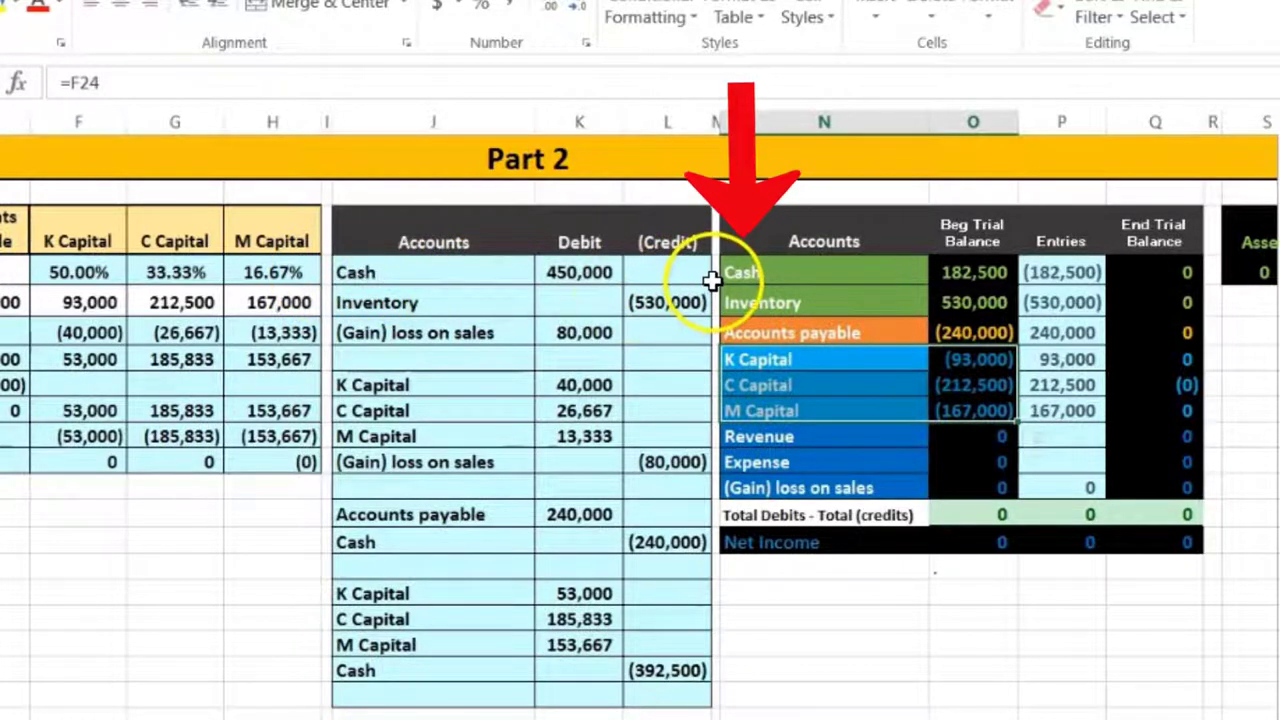
left_click_drag(751, 332, 965, 342)
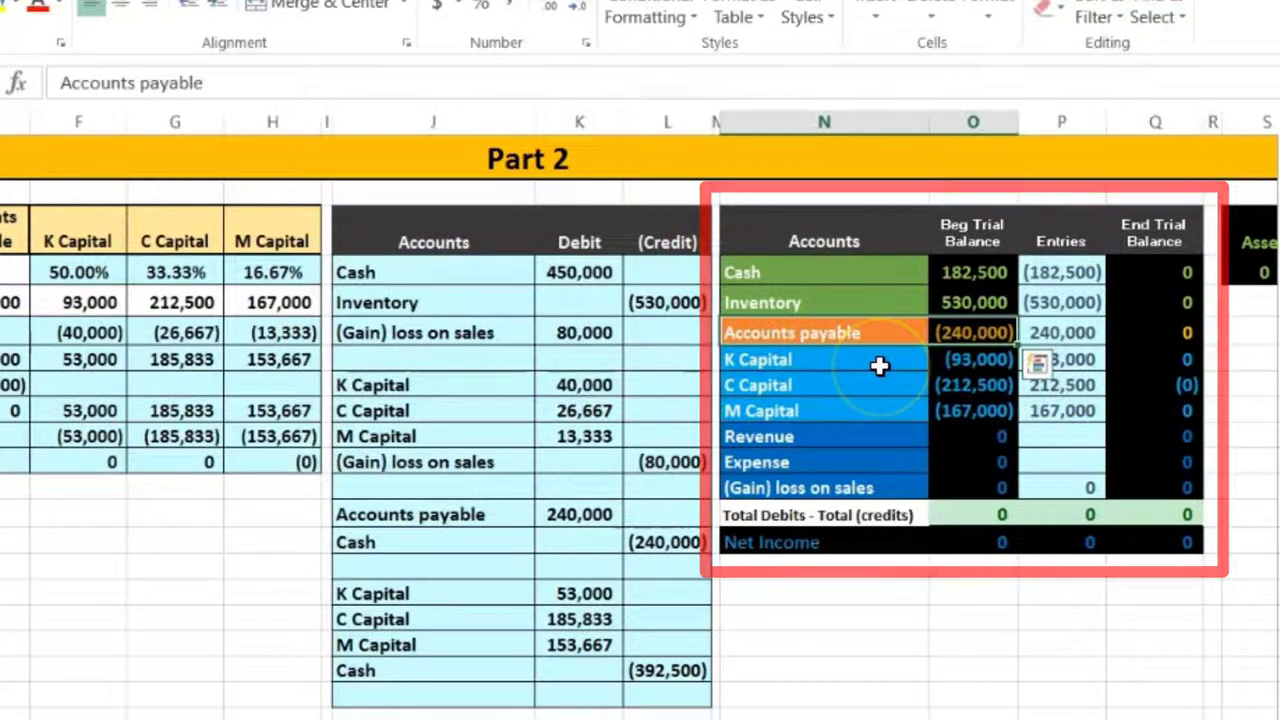
left_click_drag(871, 360, 863, 406)
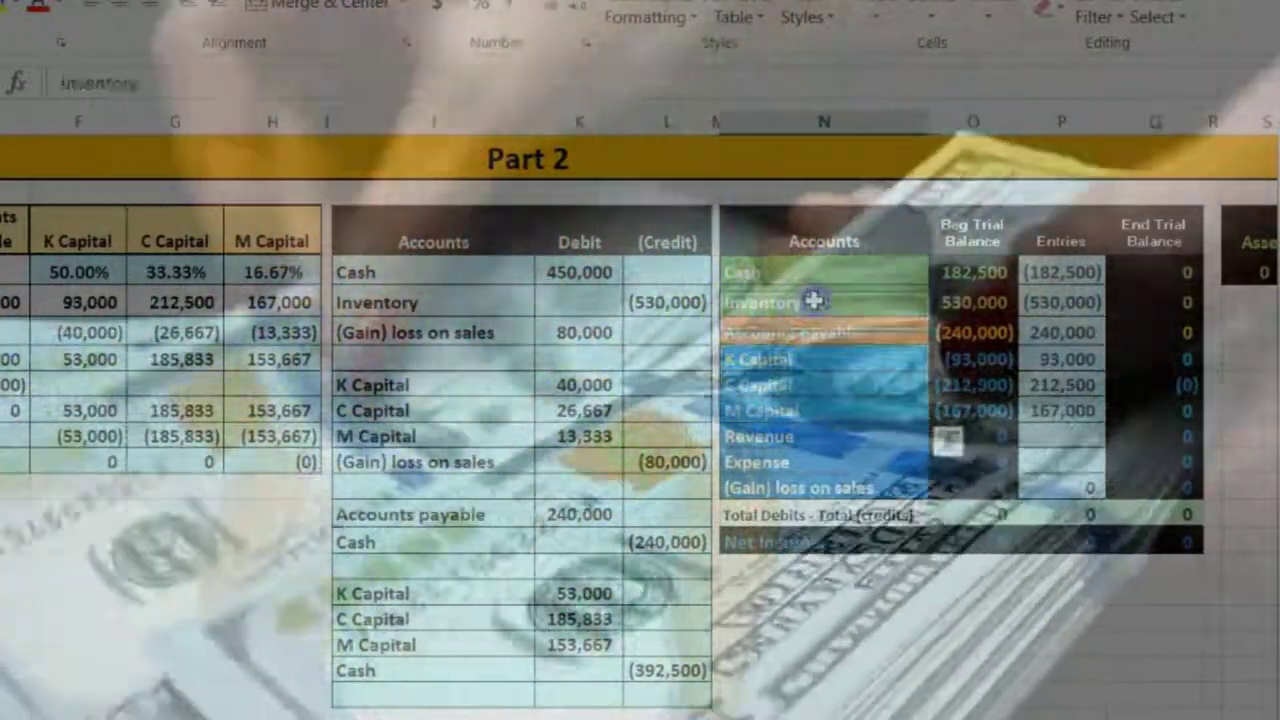
left_click(877, 303)
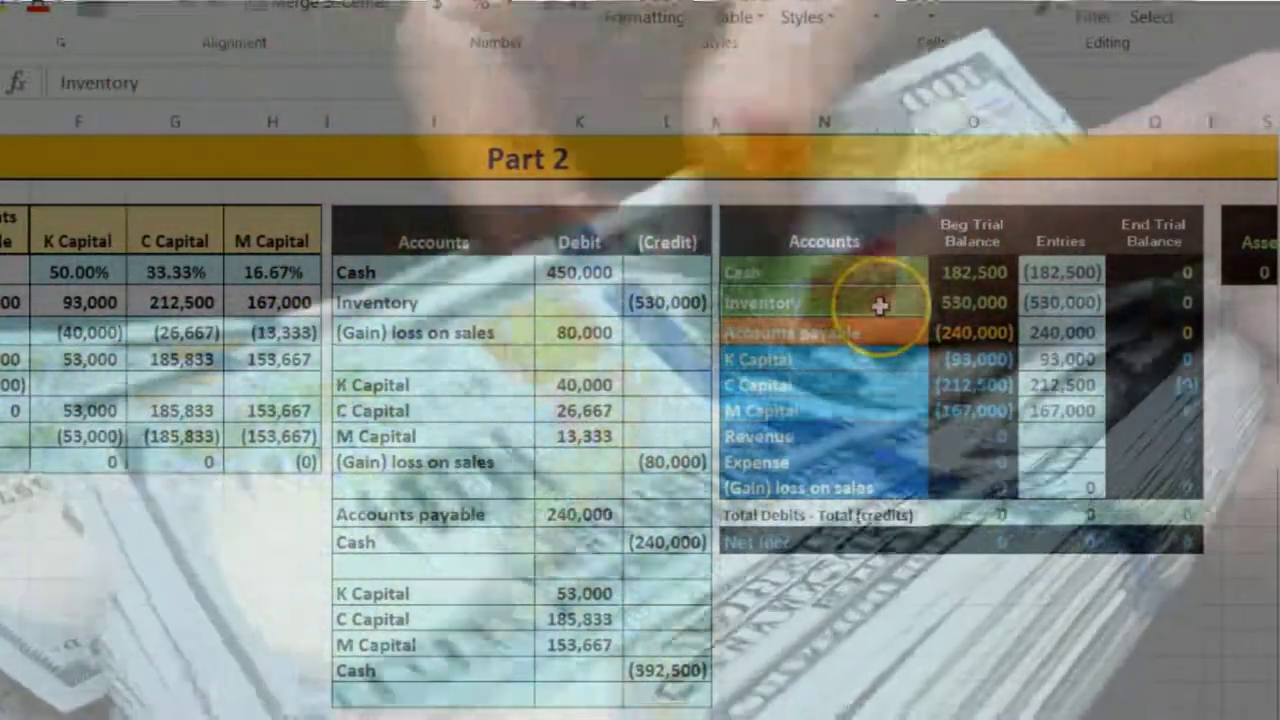